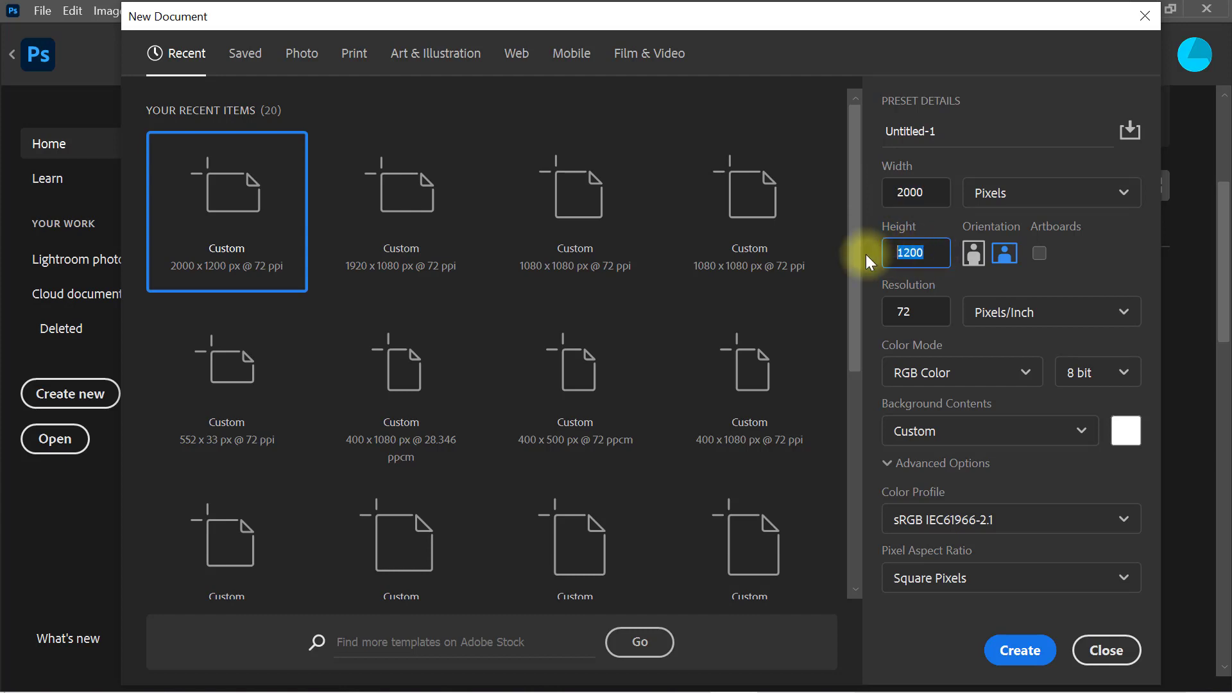
{"action": "key", "text": "Tab"}
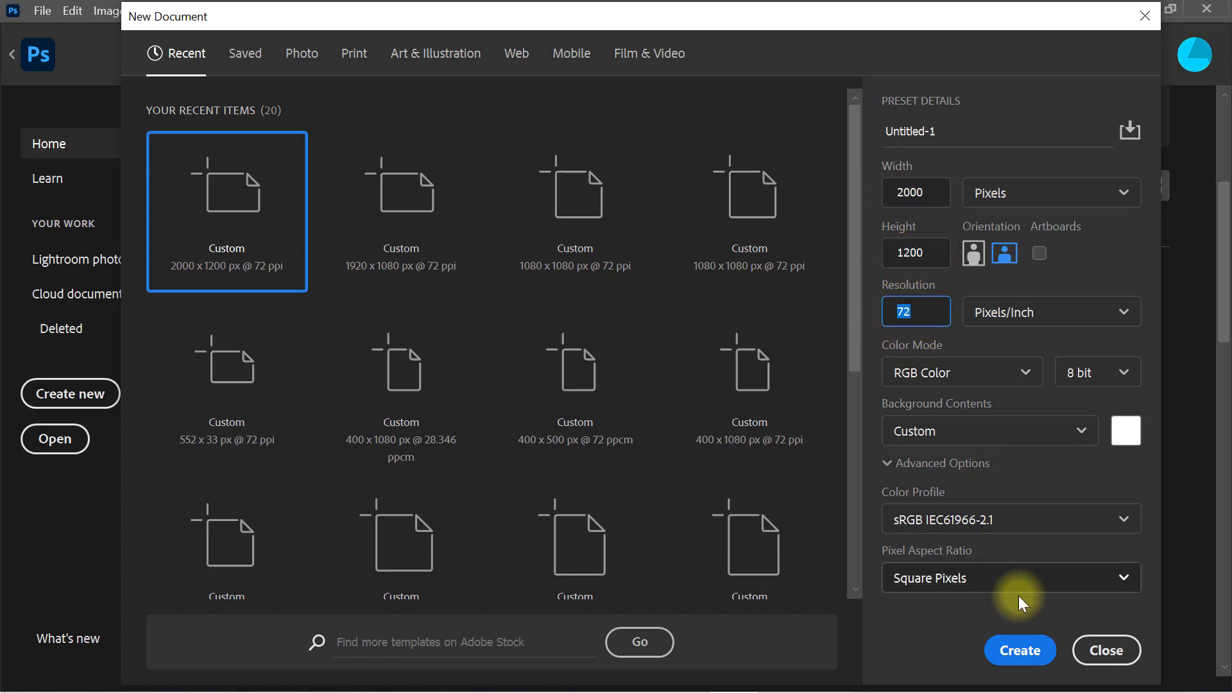
Step: Create a new 2000 x 1200 px document at 72 ppi
{"action": "left_click", "coordinate": [1019, 651]}
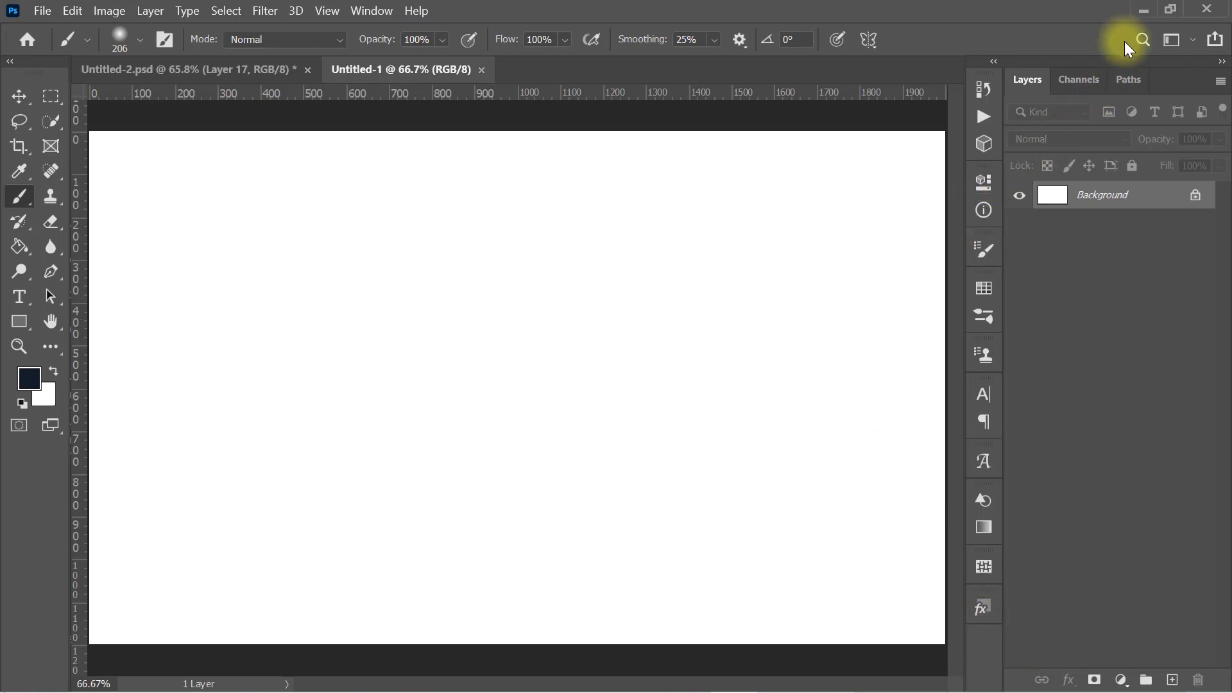
Step: Place the porte_ecuries_chamarande gate image from the folder into the new document and commit it
{"action": "left_click", "coordinate": [1143, 14]}
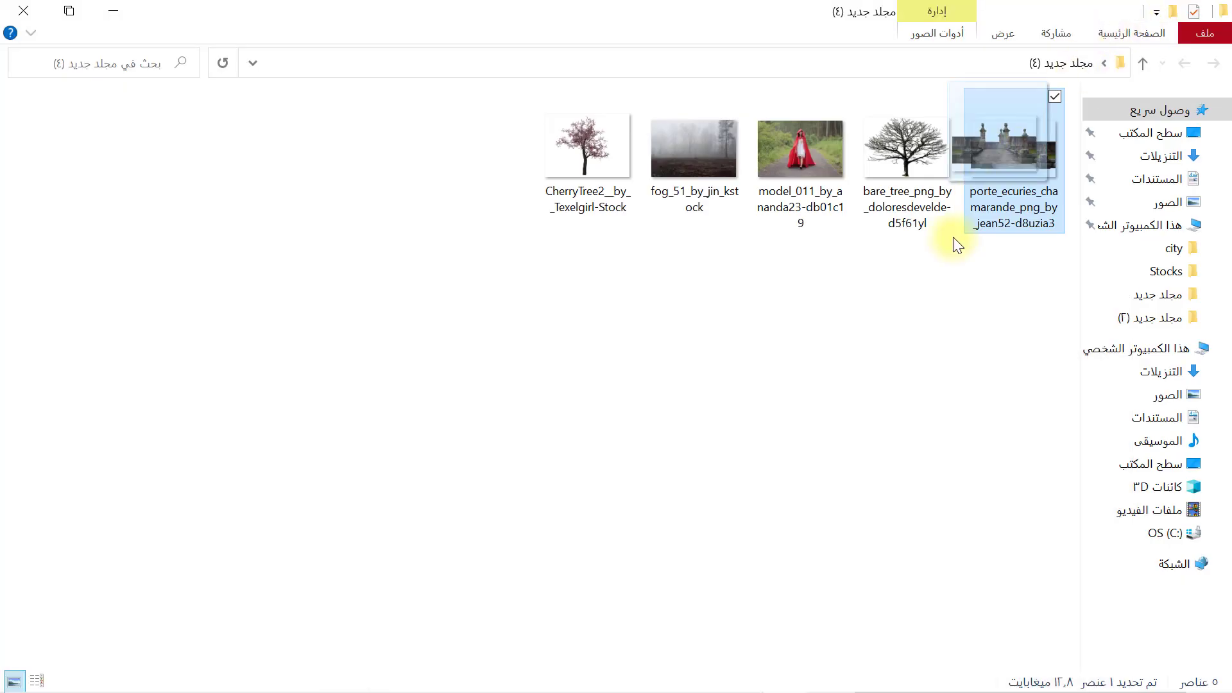
{"action": "left_click_drag", "start_coordinate": [1004, 192], "coordinate": [586, 572]}
{"action": "left_click_drag", "start_coordinate": [517, 593], "coordinate": [518, 660]}
{"action": "left_click_drag", "start_coordinate": [524, 479], "coordinate": [529, 536]}
{"action": "left_click", "coordinate": [918, 37]}
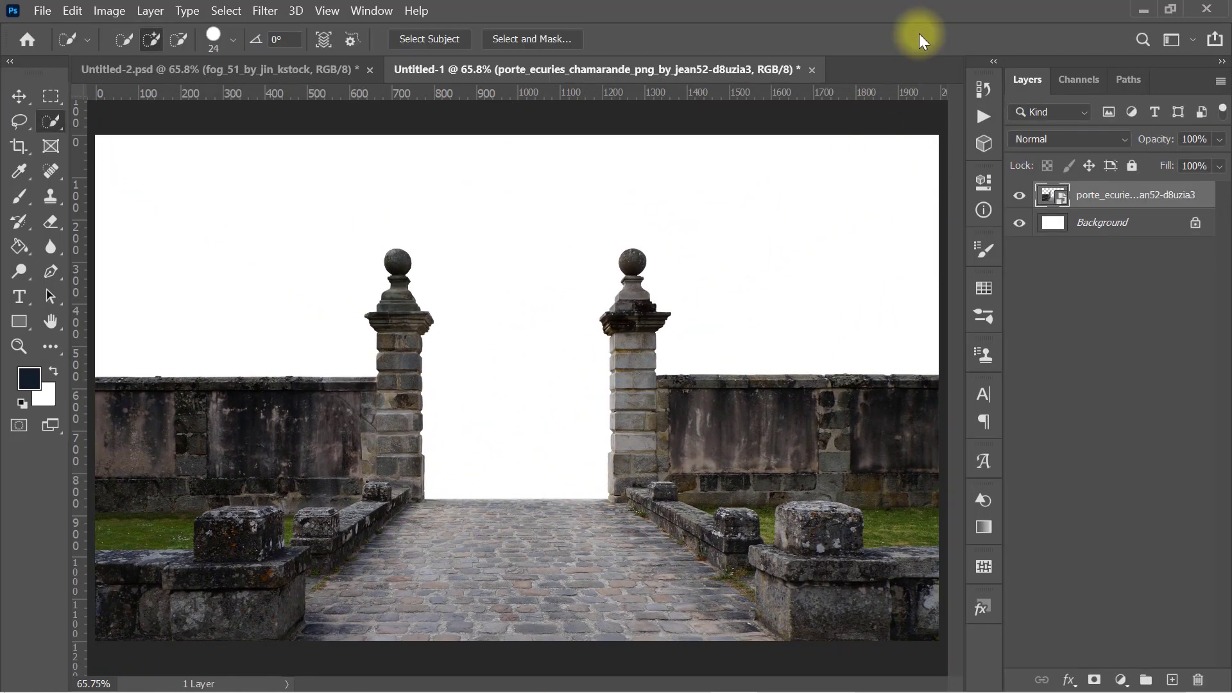
Step: Place the fog_51_by_jin_kstock forest image over the whole canvas and commit it
{"action": "left_click", "coordinate": [1144, 10]}
{"action": "left_click_drag", "start_coordinate": [737, 149], "coordinate": [522, 663]}
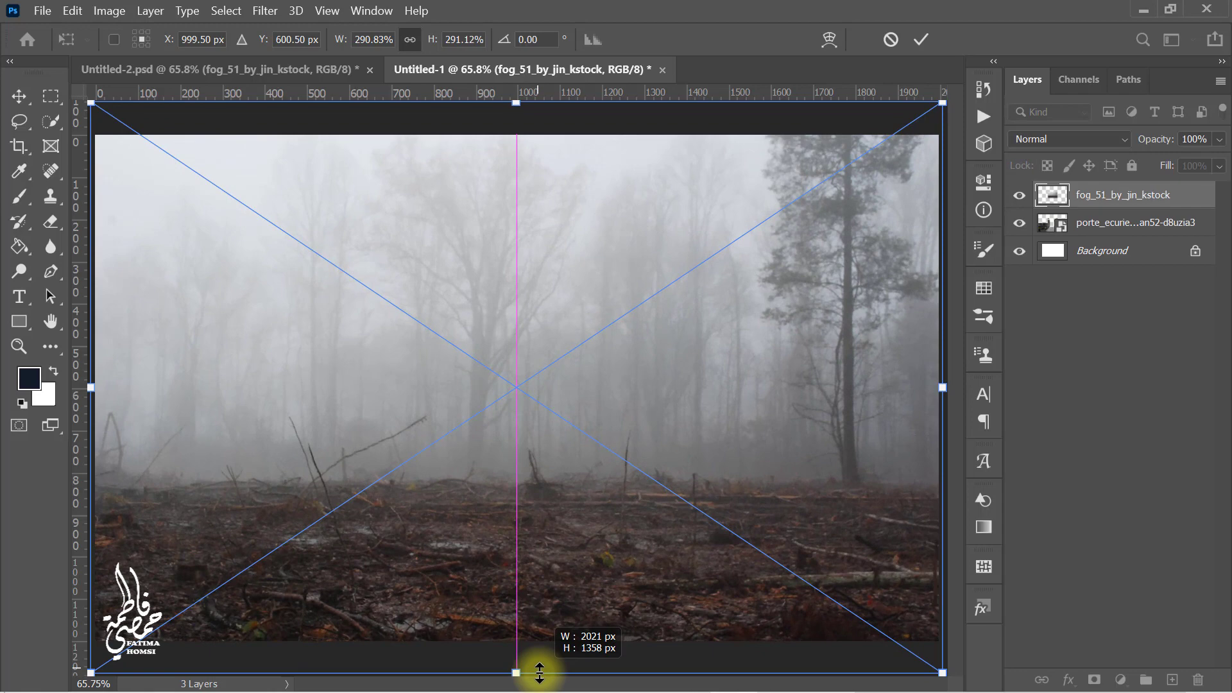
{"action": "left_click", "coordinate": [920, 40]}
Step: Move the fog layer below the gate layer
{"action": "key", "text": "w"}
{"action": "left_click_drag", "start_coordinate": [1121, 194], "coordinate": [1134, 234]}
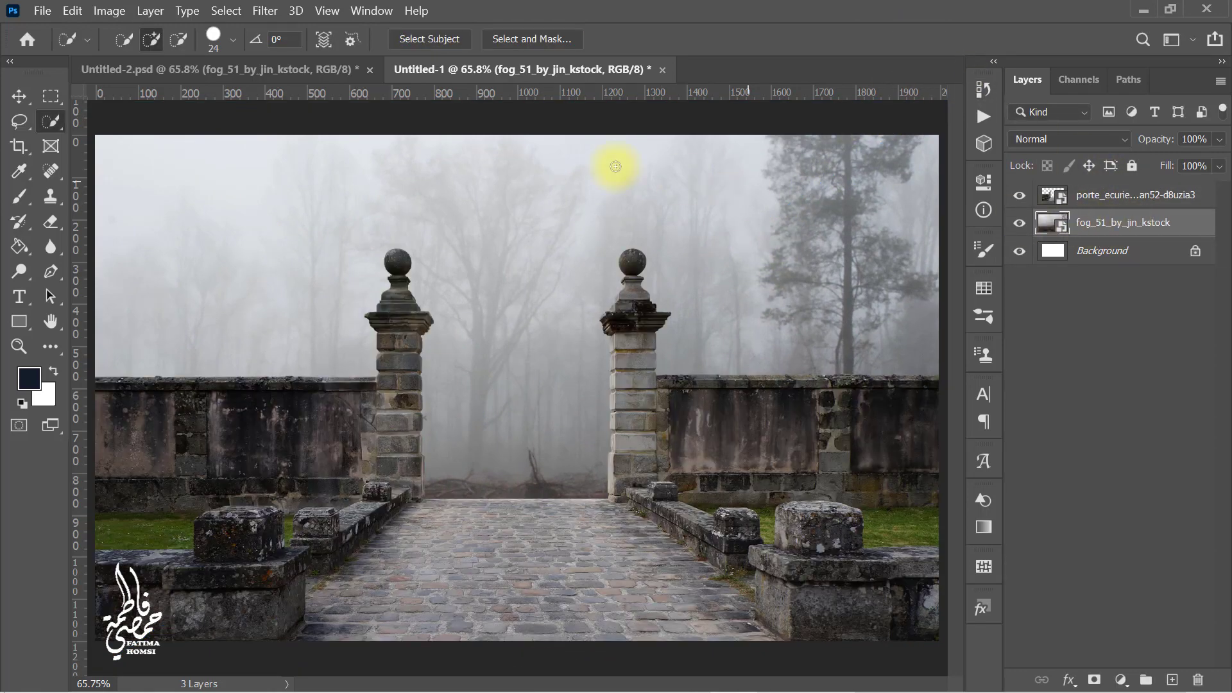
Step: Apply a Motion Blur to the fog layer with a 90° angle and 17 pixel distance
{"action": "left_click", "coordinate": [264, 13]}
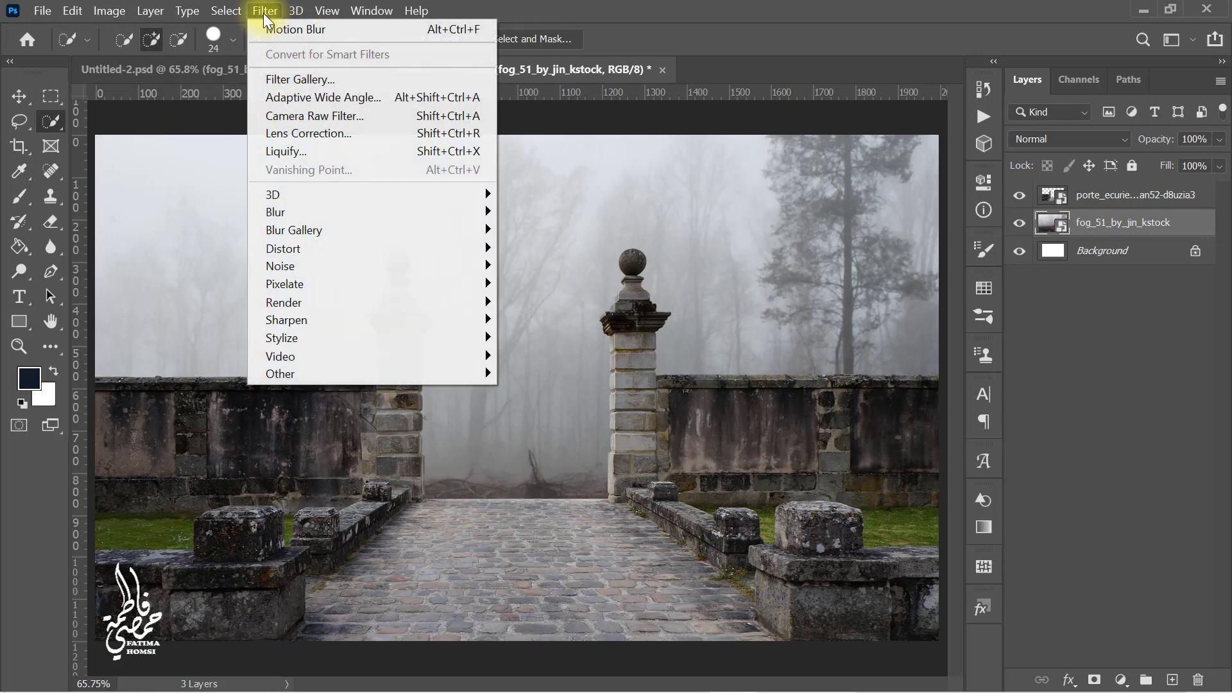
{"action": "mouse_move", "coordinate": [311, 211]}
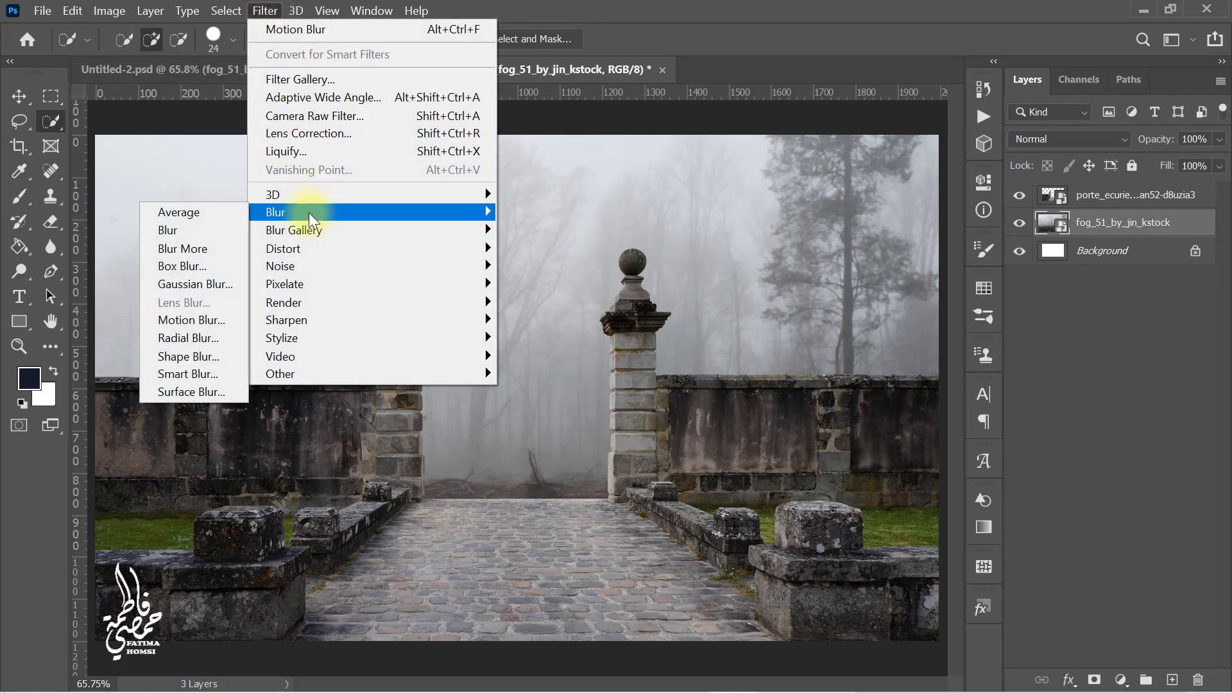
{"action": "left_click", "coordinate": [235, 324]}
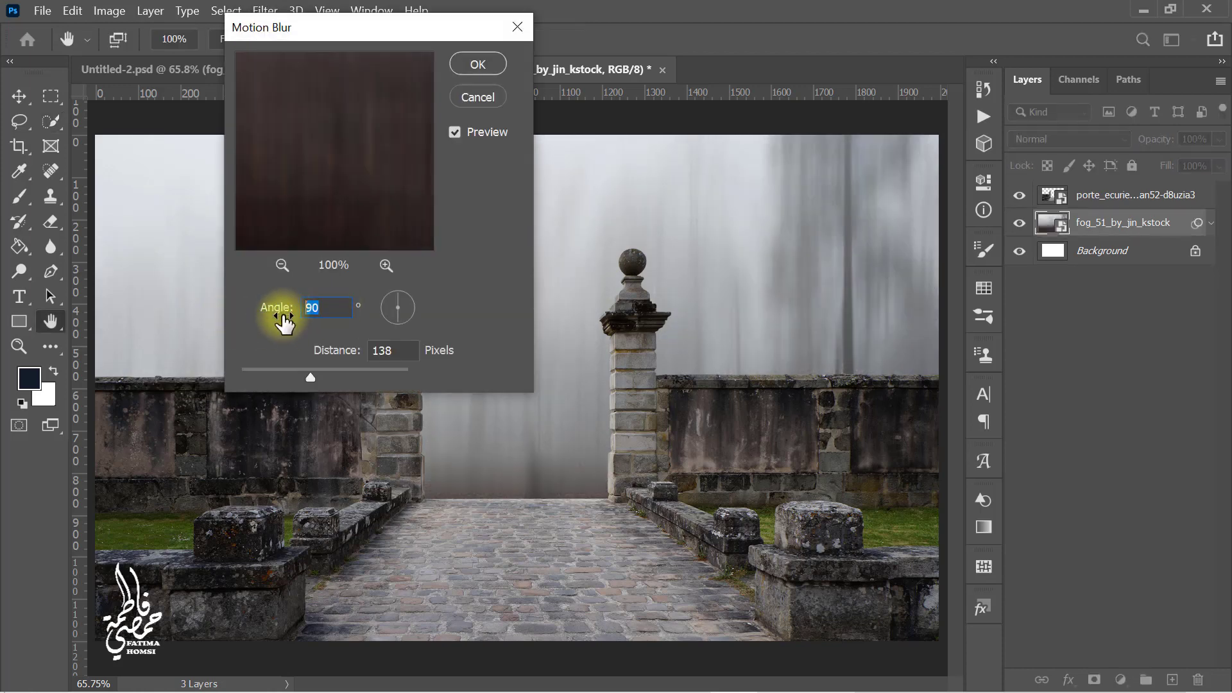
{"action": "key", "text": "Tab"}
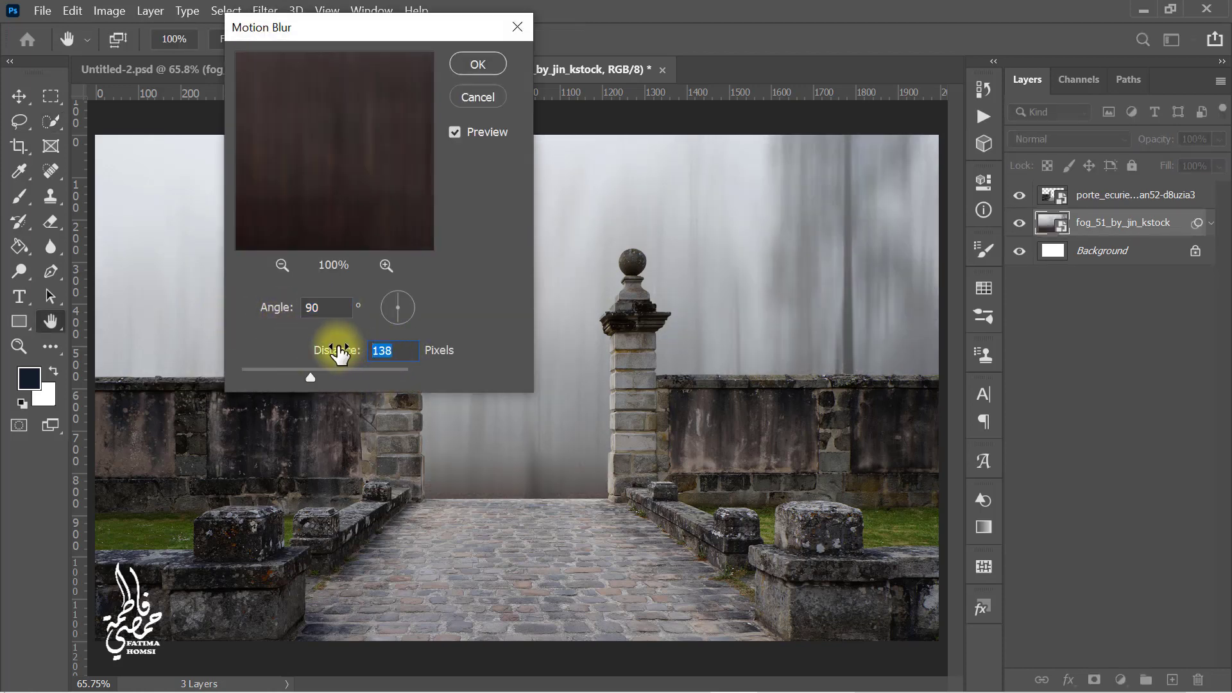
{"action": "type", "text": "17"}
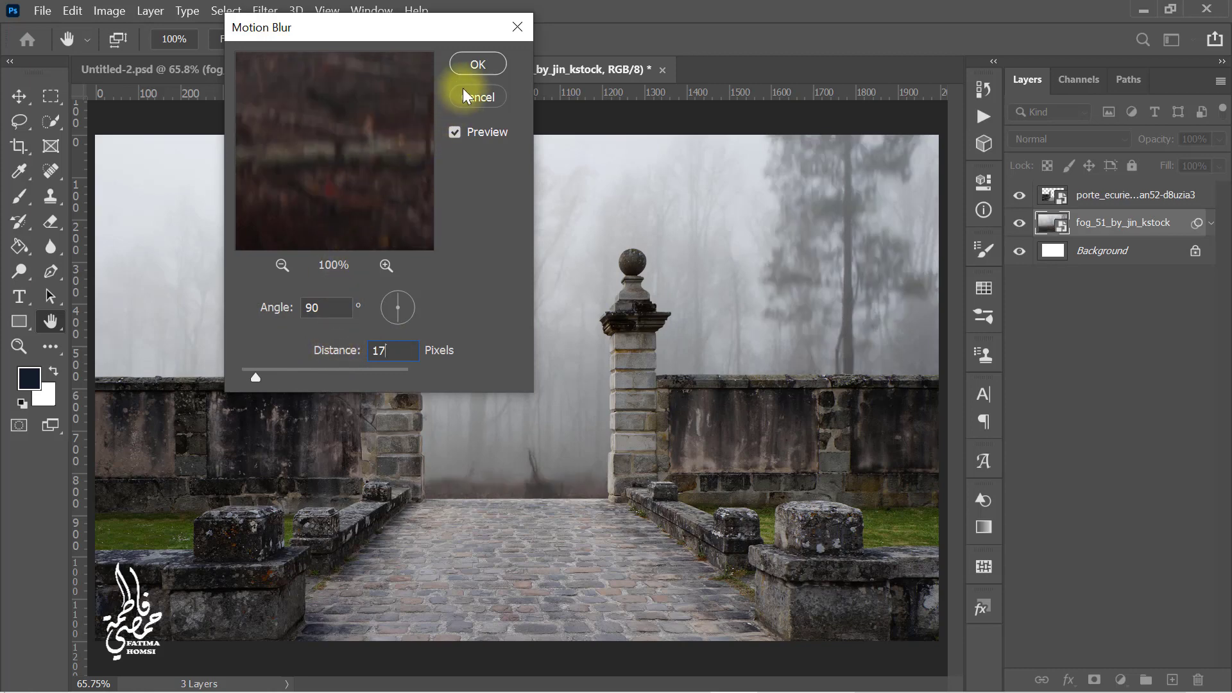
{"action": "left_click", "coordinate": [475, 64]}
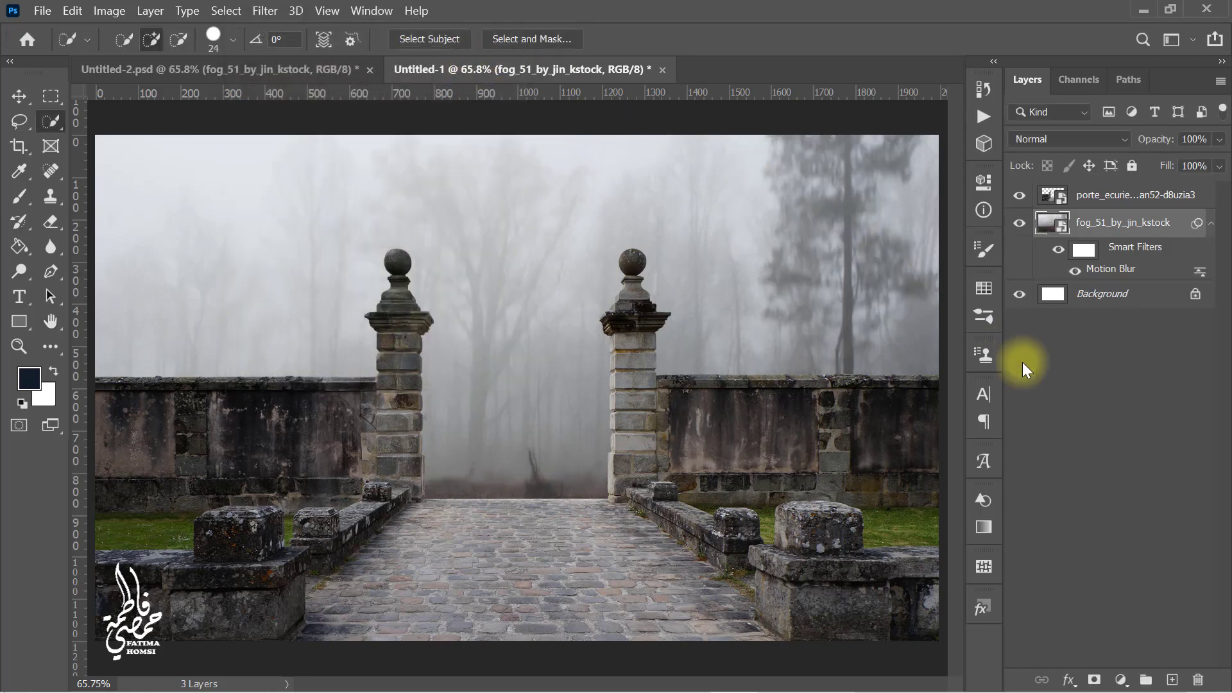
Step: Add a new layer, pick the Brush tool and set the foreground color to #557bc1
{"action": "left_click", "coordinate": [1171, 680]}
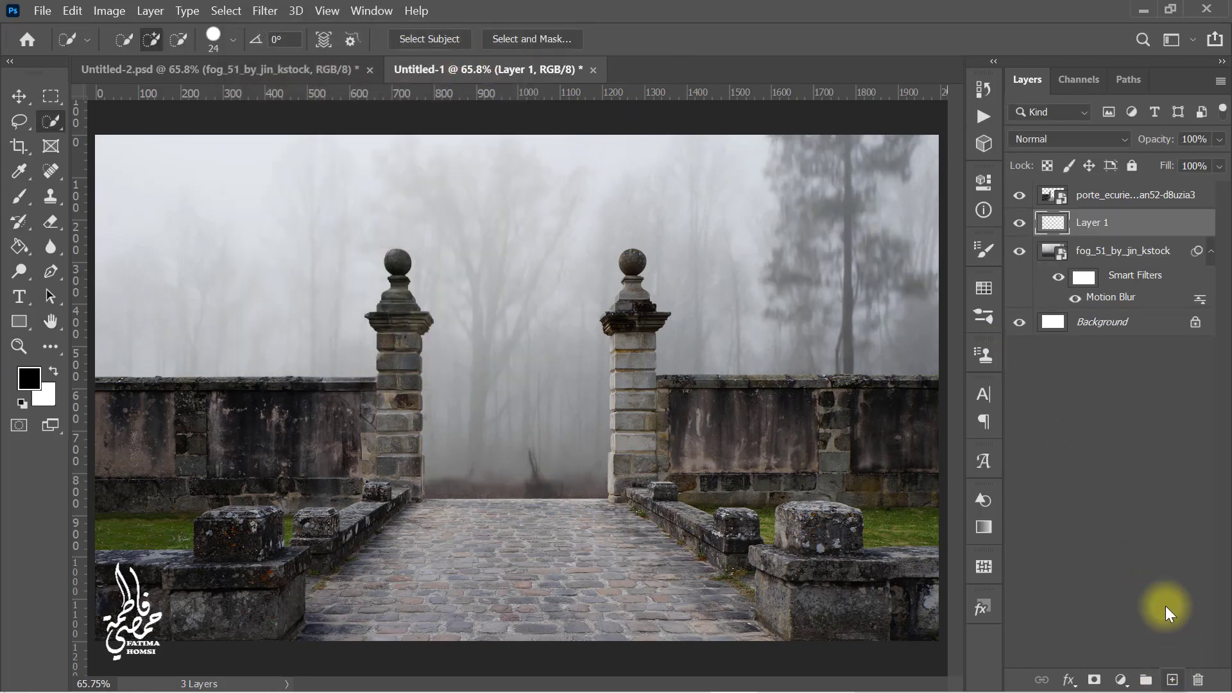
{"action": "left_click", "coordinate": [24, 202]}
{"action": "left_click", "coordinate": [29, 379]}
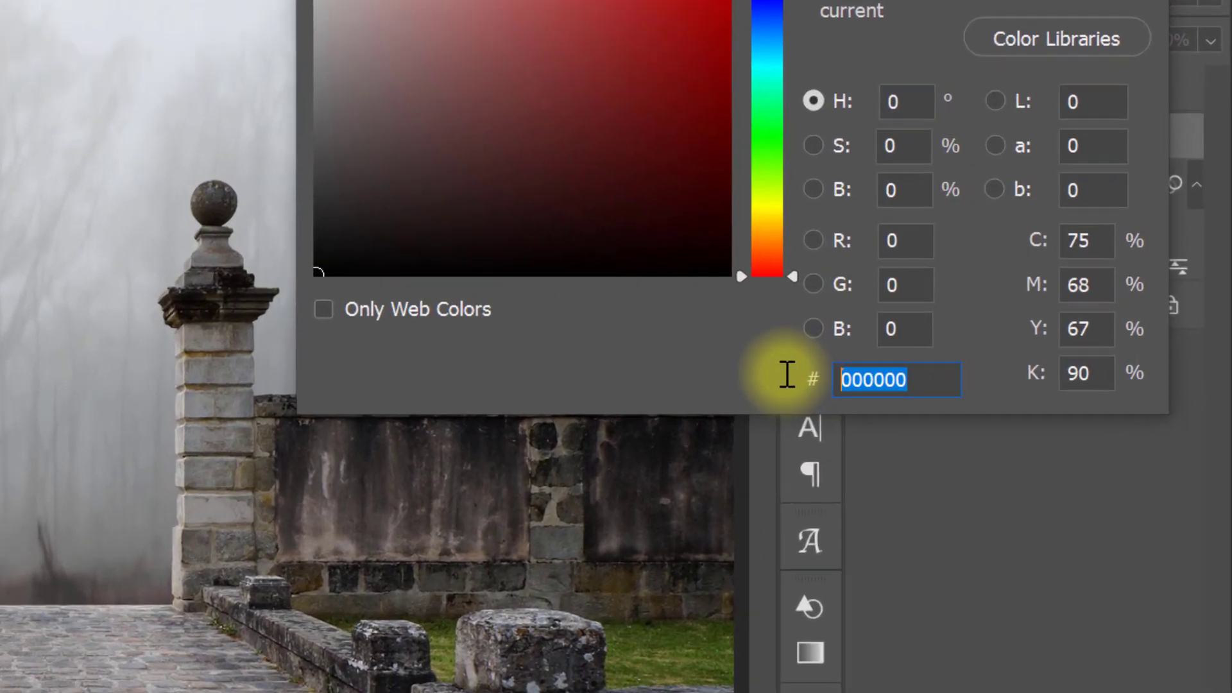
{"action": "type", "text": "557b"}
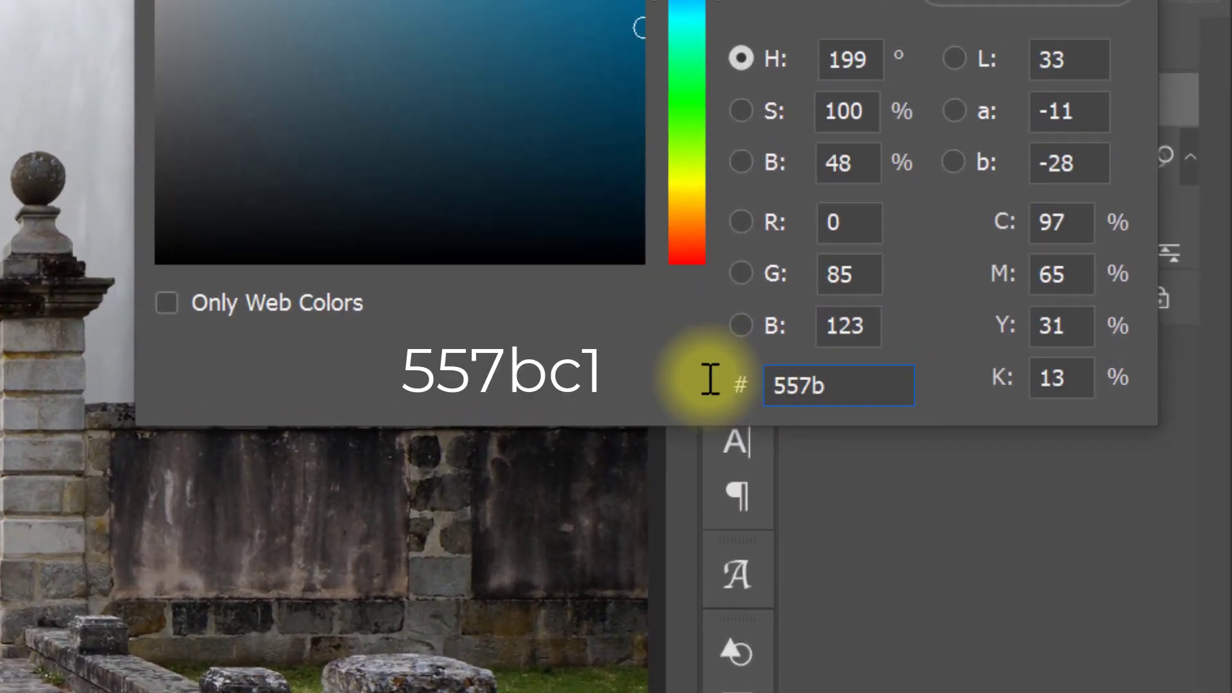
{"action": "type", "text": "c1"}
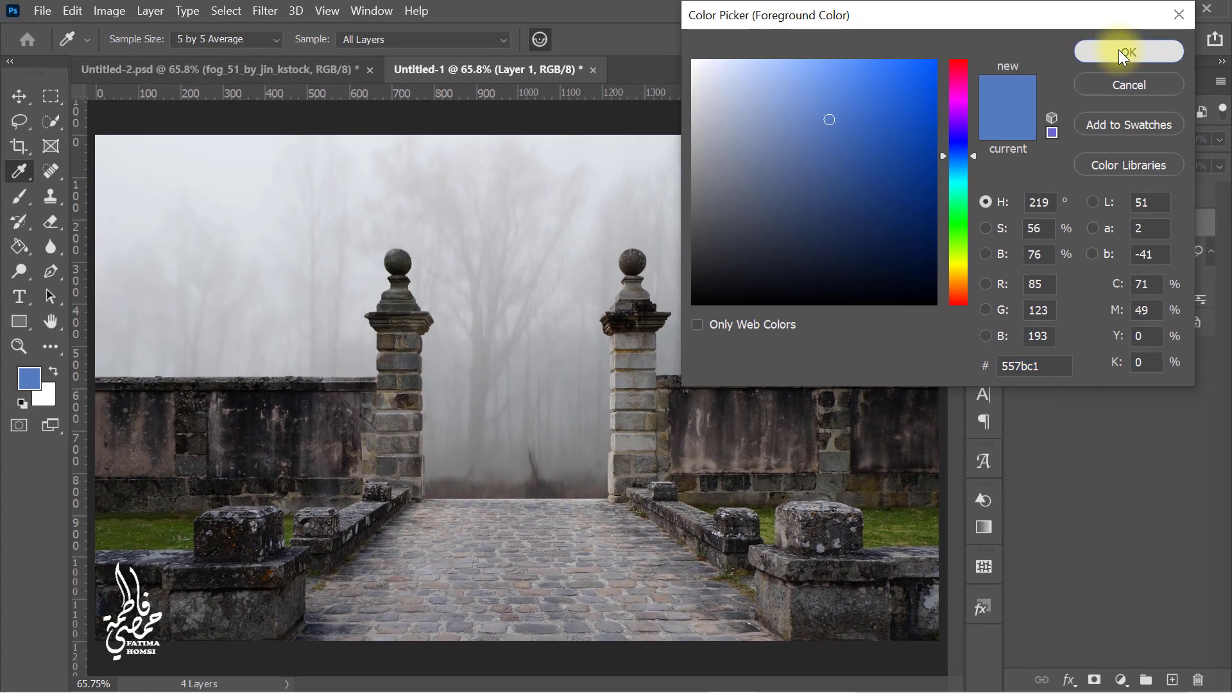
{"action": "left_click", "coordinate": [1120, 48]}
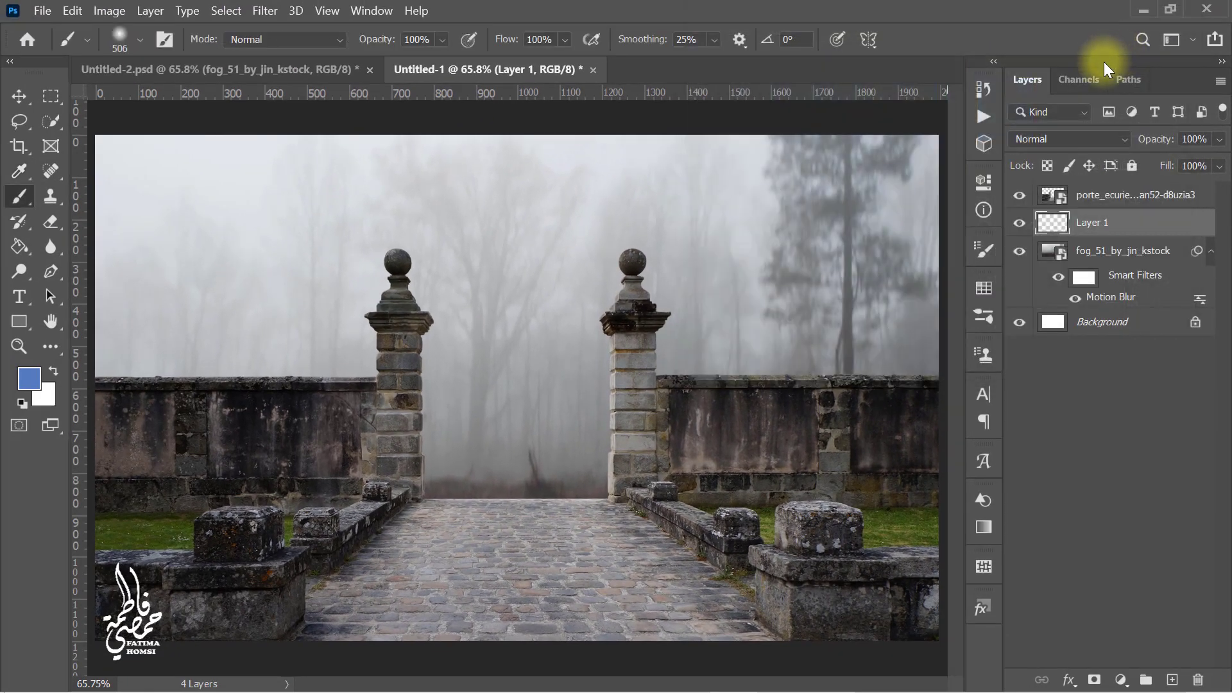
Step: Brush the new layer over the sky at 40% opacity and 50% flow, and set its blend mode to Multiply
{"action": "left_click", "coordinate": [425, 39]}
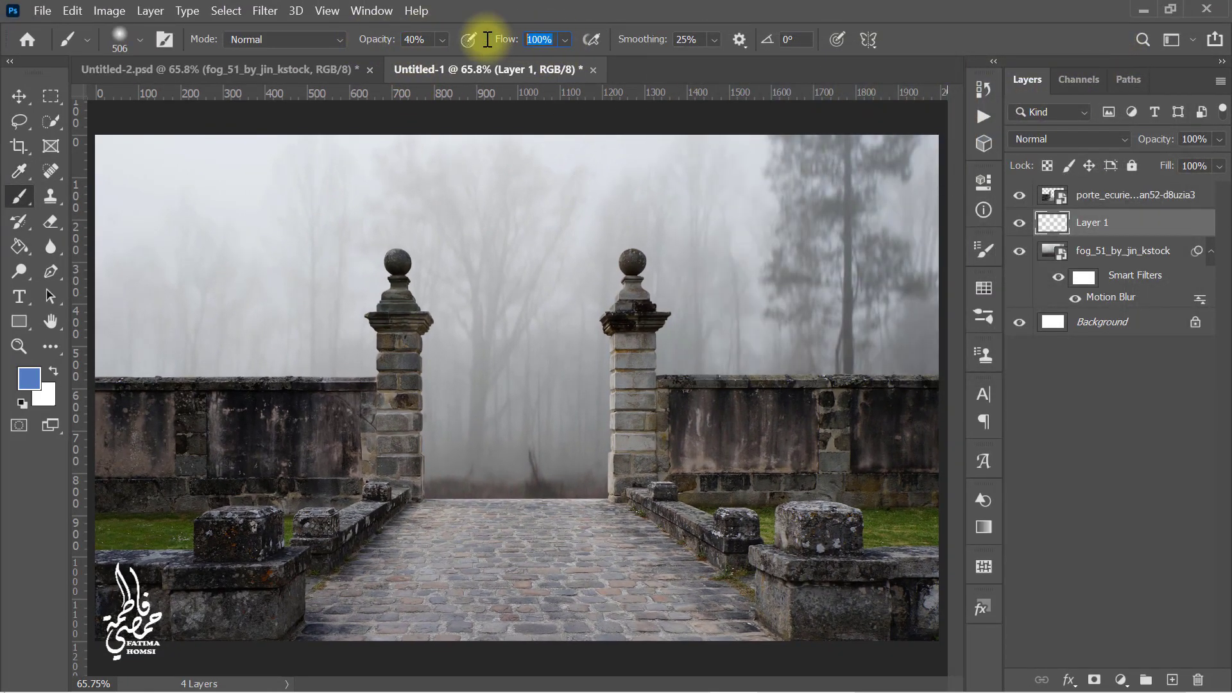
{"action": "key", "text": "Tab"}
{"action": "type", "text": "50"}
{"action": "key", "text": "Return"}
{"action": "mouse_move", "coordinate": [883, 171]}
{"action": "left_mouse_down"}
{"action": "mouse_move", "coordinate": [797, 137]}
{"action": "mouse_move", "coordinate": [77, 187]}
{"action": "mouse_move", "coordinate": [198, 308]}
{"action": "mouse_move", "coordinate": [92, 311]}
{"action": "mouse_move", "coordinate": [880, 371]}
{"action": "mouse_move", "coordinate": [839, 184]}
{"action": "left_mouse_up"}
{"action": "left_click", "coordinate": [1085, 141]}
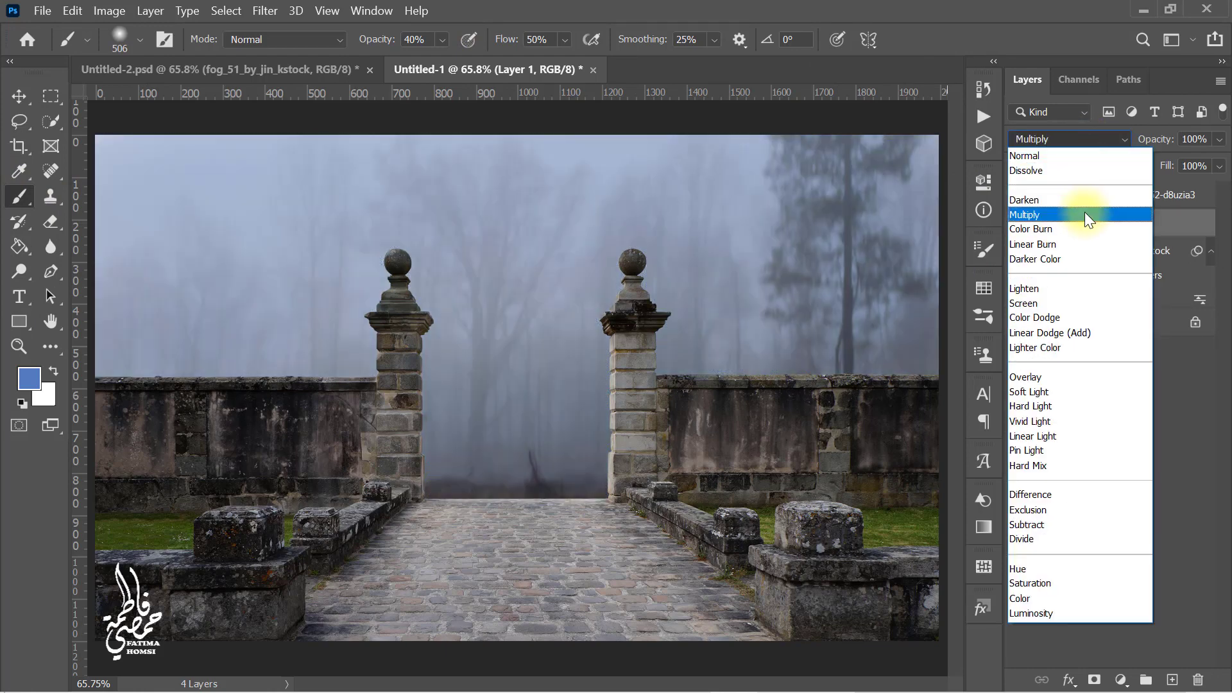
{"action": "left_click", "coordinate": [1084, 214]}
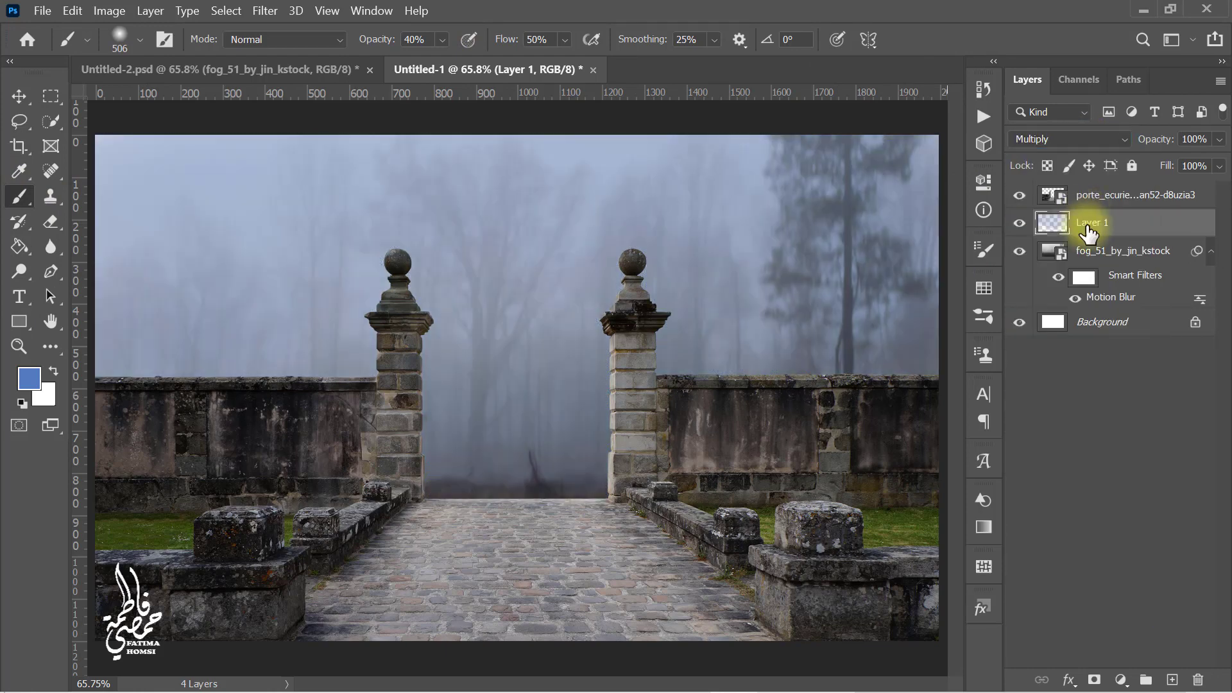
Step: Add another layer, set the foreground color to #263a55 and brush it over the sky
{"action": "left_click", "coordinate": [1172, 681]}
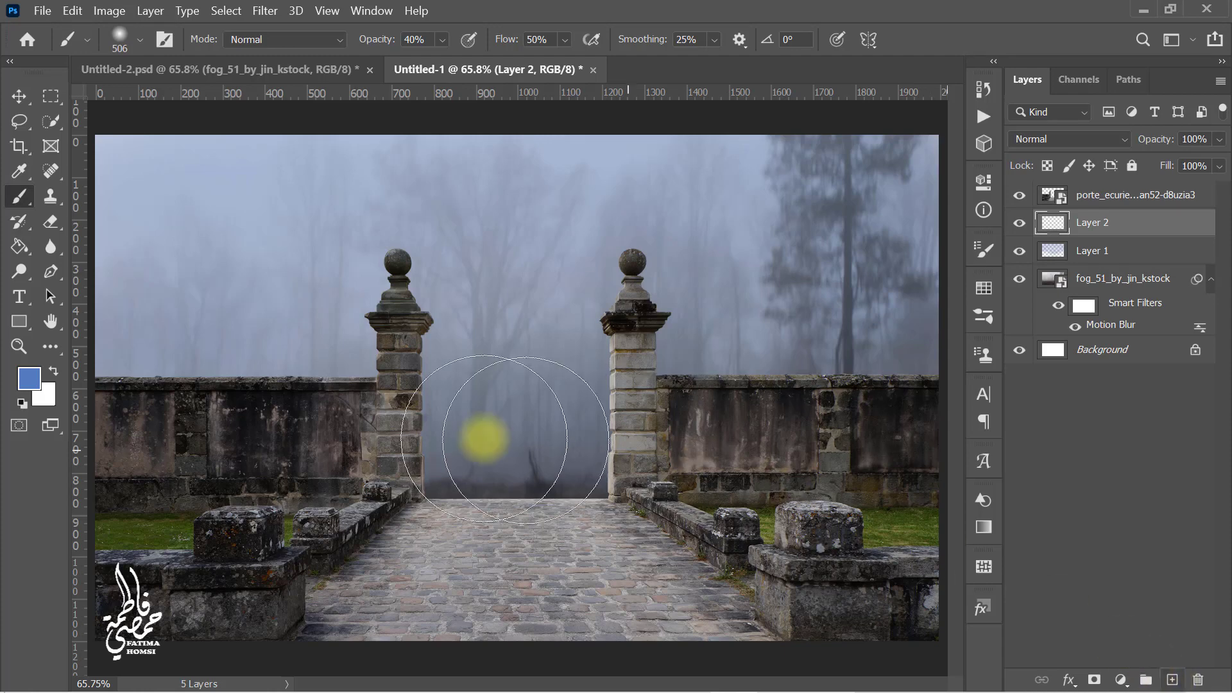
{"action": "left_click", "coordinate": [34, 386]}
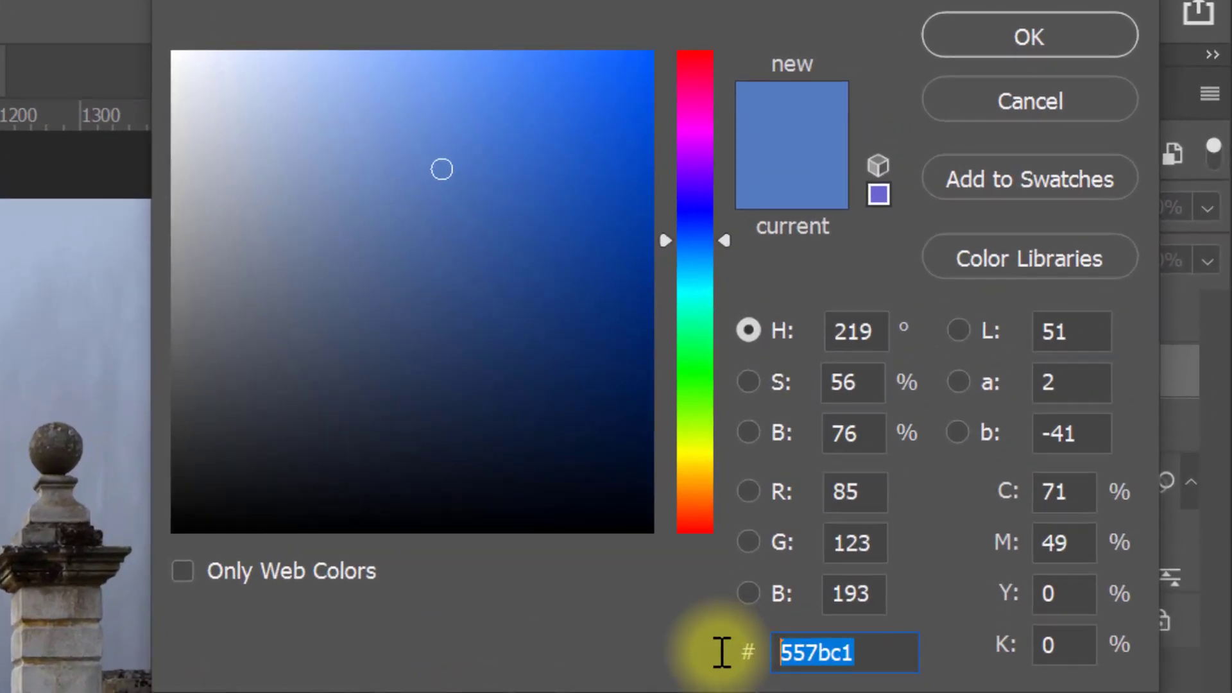
{"action": "type", "text": "2"}
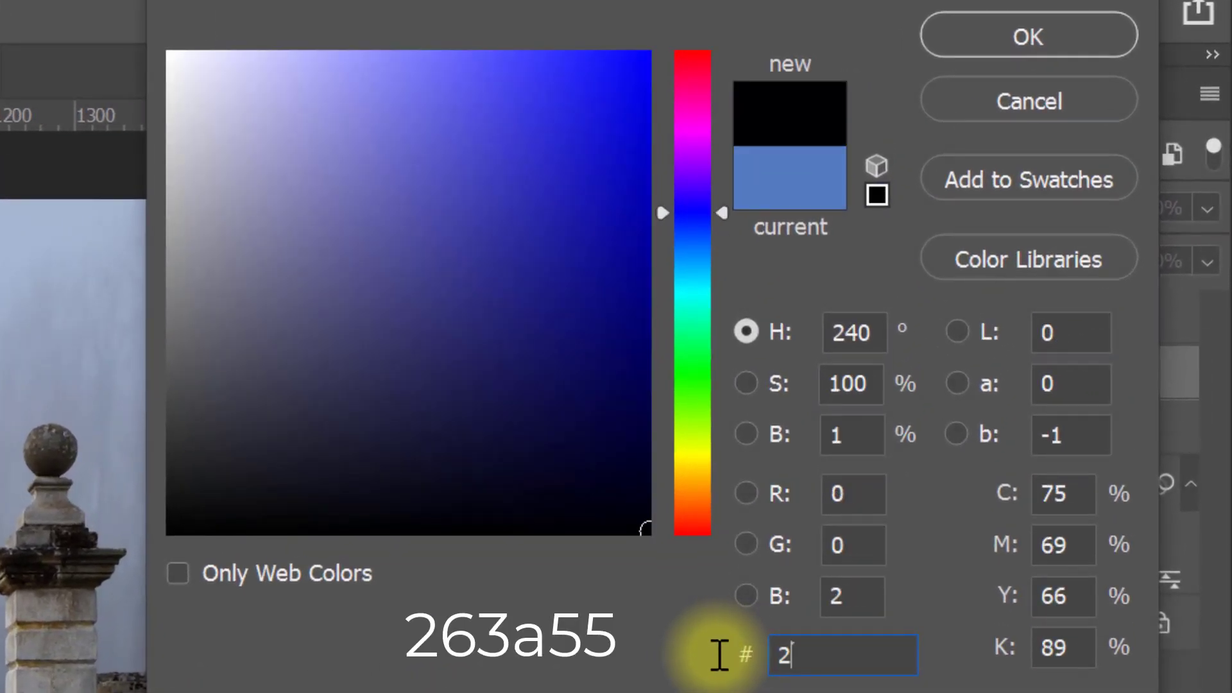
{"action": "type", "text": "63a55"}
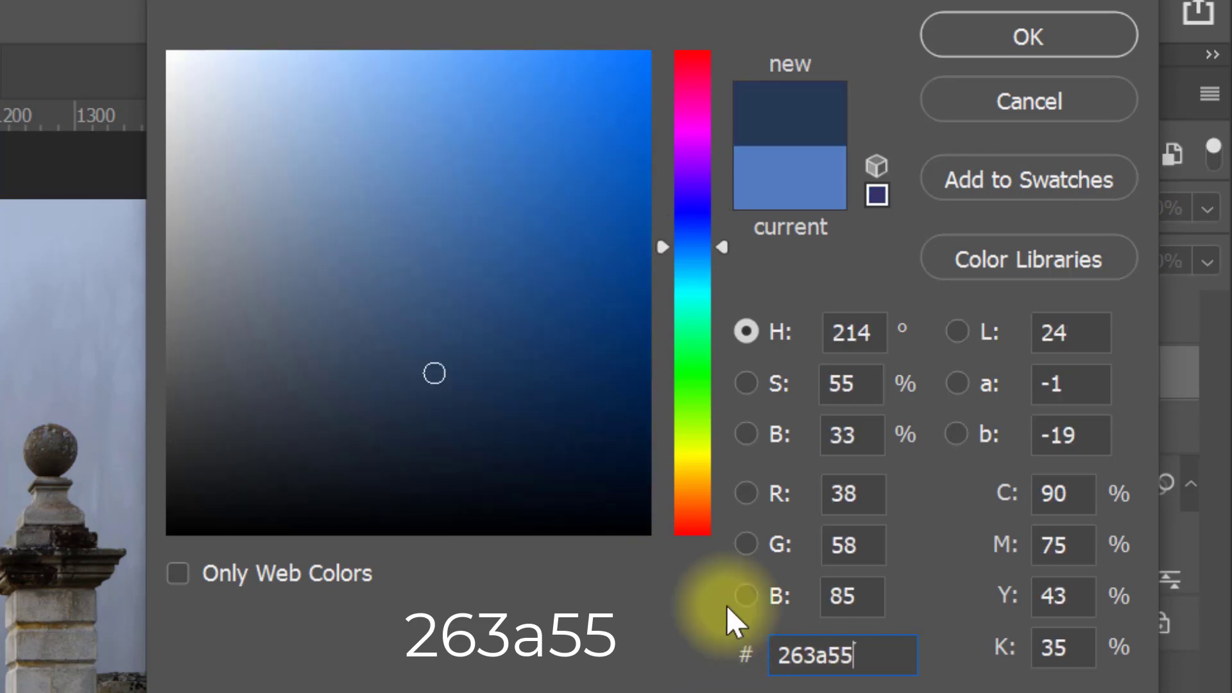
{"action": "left_click", "coordinate": [996, 39]}
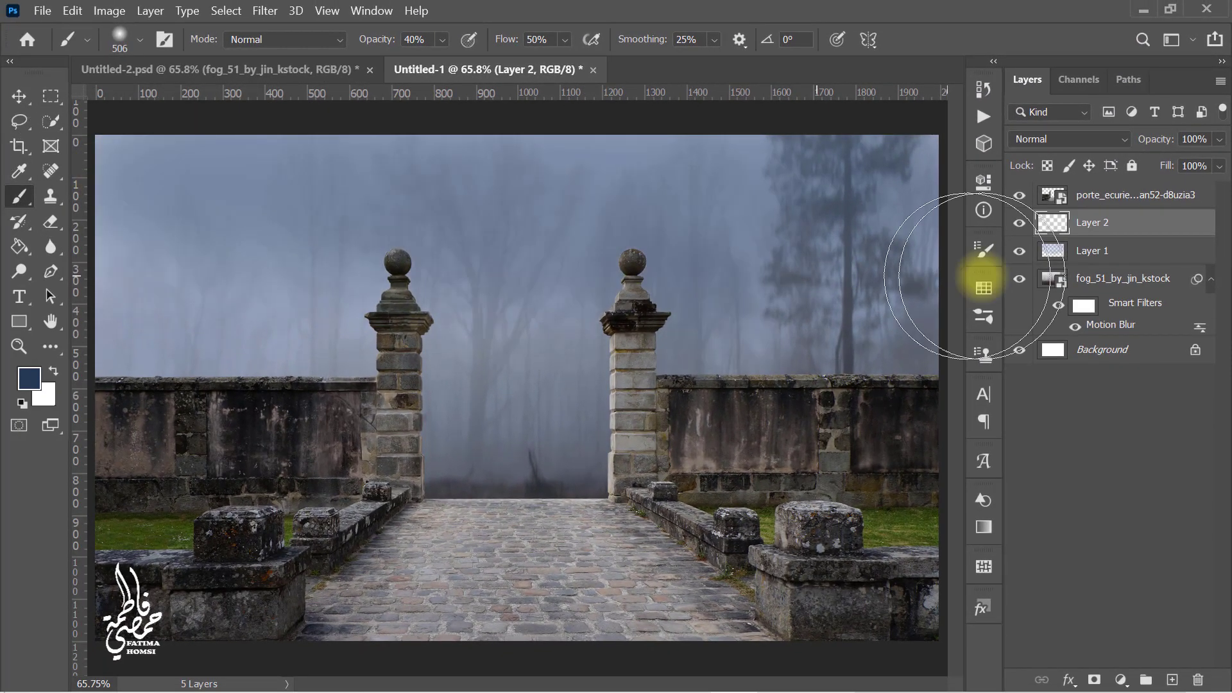
{"action": "mouse_move", "coordinate": [983, 287]}
{"action": "left_mouse_down"}
{"action": "mouse_move", "coordinate": [355, 338]}
{"action": "mouse_move", "coordinate": [683, 454]}
{"action": "mouse_move", "coordinate": [611, 201]}
{"action": "mouse_move", "coordinate": [420, 410]}
{"action": "mouse_move", "coordinate": [961, 352]}
{"action": "left_mouse_up"}
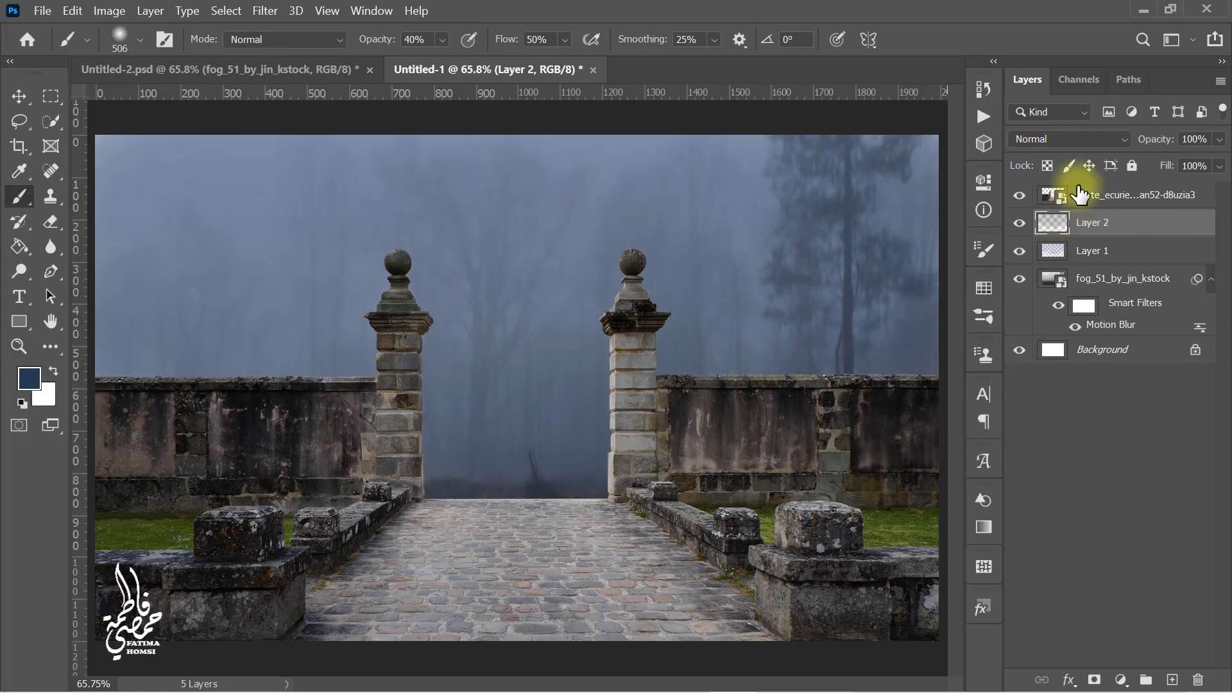
Step: Set the second color layer's blend mode to Multiply and brush more #263a55 across the upper sky
{"action": "left_click", "coordinate": [1077, 140]}
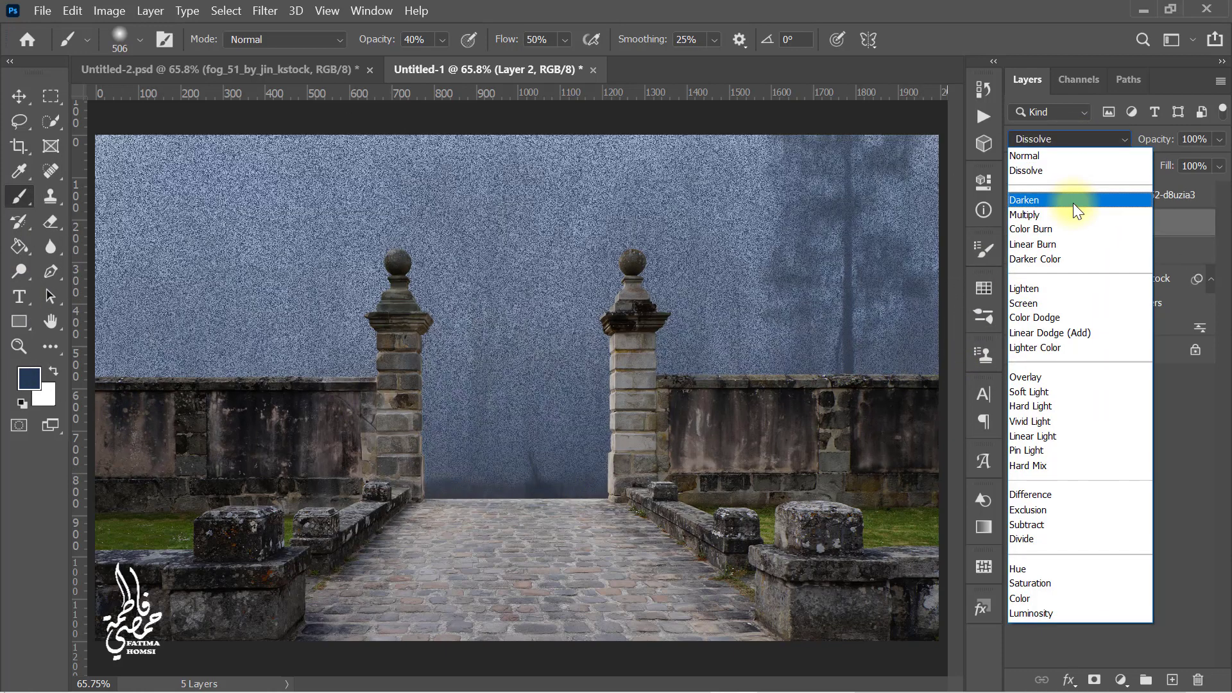
{"action": "left_click", "coordinate": [1073, 215]}
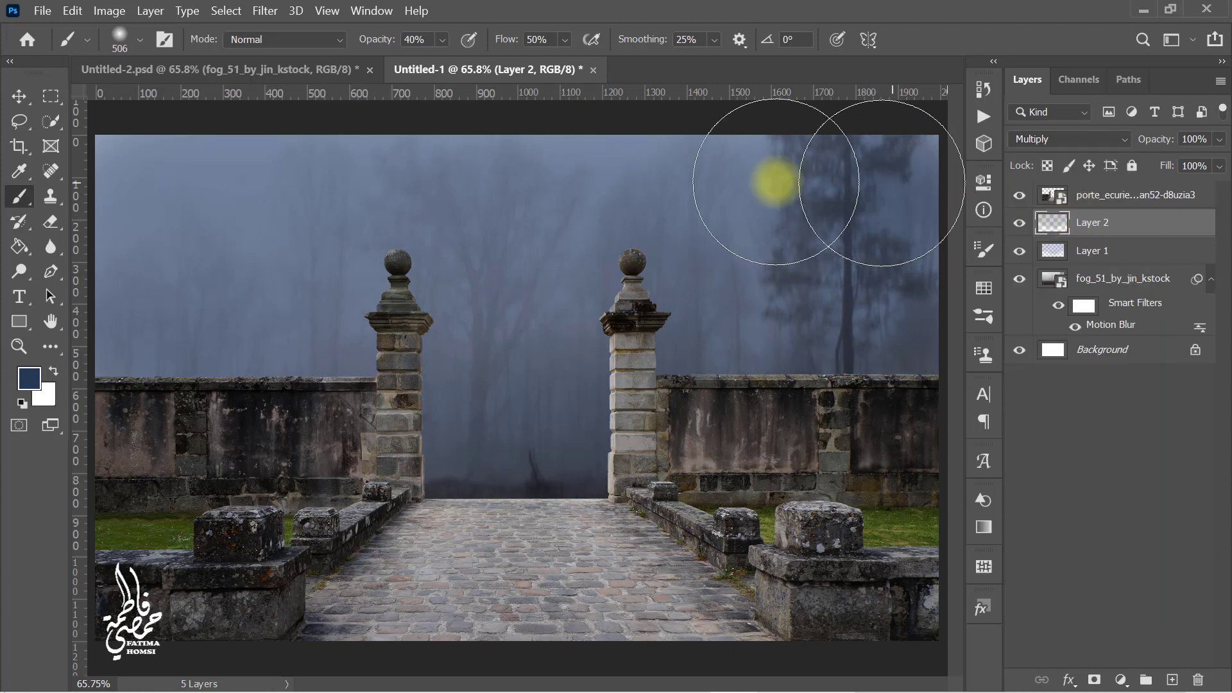
{"action": "mouse_move", "coordinate": [775, 183]}
{"action": "left_mouse_down"}
{"action": "mouse_move", "coordinate": [116, 302]}
{"action": "mouse_move", "coordinate": [228, 413]}
{"action": "mouse_move", "coordinate": [924, 183]}
{"action": "left_mouse_up"}
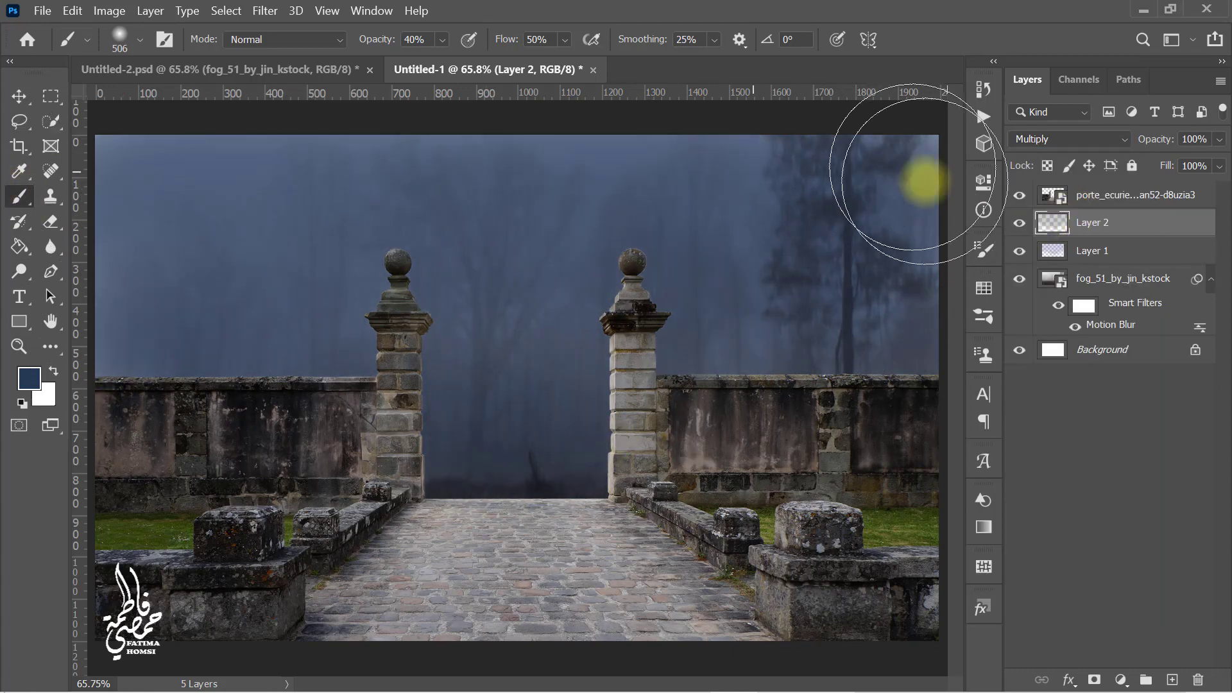
Step: Add a layer mask to the second color layer and paint black on it over the upper-left sky
{"action": "left_click", "coordinate": [1094, 681]}
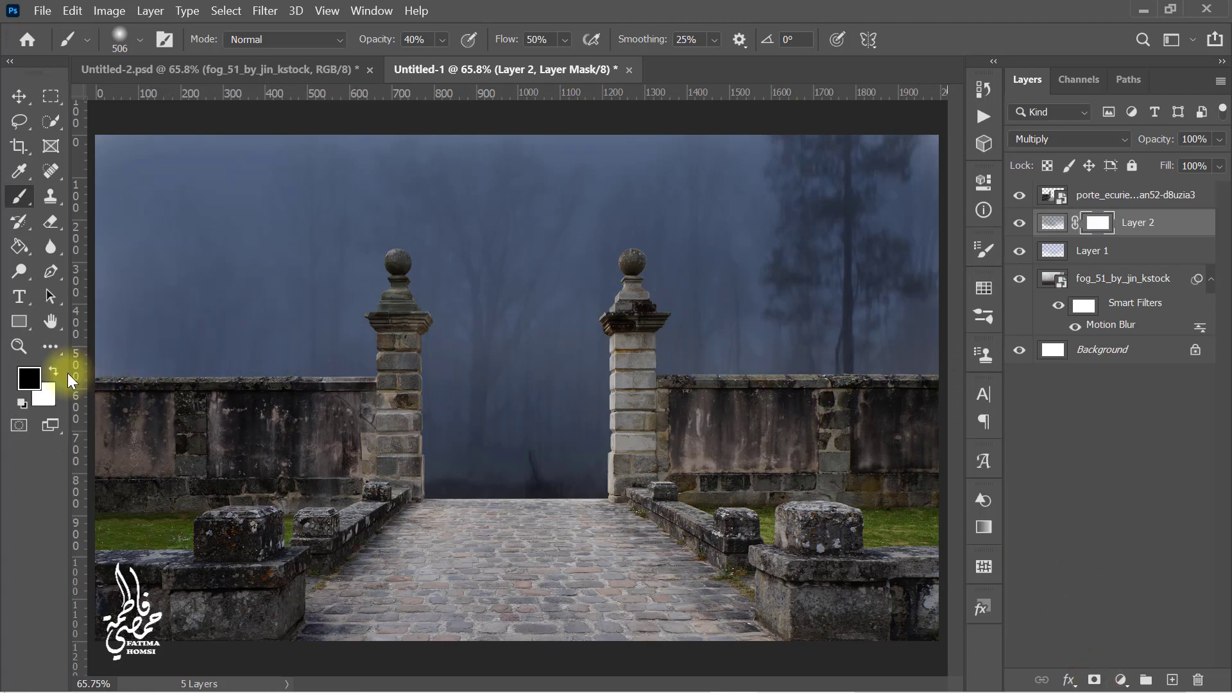
{"action": "left_click", "coordinate": [28, 378]}
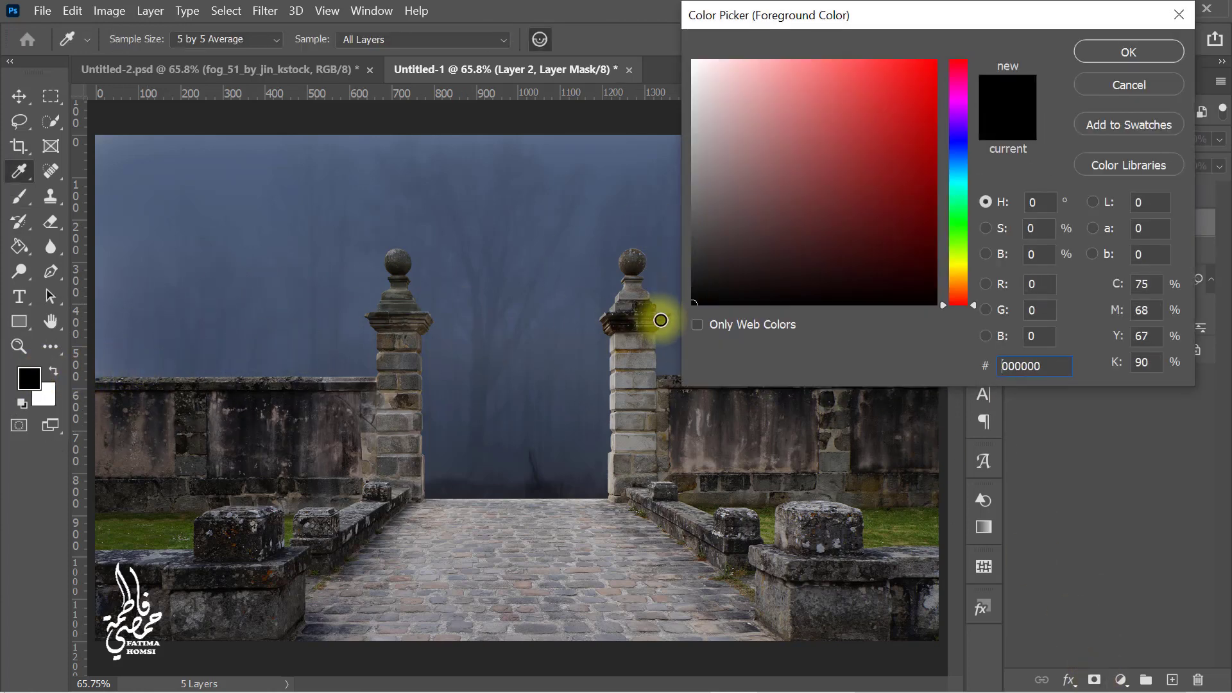
{"action": "left_click", "coordinate": [1128, 52]}
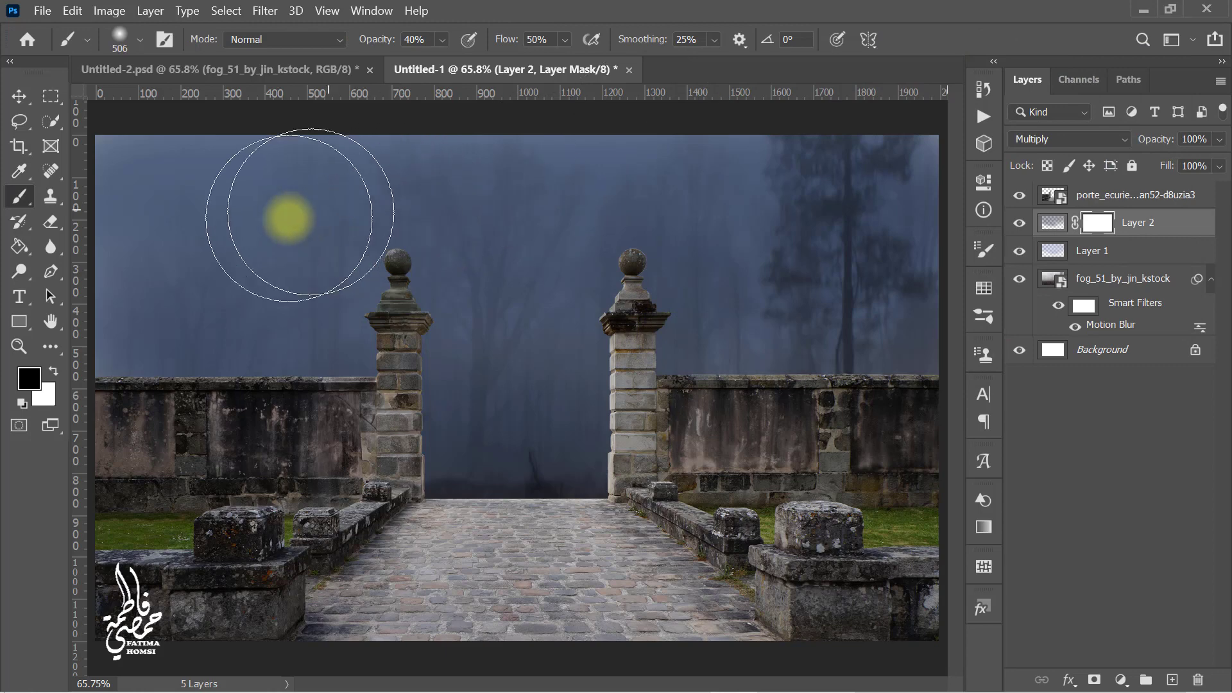
{"action": "left_click", "coordinate": [216, 238]}
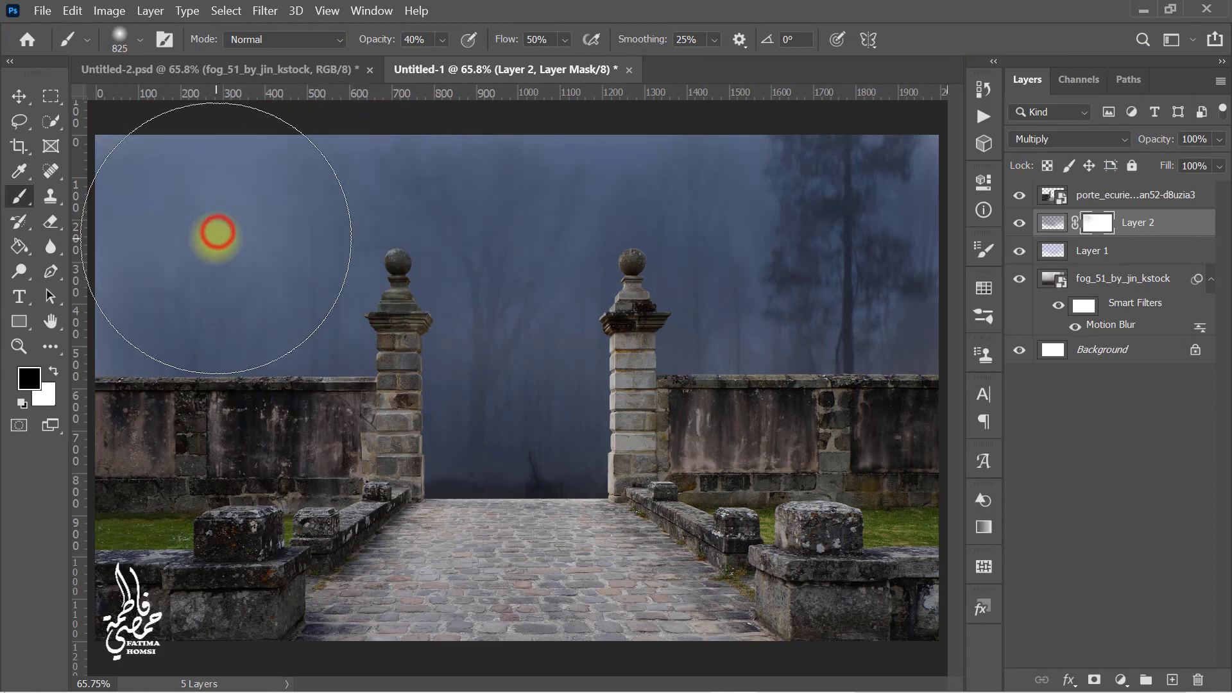
{"action": "left_click", "coordinate": [195, 311]}
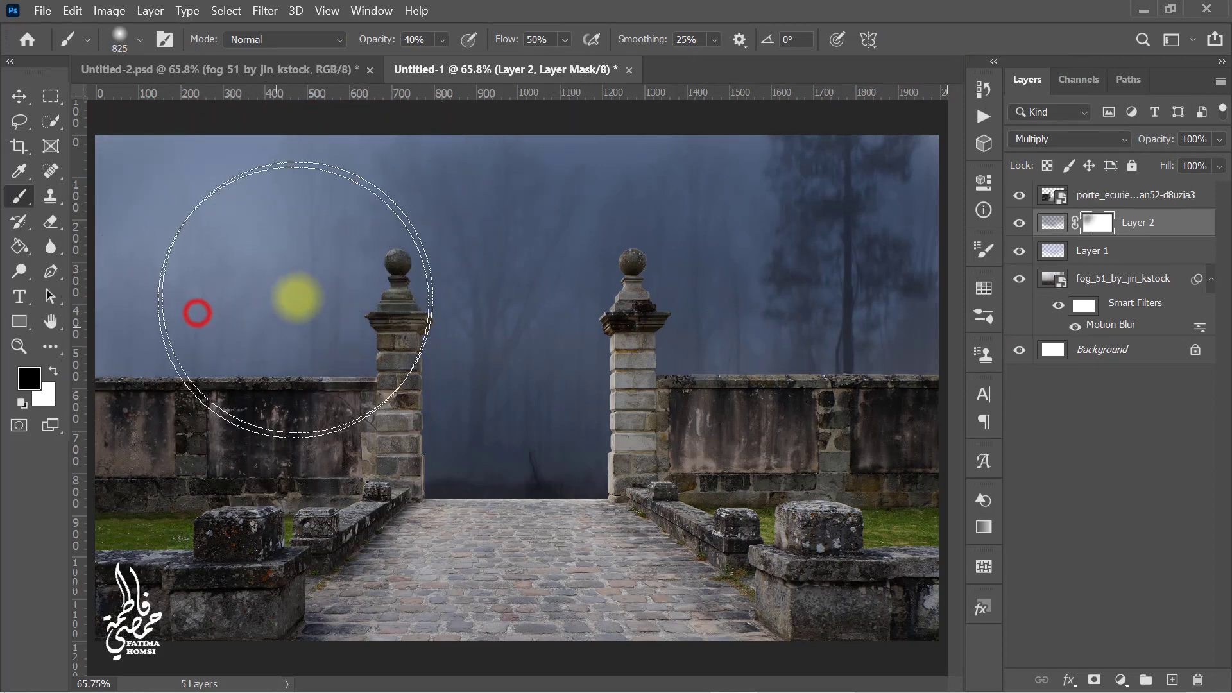
{"action": "left_click", "coordinate": [286, 178]}
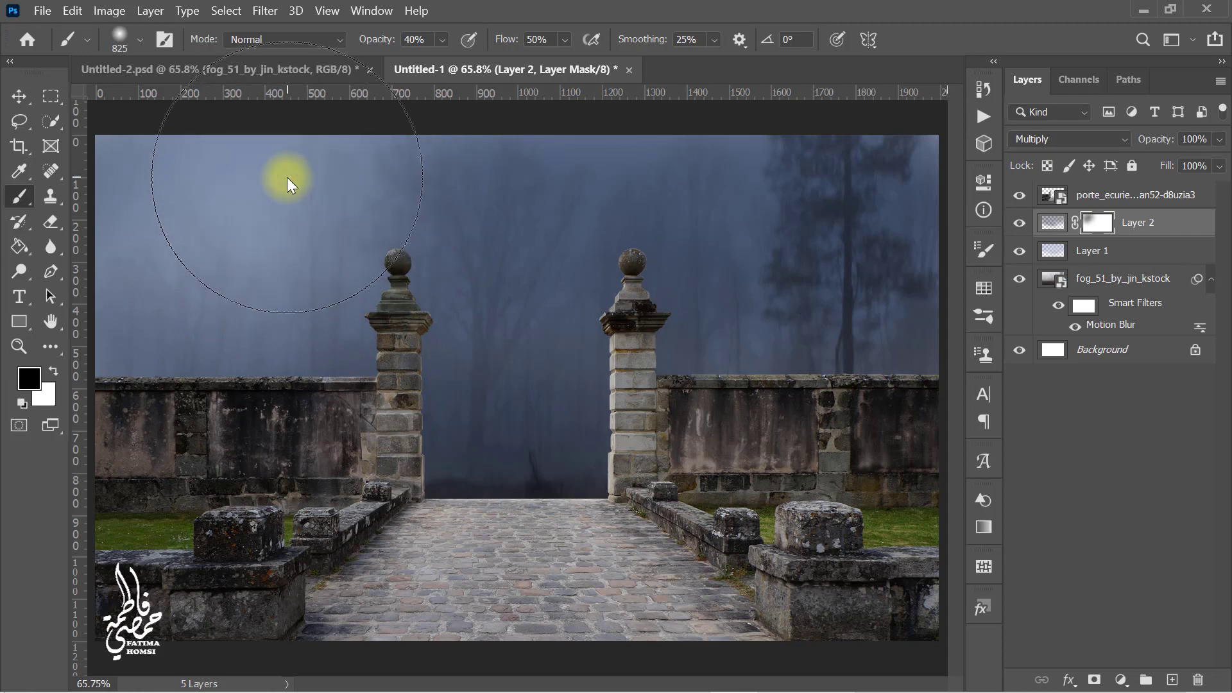
Step: Add a new layer above the color layers and set the foreground color to #6581a6
{"action": "left_click", "coordinate": [1172, 680]}
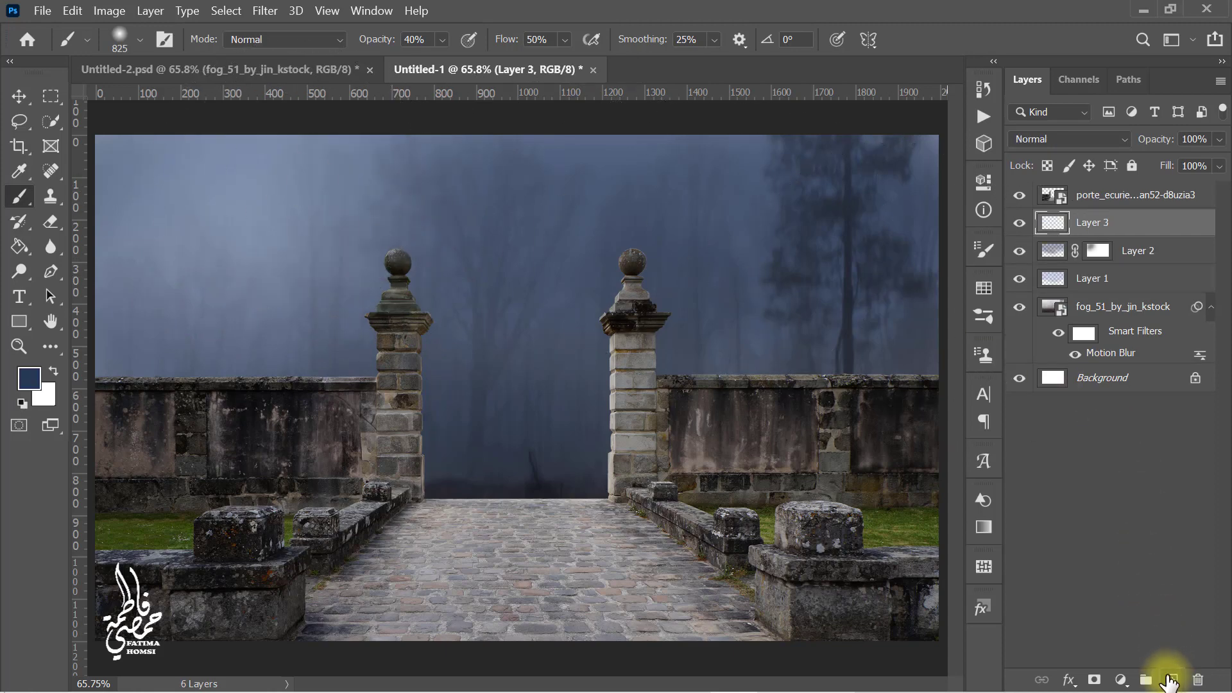
{"action": "left_click", "coordinate": [26, 380]}
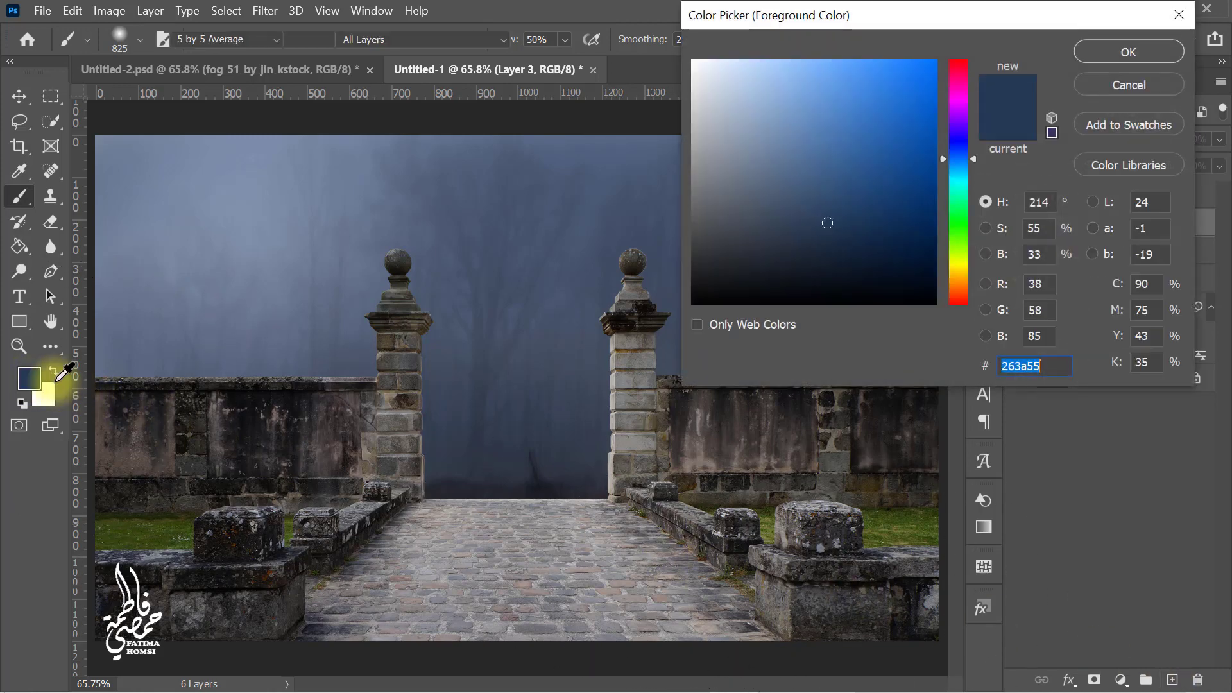
{"action": "left_click", "coordinate": [788, 145]}
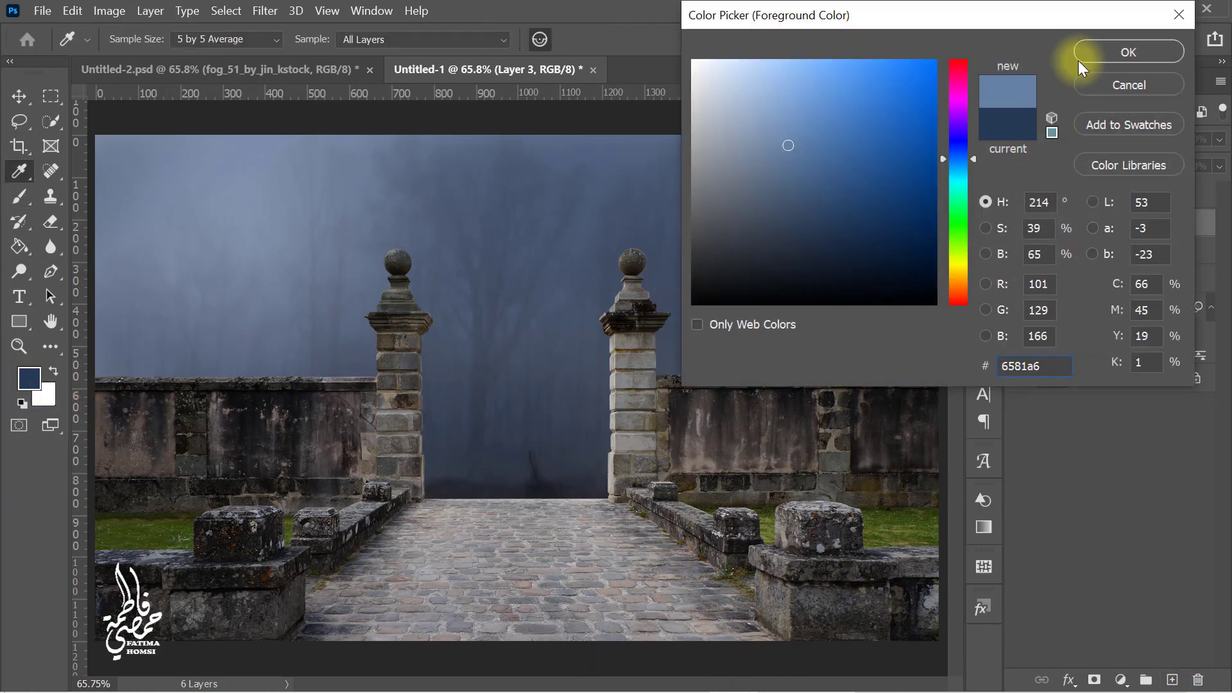
{"action": "left_click_drag", "start_coordinate": [571, 264], "coordinate": [465, 267]}
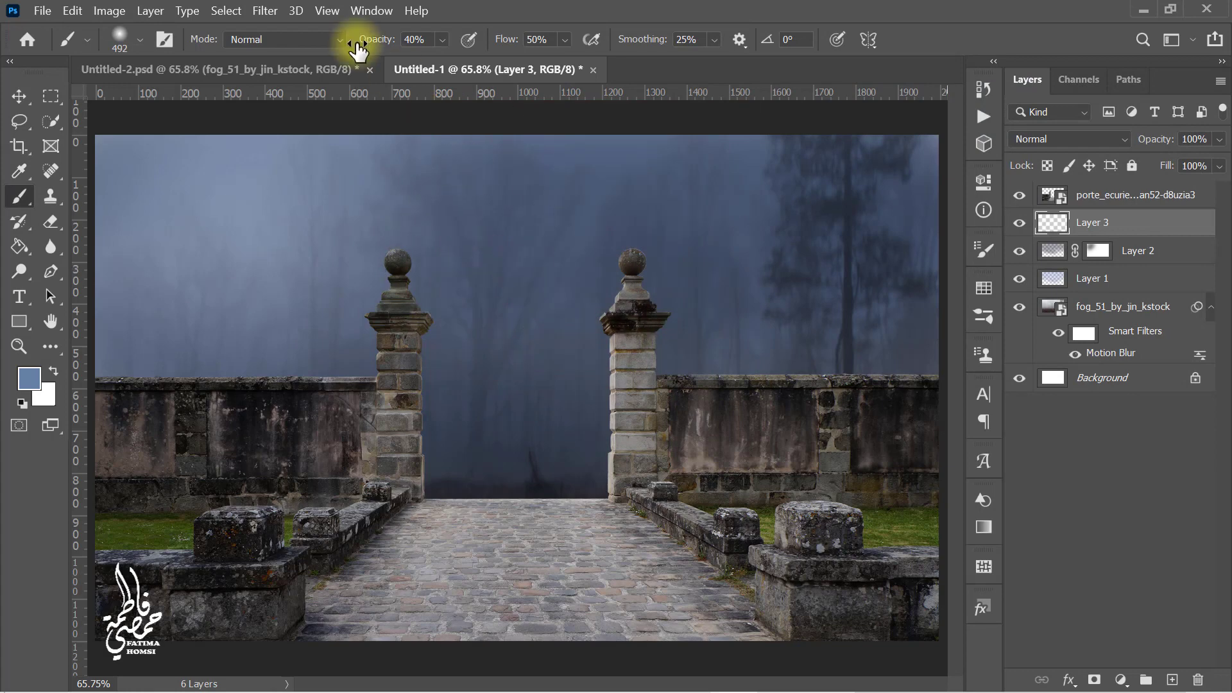
Step: Set the brush opacity and flow to 100% and dab a soft light spot in the sky between the gate pillars
{"action": "left_click_drag", "start_coordinate": [364, 41], "coordinate": [737, 50]}
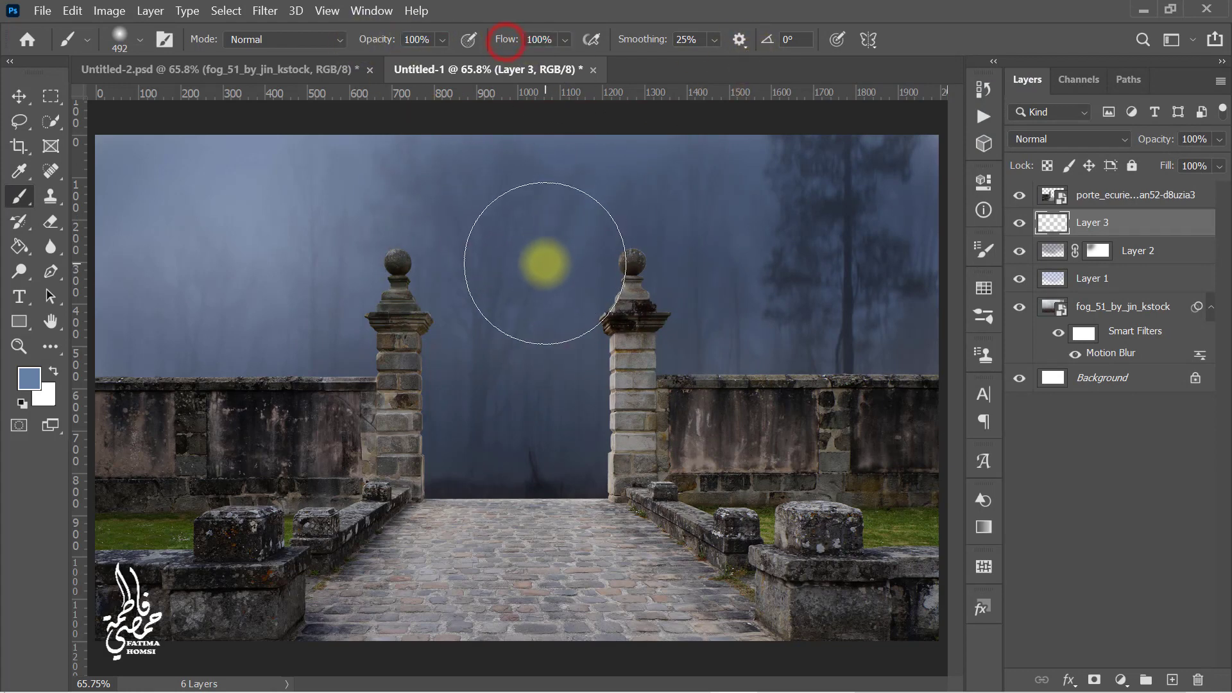
{"action": "left_click_drag", "start_coordinate": [545, 264], "coordinate": [526, 261]}
{"action": "left_click", "coordinate": [528, 260]}
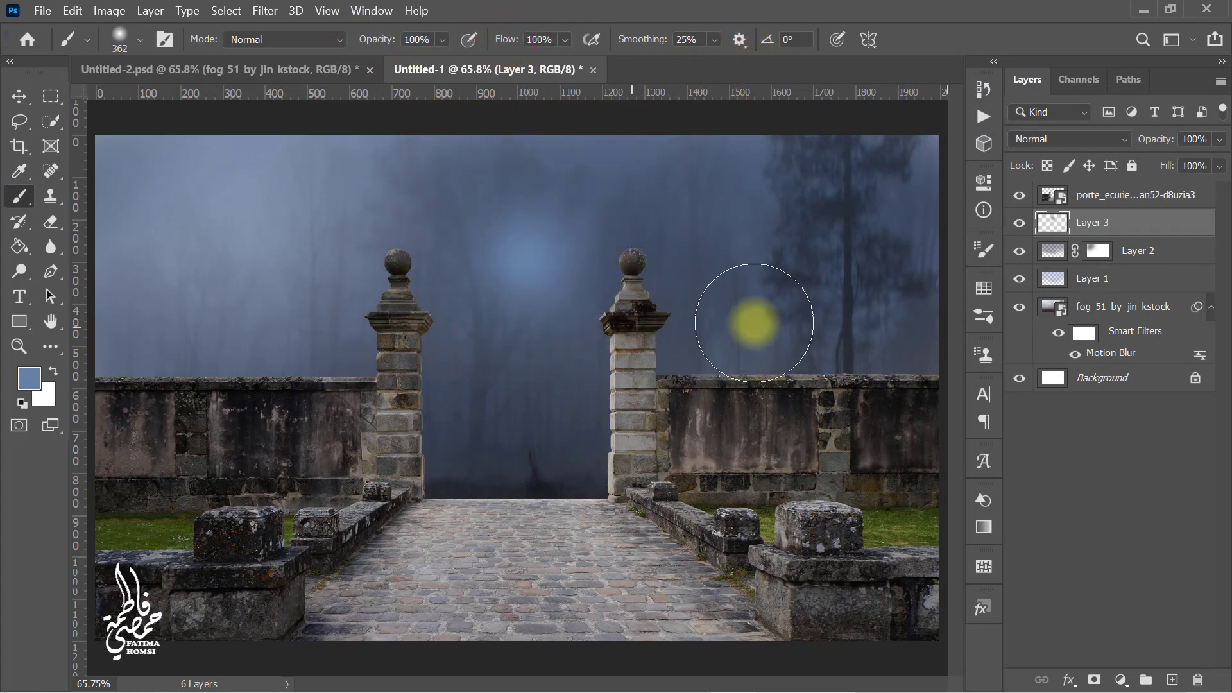
Step: Set the light spot layer's blend mode to Screen and scale it up to about 320% with Free Transform
{"action": "left_click", "coordinate": [1067, 139]}
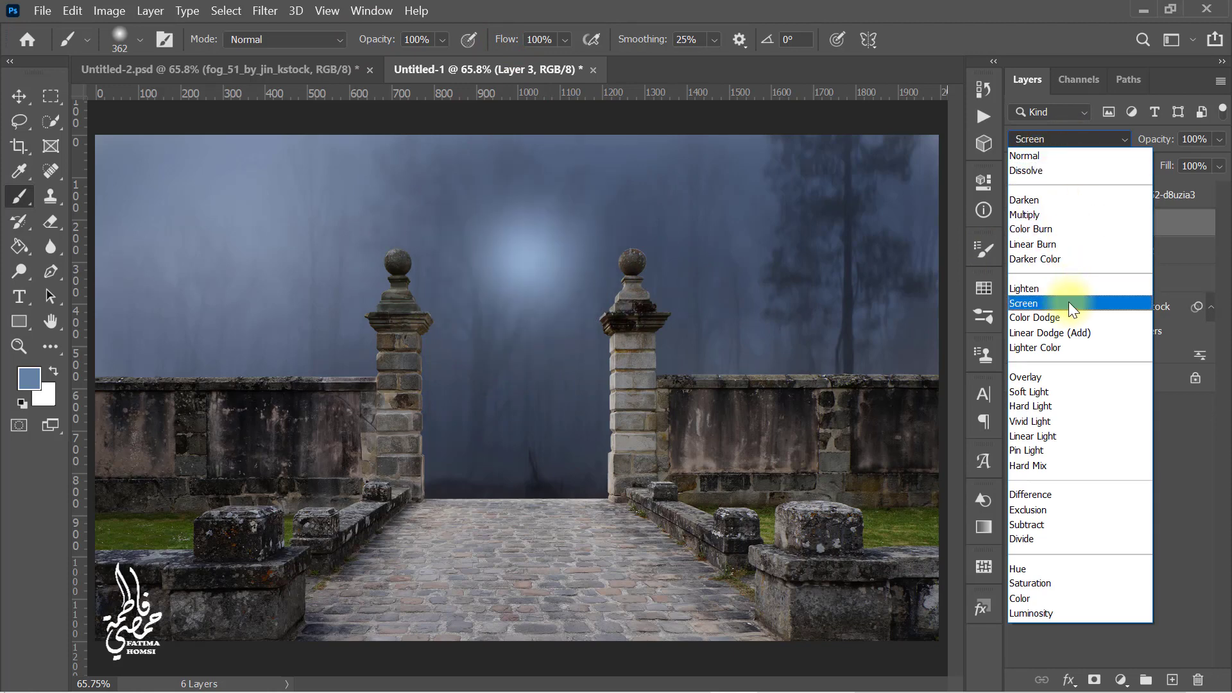
{"action": "left_click", "coordinate": [1069, 303]}
{"action": "key", "text": "ctrl+t"}
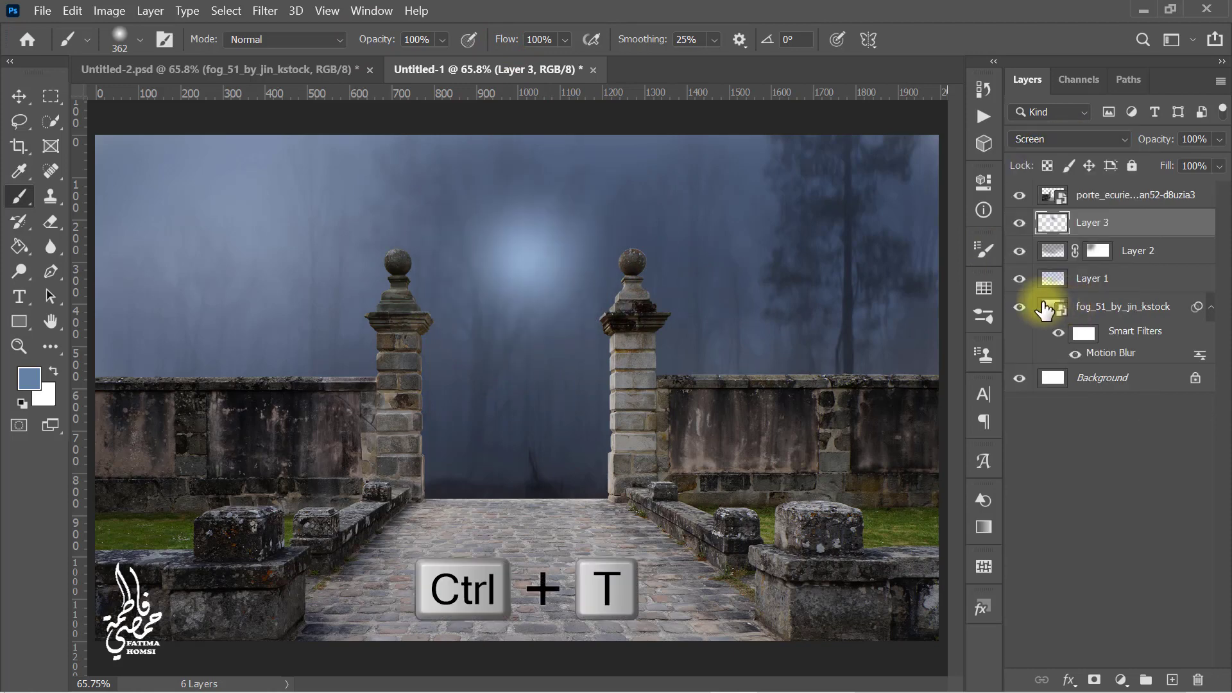
{"action": "left_click_drag", "start_coordinate": [644, 374], "coordinate": [950, 507]}
{"action": "left_click_drag", "start_coordinate": [696, 358], "coordinate": [483, 347]}
{"action": "left_click_drag", "start_coordinate": [650, 247], "coordinate": [709, 248]}
{"action": "left_click_drag", "start_coordinate": [599, 270], "coordinate": [561, 271]}
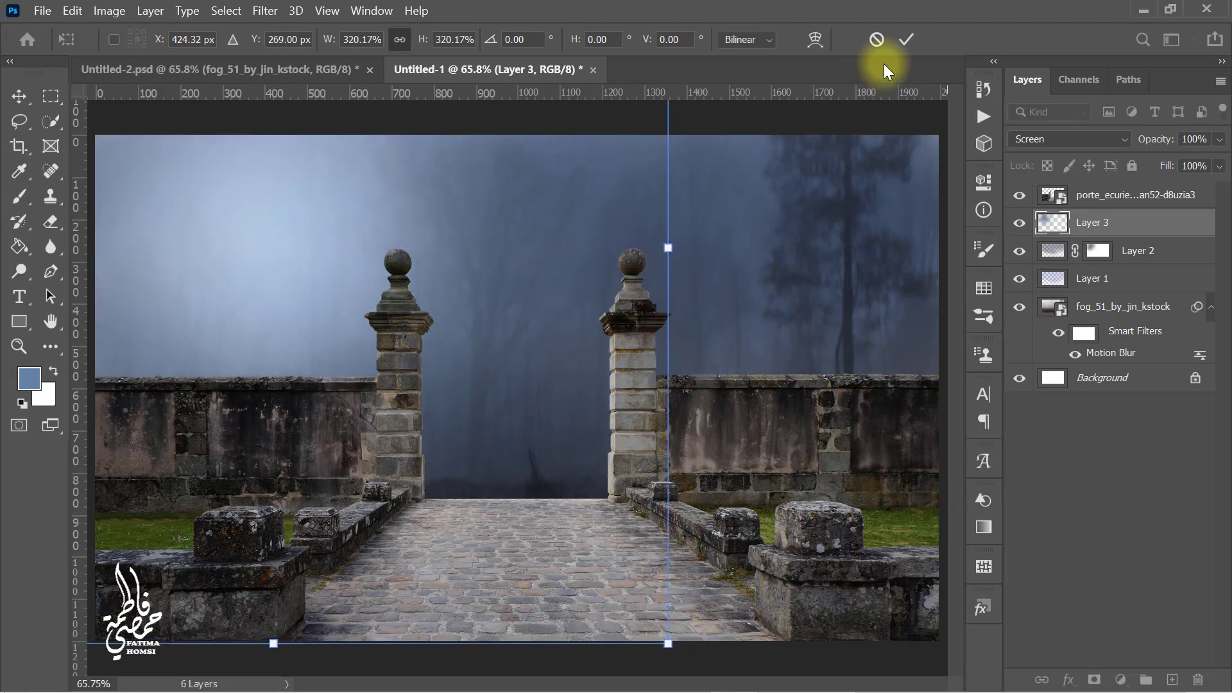
{"action": "left_click", "coordinate": [906, 39]}
Step: Set the light spot layer's opacity to 70%
{"action": "key", "text": "b"}
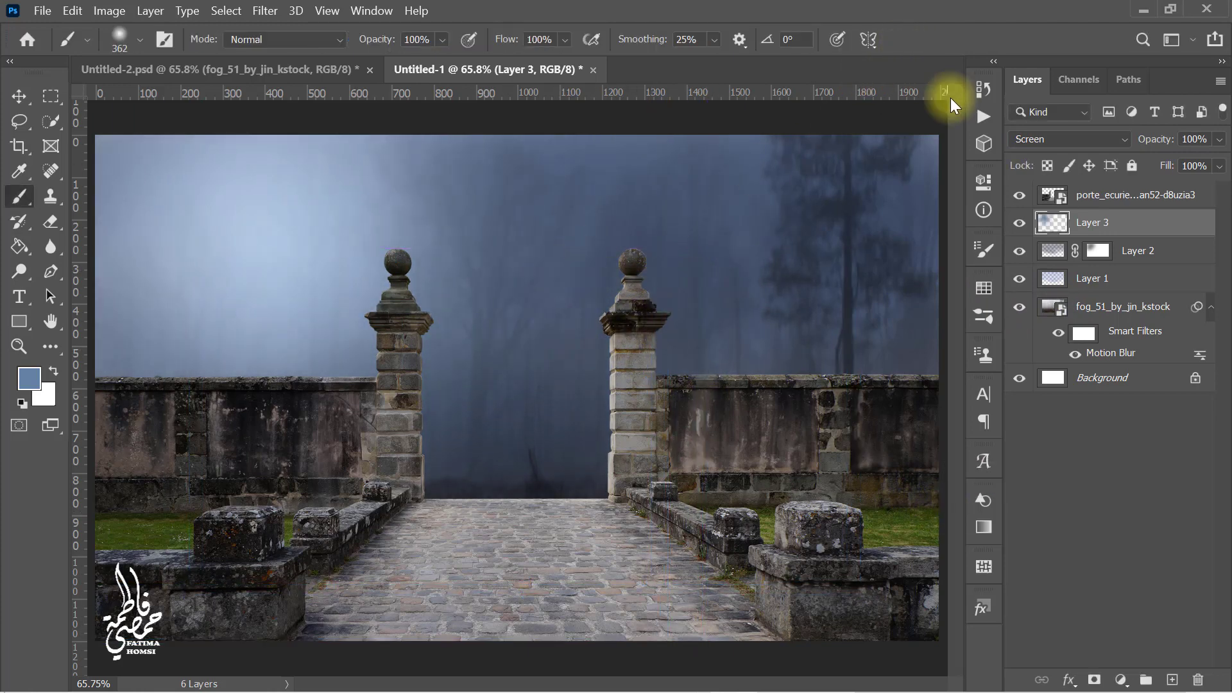
{"action": "left_click", "coordinate": [1206, 139]}
{"action": "type", "text": "70"}
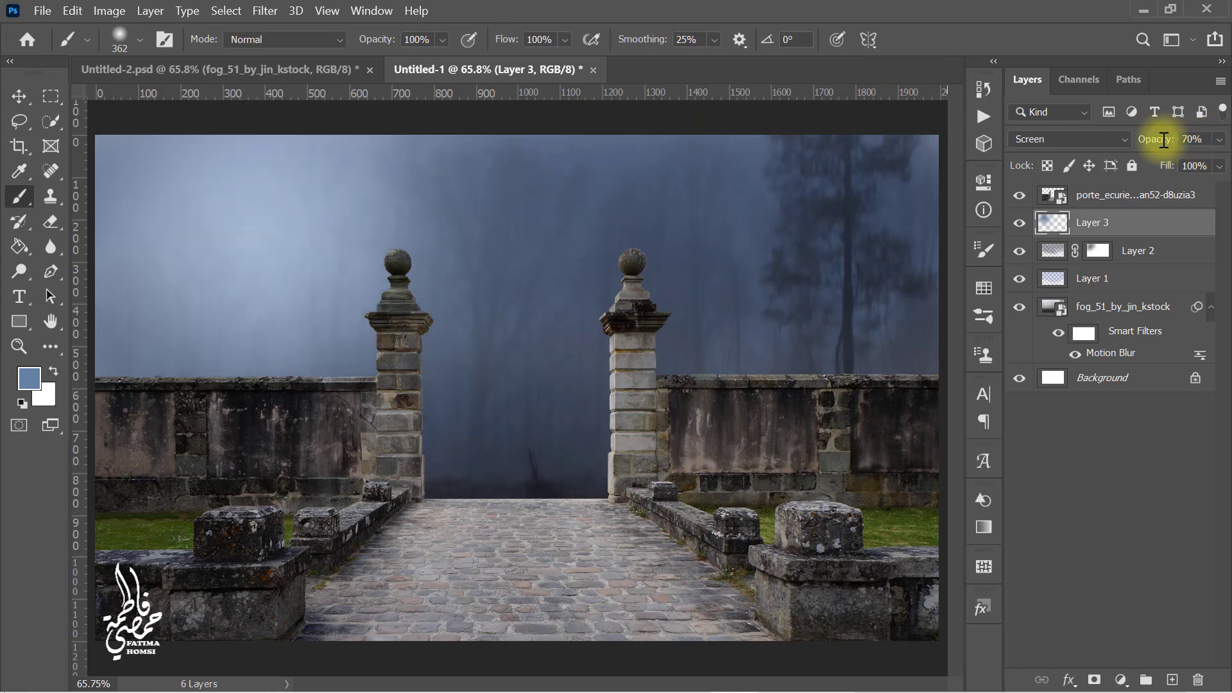
Step: Add another new layer and set the foreground color to dark blue #092244
{"action": "left_click", "coordinate": [1173, 679]}
{"action": "left_click", "coordinate": [26, 381]}
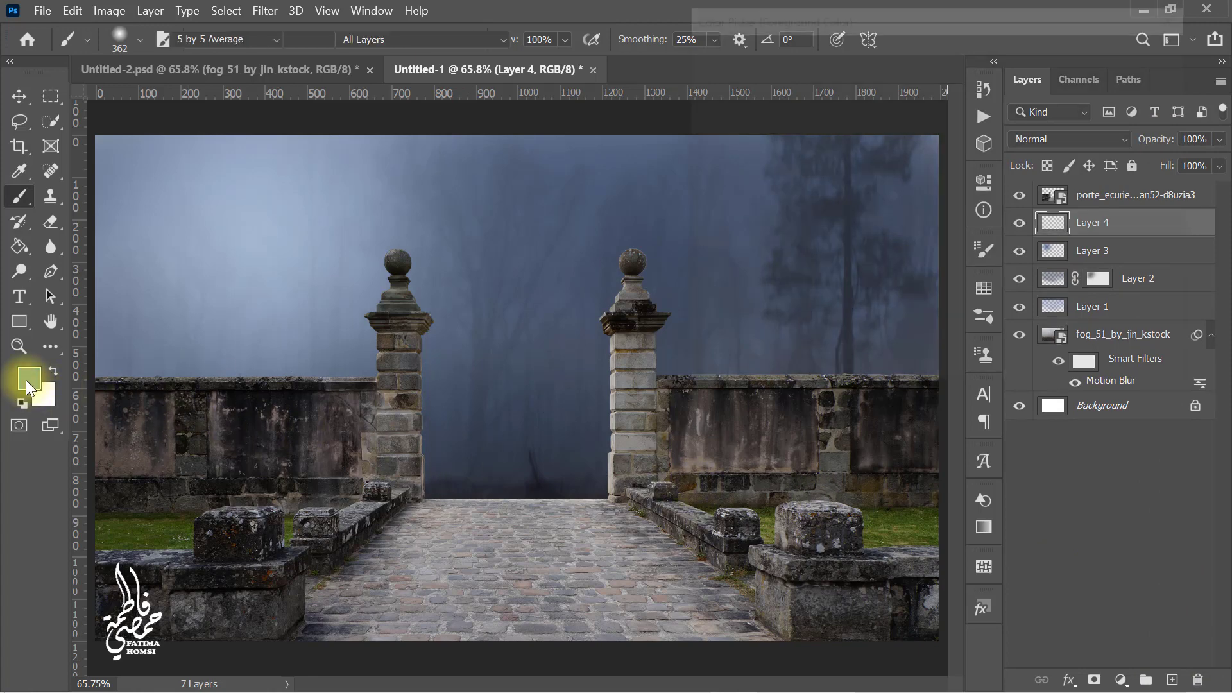
{"action": "left_click", "coordinate": [900, 226]}
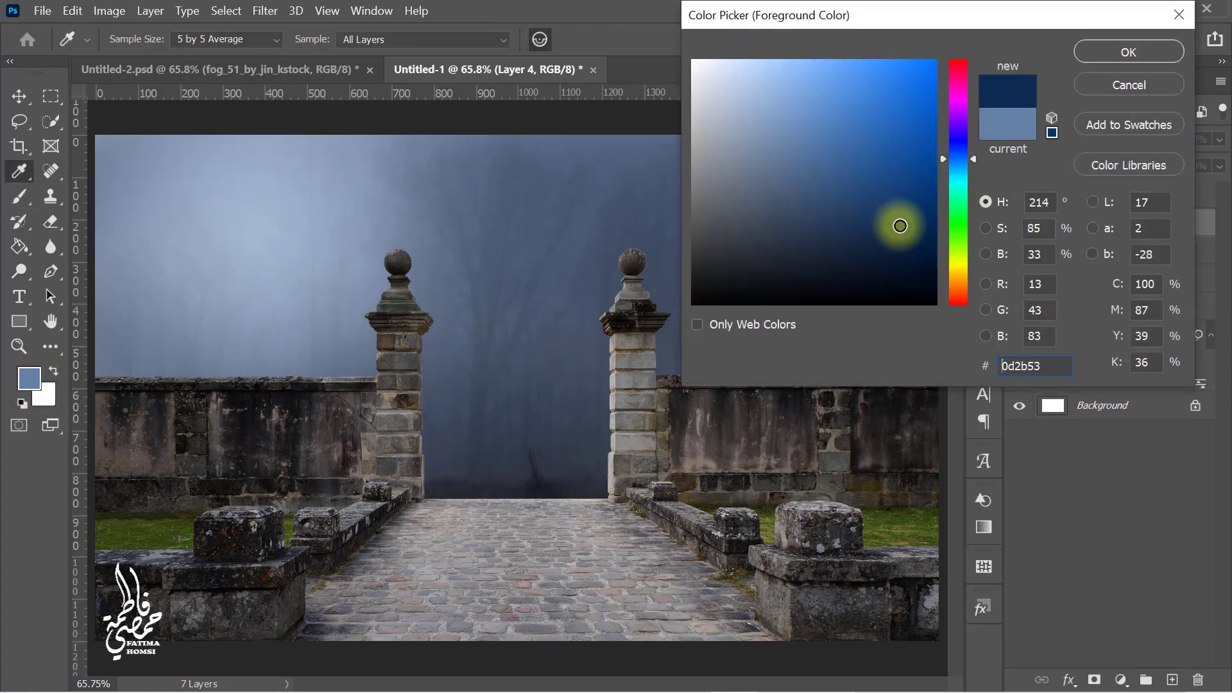
{"action": "left_click_drag", "start_coordinate": [899, 225], "coordinate": [905, 239]}
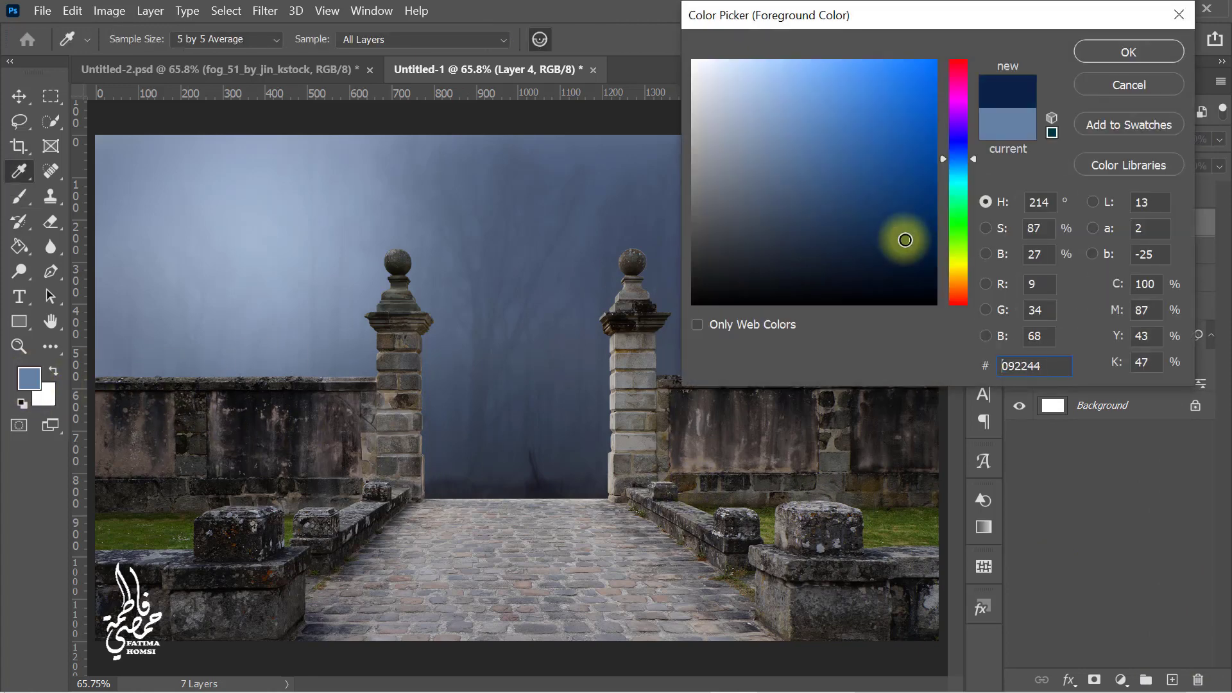
{"action": "left_click", "coordinate": [1108, 56]}
Step: Set the brush to 40% opacity and 40% flow and paint the dark blue across the sky
{"action": "key", "text": "b"}
{"action": "left_click_drag", "start_coordinate": [764, 242], "coordinate": [830, 230]}
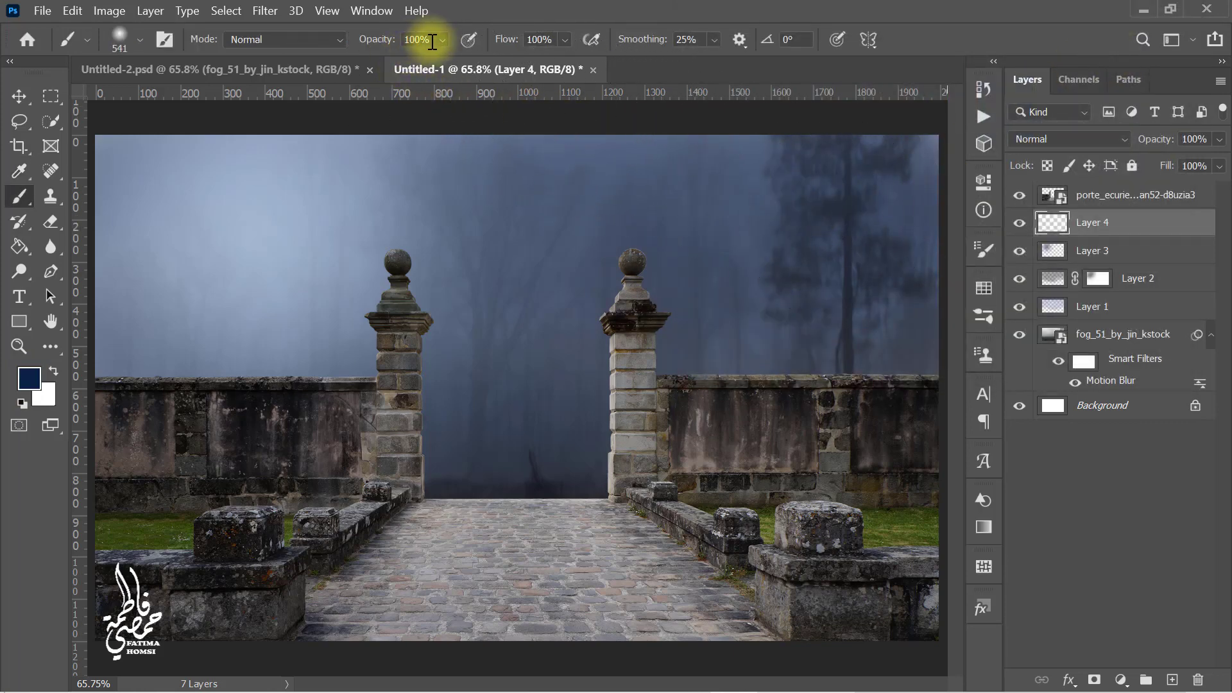
{"action": "left_click_drag", "start_coordinate": [432, 42], "coordinate": [388, 42]}
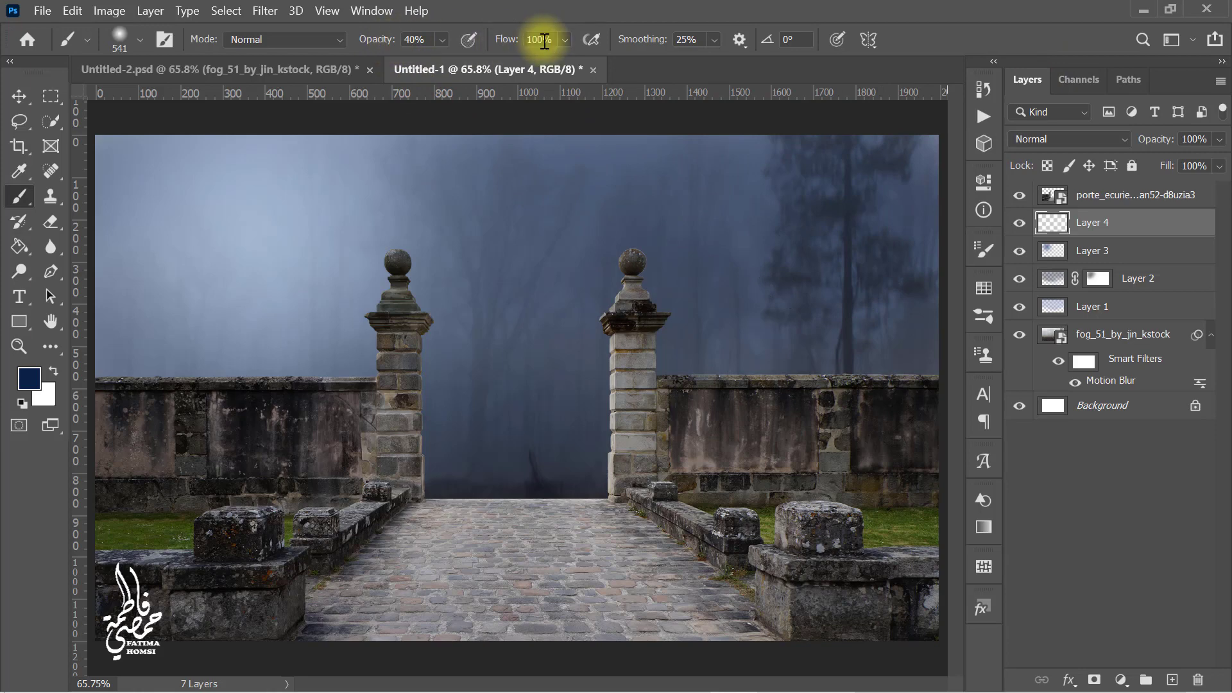
{"action": "left_click_drag", "start_coordinate": [552, 40], "coordinate": [510, 41]}
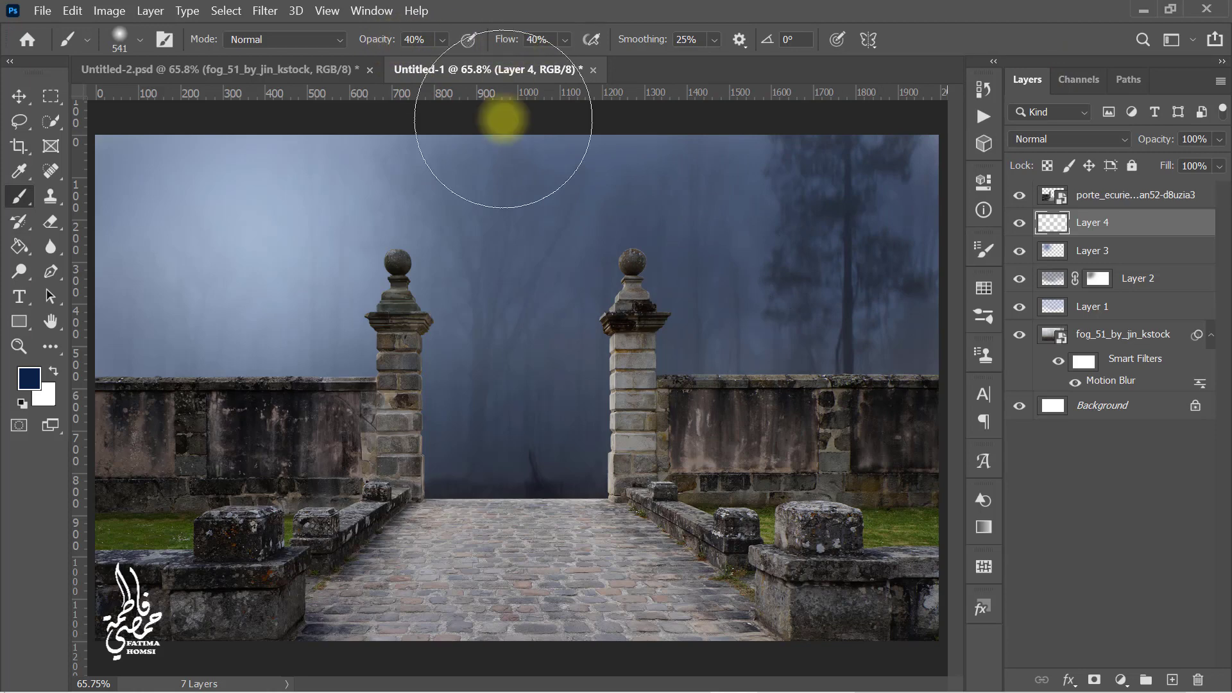
{"action": "mouse_move", "coordinate": [497, 166]}
{"action": "left_mouse_down"}
{"action": "mouse_move", "coordinate": [841, 150]}
{"action": "mouse_move", "coordinate": [940, 328]}
{"action": "mouse_move", "coordinate": [514, 473]}
{"action": "mouse_move", "coordinate": [625, 268]}
{"action": "mouse_move", "coordinate": [847, 315]}
{"action": "left_mouse_up"}
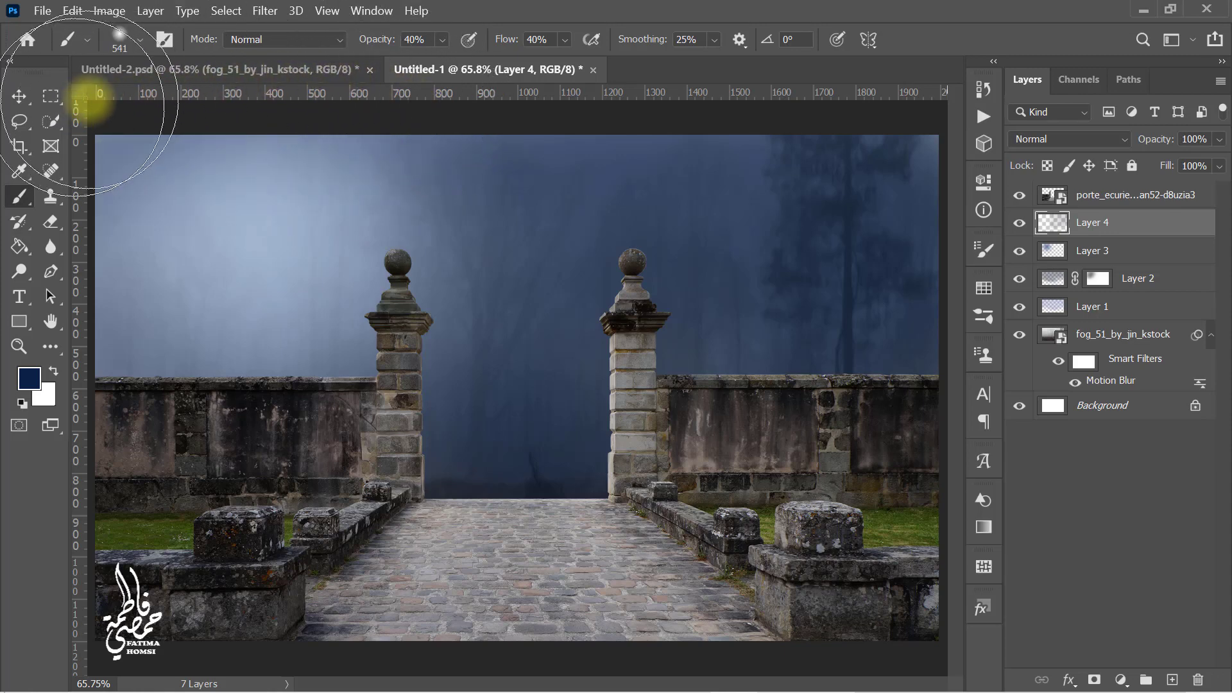
Step: Set the dark blue layer's blend mode to Multiply and its opacity to 40%
{"action": "left_click", "coordinate": [1088, 139]}
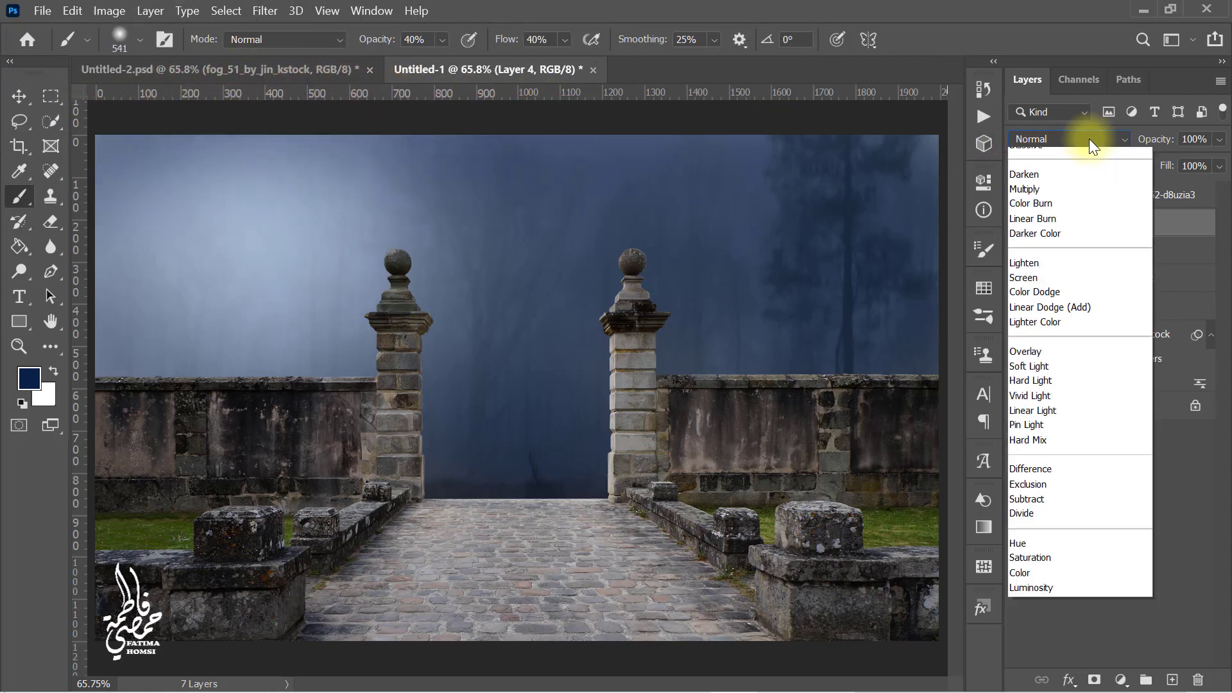
{"action": "left_click", "coordinate": [1077, 213]}
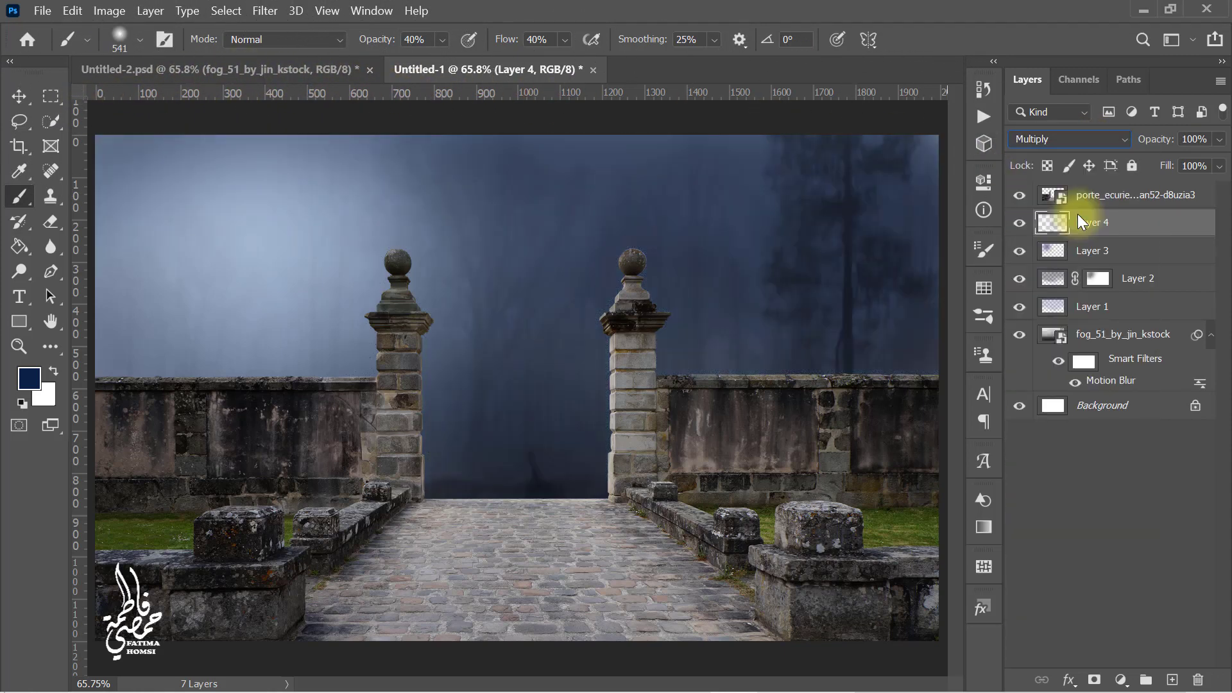
{"action": "left_click_drag", "start_coordinate": [1206, 141], "coordinate": [1169, 139]}
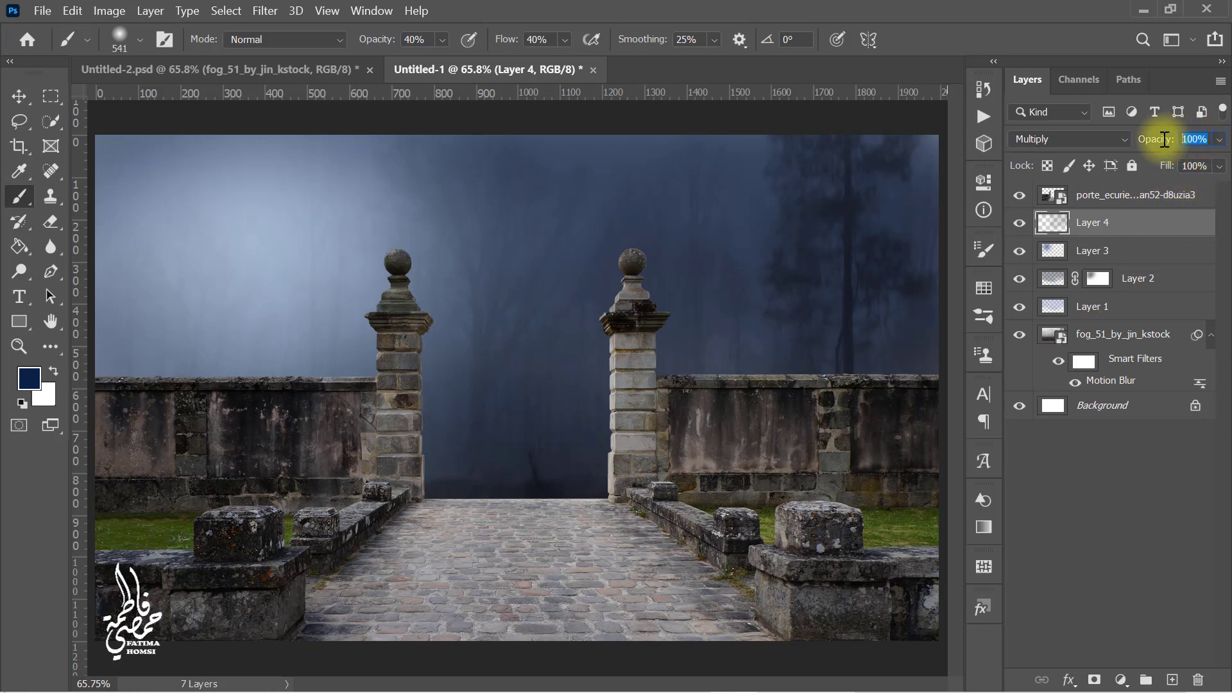
{"action": "type", "text": "40"}
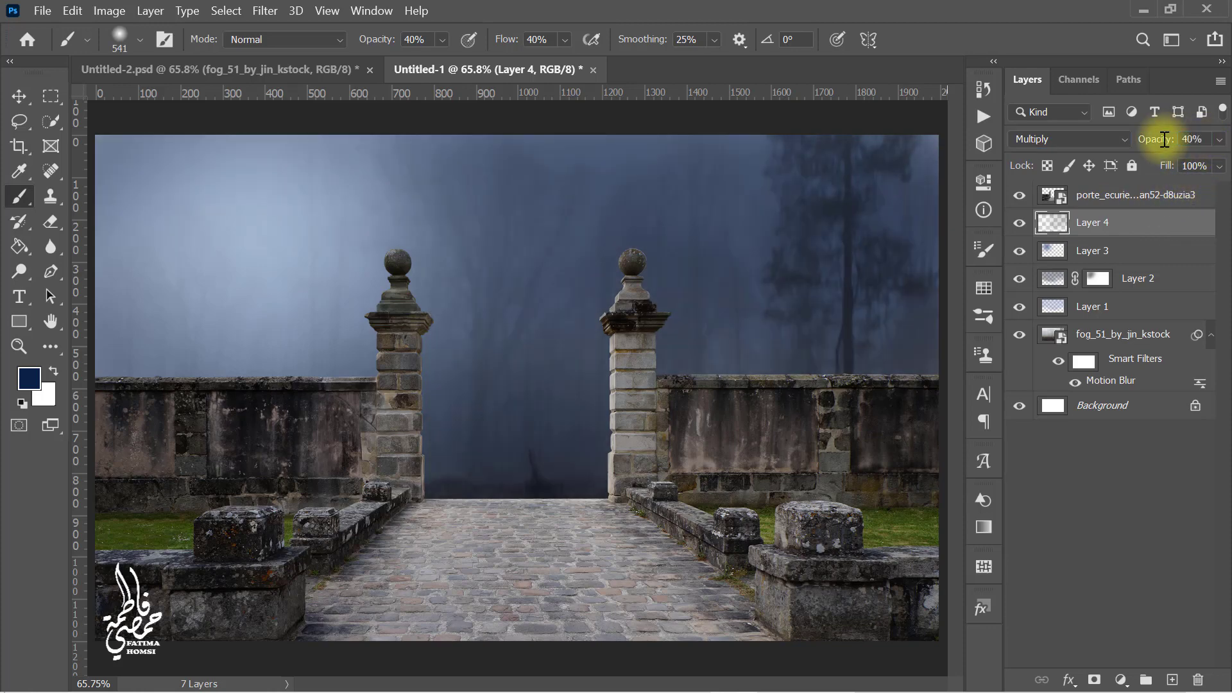
Step: Bring the red-cloaked model photo into the composite and commit its placement
{"action": "left_click", "coordinate": [1145, 14]}
{"action": "left_click_drag", "start_coordinate": [798, 153], "coordinate": [513, 545]}
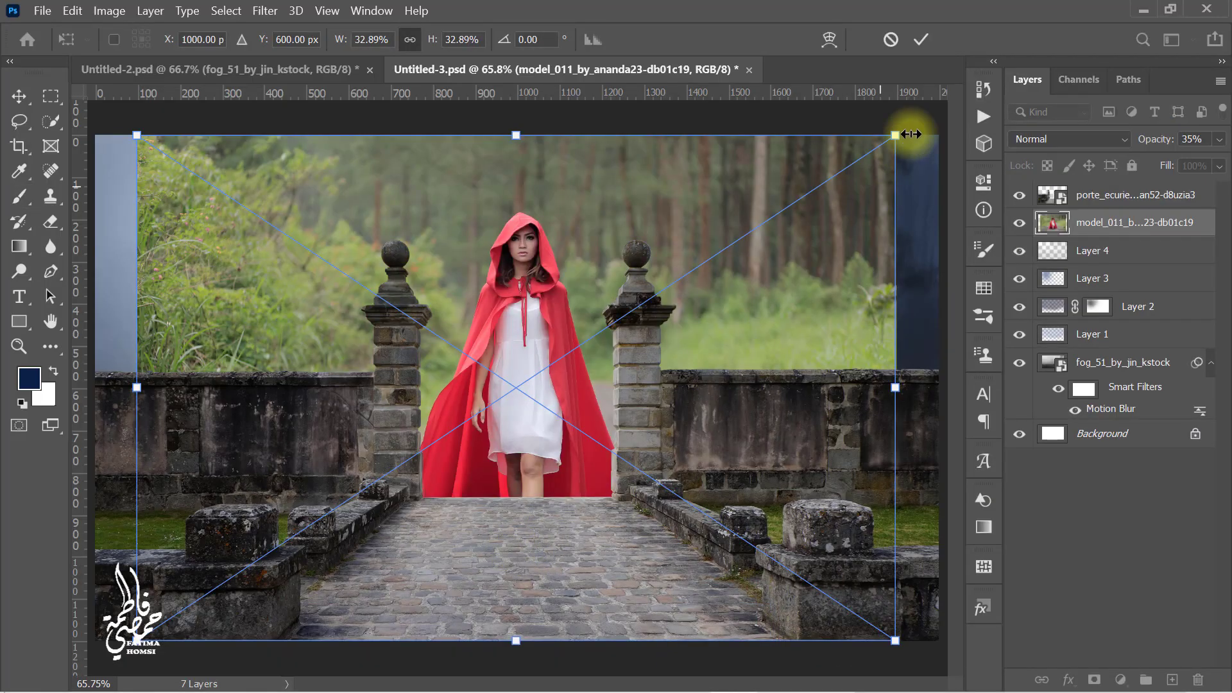
{"action": "left_click", "coordinate": [922, 40]}
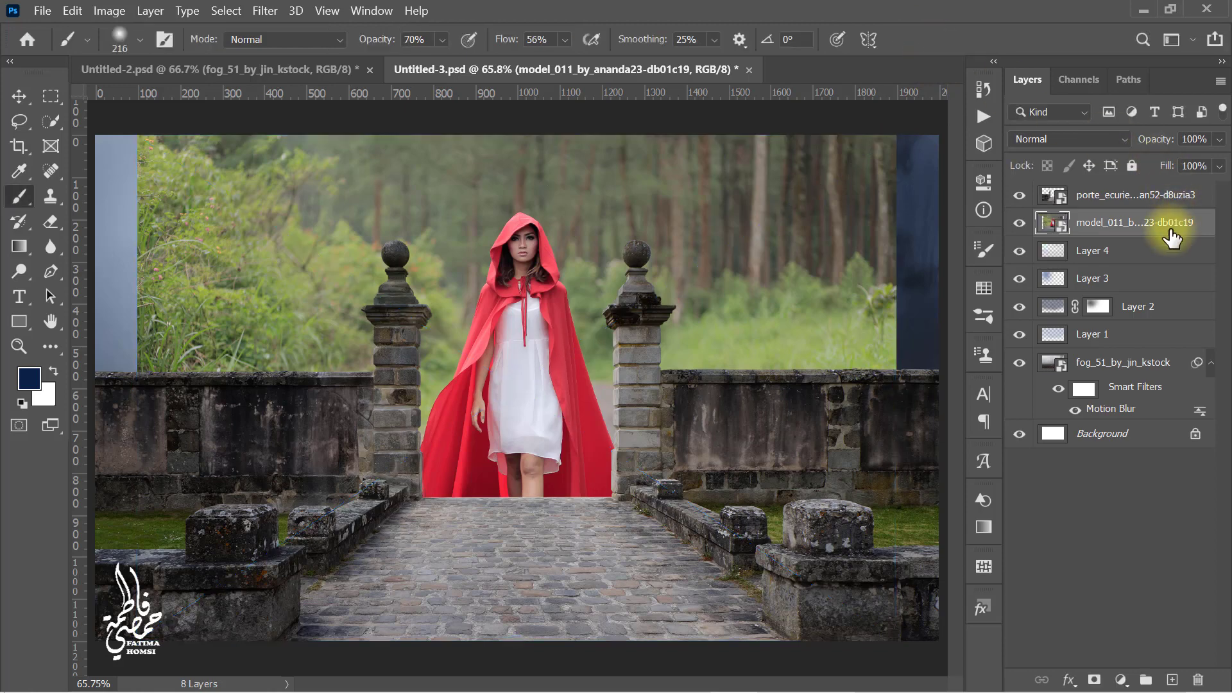
Step: Move the model layer to the top of the stack, select the subject and add a layer mask to isolate her
{"action": "left_click_drag", "start_coordinate": [1172, 226], "coordinate": [1174, 192]}
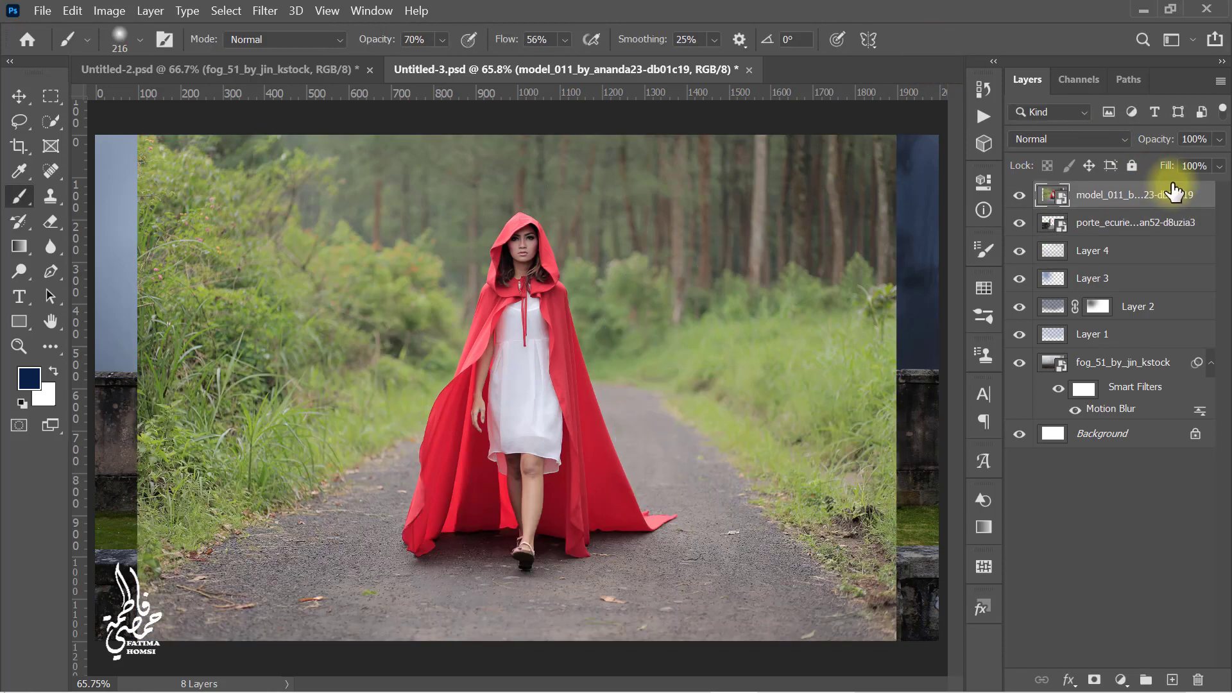
{"action": "left_click", "coordinate": [229, 11]}
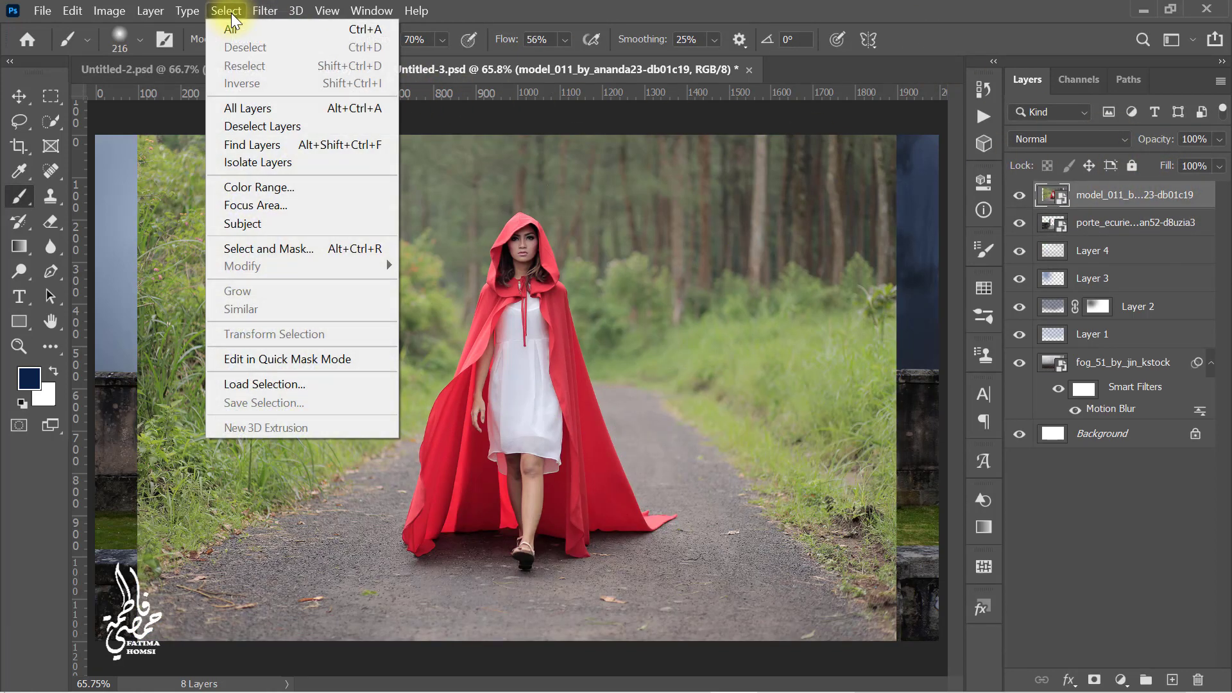
{"action": "left_click", "coordinate": [304, 229]}
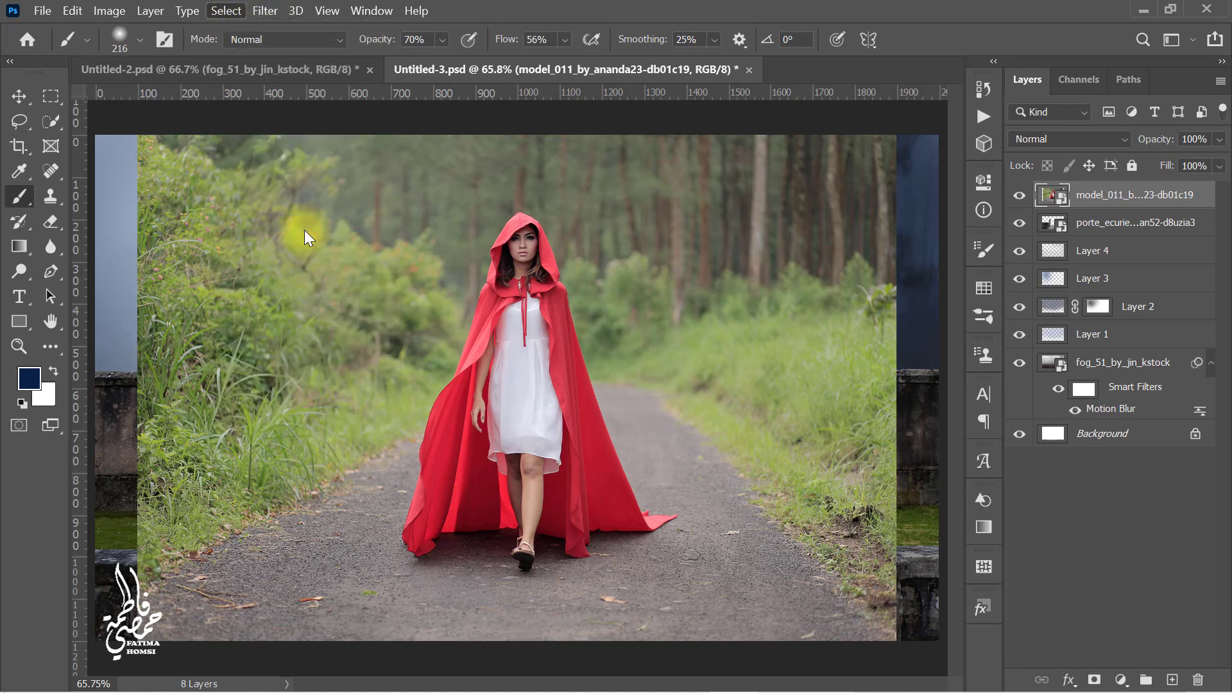
{"action": "left_click", "coordinate": [1094, 680]}
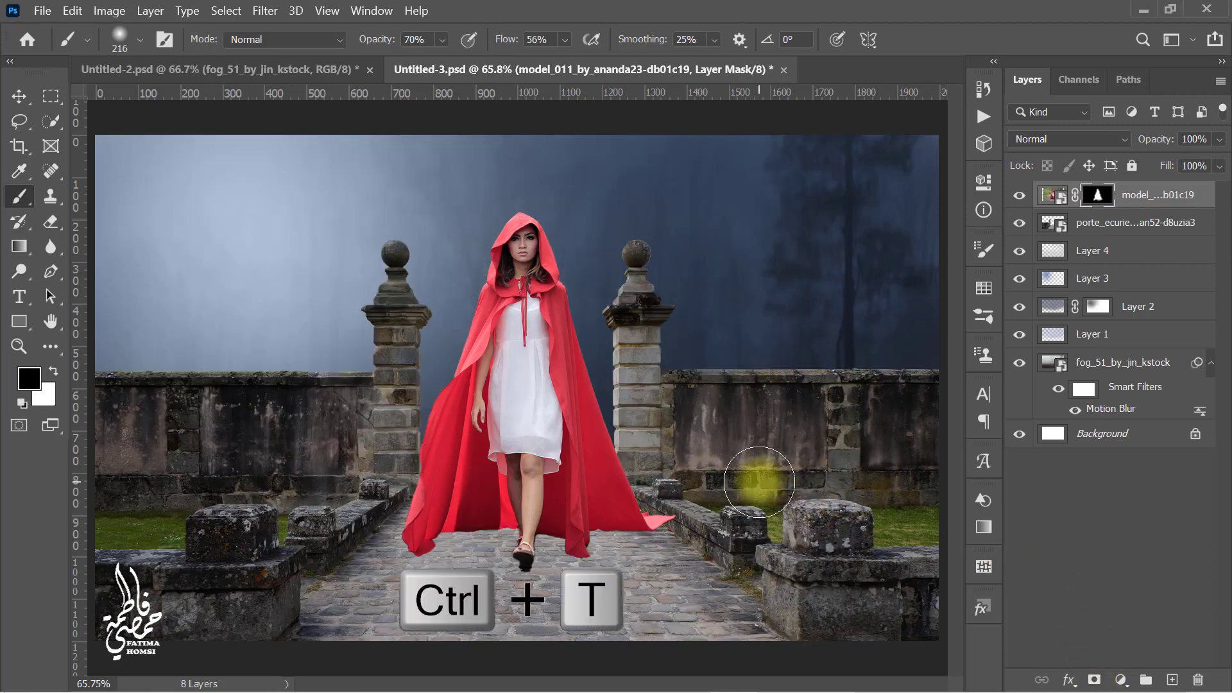
Step: Scale the model down to about 79% with Free Transform so she stands between the pillars
{"action": "key", "text": "ctrl+t"}
{"action": "left_click_drag", "start_coordinate": [515, 134], "coordinate": [519, 244]}
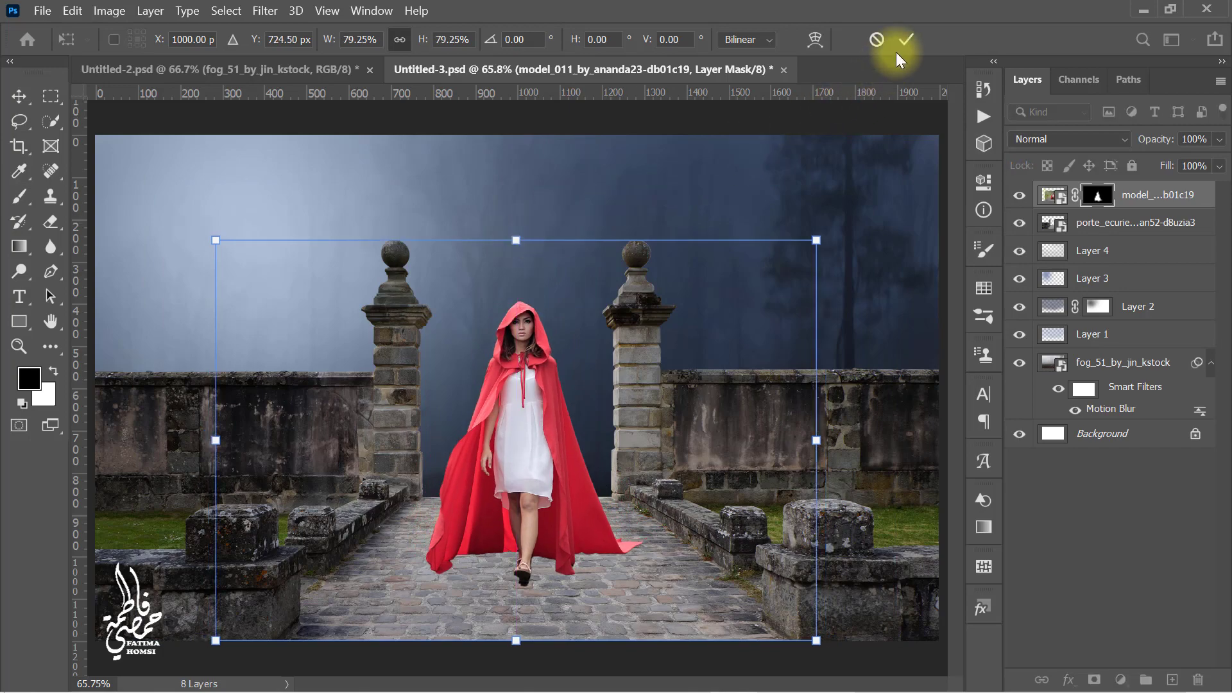
{"action": "left_click", "coordinate": [907, 39]}
Step: Set black at 100% opacity and flow and paint the mask around her heel to remove the leftover ground patch
{"action": "scroll", "coordinate": [513, 594], "scroll_direction": "up", "scroll_amount": 5}
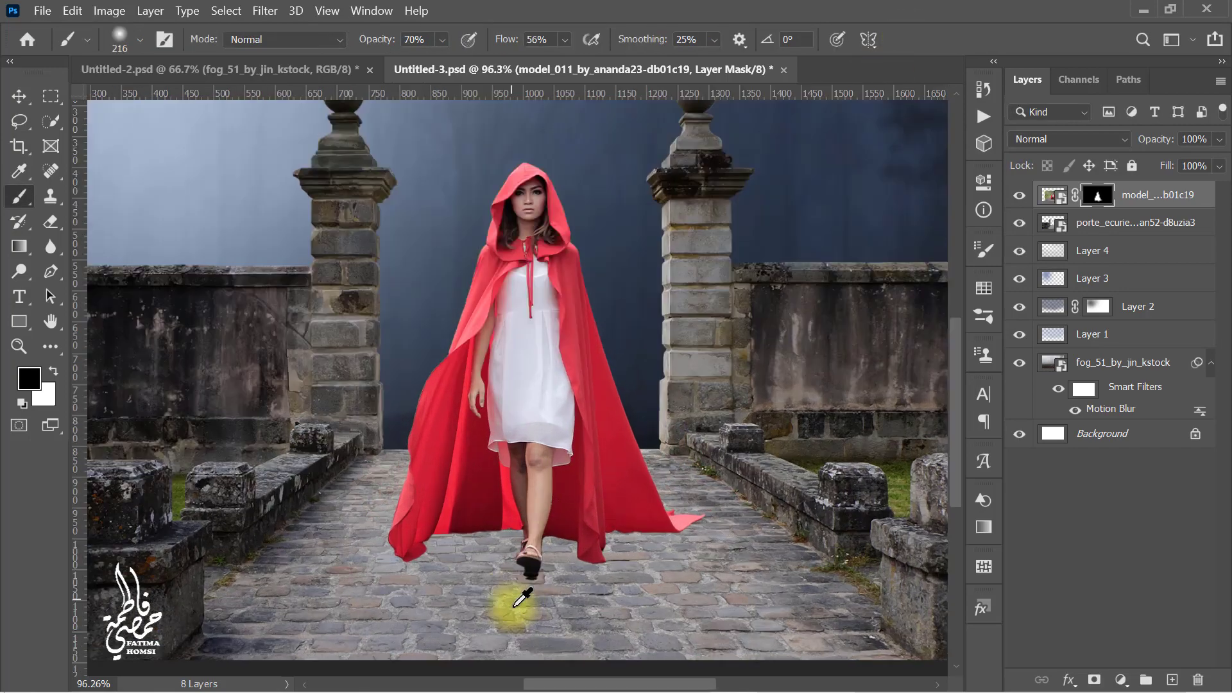
{"action": "scroll", "coordinate": [552, 595], "scroll_direction": "up", "scroll_amount": 6}
{"action": "left_click_drag", "start_coordinate": [575, 498], "coordinate": [164, 490]}
{"action": "mouse_move", "coordinate": [462, 473]}
{"action": "left_mouse_down"}
{"action": "mouse_move", "coordinate": [322, 473]}
{"action": "mouse_move", "coordinate": [189, 411]}
{"action": "left_mouse_up"}
{"action": "left_click", "coordinate": [36, 373]}
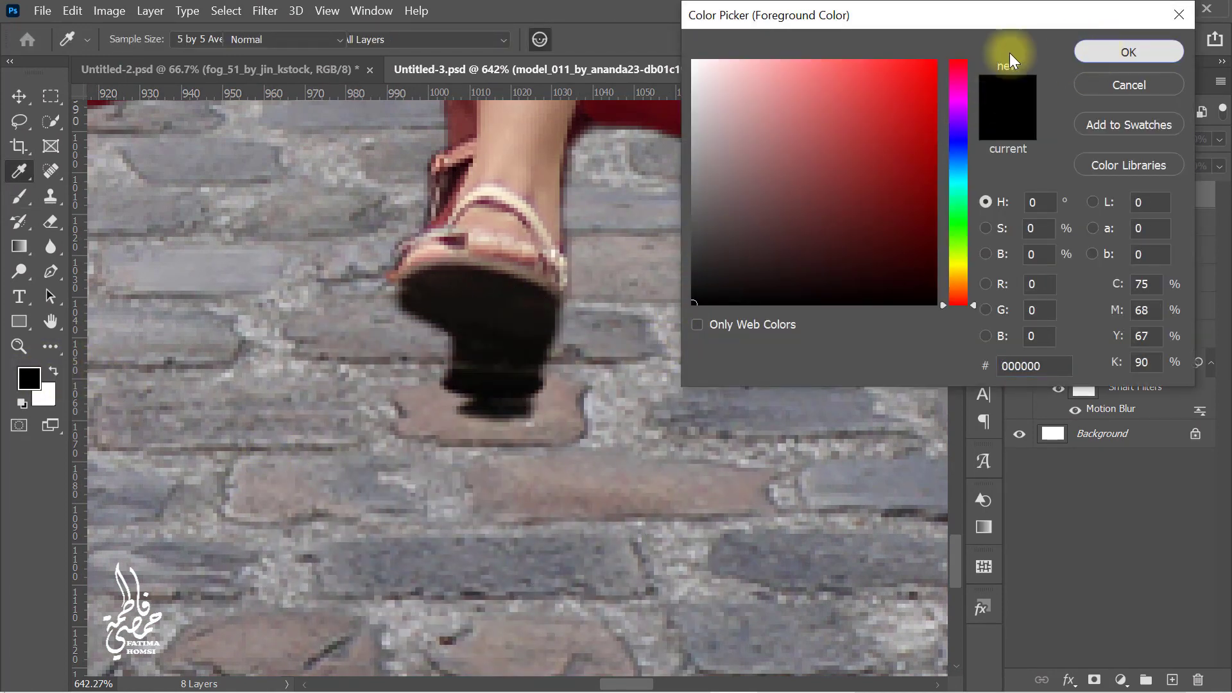
{"action": "left_click_drag", "start_coordinate": [376, 39], "coordinate": [584, 39]}
{"action": "left_click_drag", "start_coordinate": [505, 40], "coordinate": [743, 36]}
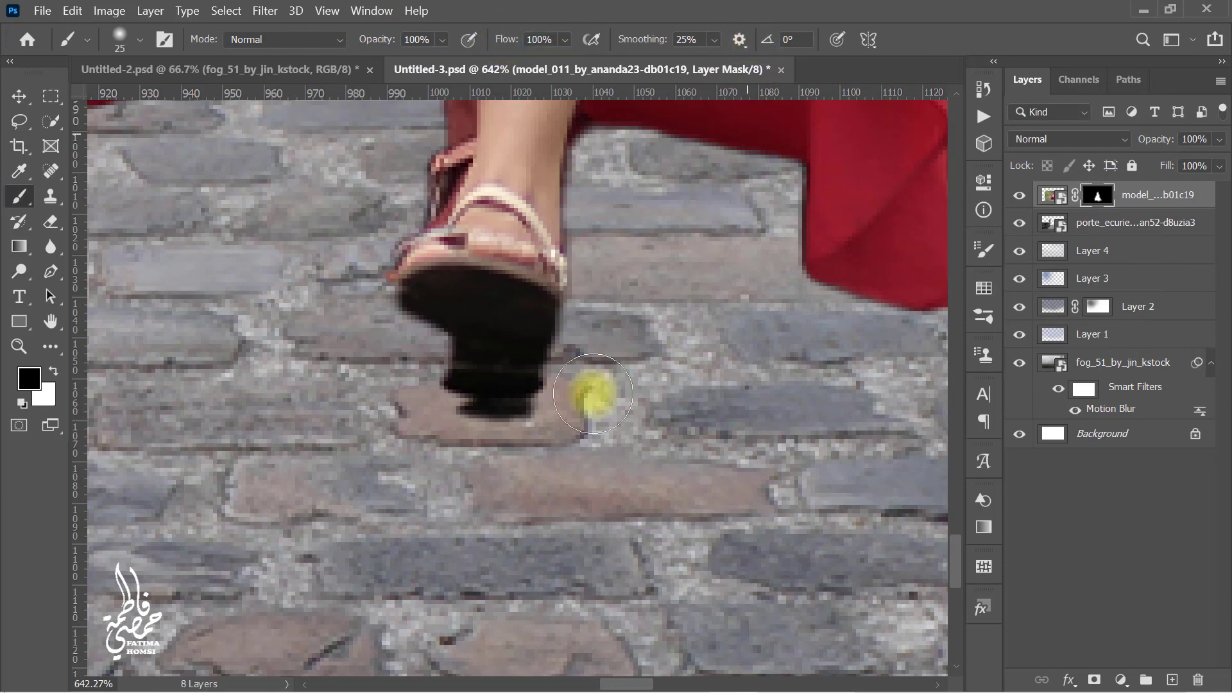
{"action": "mouse_move", "coordinate": [557, 444]}
{"action": "left_mouse_down"}
{"action": "mouse_move", "coordinate": [513, 451]}
{"action": "mouse_move", "coordinate": [537, 428]}
{"action": "mouse_move", "coordinate": [446, 414]}
{"action": "mouse_move", "coordinate": [478, 436]}
{"action": "mouse_move", "coordinate": [532, 408]}
{"action": "mouse_move", "coordinate": [456, 411]}
{"action": "left_mouse_up"}
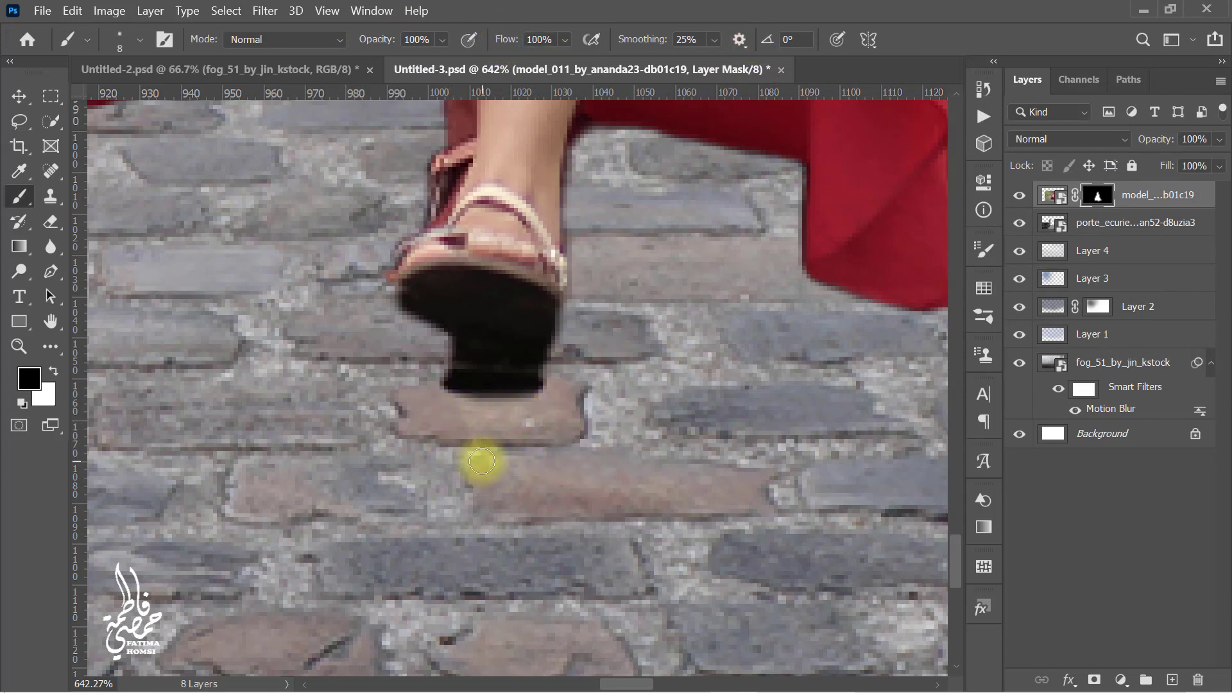
Step: Duplicate the masked model layer
{"action": "key", "text": "ctrl+0"}
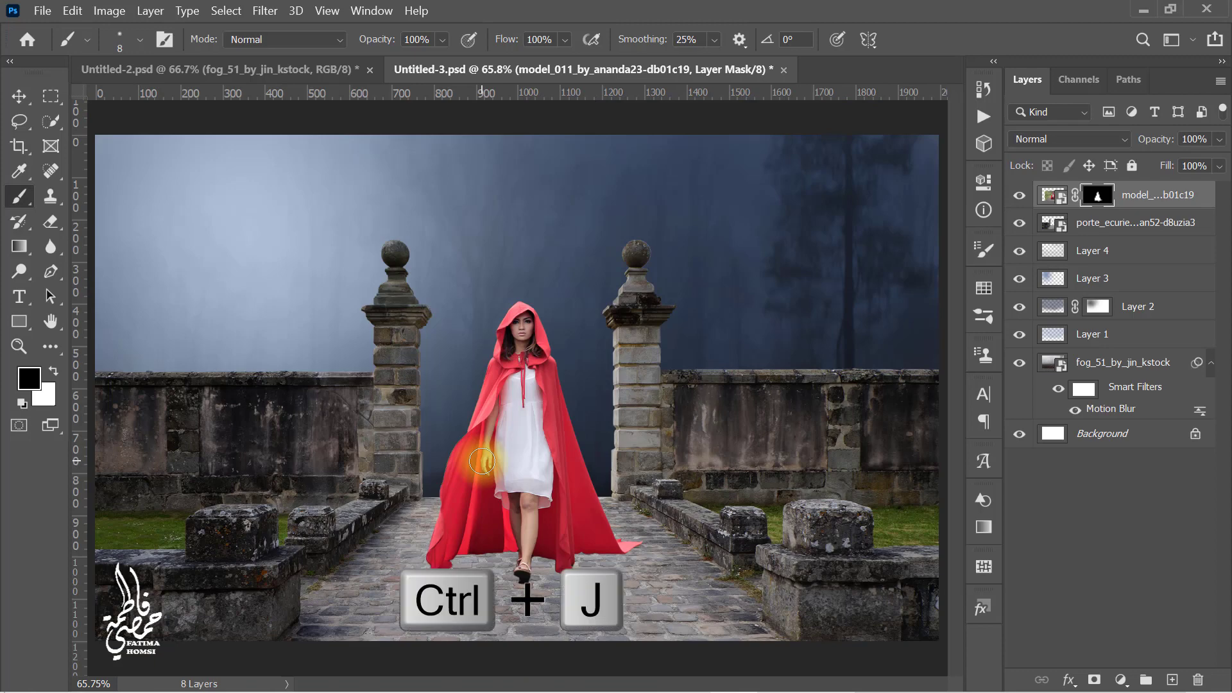
{"action": "key", "text": "ctrl+j"}
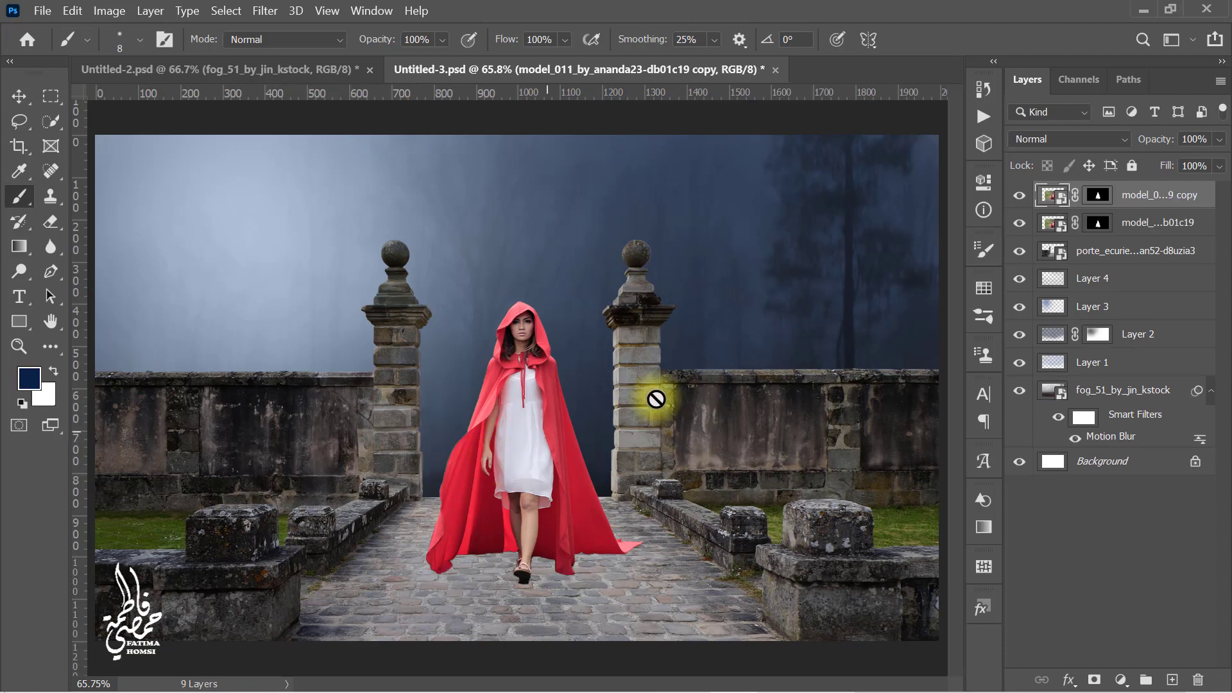
Step: Rasterize the duplicated model layer and apply its layer mask
{"action": "right_click", "coordinate": [1156, 205]}
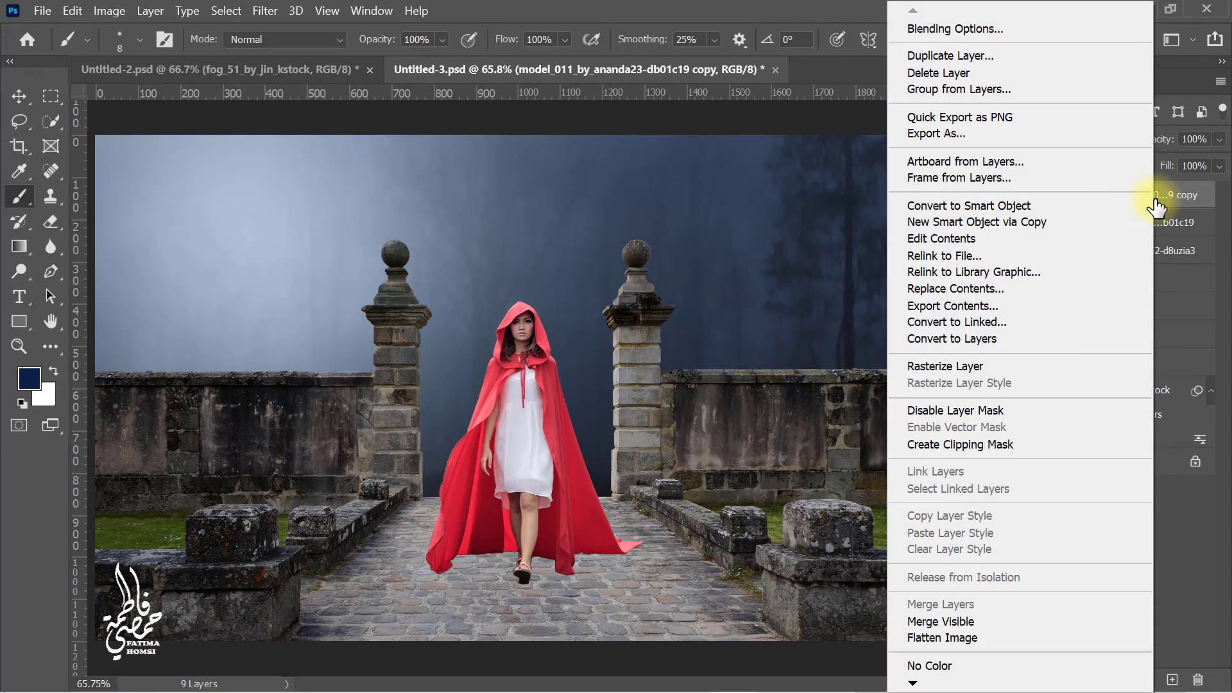
{"action": "left_click", "coordinate": [1044, 367]}
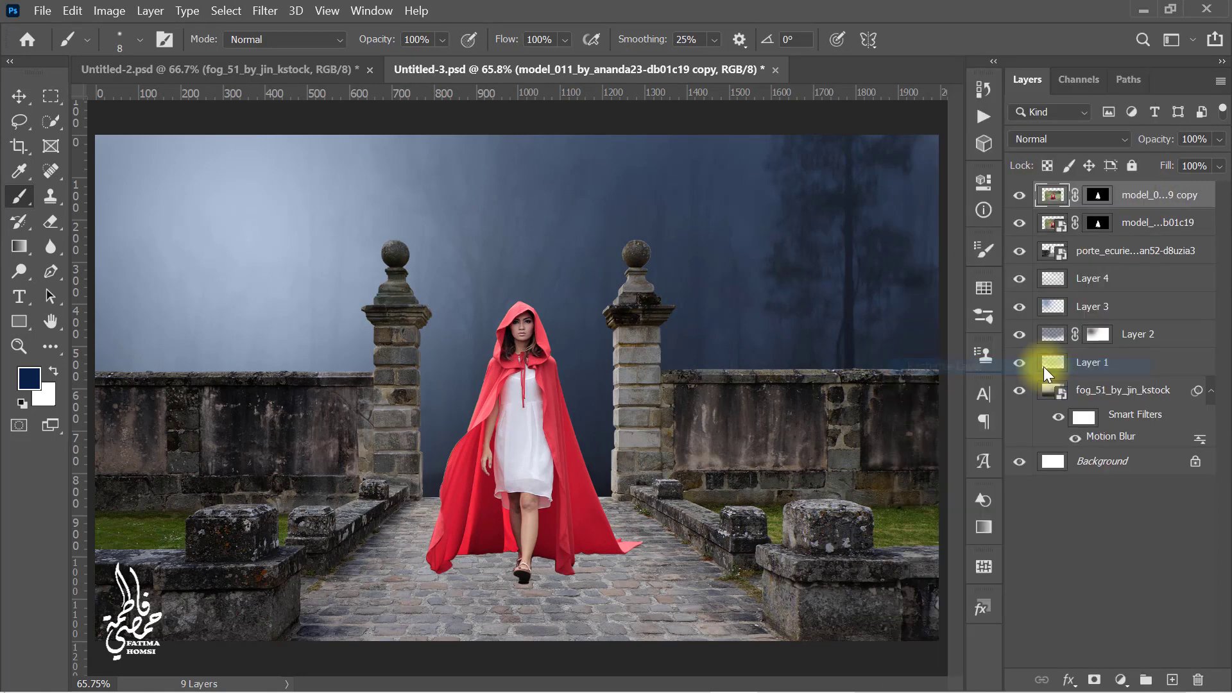
{"action": "right_click", "coordinate": [1093, 203]}
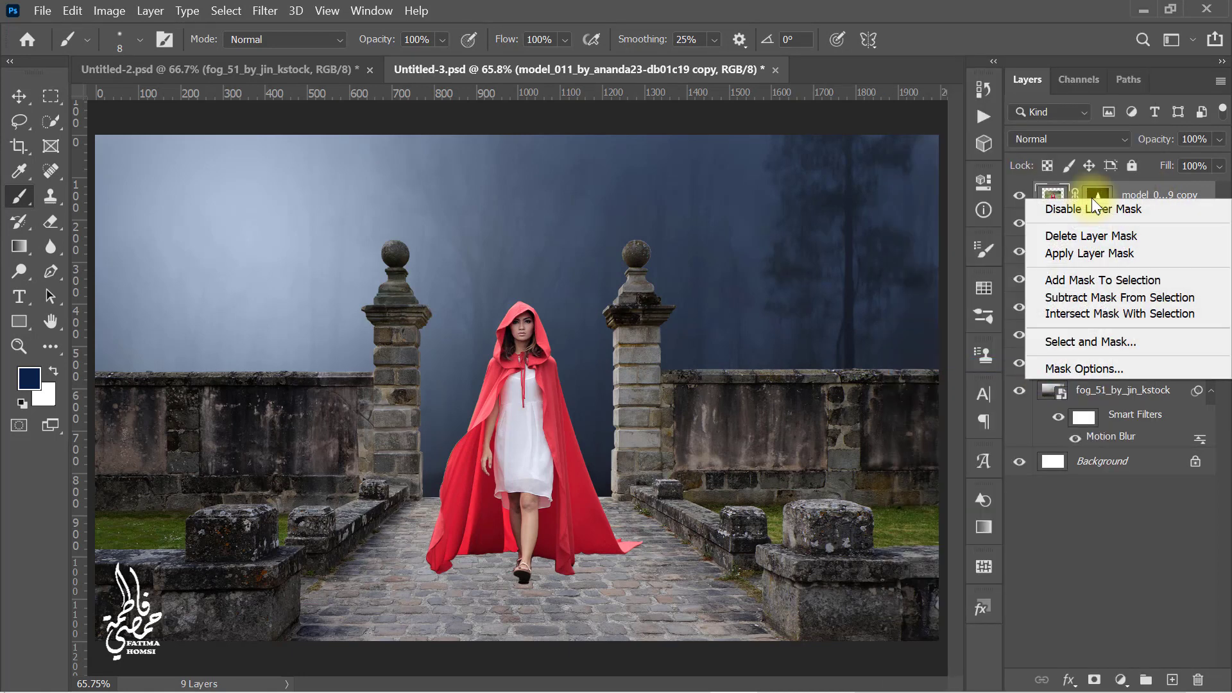
{"action": "left_click", "coordinate": [1149, 255]}
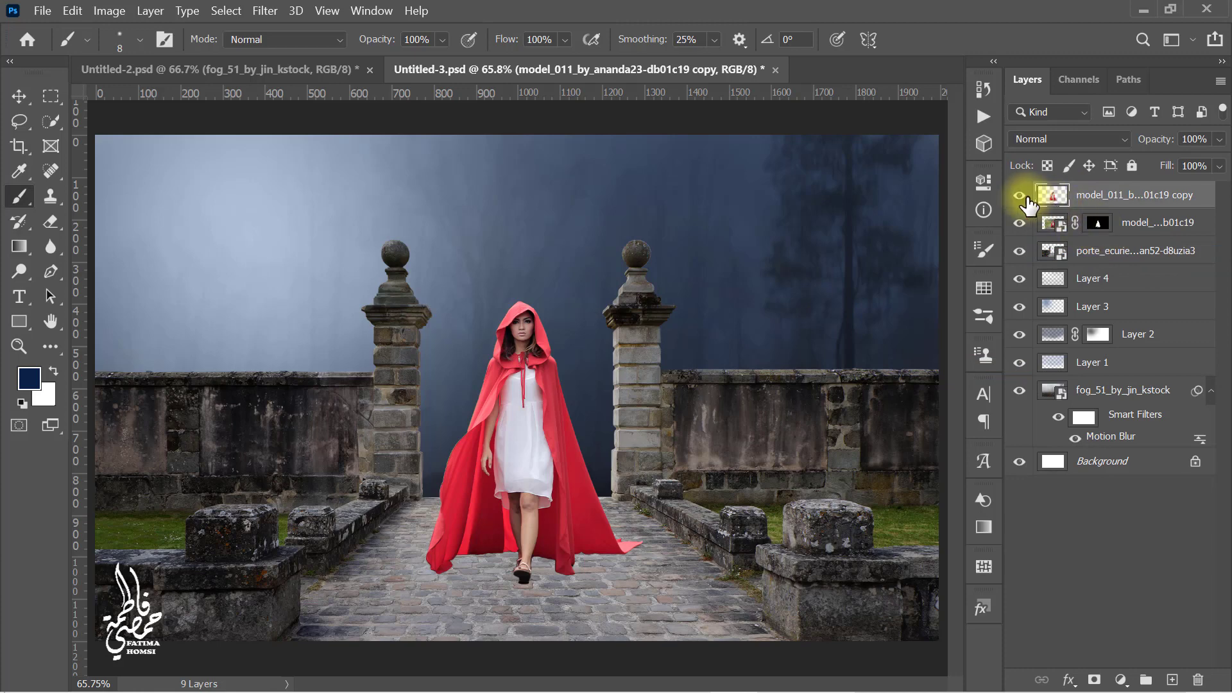
Step: Hide the duplicate and delete the layer mask from the original model layer
{"action": "left_click", "coordinate": [1097, 229]}
{"action": "right_click", "coordinate": [1098, 229]}
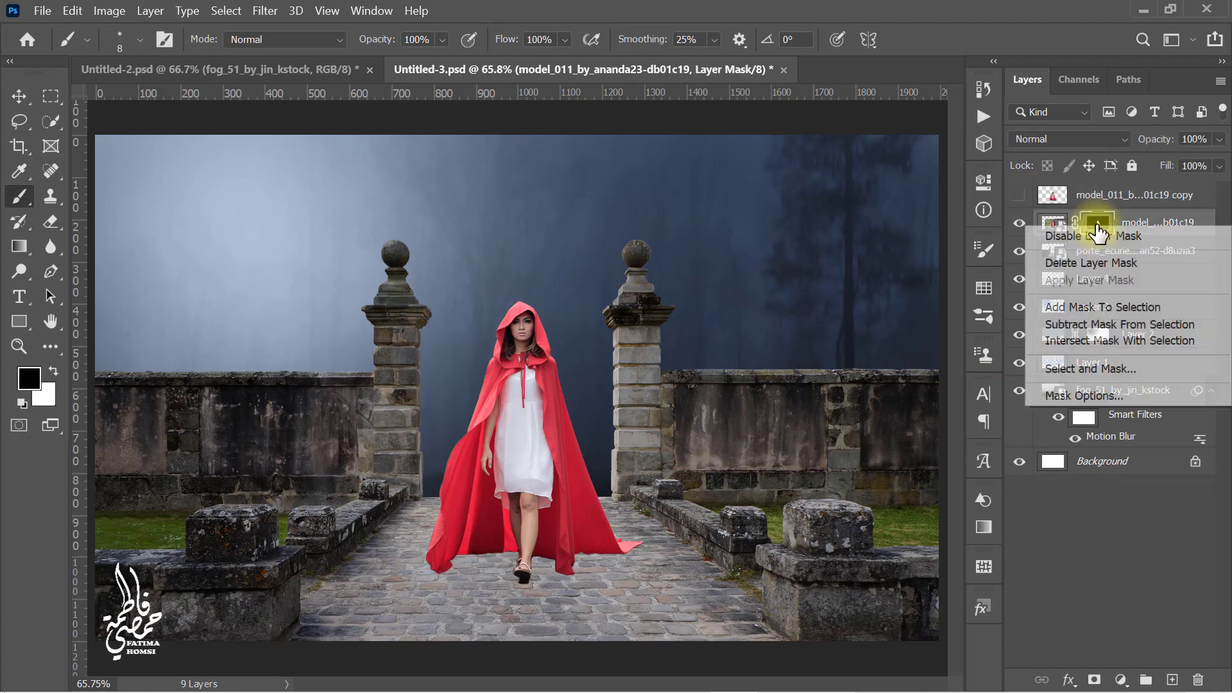
{"action": "left_click", "coordinate": [1157, 262]}
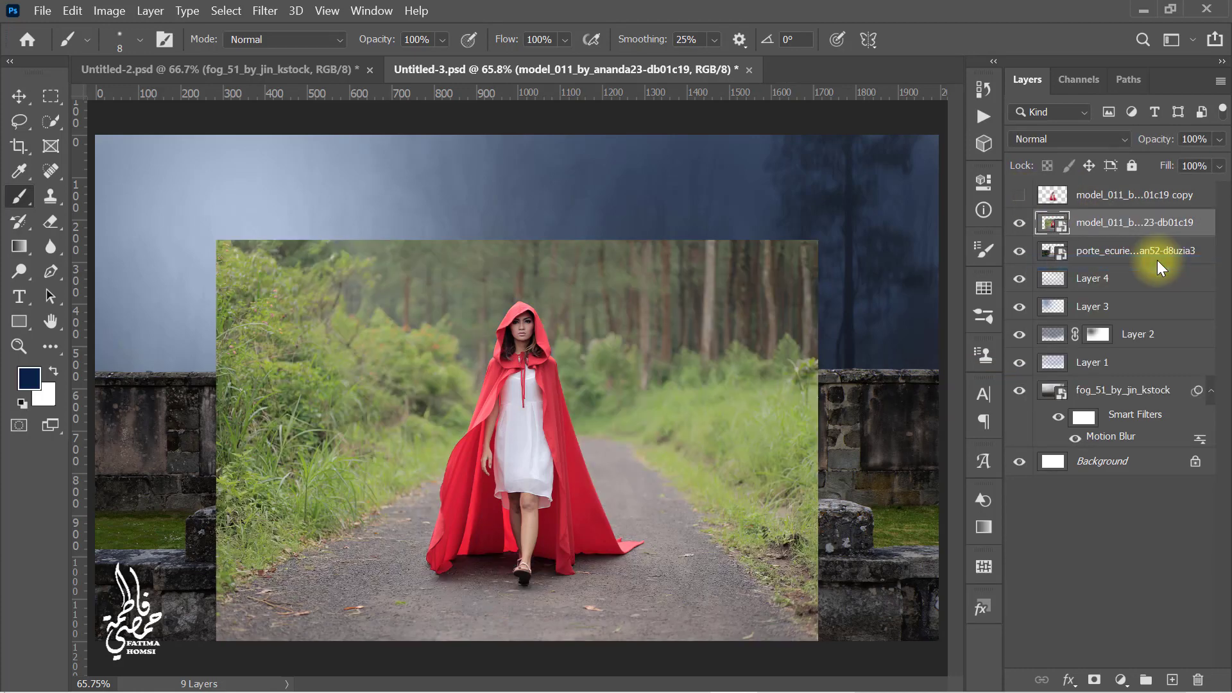
Step: Clip the original model layer to the gate layer below it
{"action": "right_click", "coordinate": [1133, 229]}
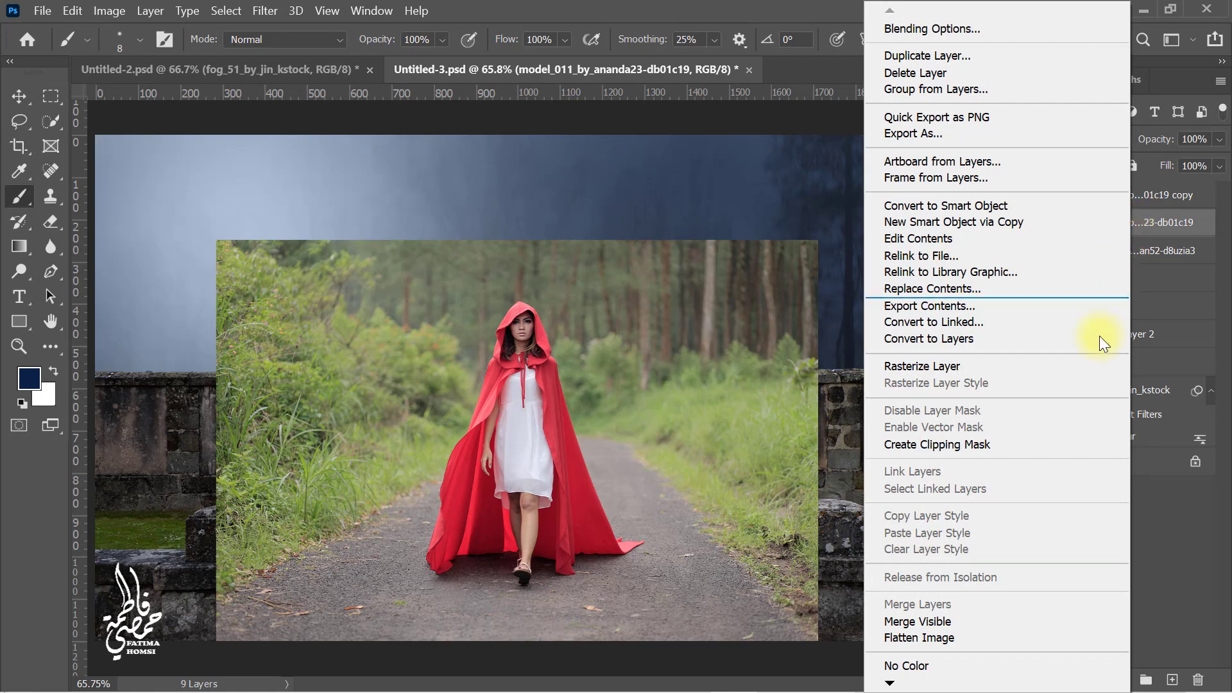
{"action": "left_click", "coordinate": [1072, 442]}
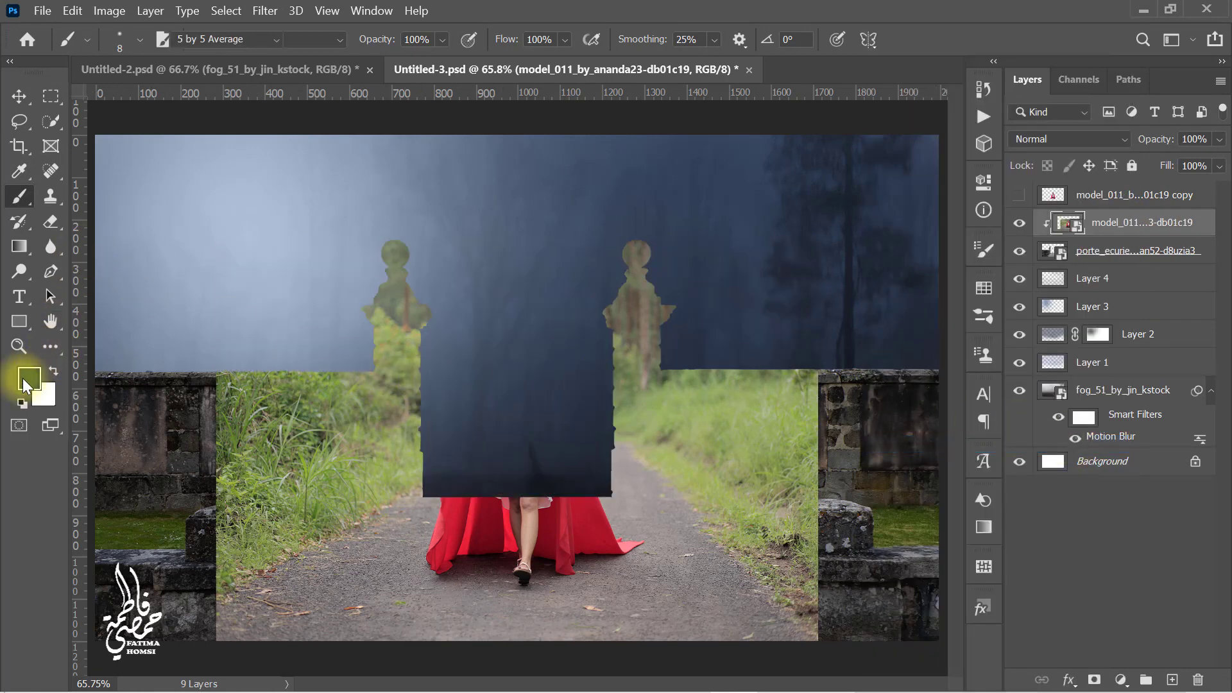
Step: Set the foreground color to black and add a layer mask to the clipped model layer
{"action": "left_click", "coordinate": [24, 385]}
{"action": "left_click_drag", "start_coordinate": [789, 197], "coordinate": [610, 371]}
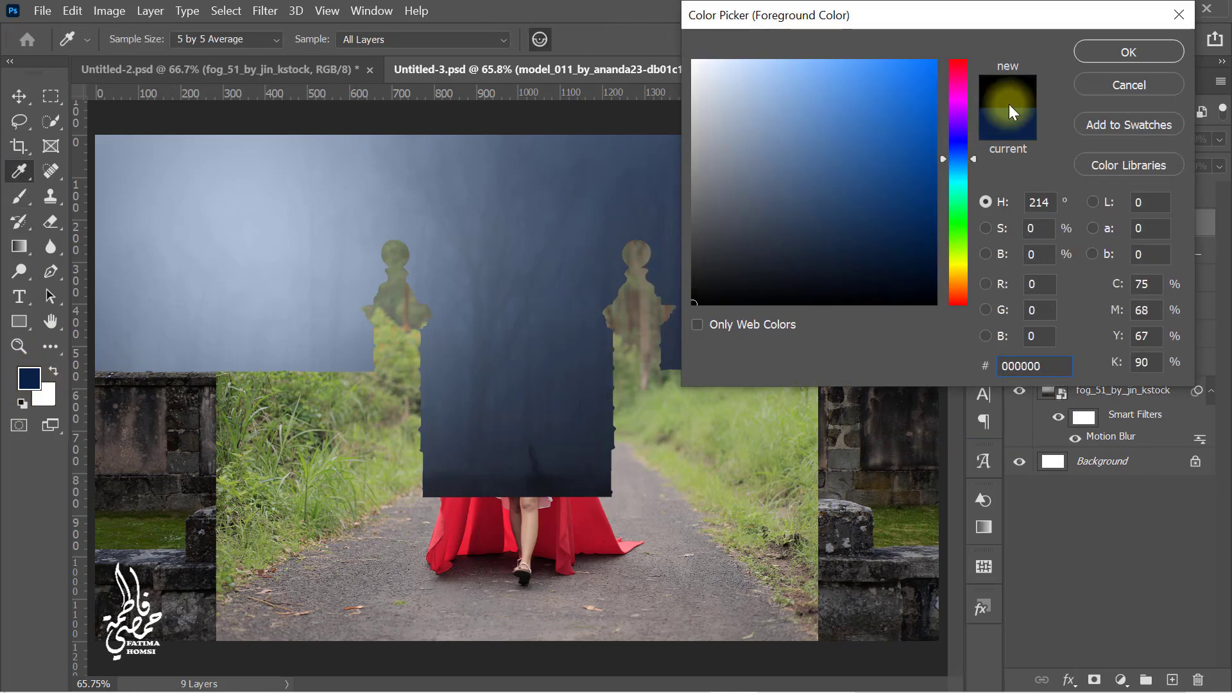
{"action": "left_click", "coordinate": [1103, 54]}
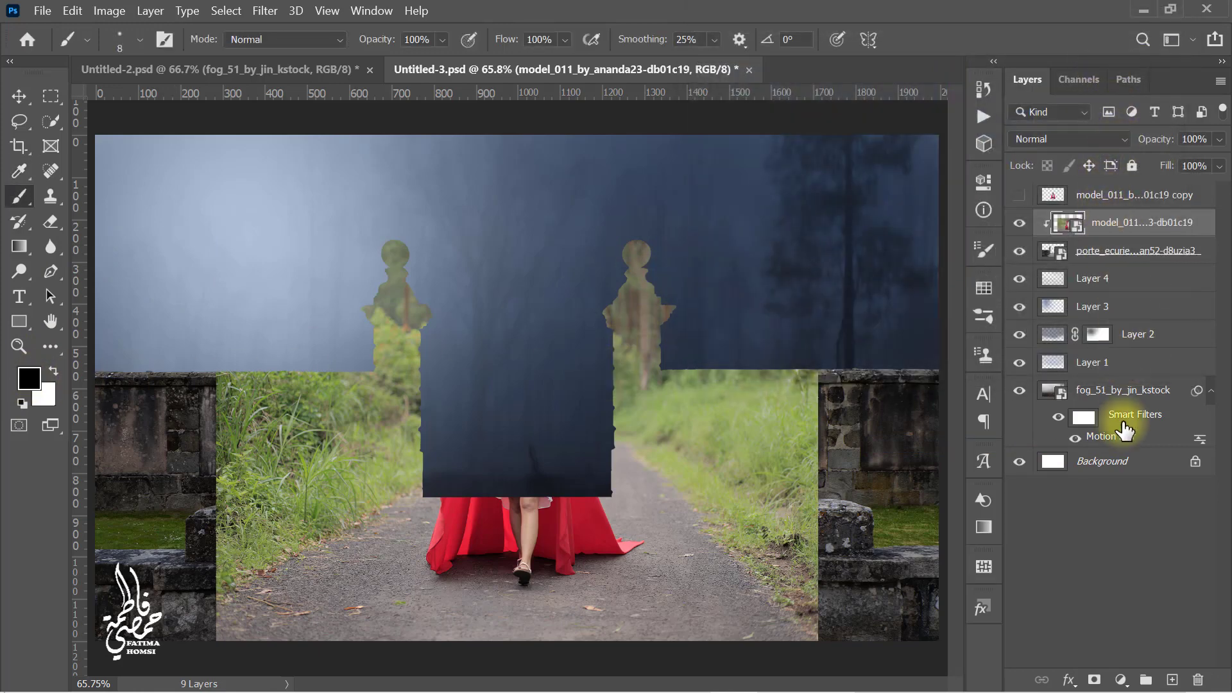
{"action": "left_click", "coordinate": [1094, 680]}
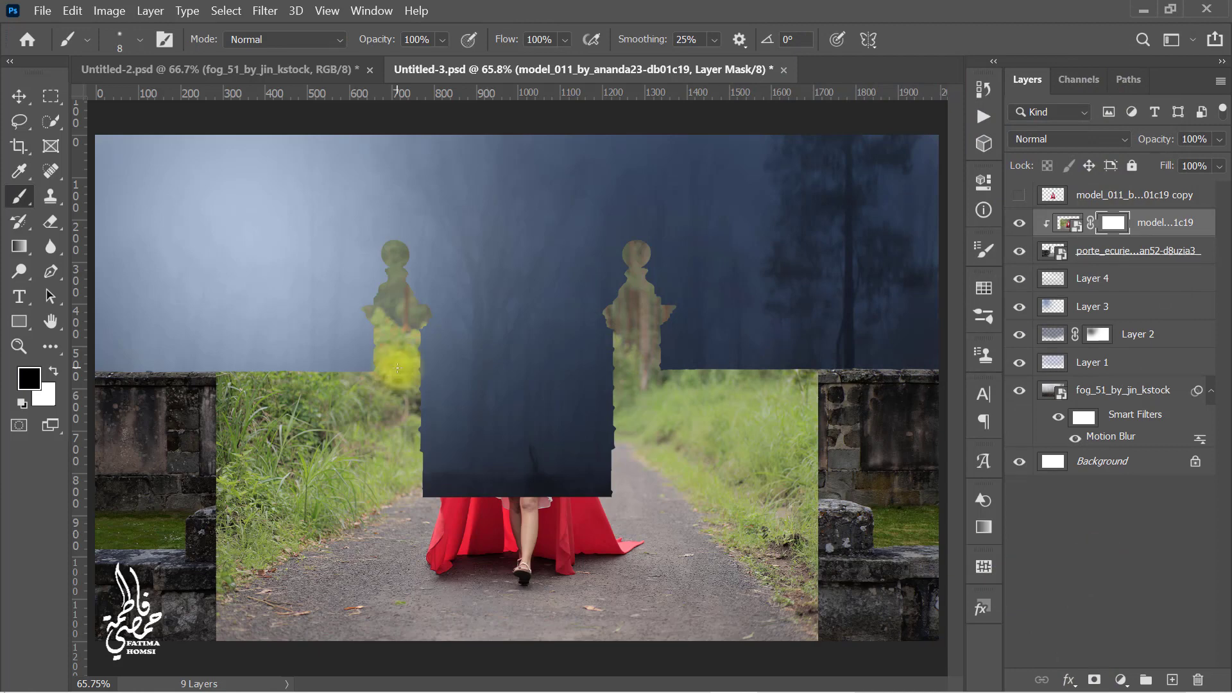
Step: Paint black on the mask to hide the forest photo around the gate, walls and path, partly at 50% opacity
{"action": "left_click_drag", "start_coordinate": [325, 311], "coordinate": [401, 310]}
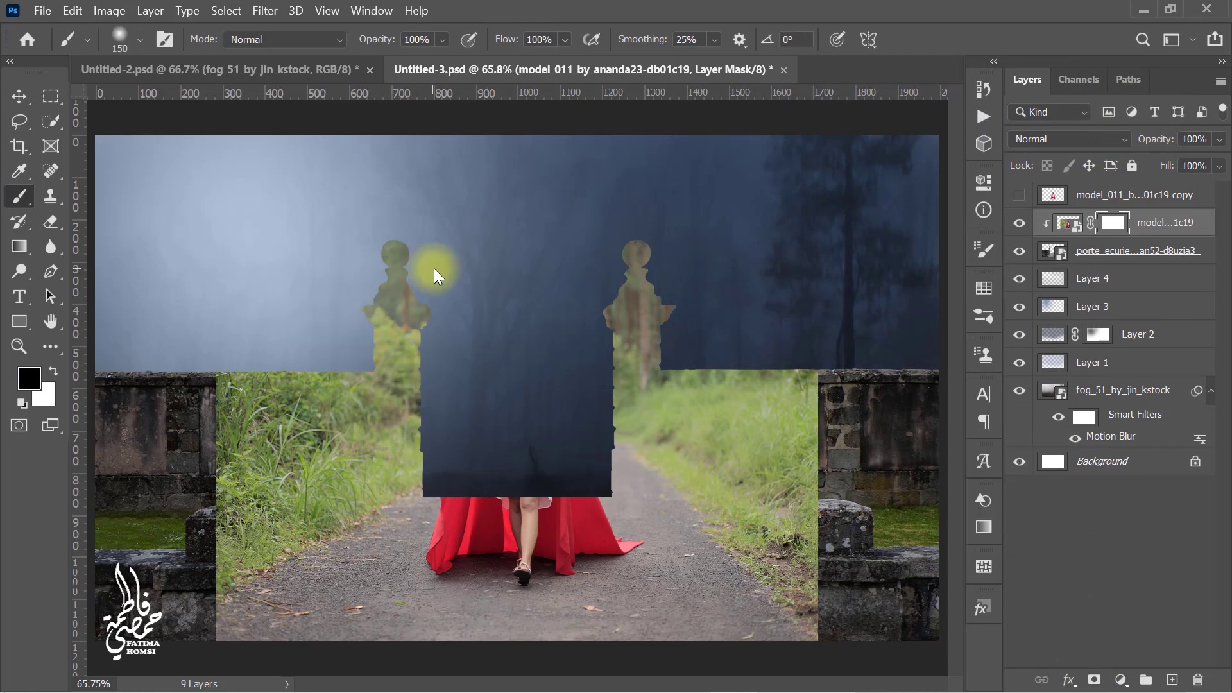
{"action": "mouse_move", "coordinate": [394, 256]}
{"action": "left_mouse_down"}
{"action": "mouse_move", "coordinate": [461, 278]}
{"action": "mouse_move", "coordinate": [496, 322]}
{"action": "mouse_move", "coordinate": [481, 296]}
{"action": "mouse_move", "coordinate": [635, 267]}
{"action": "mouse_move", "coordinate": [681, 274]}
{"action": "mouse_move", "coordinate": [736, 307]}
{"action": "mouse_move", "coordinate": [605, 352]}
{"action": "mouse_move", "coordinate": [588, 345]}
{"action": "mouse_move", "coordinate": [674, 340]}
{"action": "mouse_move", "coordinate": [834, 390]}
{"action": "mouse_move", "coordinate": [849, 507]}
{"action": "mouse_move", "coordinate": [879, 512]}
{"action": "mouse_move", "coordinate": [768, 471]}
{"action": "mouse_move", "coordinate": [746, 491]}
{"action": "mouse_move", "coordinate": [781, 537]}
{"action": "mouse_move", "coordinate": [623, 407]}
{"action": "mouse_move", "coordinate": [633, 437]}
{"action": "mouse_move", "coordinate": [582, 463]}
{"action": "mouse_move", "coordinate": [432, 451]}
{"action": "mouse_move", "coordinate": [485, 375]}
{"action": "mouse_move", "coordinate": [200, 395]}
{"action": "mouse_move", "coordinate": [303, 459]}
{"action": "mouse_move", "coordinate": [276, 500]}
{"action": "mouse_move", "coordinate": [417, 441]}
{"action": "mouse_move", "coordinate": [187, 543]}
{"action": "mouse_move", "coordinate": [276, 452]}
{"action": "mouse_move", "coordinate": [248, 422]}
{"action": "mouse_move", "coordinate": [211, 429]}
{"action": "left_mouse_up"}
{"action": "left_click_drag", "start_coordinate": [300, 438], "coordinate": [291, 438], "text": "alt"}
{"action": "mouse_move", "coordinate": [406, 490]}
{"action": "left_mouse_down"}
{"action": "mouse_move", "coordinate": [354, 516]}
{"action": "mouse_move", "coordinate": [183, 667]}
{"action": "mouse_move", "coordinate": [320, 509]}
{"action": "mouse_move", "coordinate": [251, 563]}
{"action": "left_mouse_up"}
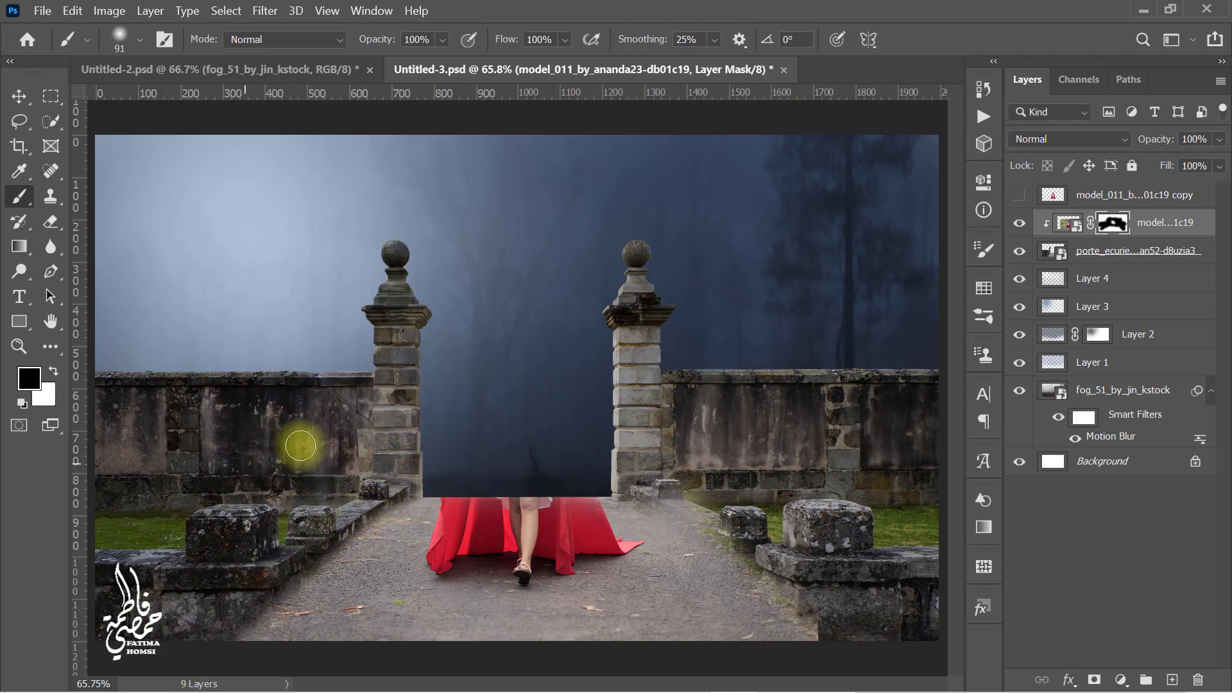
{"action": "mouse_move", "coordinate": [668, 497]}
{"action": "left_mouse_down"}
{"action": "mouse_move", "coordinate": [820, 608]}
{"action": "mouse_move", "coordinate": [753, 583]}
{"action": "mouse_move", "coordinate": [640, 498]}
{"action": "left_mouse_up"}
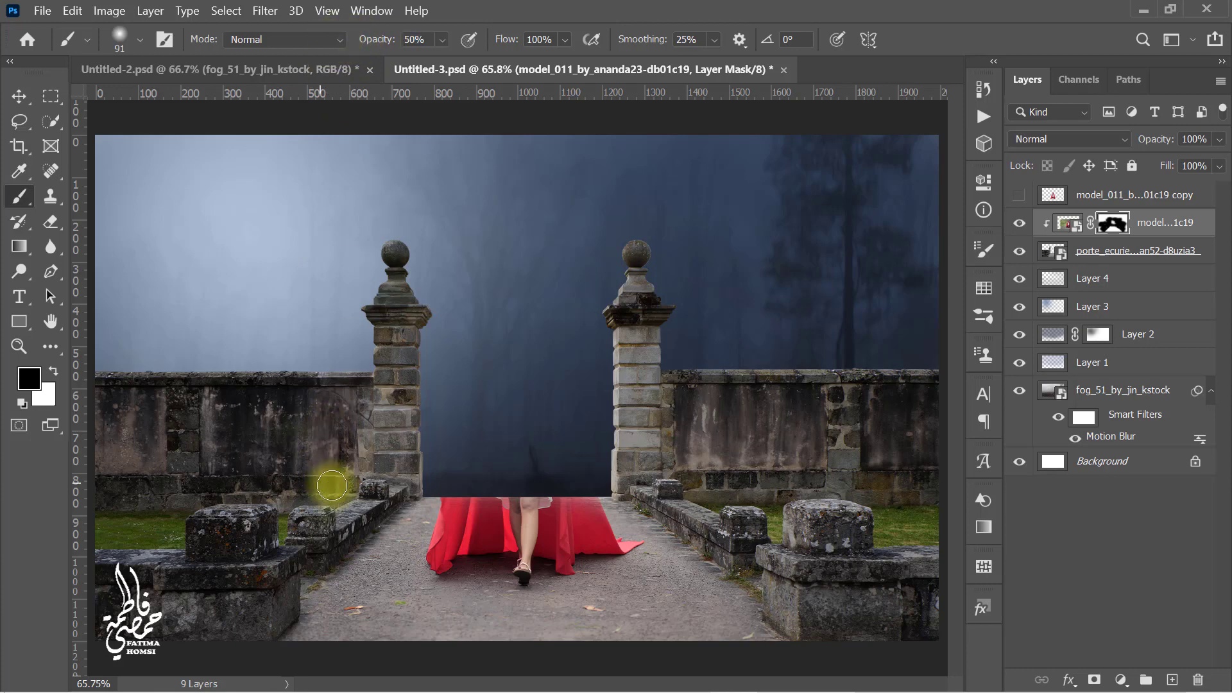
{"action": "left_click_drag", "start_coordinate": [332, 484], "coordinate": [347, 484]}
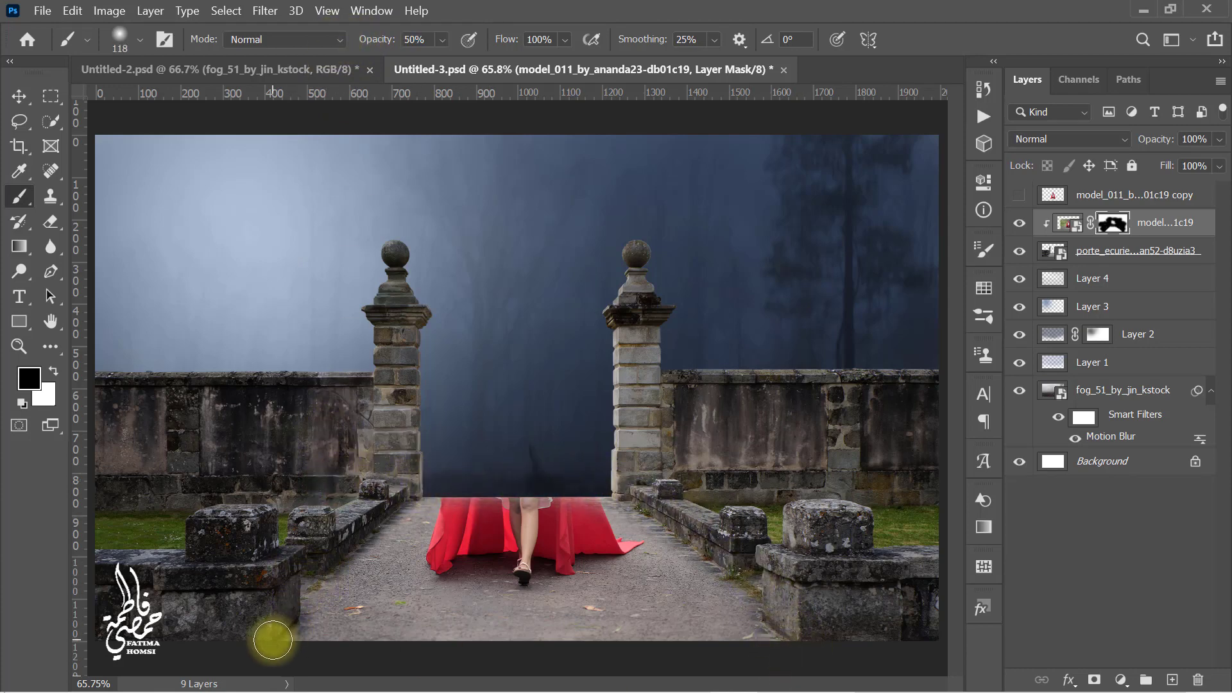
Step: Create a new layer above the model layer and clip it to the model
{"action": "left_click", "coordinate": [55, 375]}
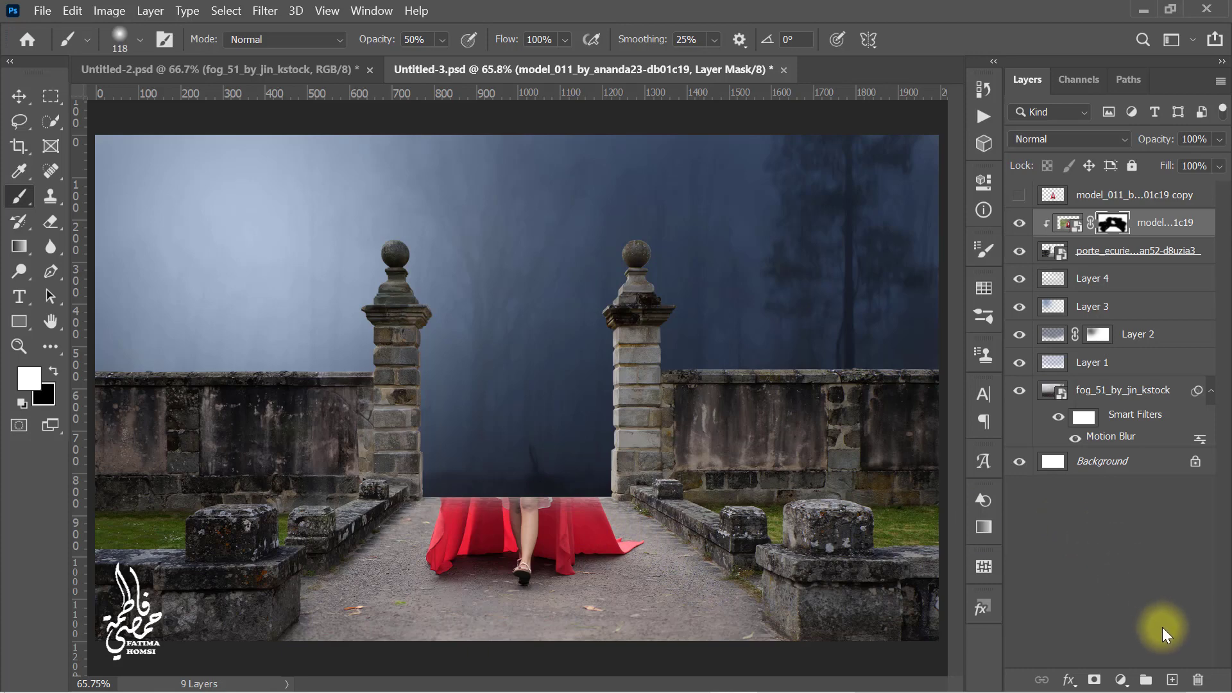
{"action": "left_click", "coordinate": [1171, 680]}
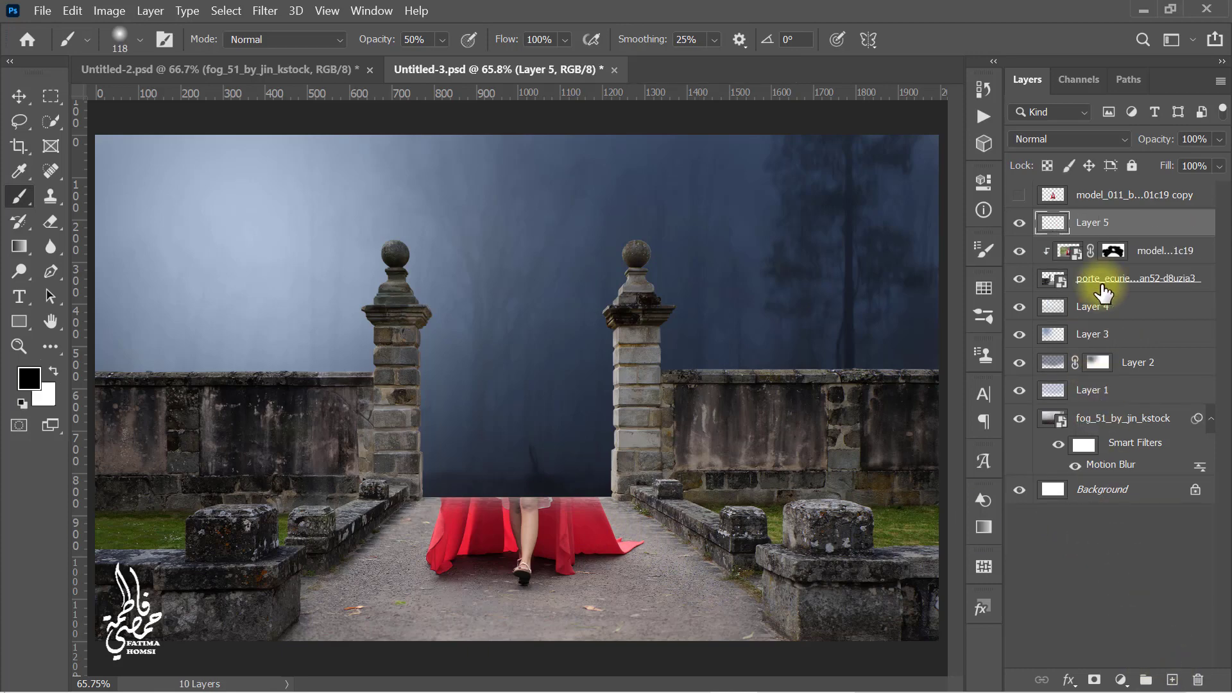
{"action": "right_click", "coordinate": [1160, 238]}
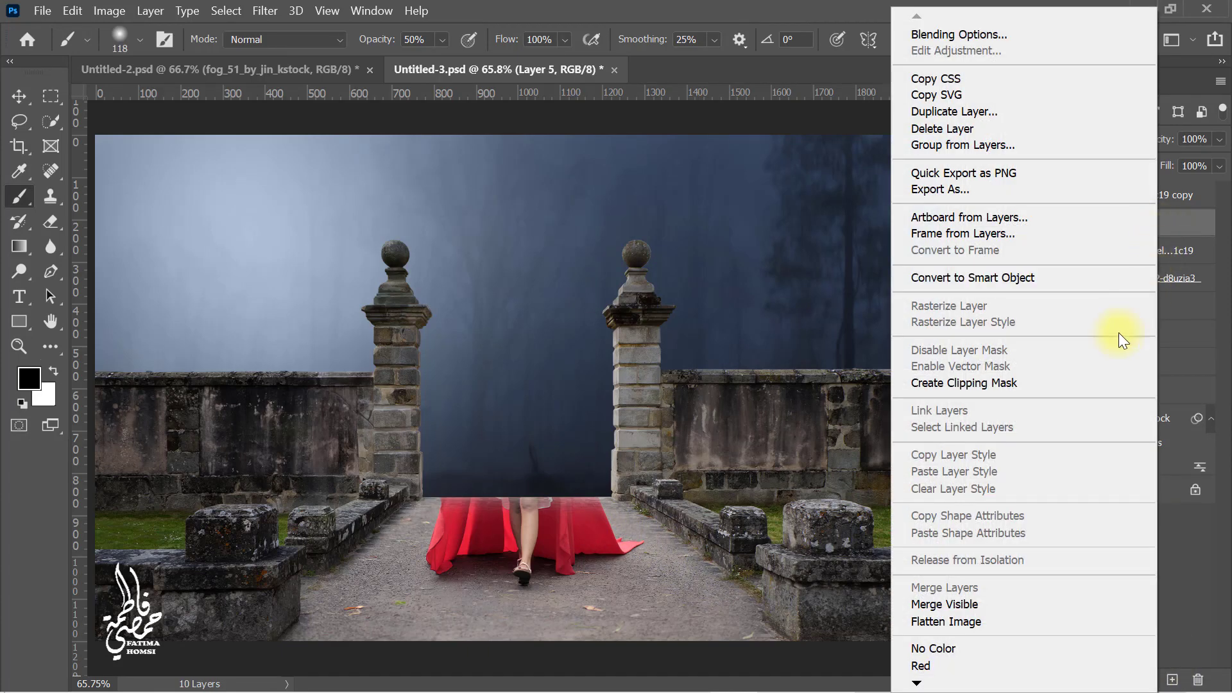
{"action": "left_click", "coordinate": [1081, 383]}
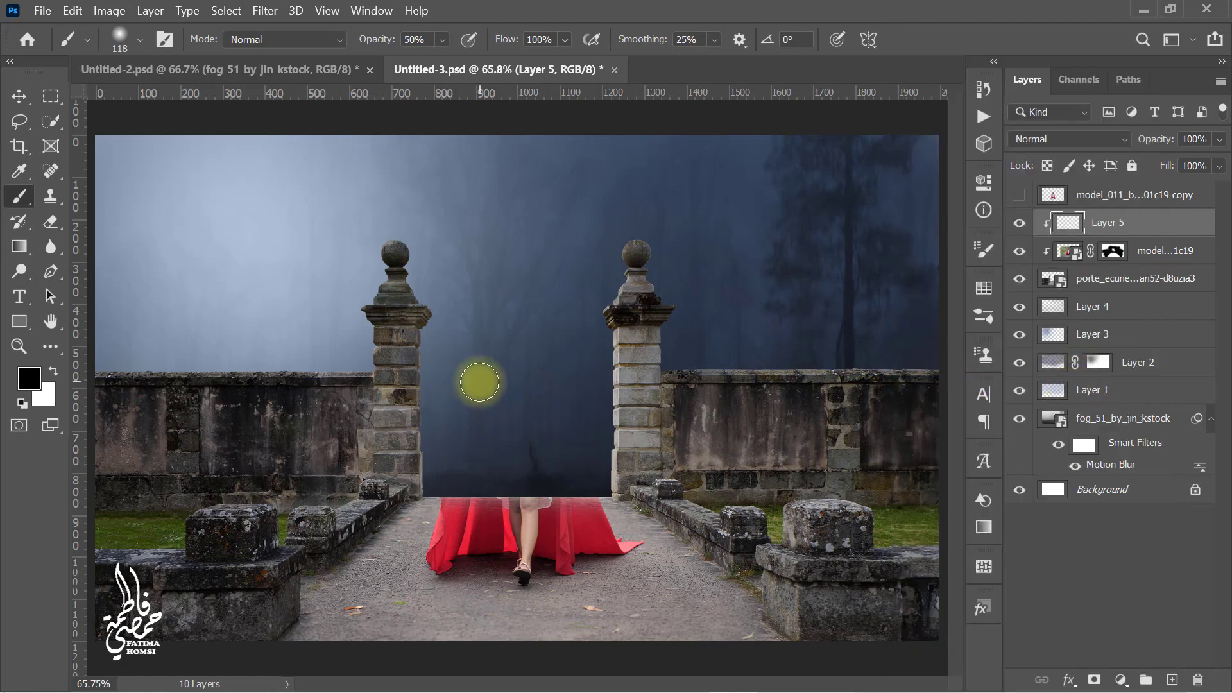
Step: Set brush opacity and flow to 15% and paint a soft black shade on the new clipped layer
{"action": "left_click", "coordinate": [414, 40]}
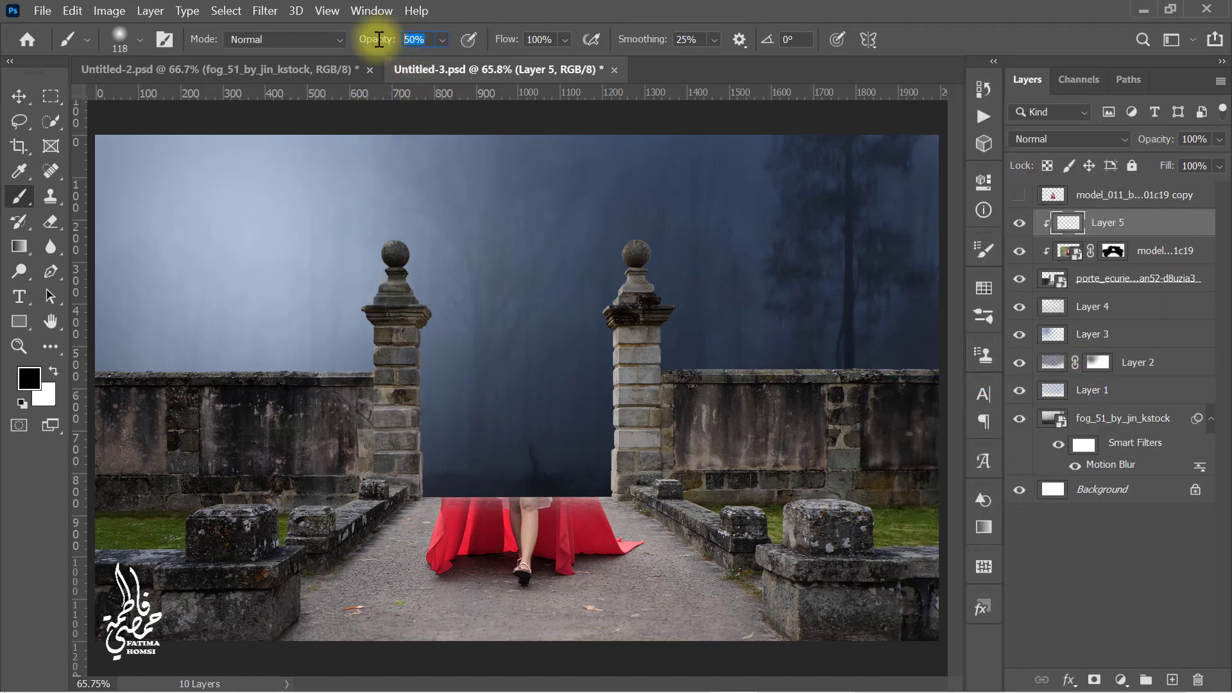
{"action": "left_click", "coordinate": [553, 40]}
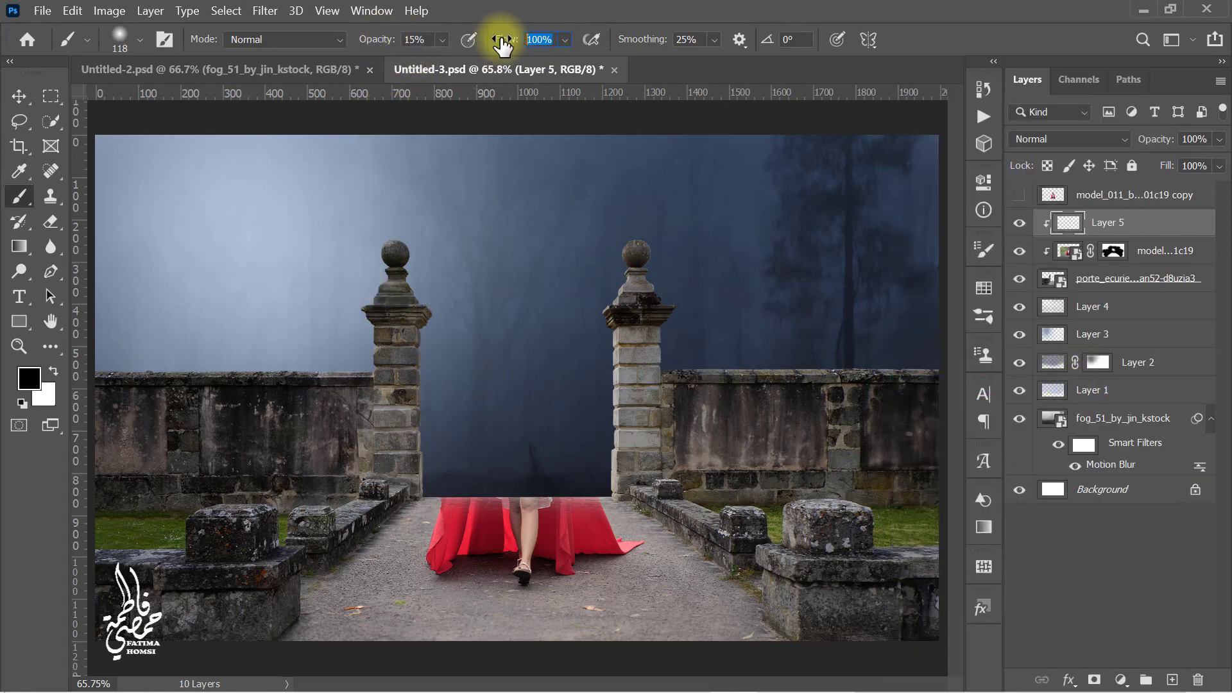
{"action": "key", "text": "Return"}
{"action": "left_click_drag", "start_coordinate": [366, 433], "coordinate": [392, 431]}
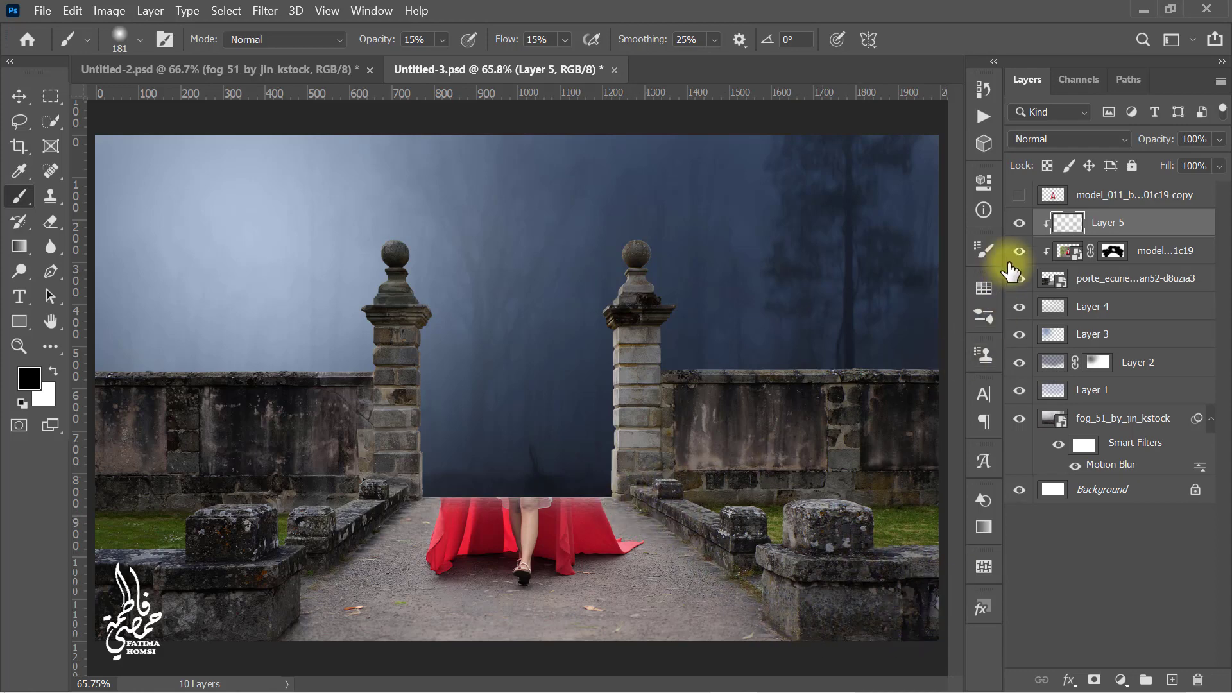
{"action": "left_click", "coordinate": [1022, 223]}
{"action": "left_click", "coordinate": [1022, 224]}
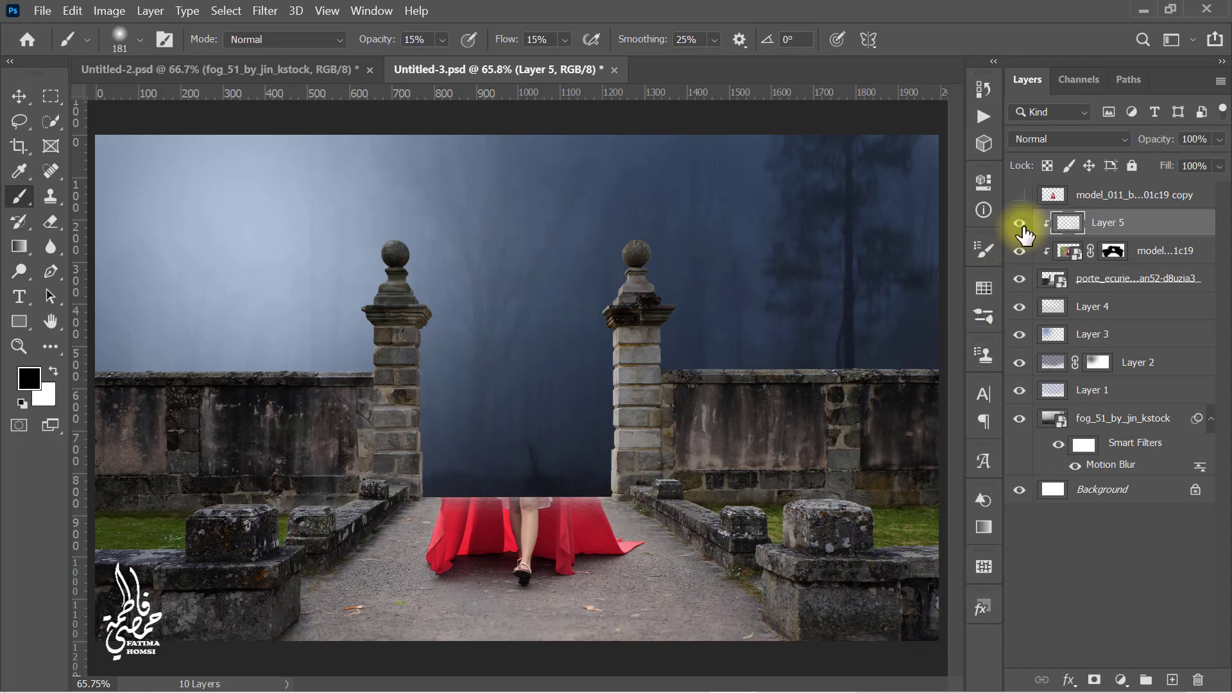
Step: Add a Hue/Saturation adjustment layer clipped to the model with saturation set to -40
{"action": "left_click", "coordinate": [1120, 680]}
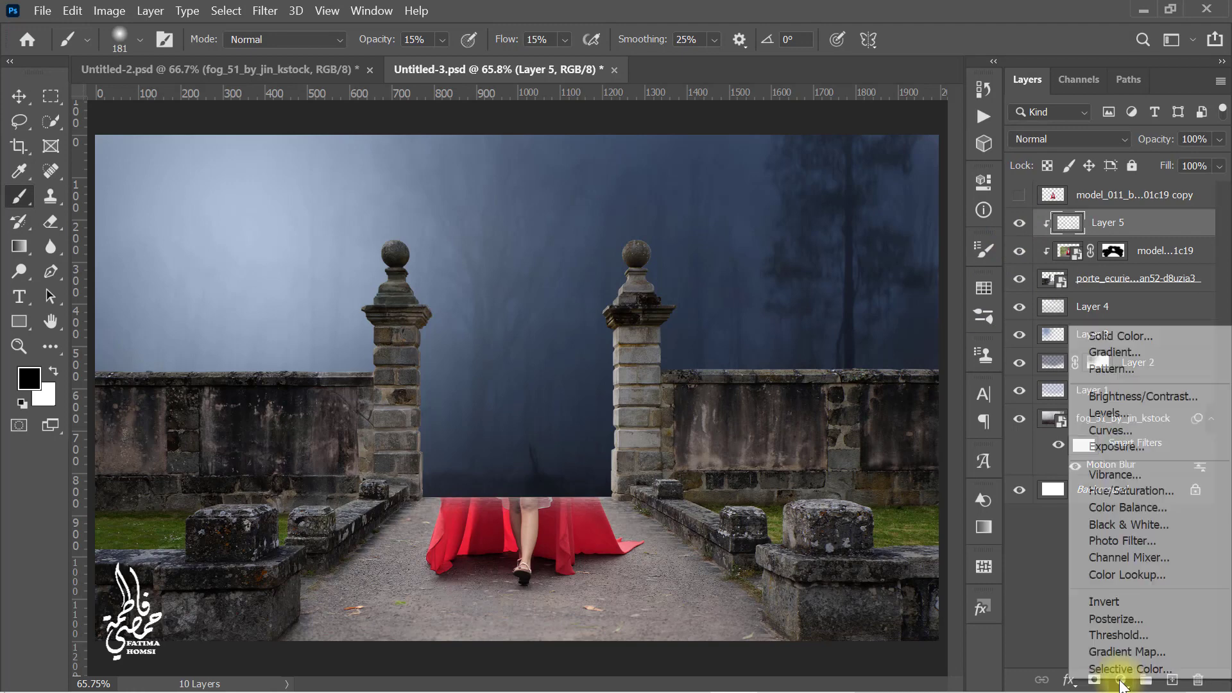
{"action": "left_click", "coordinate": [1184, 496]}
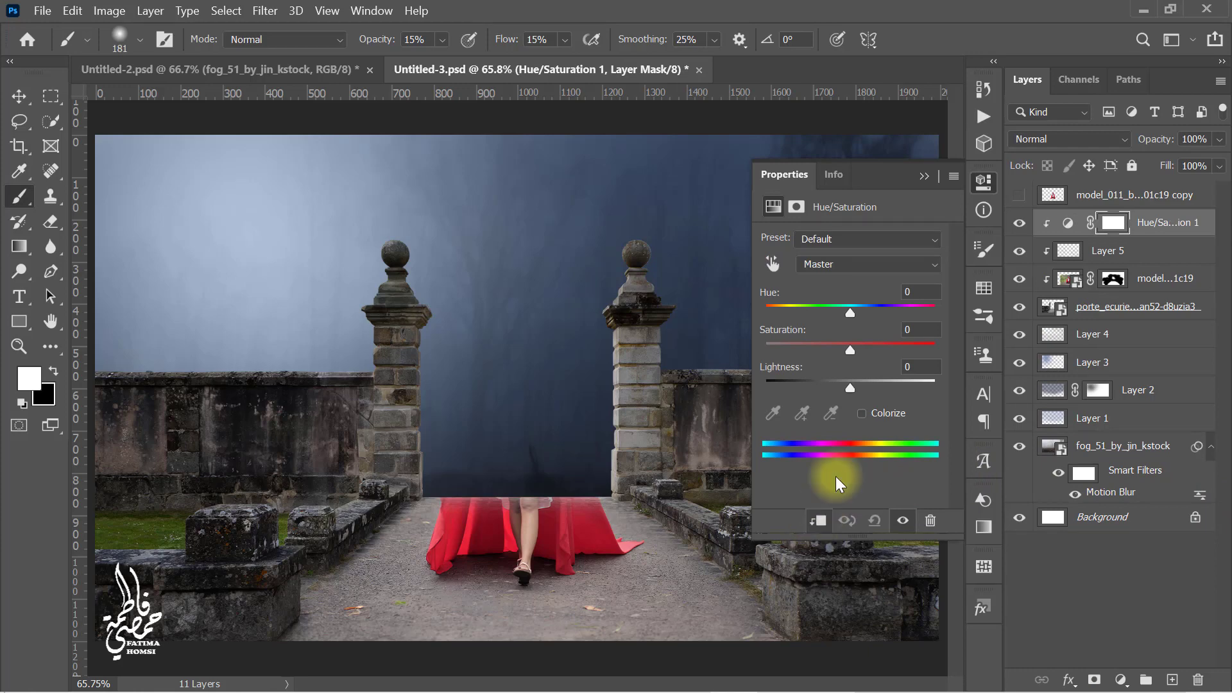
{"action": "left_click", "coordinate": [919, 331]}
{"action": "type", "text": "-"}
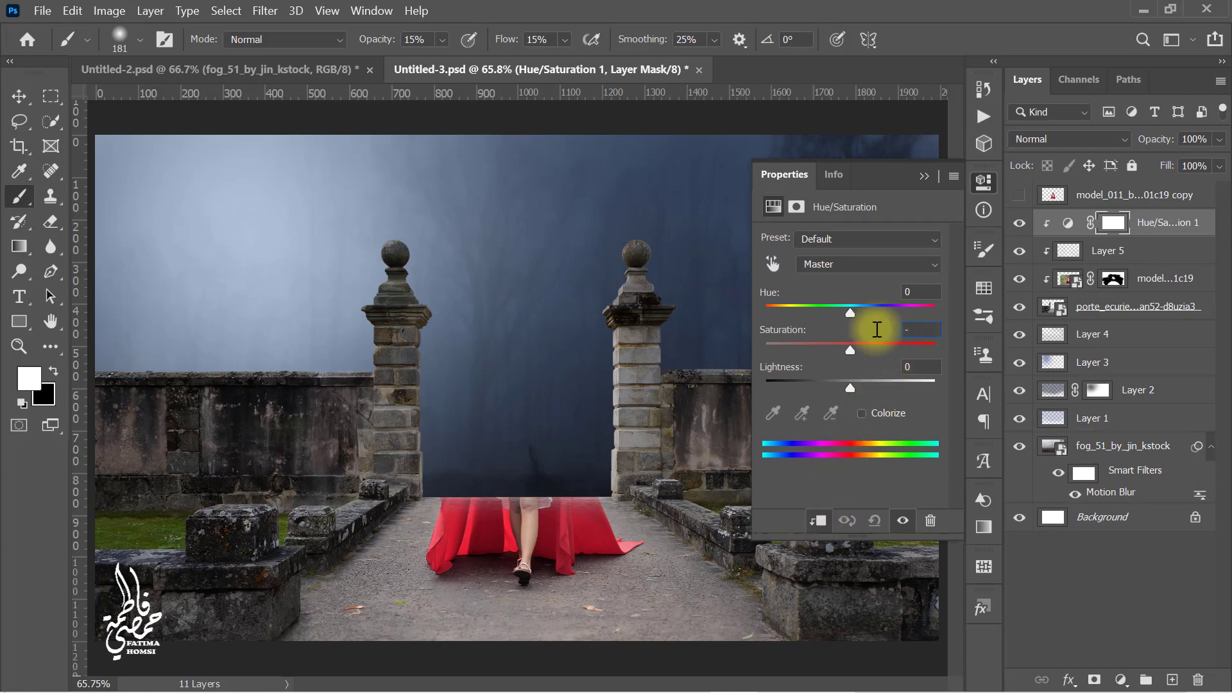
{"action": "type", "text": "40"}
{"action": "key", "text": "Return"}
{"action": "left_click", "coordinate": [921, 181]}
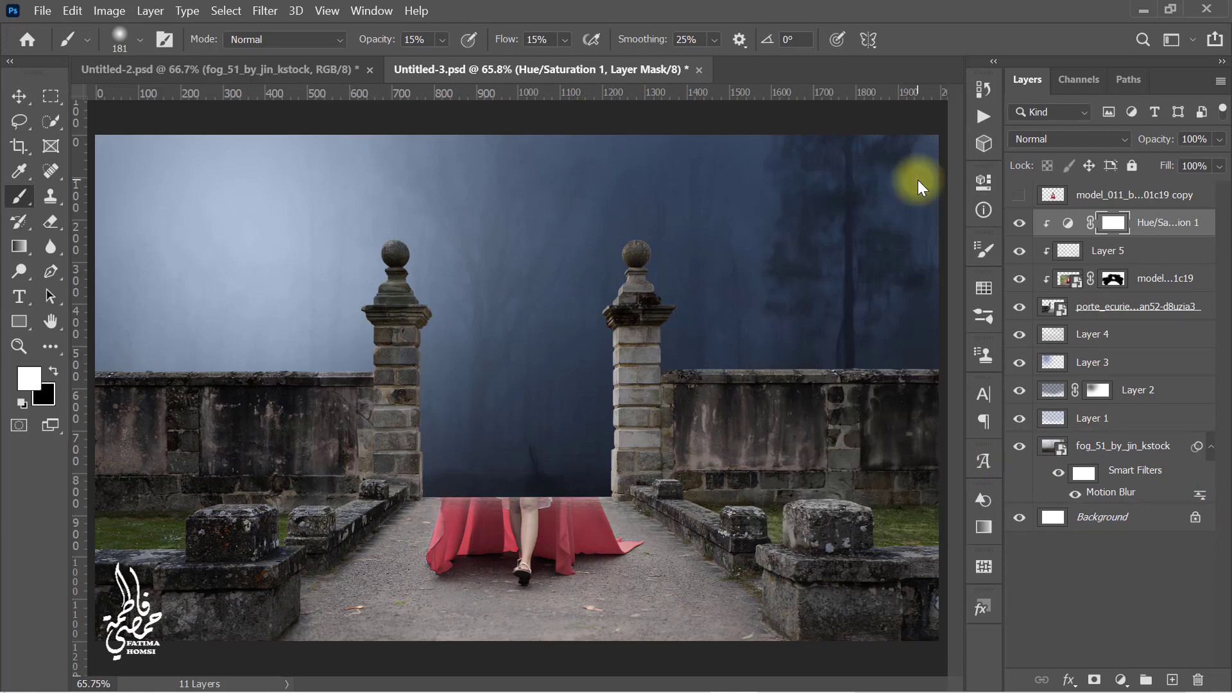
Step: Add a Color Balance adjustment layer clipped to the model layer
{"action": "left_click", "coordinate": [1121, 680]}
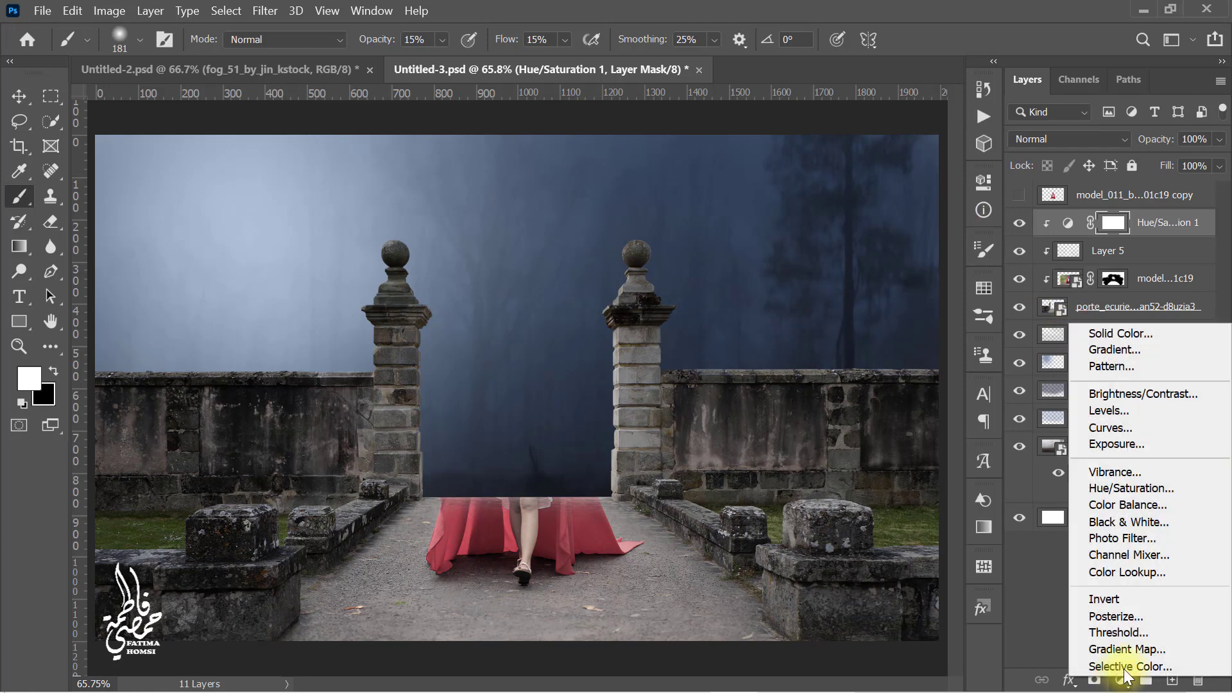
{"action": "left_click", "coordinate": [1181, 504]}
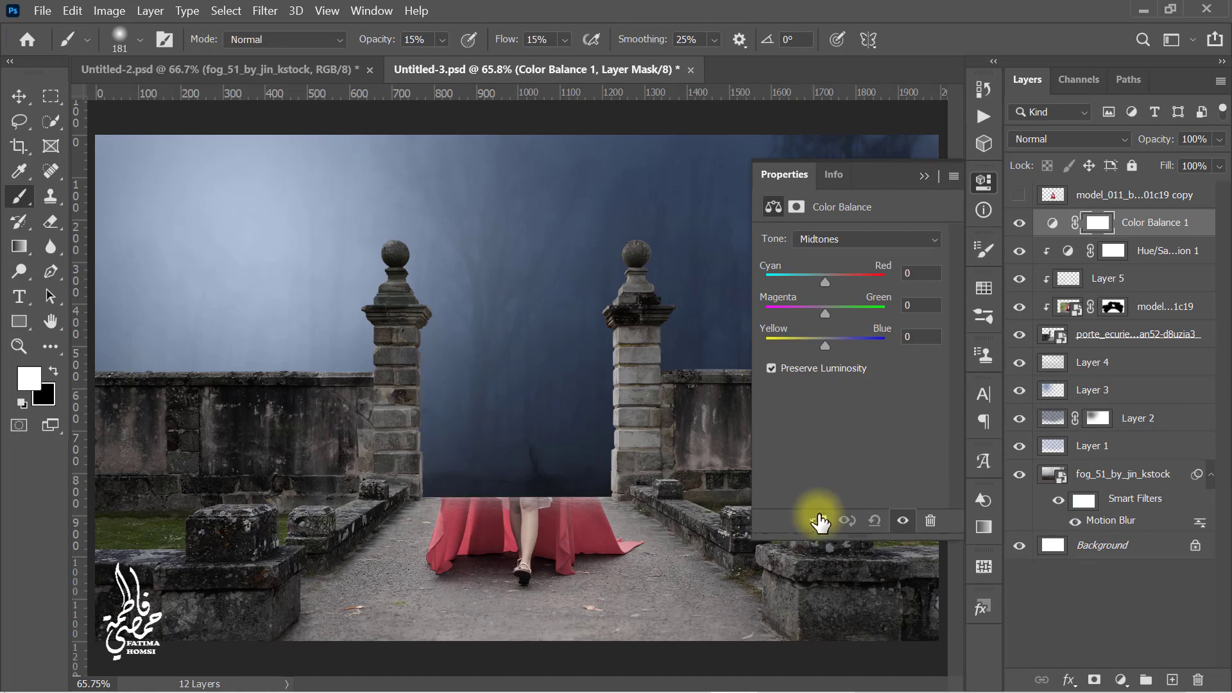
{"action": "left_click", "coordinate": [921, 337]}
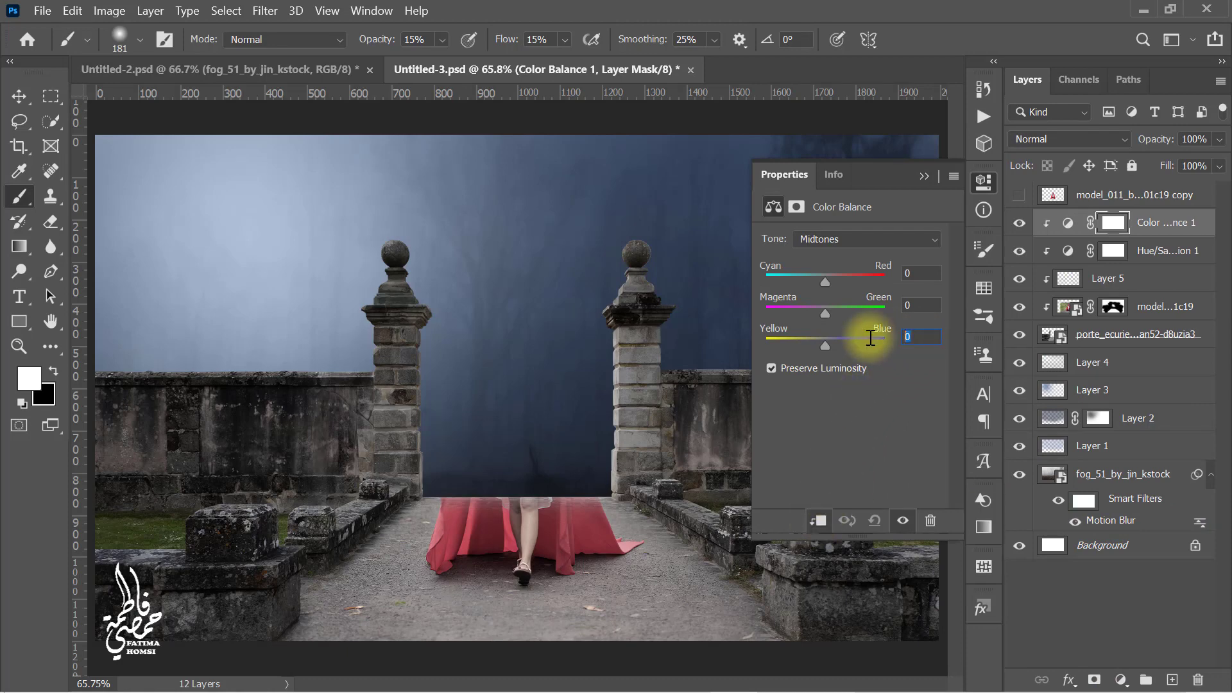
{"action": "left_click", "coordinate": [922, 177]}
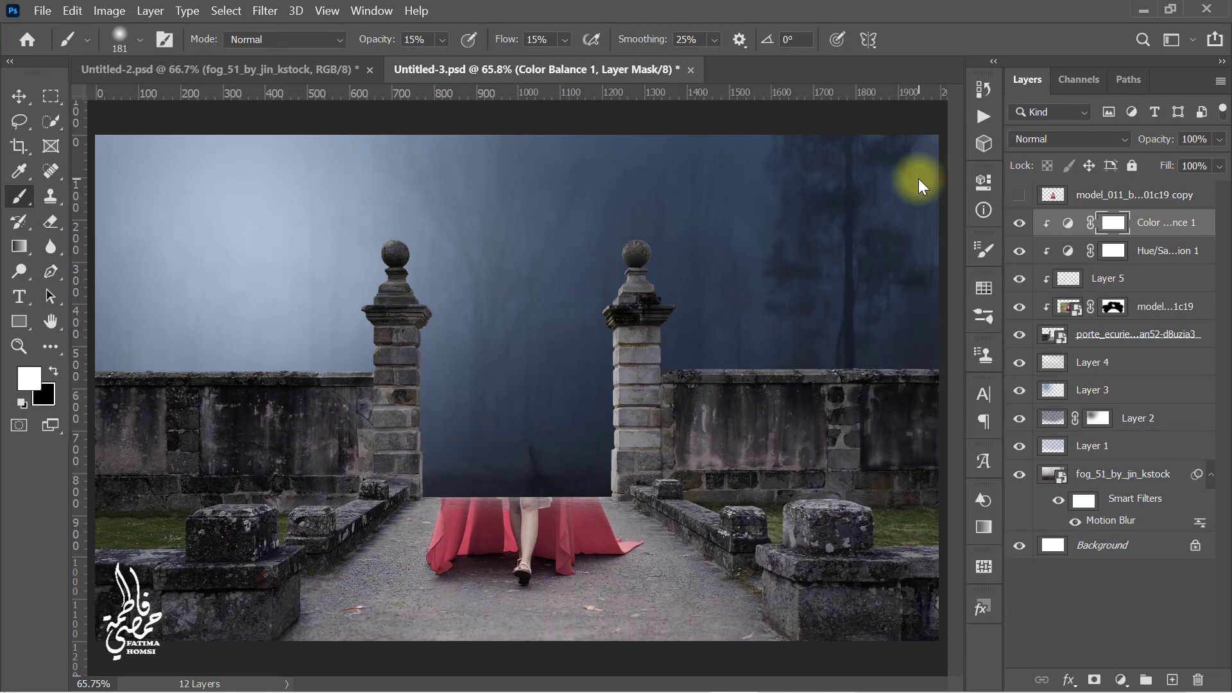
Step: Select the model layer's mask, set brush opacity and flow to 100%, and paint away leftover forest near the right pillar and path
{"action": "left_click", "coordinate": [1020, 307]}
{"action": "left_click", "coordinate": [1020, 308]}
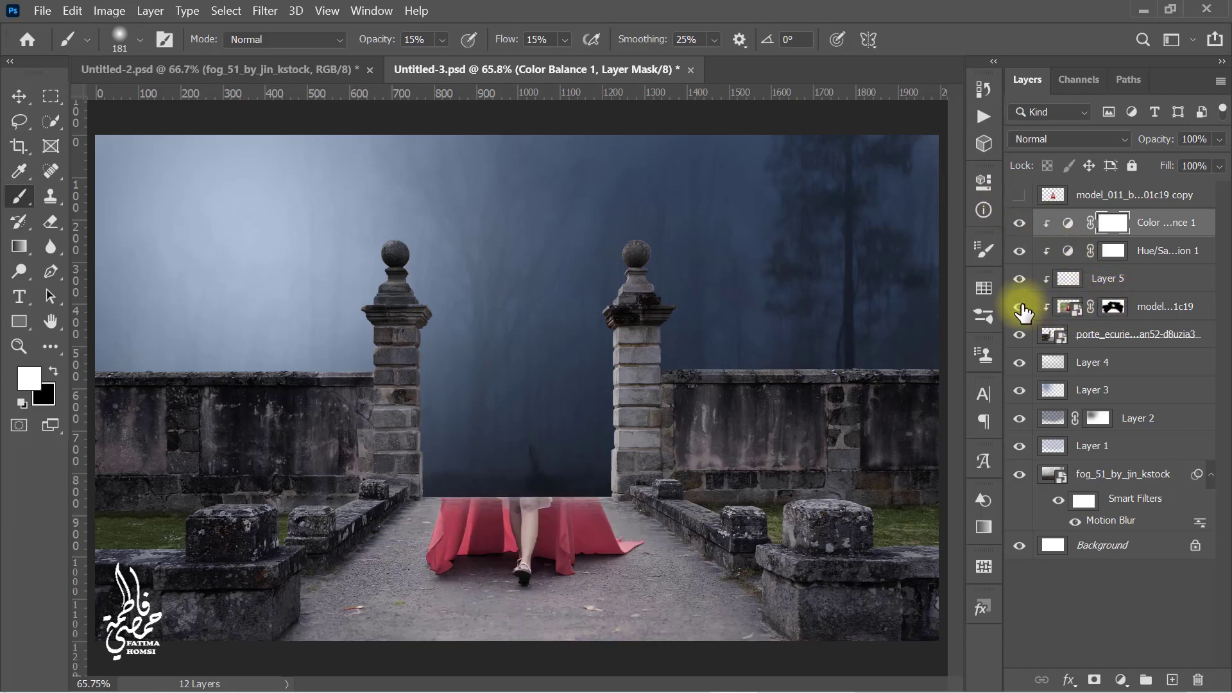
{"action": "left_click", "coordinate": [1114, 309]}
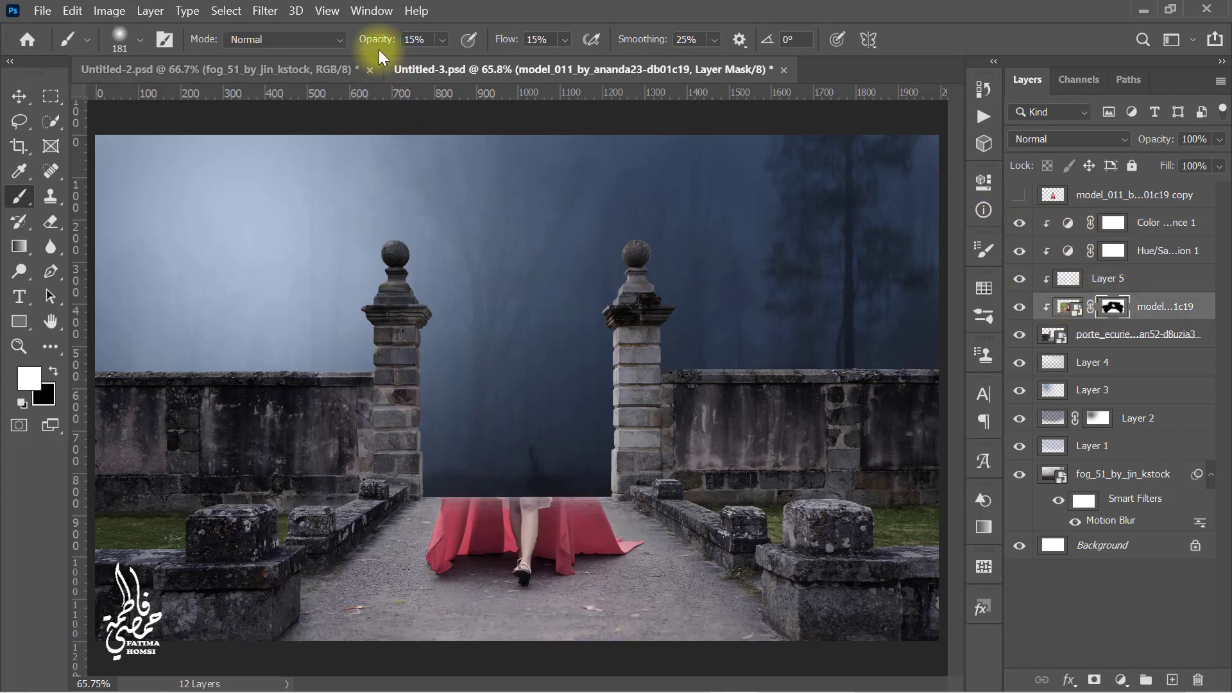
{"action": "left_click_drag", "start_coordinate": [379, 55], "coordinate": [591, 39]}
{"action": "left_click_drag", "start_coordinate": [514, 44], "coordinate": [616, 261]}
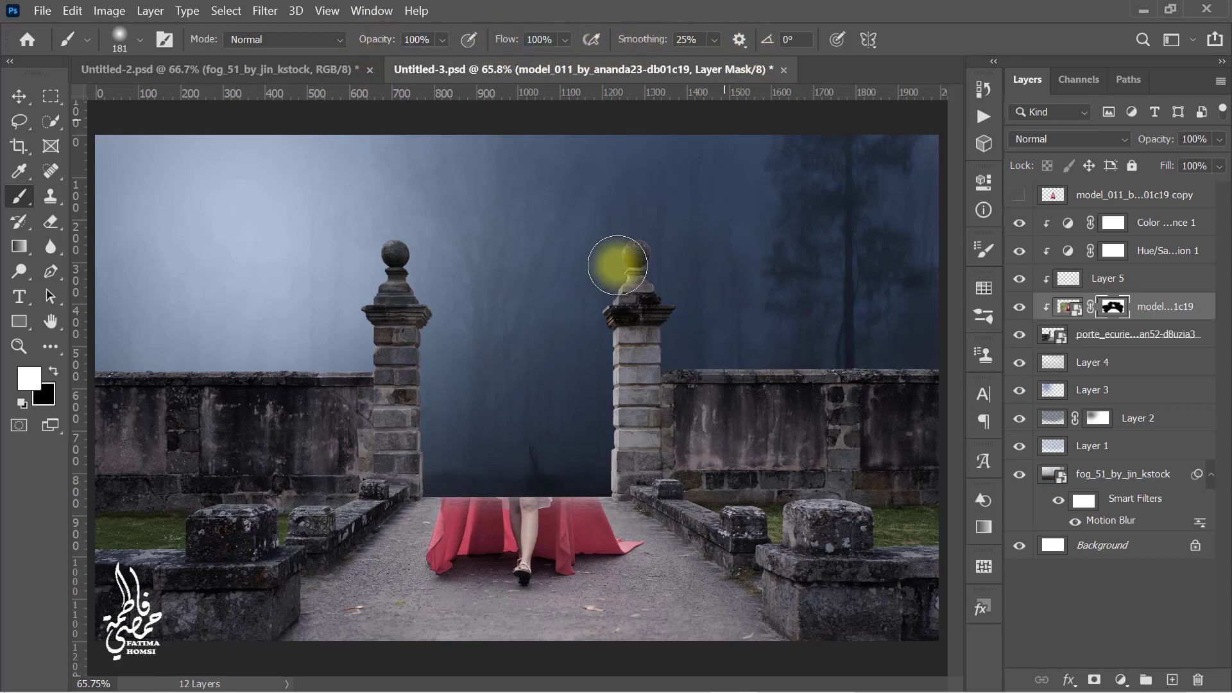
{"action": "mouse_move", "coordinate": [522, 536]}
{"action": "left_mouse_down"}
{"action": "mouse_move", "coordinate": [553, 513]}
{"action": "mouse_move", "coordinate": [453, 503]}
{"action": "mouse_move", "coordinate": [591, 503]}
{"action": "left_mouse_up"}
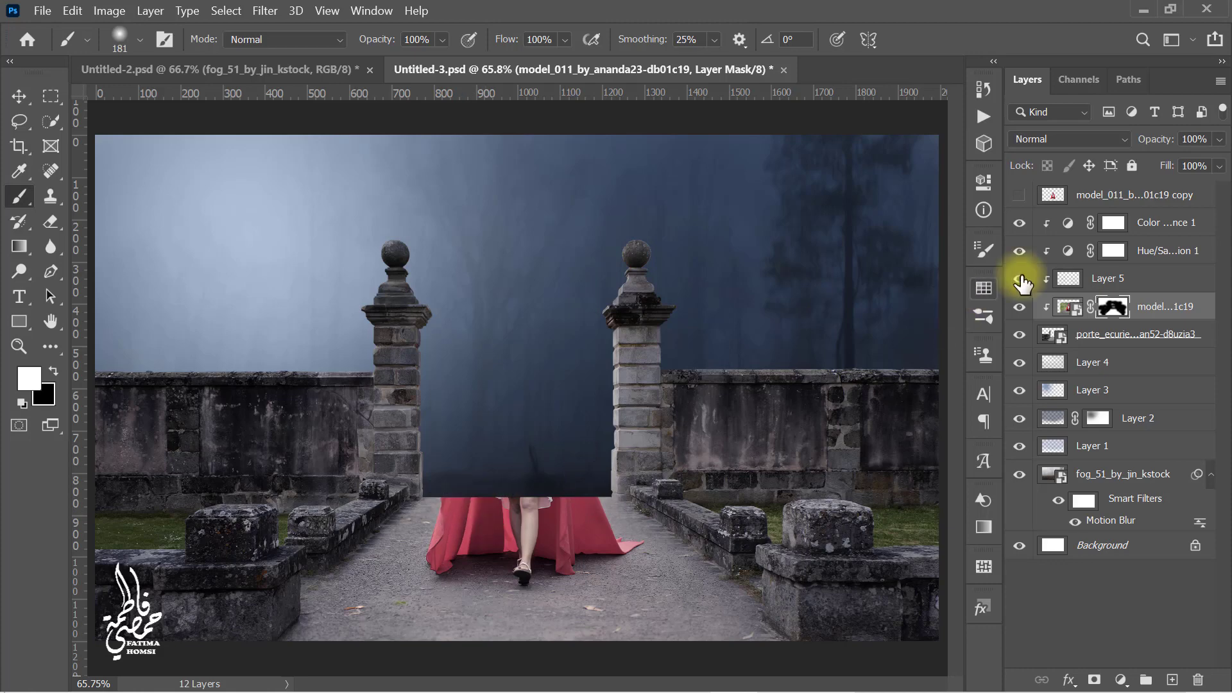
Step: Add a Curves adjustment layer clipped to the model and pull the highlight point down to darken it
{"action": "left_click", "coordinate": [1067, 225]}
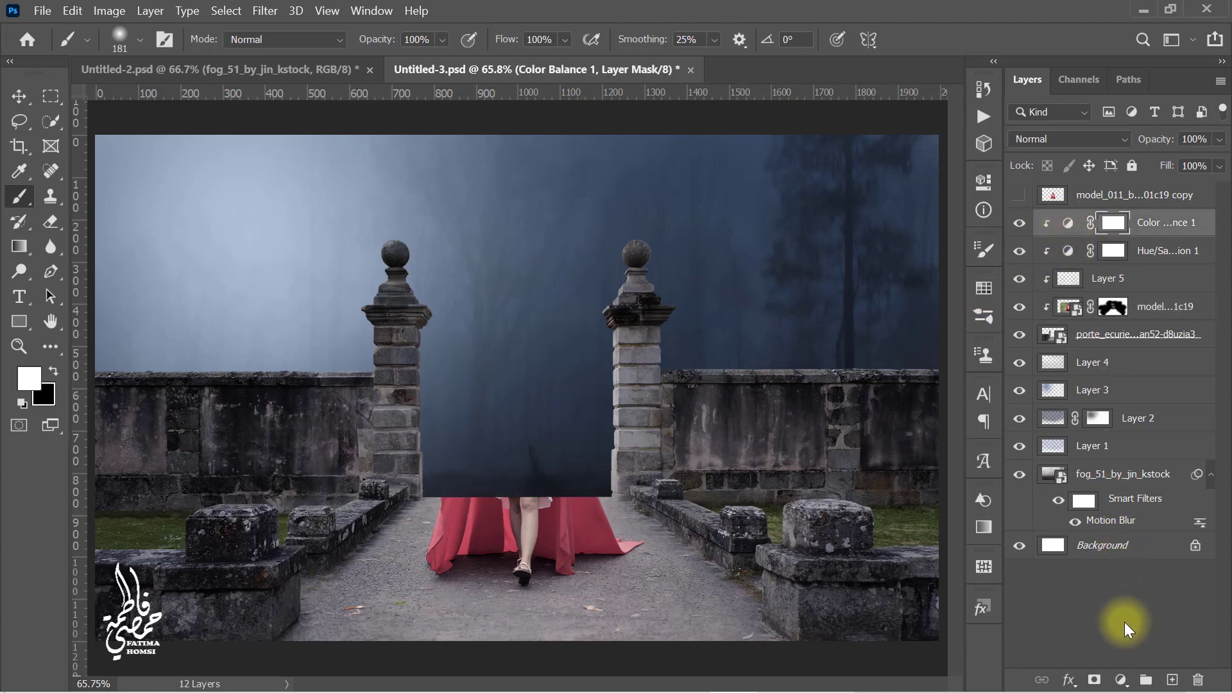
{"action": "left_click", "coordinate": [1121, 680]}
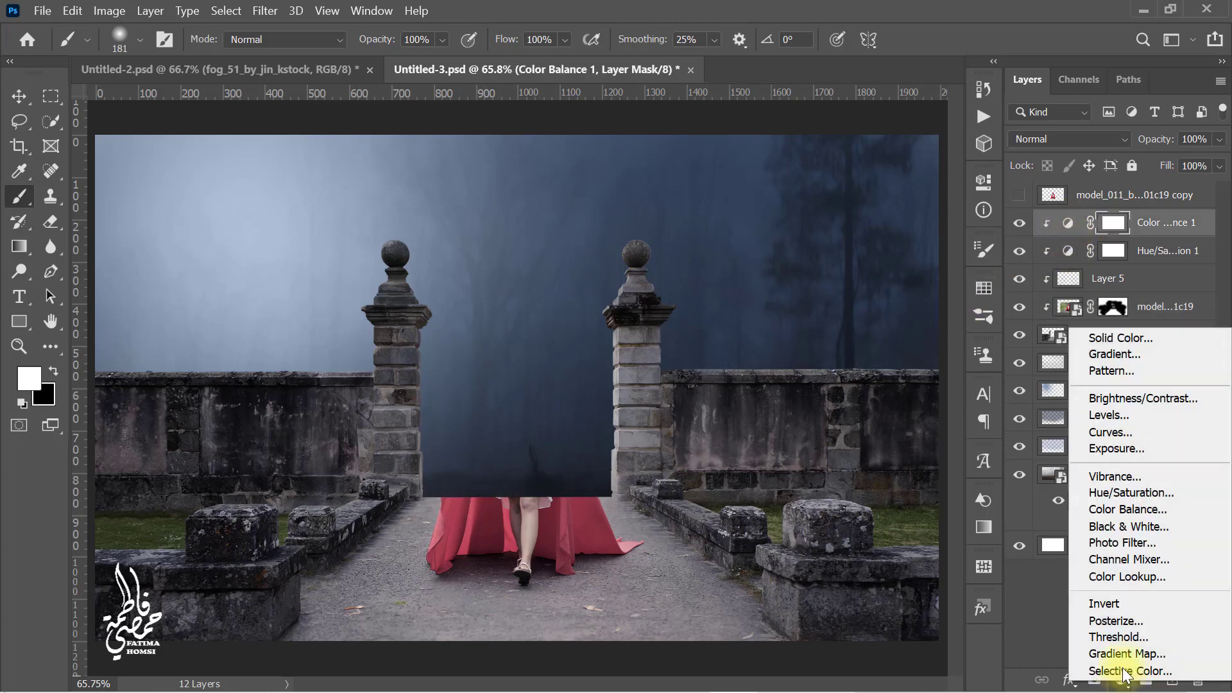
{"action": "left_click", "coordinate": [1163, 433]}
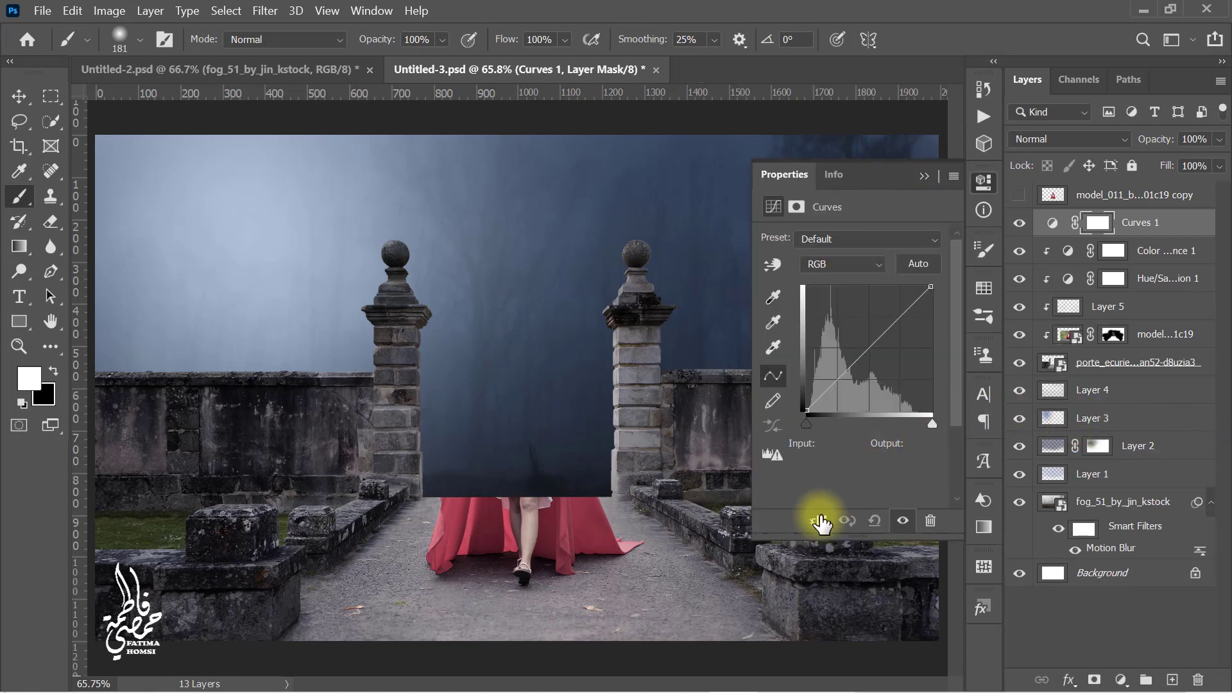
{"action": "key", "text": "x"}
{"action": "left_click", "coordinate": [820, 521]}
{"action": "left_click_drag", "start_coordinate": [932, 294], "coordinate": [956, 326]}
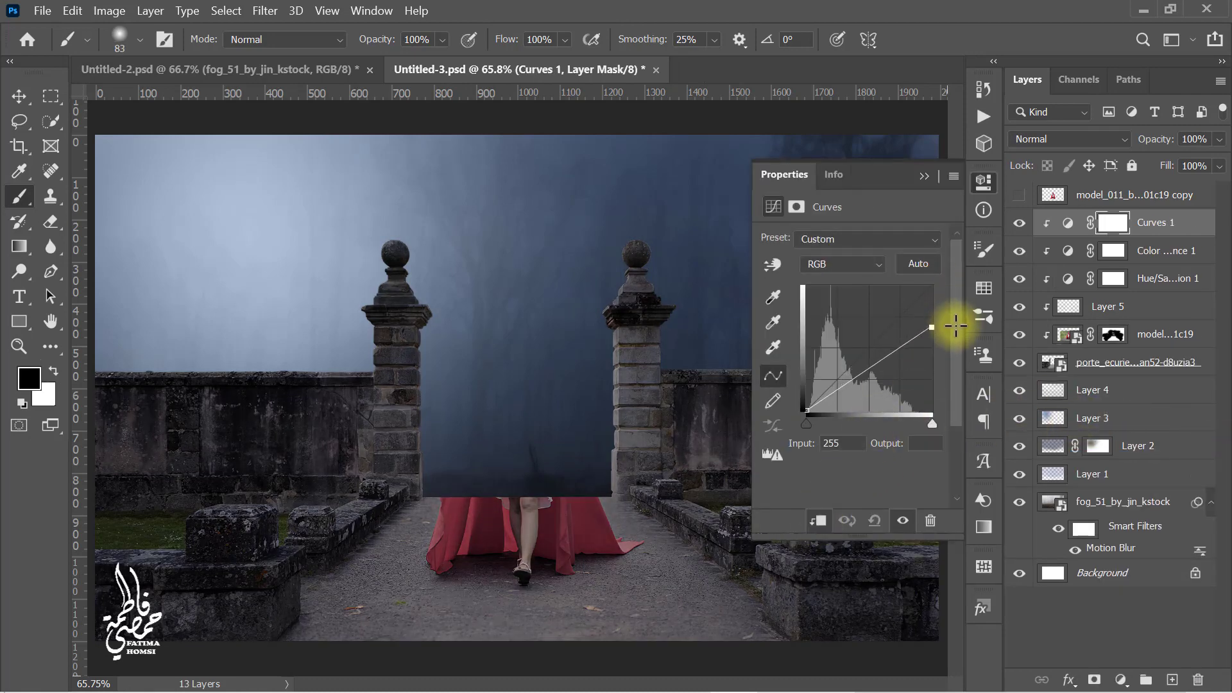
{"action": "left_click", "coordinate": [924, 177]}
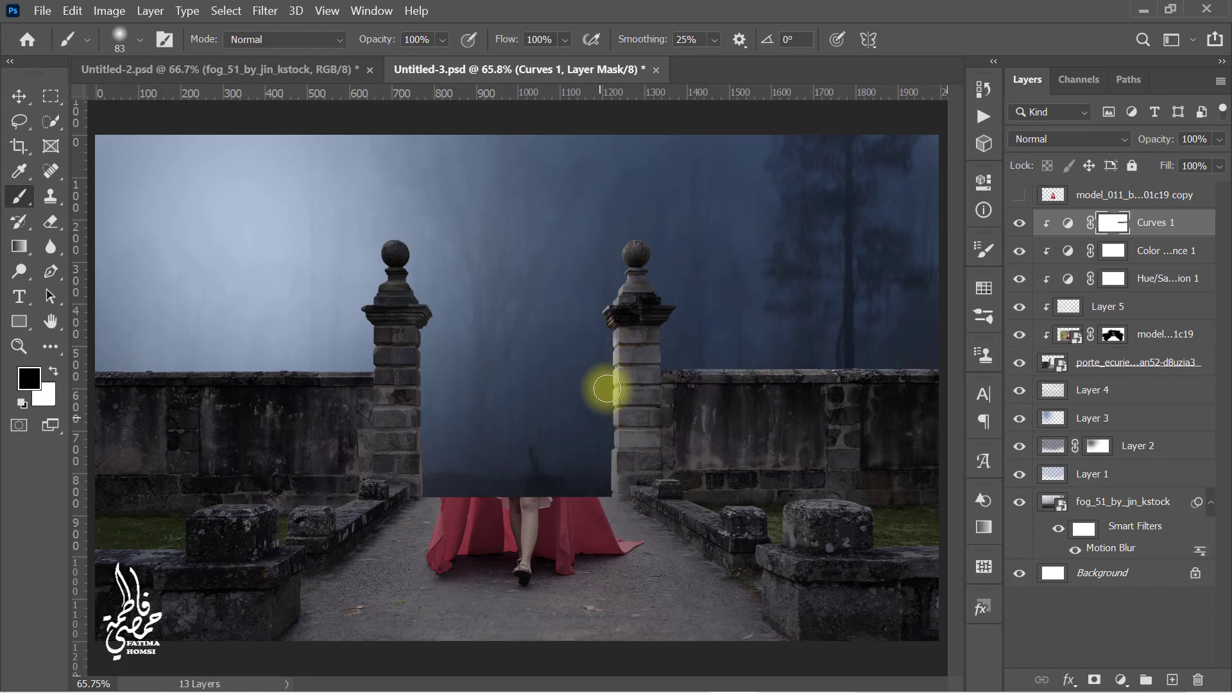
Step: Paint with black on the Curves mask to restore brightness around the pillars and gate opening
{"action": "mouse_move", "coordinate": [606, 388]}
{"action": "left_mouse_down"}
{"action": "mouse_move", "coordinate": [608, 481]}
{"action": "mouse_move", "coordinate": [498, 498]}
{"action": "mouse_move", "coordinate": [432, 481]}
{"action": "left_mouse_up"}
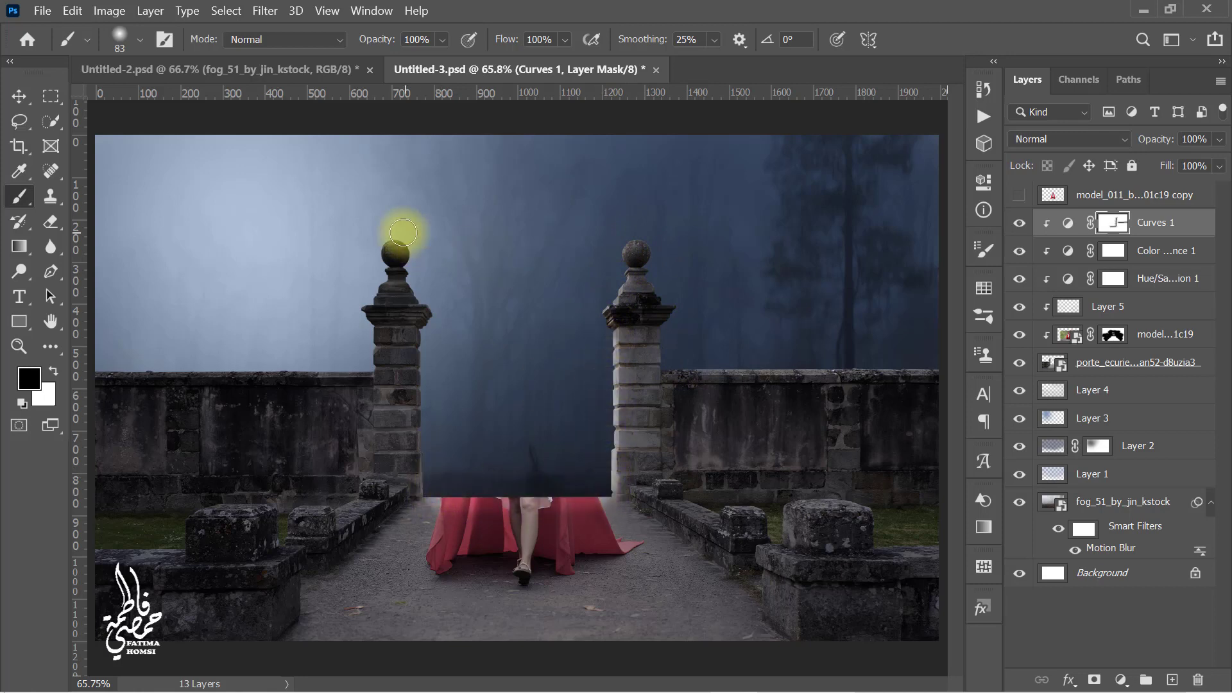
{"action": "left_click_drag", "start_coordinate": [379, 279], "coordinate": [365, 357]}
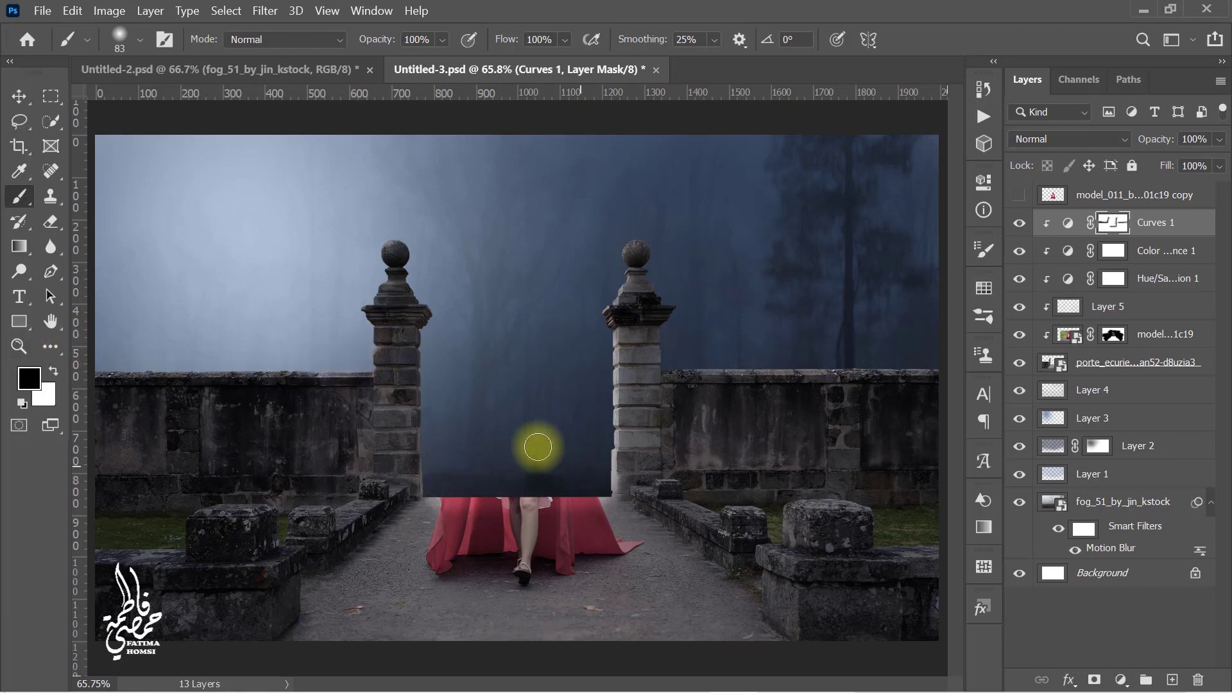
{"action": "left_click_drag", "start_coordinate": [530, 443], "coordinate": [555, 442], "text": "alt"}
{"action": "mouse_move", "coordinate": [638, 514]}
{"action": "left_mouse_down"}
{"action": "mouse_move", "coordinate": [552, 498]}
{"action": "mouse_move", "coordinate": [514, 474]}
{"action": "mouse_move", "coordinate": [700, 546]}
{"action": "mouse_move", "coordinate": [746, 594]}
{"action": "mouse_move", "coordinate": [615, 527]}
{"action": "left_mouse_up"}
{"action": "key", "text": "bracketleft"}
{"action": "key", "text": "bracketleft"}
{"action": "key", "text": "bracketleft"}
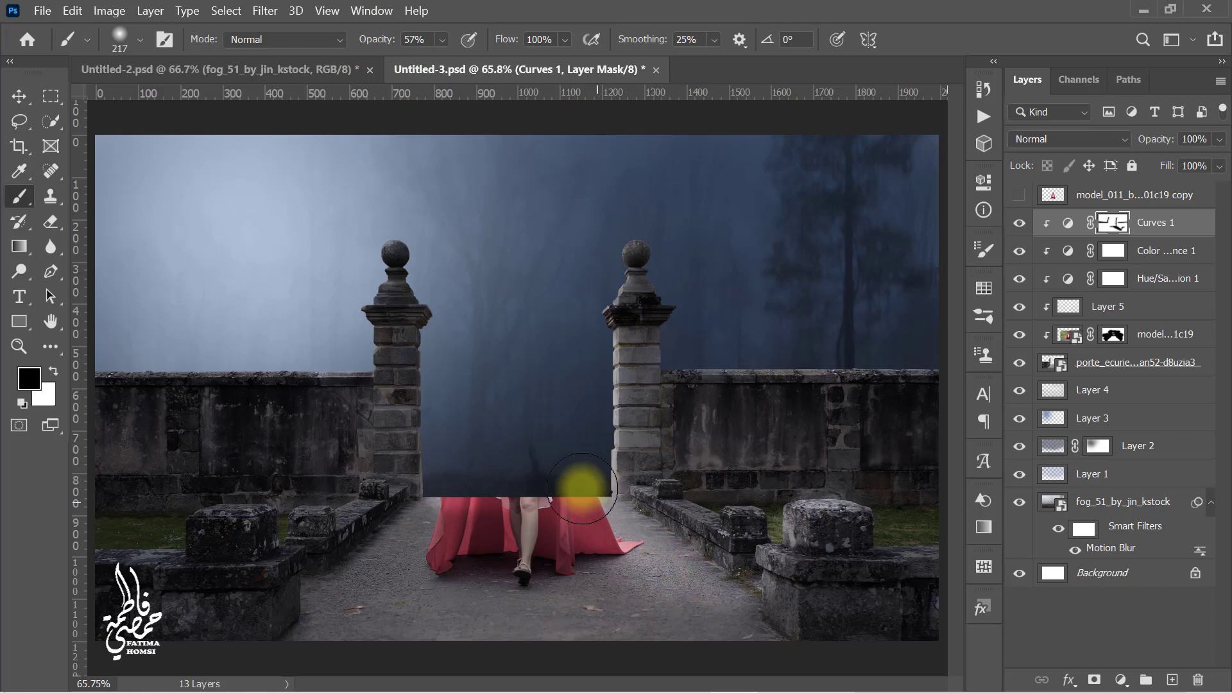
Step: Add a new layer clipped to the model, fill it with 50% Gray and set its blend mode to Overlay
{"action": "left_click", "coordinate": [64, 378]}
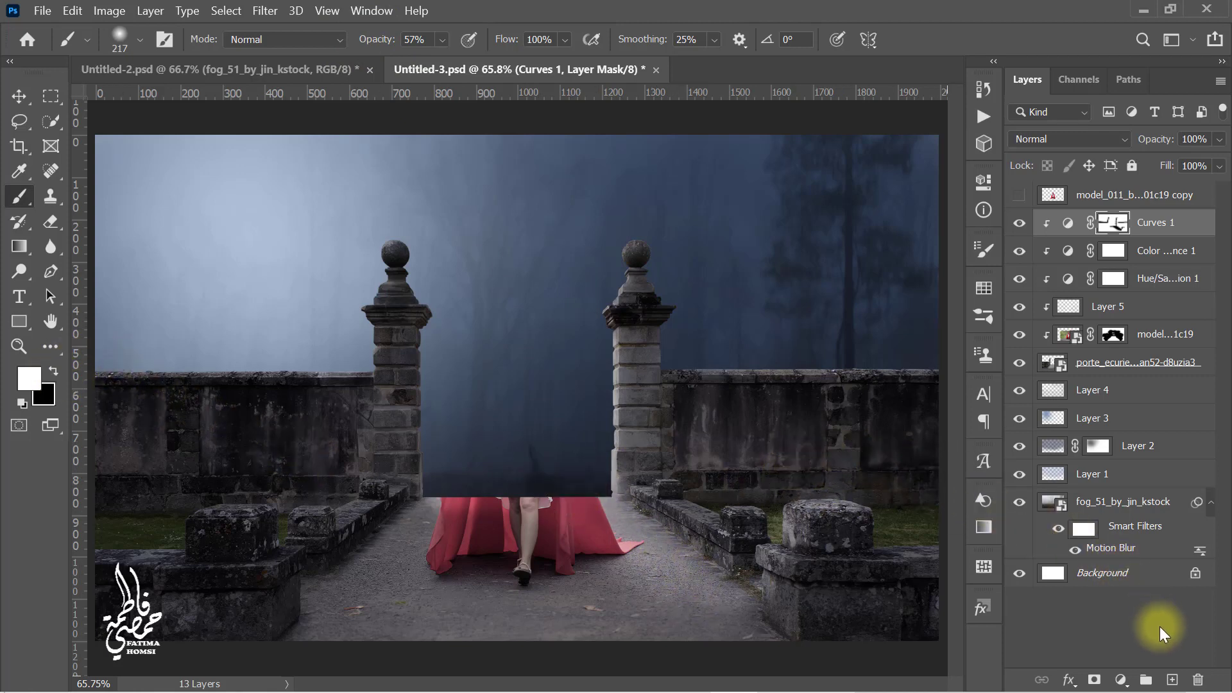
{"action": "left_click", "coordinate": [1171, 680]}
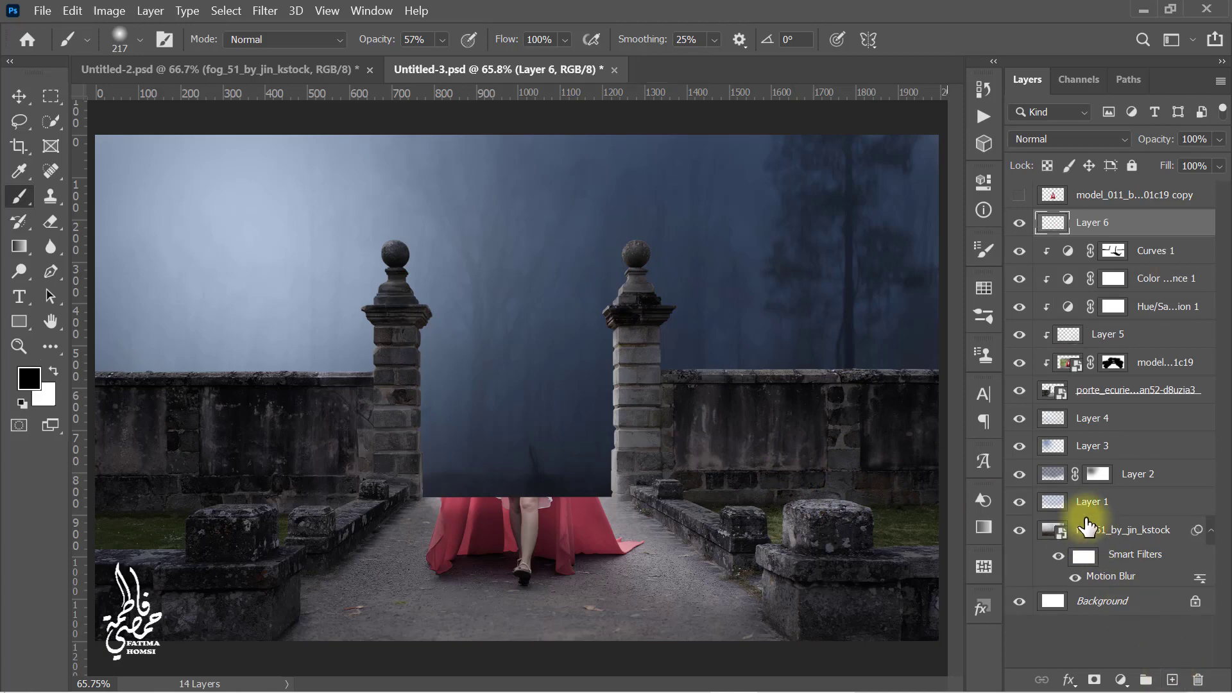
{"action": "right_click", "coordinate": [1162, 234]}
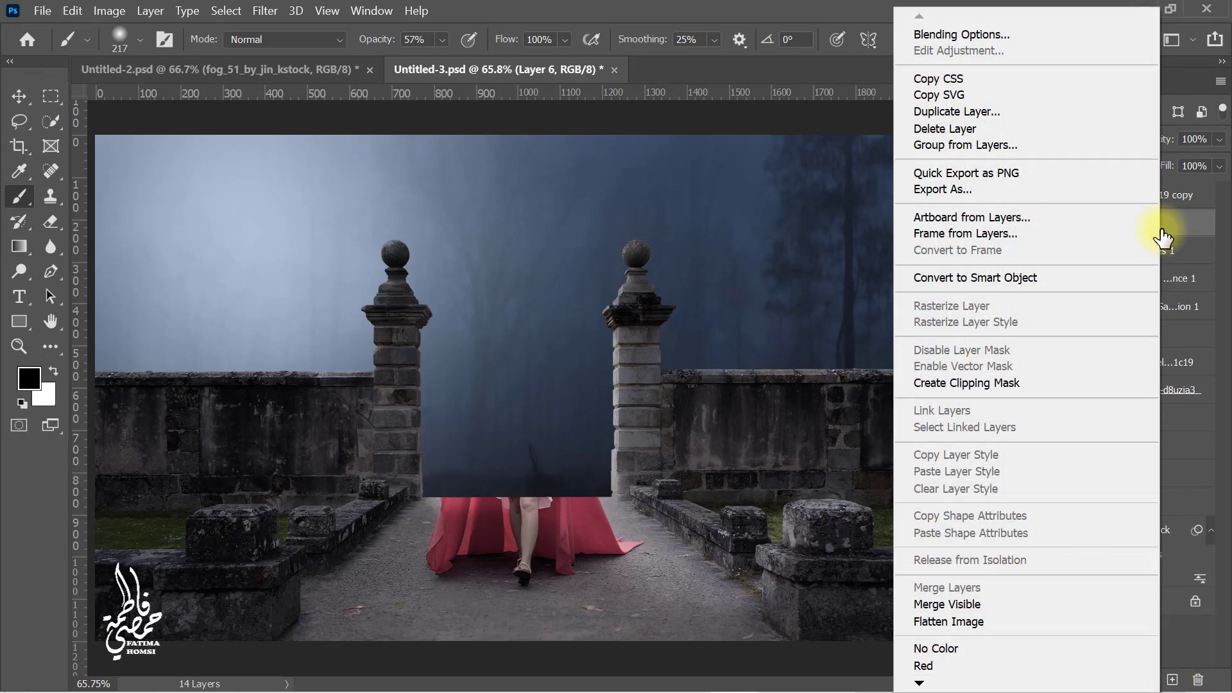
{"action": "left_click", "coordinate": [1092, 384]}
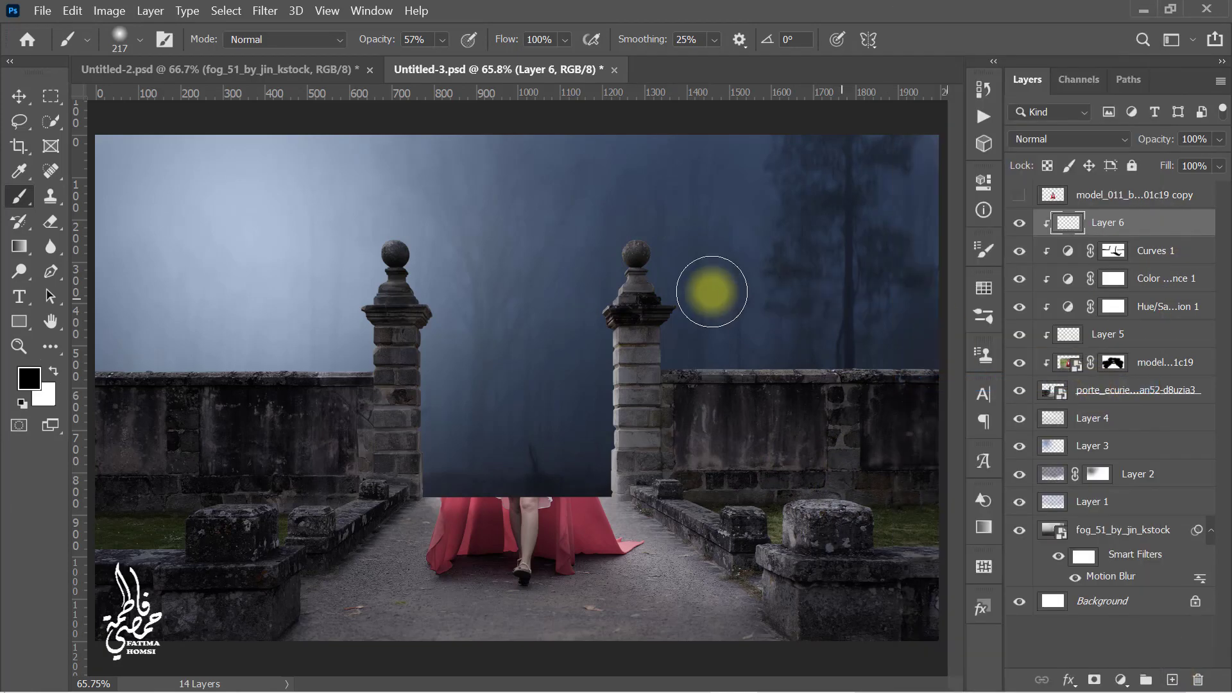
{"action": "left_click", "coordinate": [70, 14]}
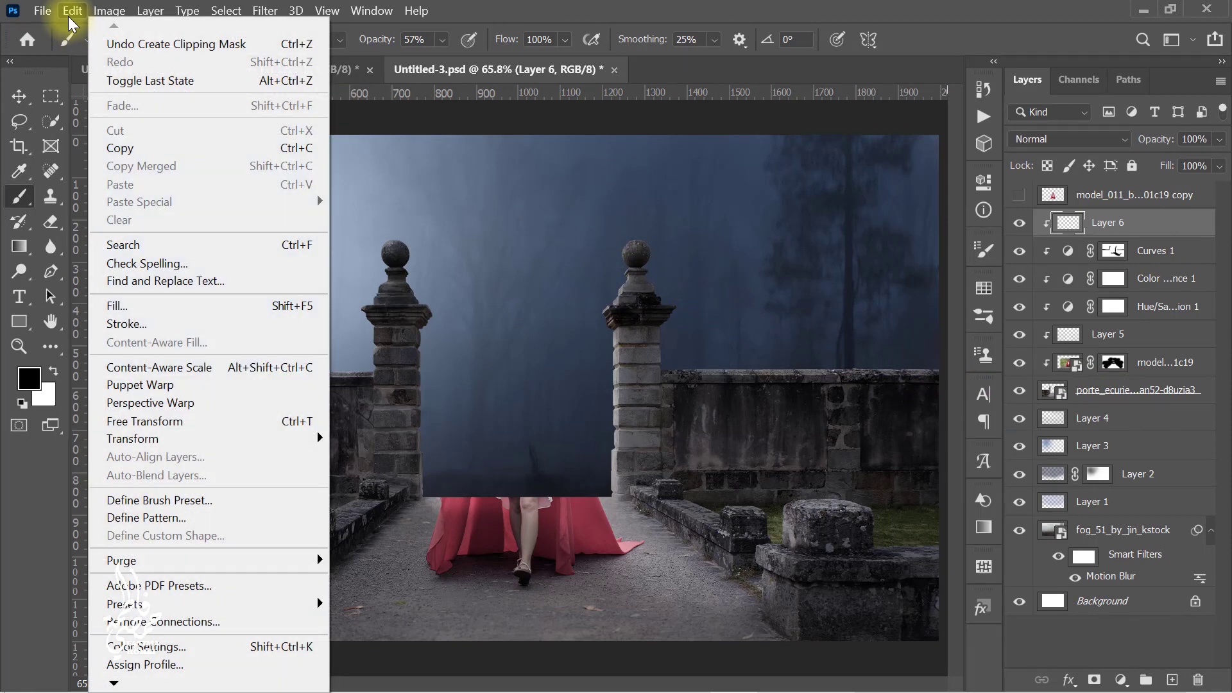
{"action": "left_click", "coordinate": [206, 308]}
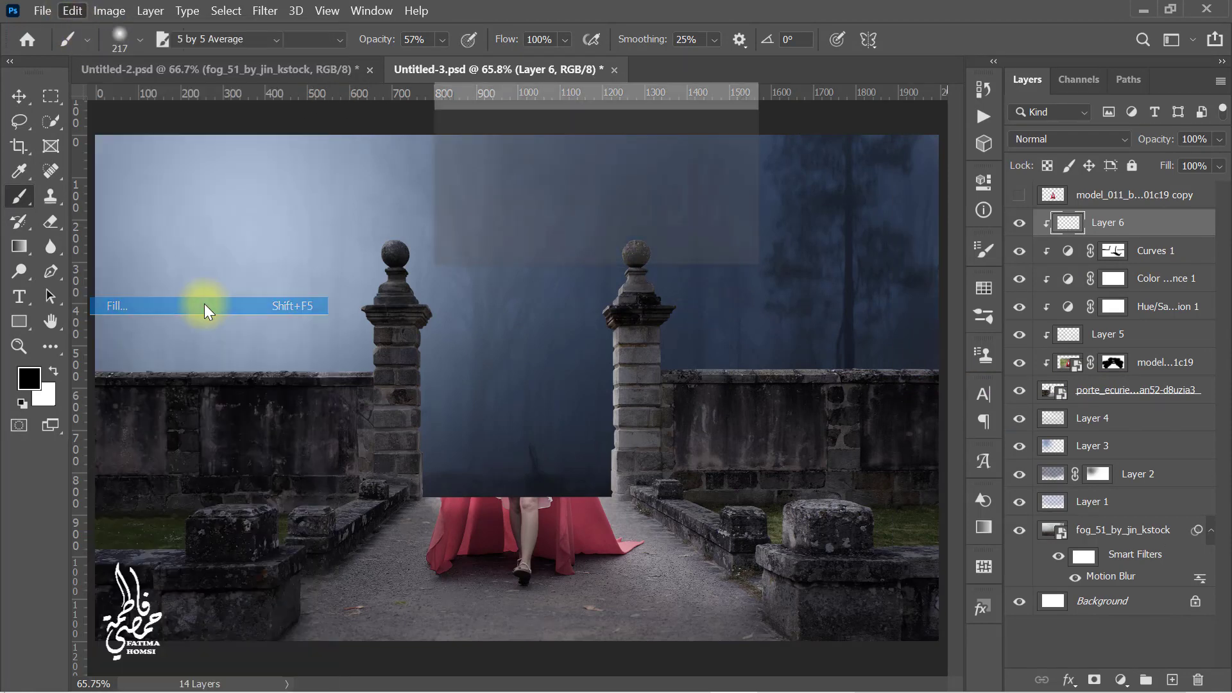
{"action": "left_click", "coordinate": [627, 132]}
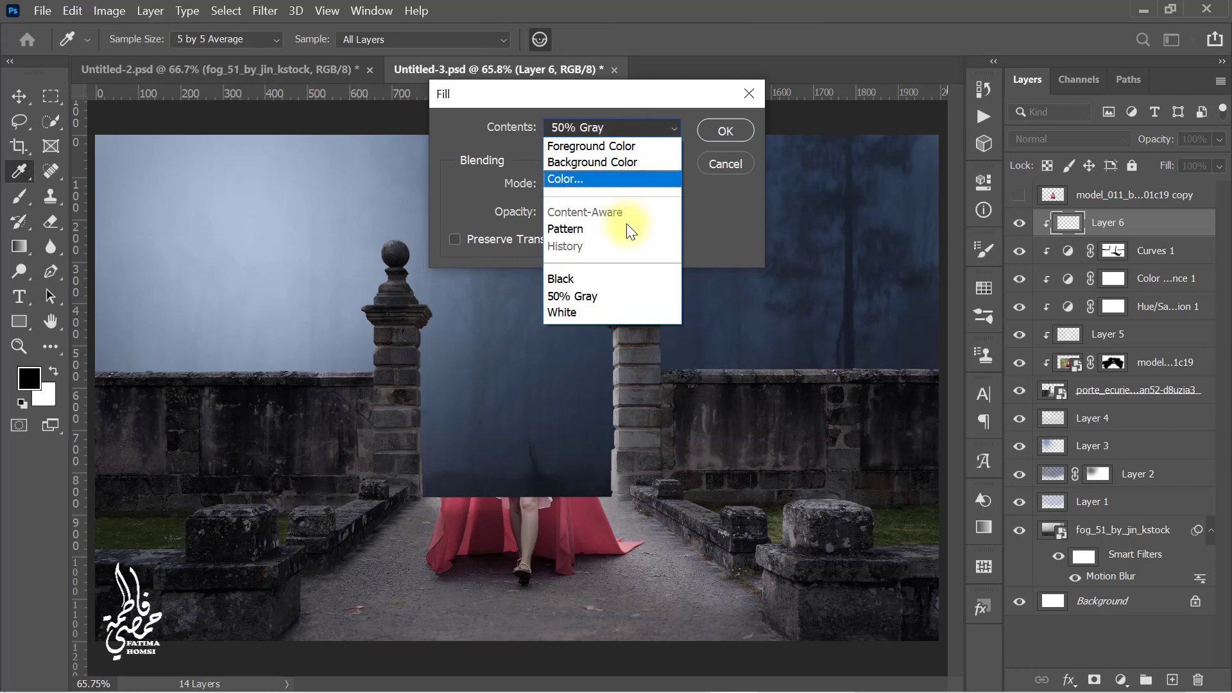
{"action": "left_click", "coordinate": [621, 291]}
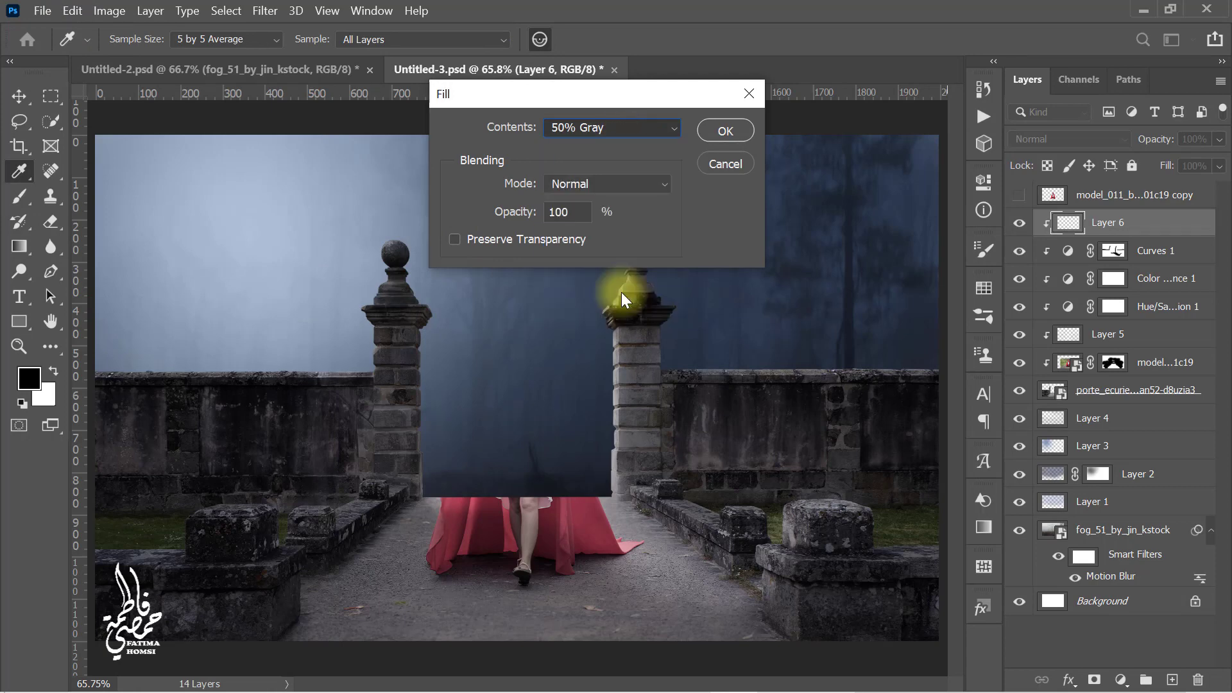
{"action": "left_click", "coordinate": [716, 131]}
{"action": "key", "text": "b"}
{"action": "left_click", "coordinate": [1073, 142]}
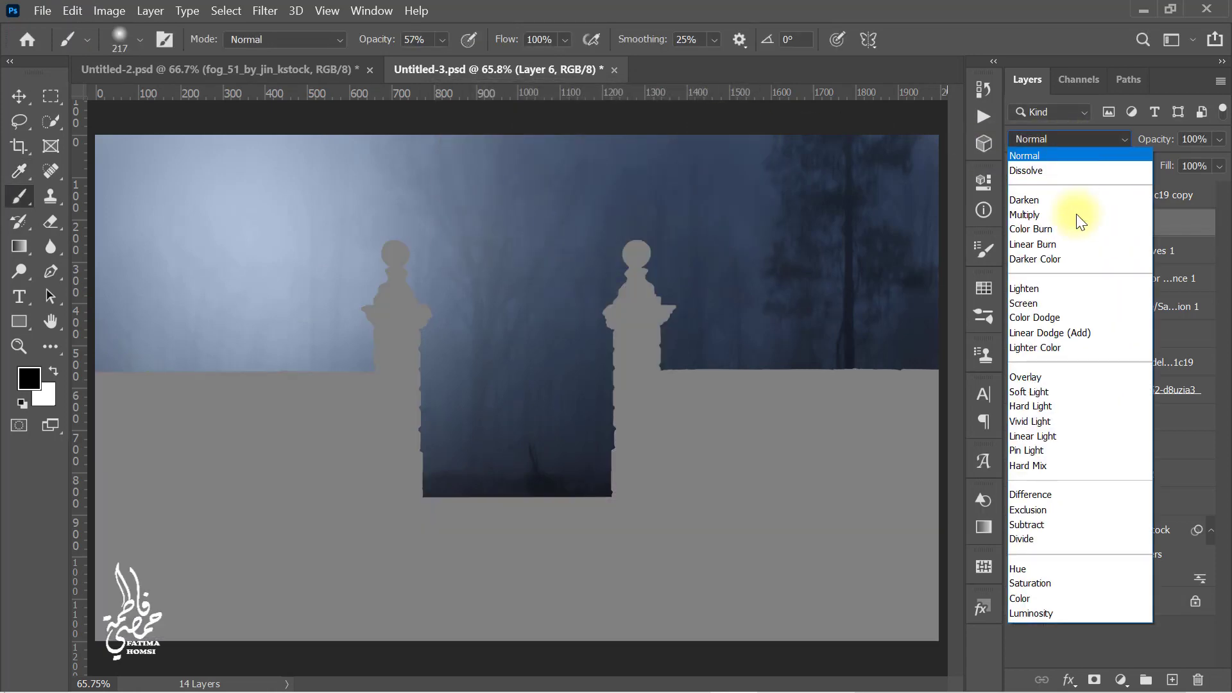
{"action": "left_click", "coordinate": [1069, 378]}
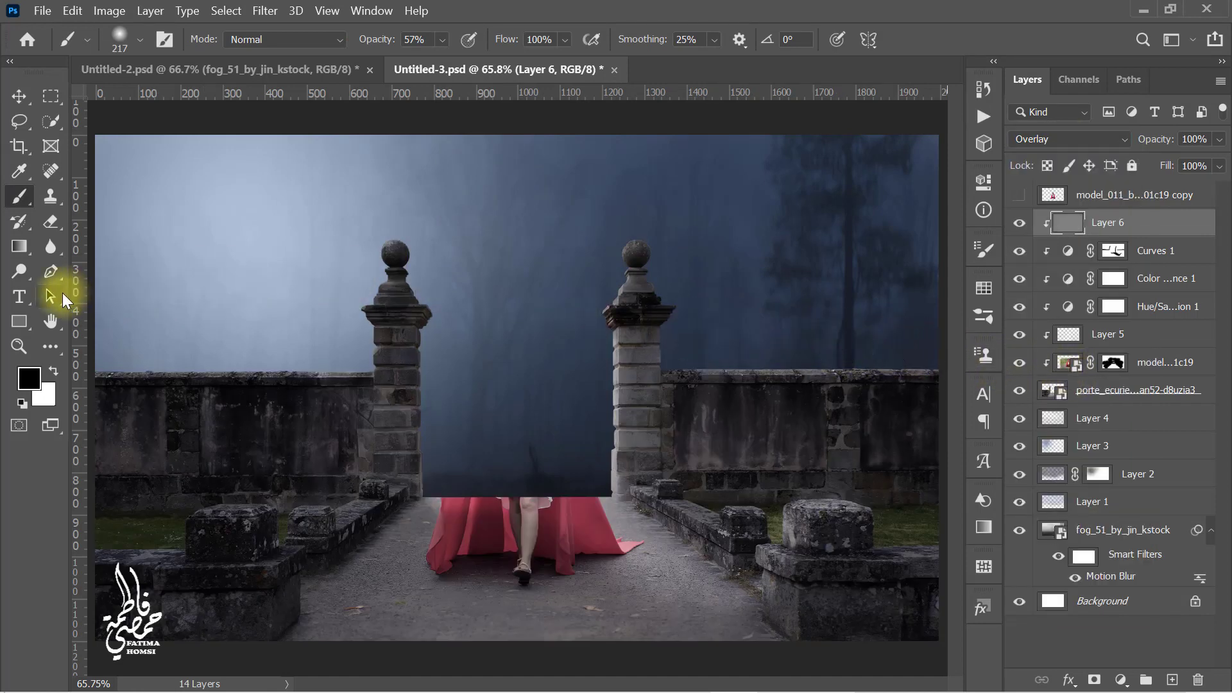
Step: Use the Burn tool at 30% exposure on the gray overlay layer to darken the model's edges
{"action": "left_click", "coordinate": [18, 271]}
{"action": "left_click", "coordinate": [134, 286]}
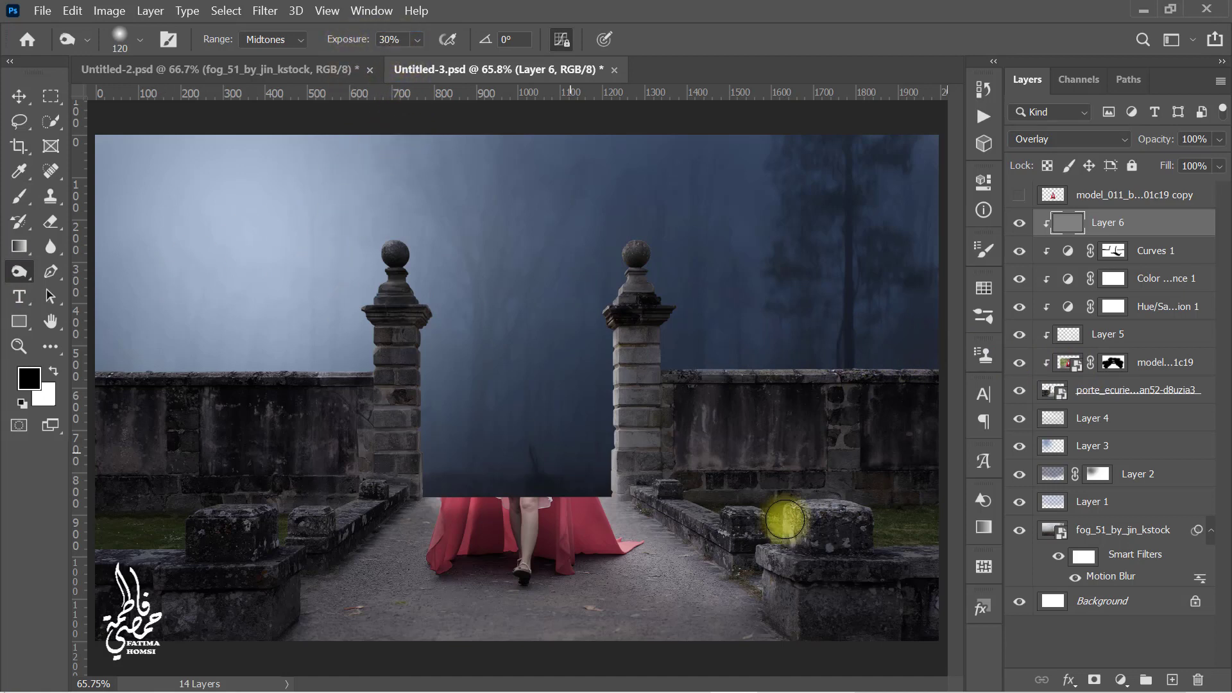
{"action": "left_click_drag", "start_coordinate": [878, 597], "coordinate": [933, 597]}
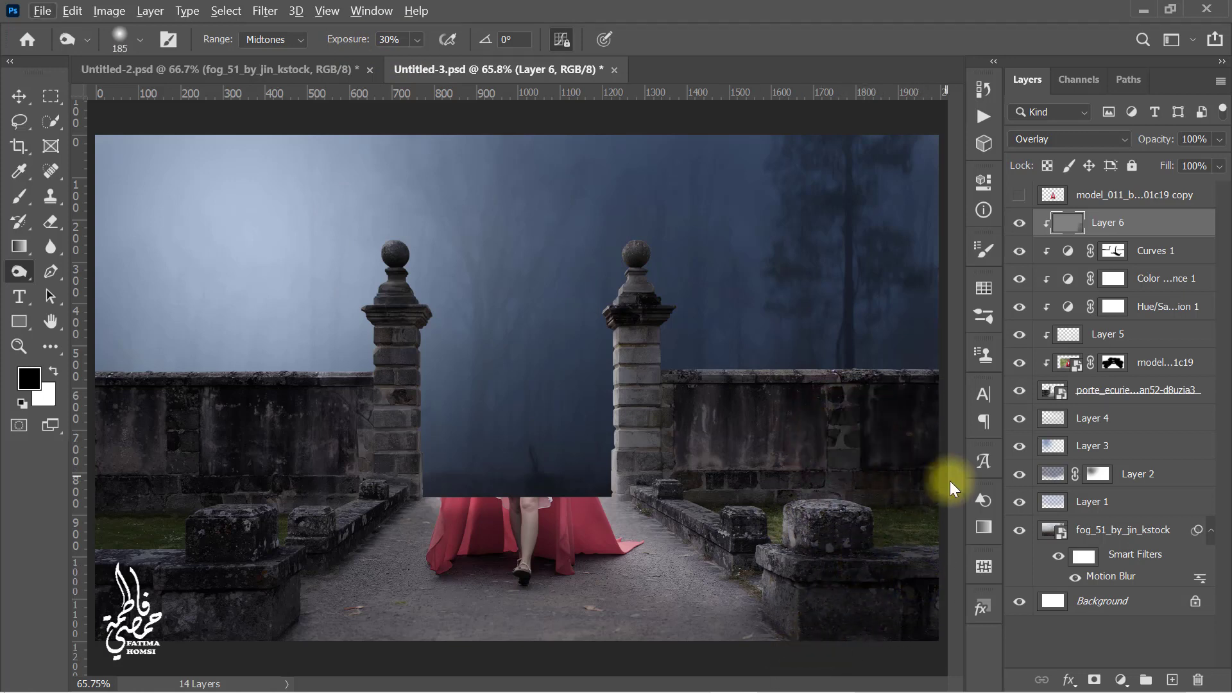
{"action": "mouse_move", "coordinate": [787, 475]}
{"action": "left_mouse_down"}
{"action": "mouse_move", "coordinate": [654, 461]}
{"action": "mouse_move", "coordinate": [646, 351]}
{"action": "mouse_move", "coordinate": [655, 414]}
{"action": "mouse_move", "coordinate": [931, 419]}
{"action": "mouse_move", "coordinate": [722, 465]}
{"action": "mouse_move", "coordinate": [647, 461]}
{"action": "mouse_move", "coordinate": [666, 276]}
{"action": "mouse_move", "coordinate": [660, 311]}
{"action": "left_mouse_up"}
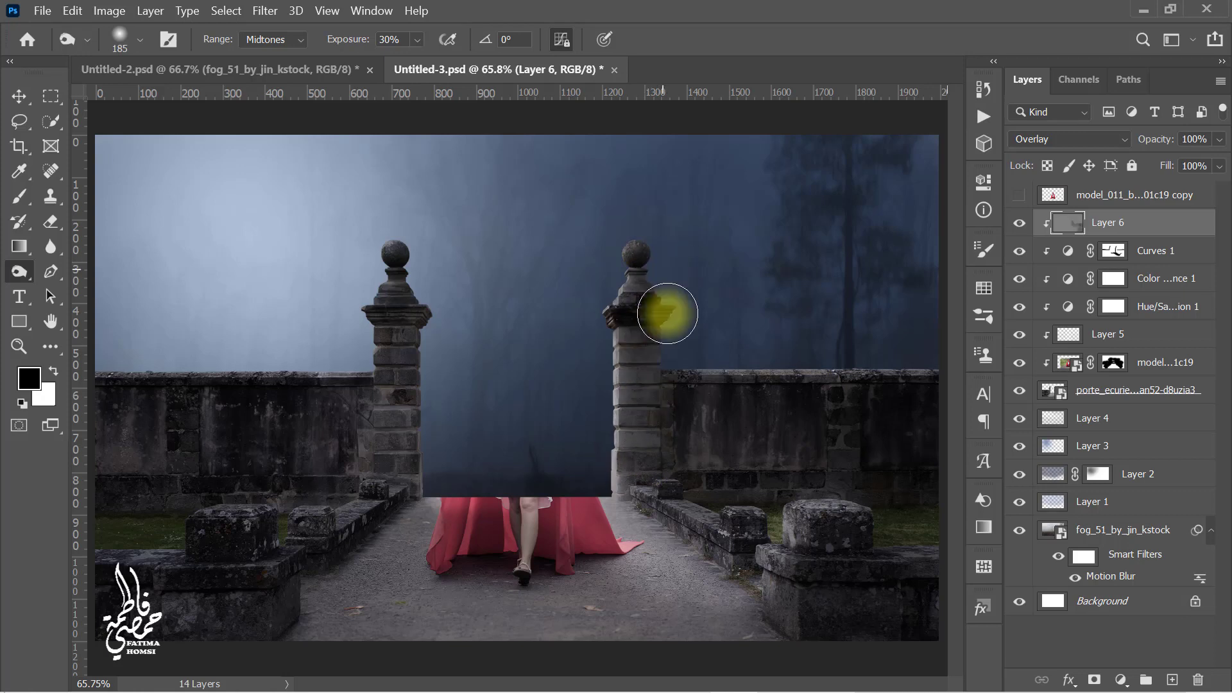
{"action": "mouse_move", "coordinate": [361, 422]}
{"action": "left_mouse_down"}
{"action": "mouse_move", "coordinate": [102, 422]}
{"action": "mouse_move", "coordinate": [382, 444]}
{"action": "mouse_move", "coordinate": [386, 474]}
{"action": "mouse_move", "coordinate": [123, 488]}
{"action": "mouse_move", "coordinate": [241, 520]}
{"action": "mouse_move", "coordinate": [274, 580]}
{"action": "mouse_move", "coordinate": [236, 605]}
{"action": "mouse_move", "coordinate": [200, 570]}
{"action": "mouse_move", "coordinate": [219, 620]}
{"action": "mouse_move", "coordinate": [139, 653]}
{"action": "mouse_move", "coordinate": [116, 585]}
{"action": "mouse_move", "coordinate": [272, 589]}
{"action": "mouse_move", "coordinate": [257, 531]}
{"action": "mouse_move", "coordinate": [316, 540]}
{"action": "left_mouse_up"}
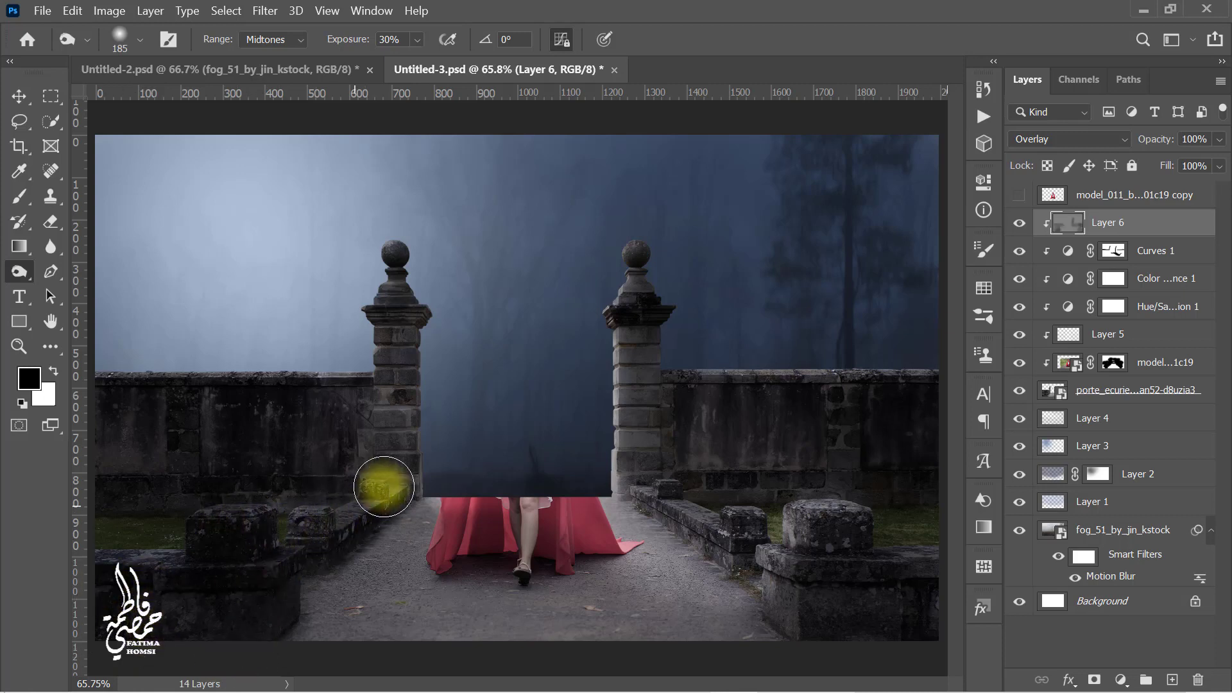
{"action": "left_click_drag", "start_coordinate": [385, 441], "coordinate": [353, 442]}
{"action": "mouse_move", "coordinate": [394, 483]}
{"action": "left_mouse_down"}
{"action": "mouse_move", "coordinate": [404, 338]}
{"action": "mouse_move", "coordinate": [388, 410]}
{"action": "mouse_move", "coordinate": [140, 488]}
{"action": "mouse_move", "coordinate": [406, 343]}
{"action": "left_mouse_up"}
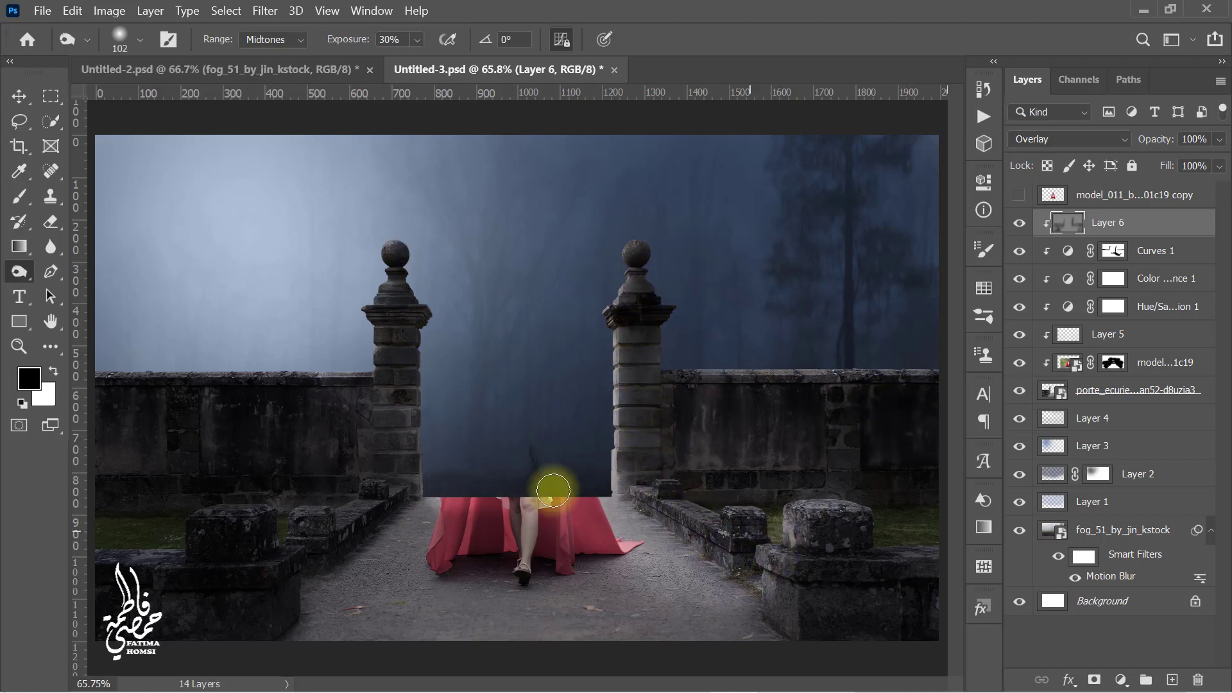
Step: Switch to the Dodge tool with 50% exposure and lighten parts of the model on the overlay layer
{"action": "left_click", "coordinate": [19, 279]}
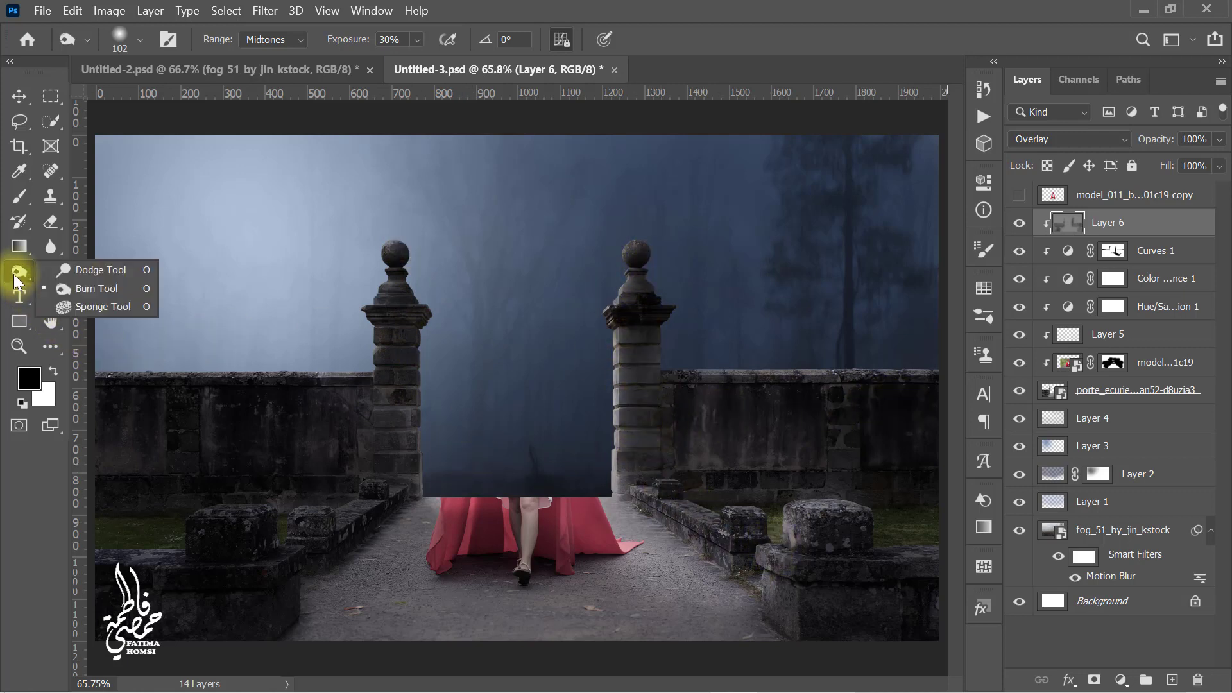
{"action": "left_click", "coordinate": [124, 268]}
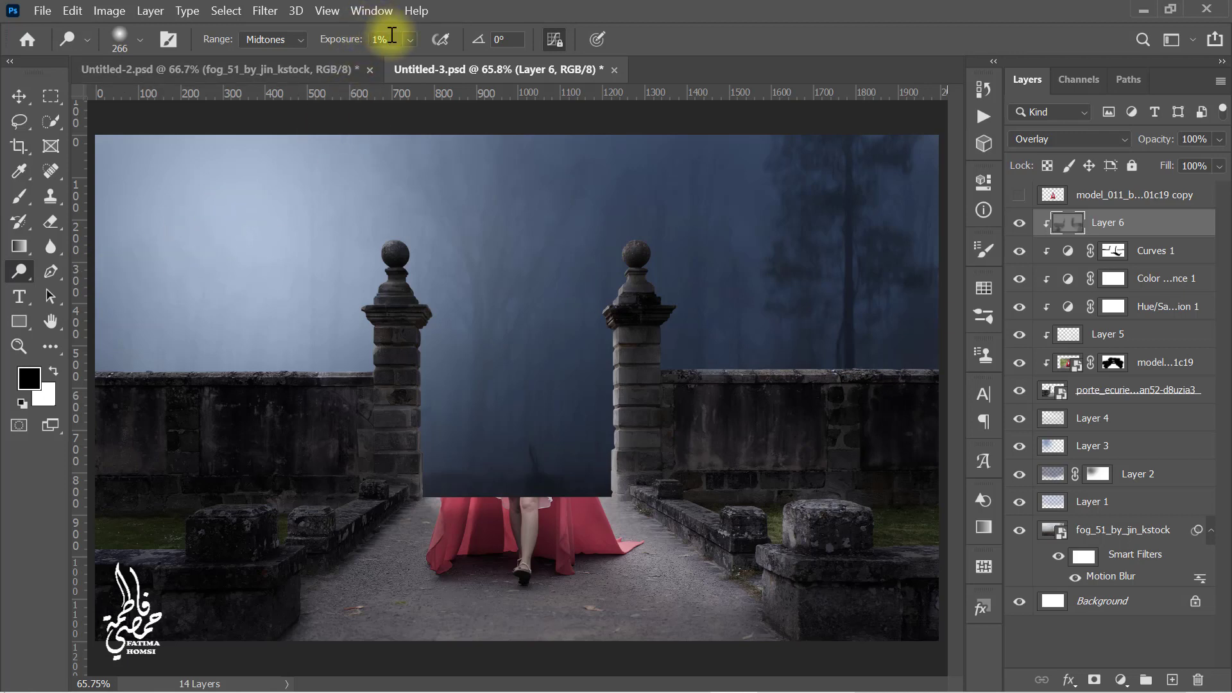
{"action": "left_click_drag", "start_coordinate": [392, 39], "coordinate": [316, 39]}
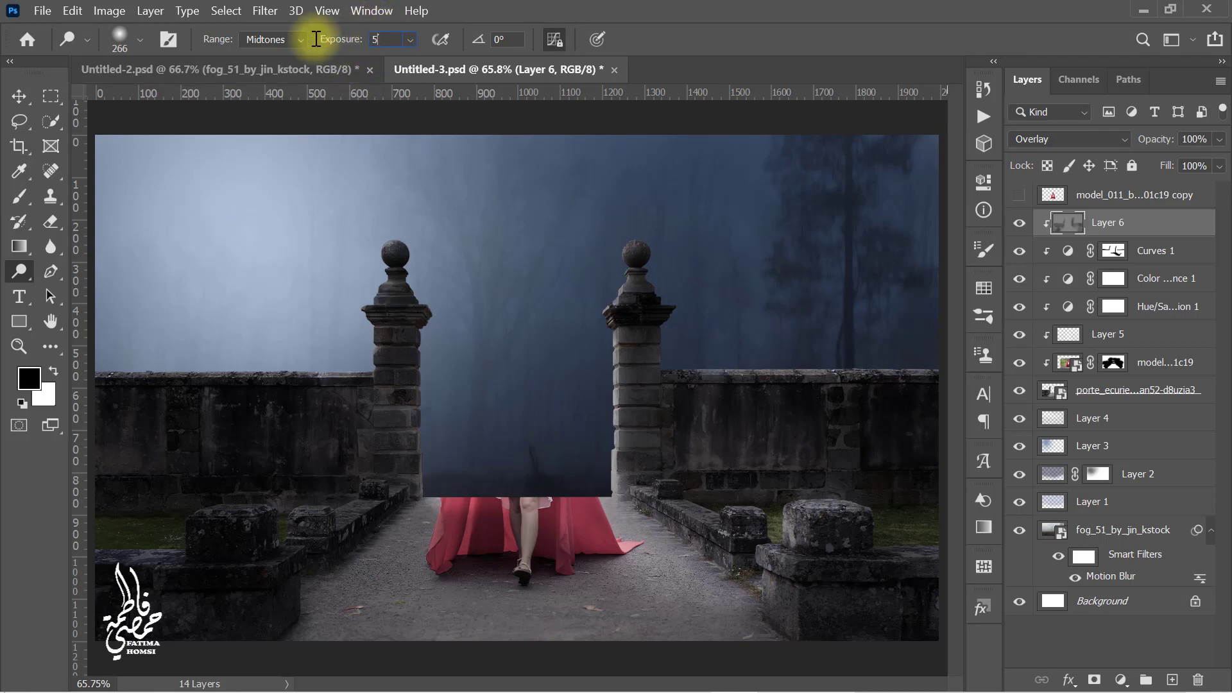
{"action": "left_click_drag", "start_coordinate": [888, 327], "coordinate": [845, 328]}
{"action": "left_click_drag", "start_coordinate": [926, 359], "coordinate": [913, 360]}
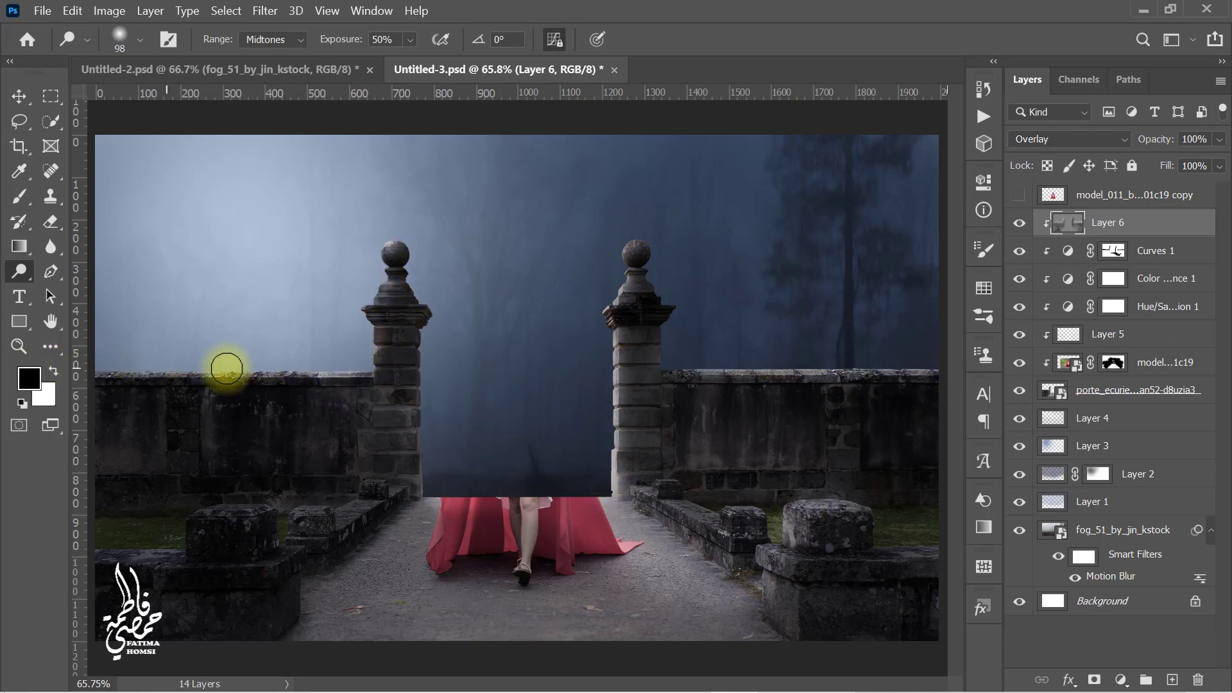
{"action": "key", "text": "bracketright"}
{"action": "key", "text": "bracketright"}
{"action": "key", "text": "bracketright"}
{"action": "key", "text": "bracketright"}
{"action": "mouse_move", "coordinate": [570, 479]}
{"action": "left_mouse_down"}
{"action": "mouse_move", "coordinate": [471, 482]}
{"action": "mouse_move", "coordinate": [540, 493]}
{"action": "left_mouse_up"}
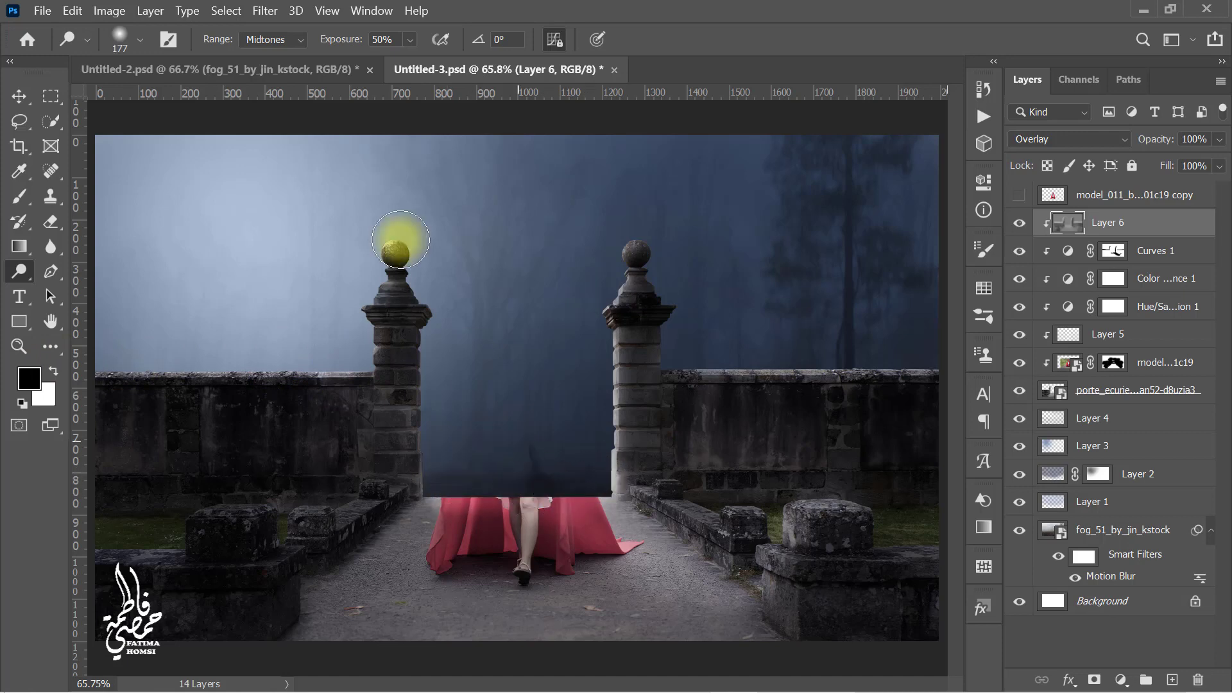
Step: Set the dodge exposure to 3% and lighten the cloak's lower edges
{"action": "left_click_drag", "start_coordinate": [392, 42], "coordinate": [346, 41]}
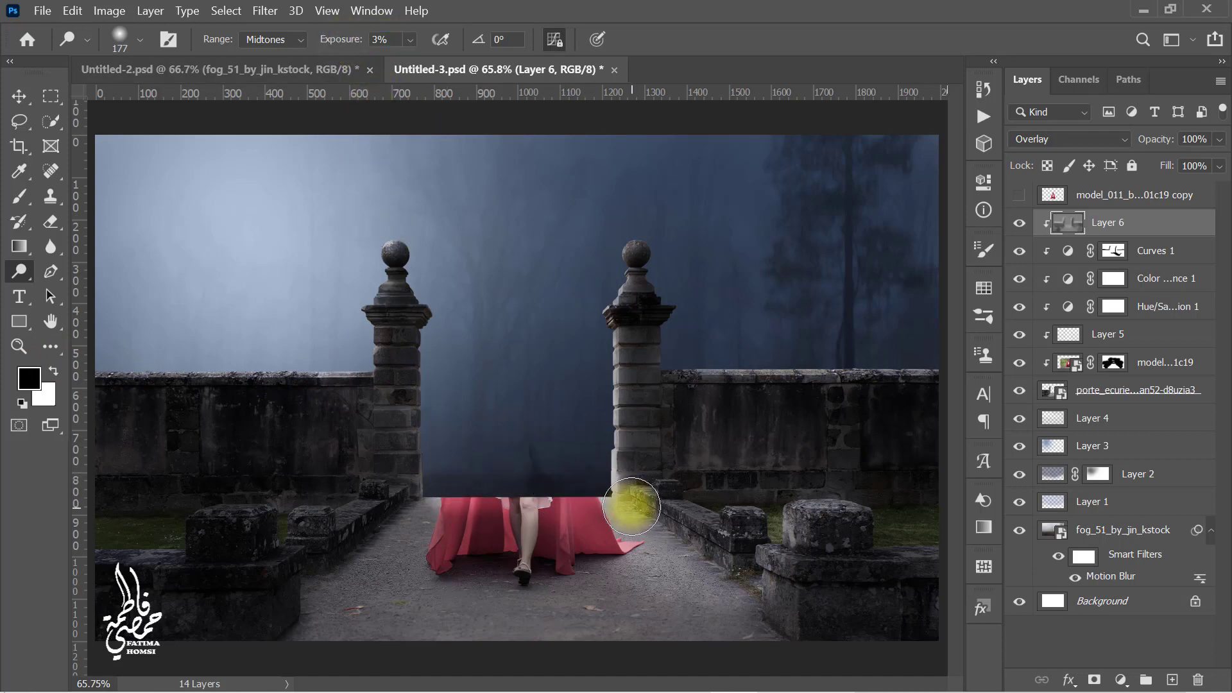
{"action": "left_click_drag", "start_coordinate": [579, 476], "coordinate": [596, 481]}
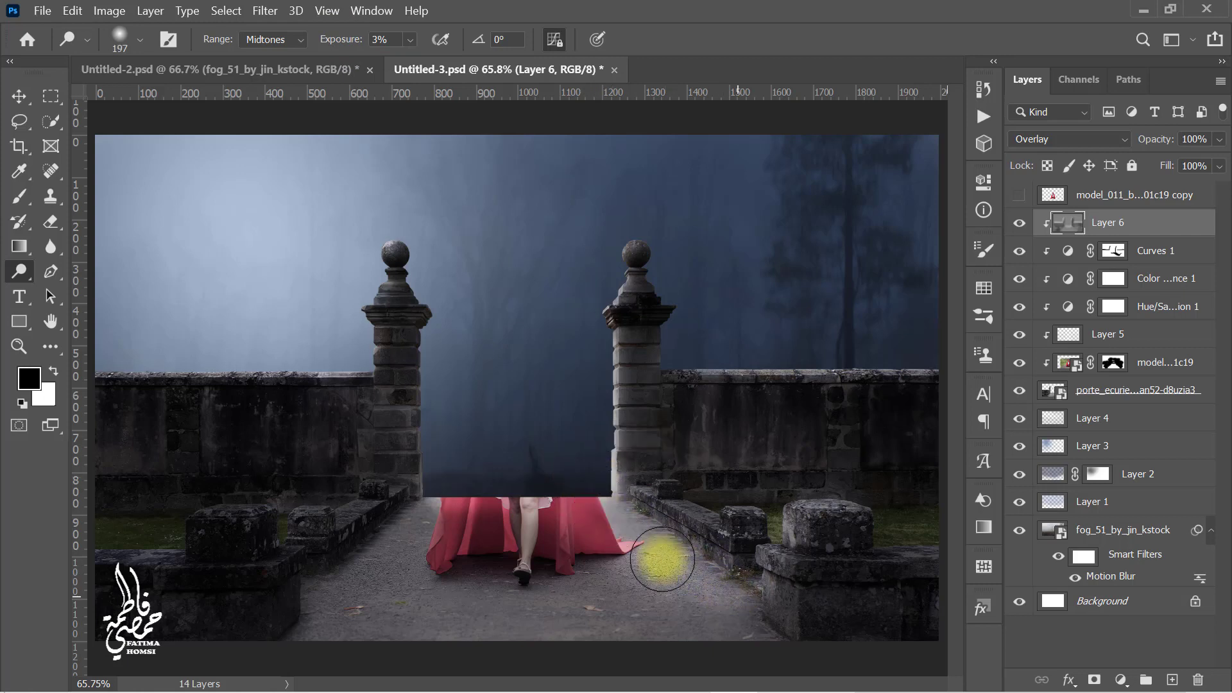
{"action": "mouse_move", "coordinate": [754, 545]}
{"action": "left_mouse_down"}
{"action": "mouse_move", "coordinate": [730, 547]}
{"action": "mouse_move", "coordinate": [786, 528]}
{"action": "mouse_move", "coordinate": [748, 577]}
{"action": "mouse_move", "coordinate": [810, 501]}
{"action": "left_mouse_up"}
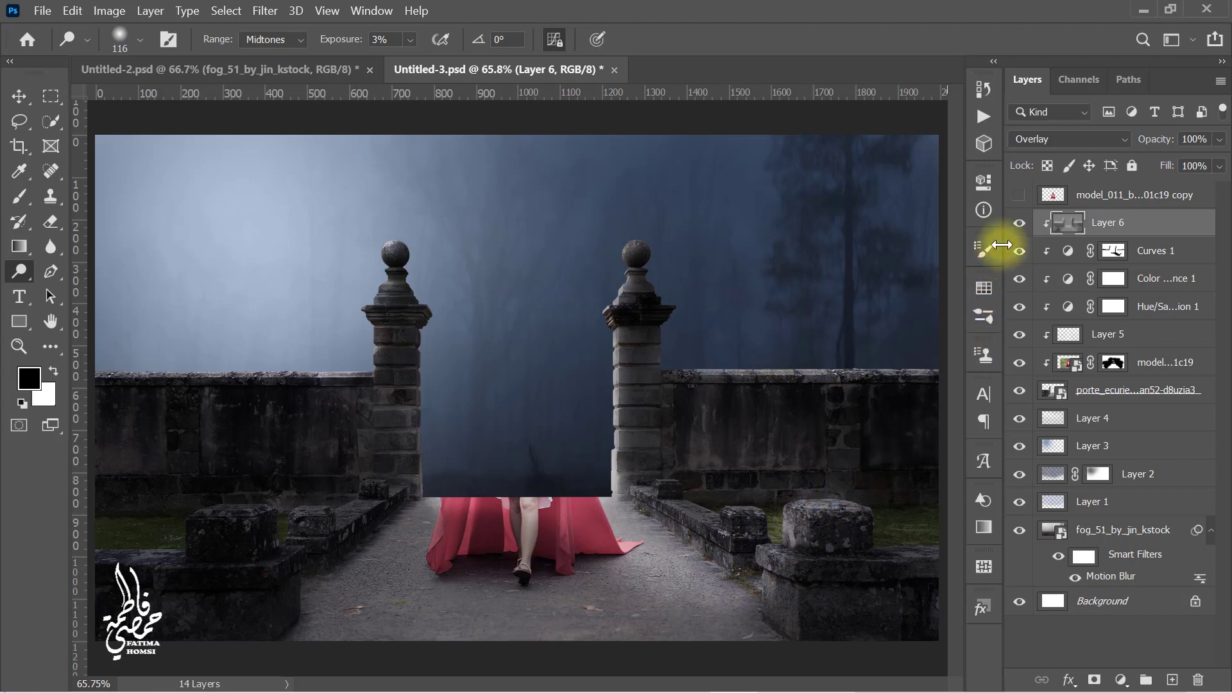
Step: Compare the overlay layer on and off, then group all the composite layers together
{"action": "left_click", "coordinate": [1022, 225]}
{"action": "left_click", "coordinate": [1021, 223]}
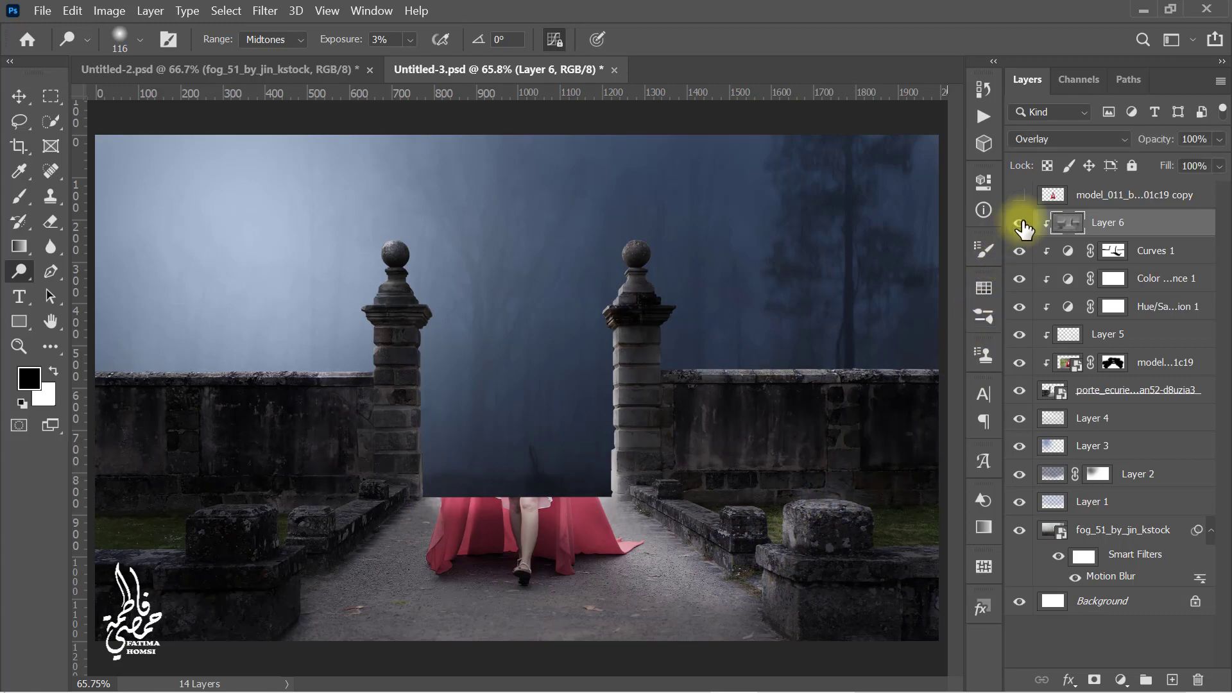
{"action": "left_click", "coordinate": [1140, 577], "text": "shift"}
{"action": "key", "text": "ctrl+g"}
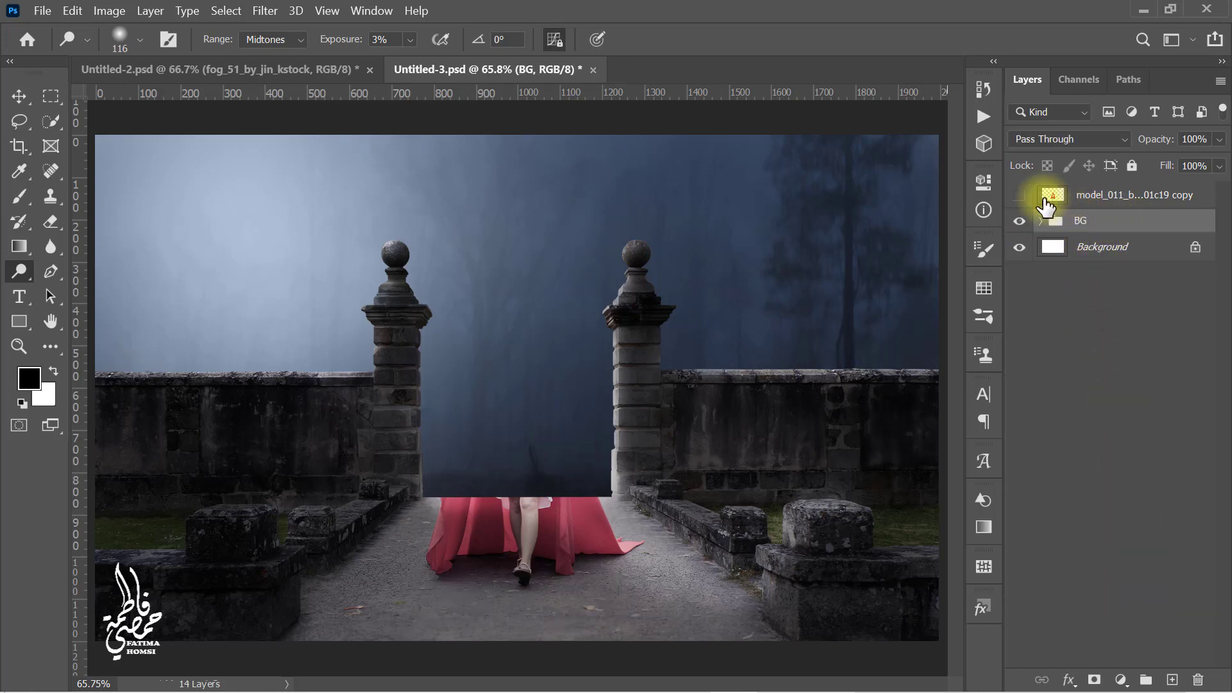
Step: Show and select the model layer, then add a Hue/Saturation adjustment clipped to it and reduce the cloak's saturation
{"action": "left_click", "coordinate": [1020, 196]}
{"action": "left_click", "coordinate": [1123, 195]}
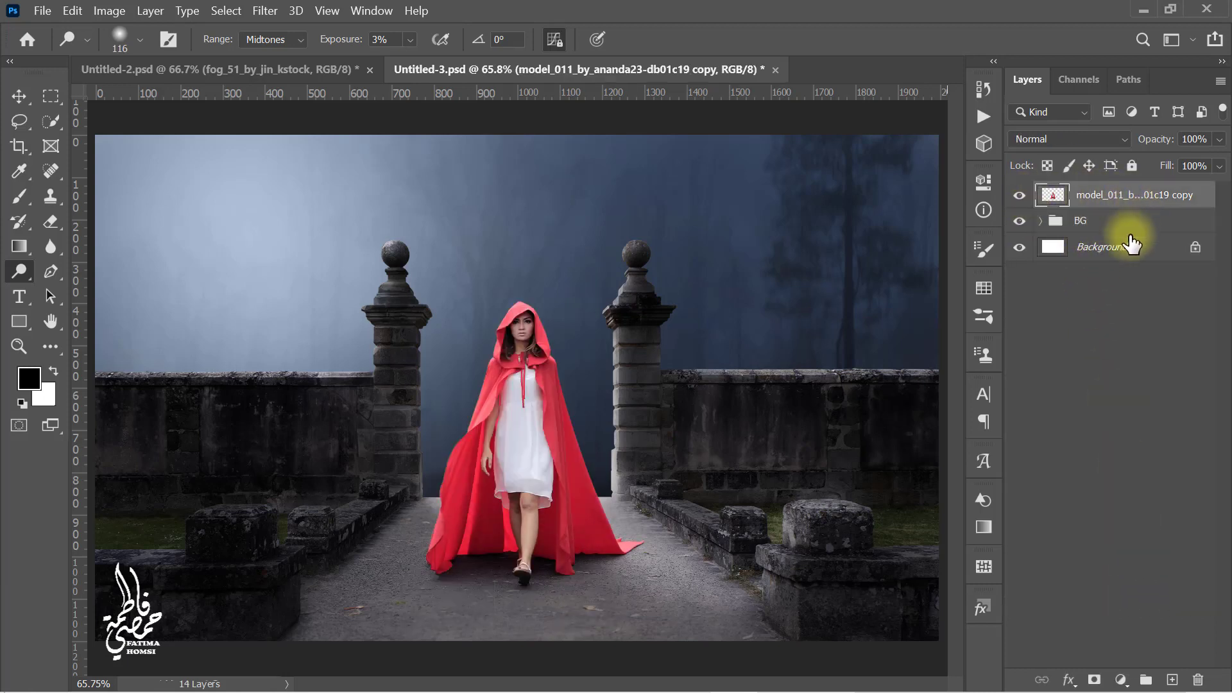
{"action": "left_click", "coordinate": [1121, 680]}
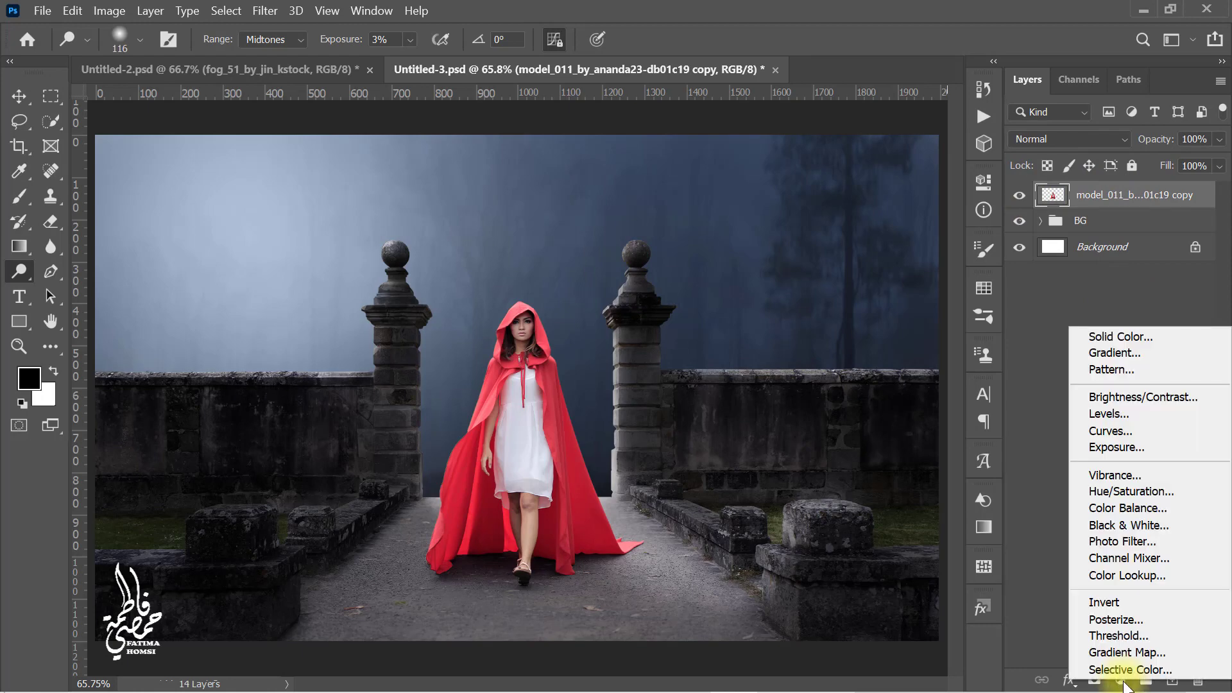
{"action": "left_click", "coordinate": [1186, 491]}
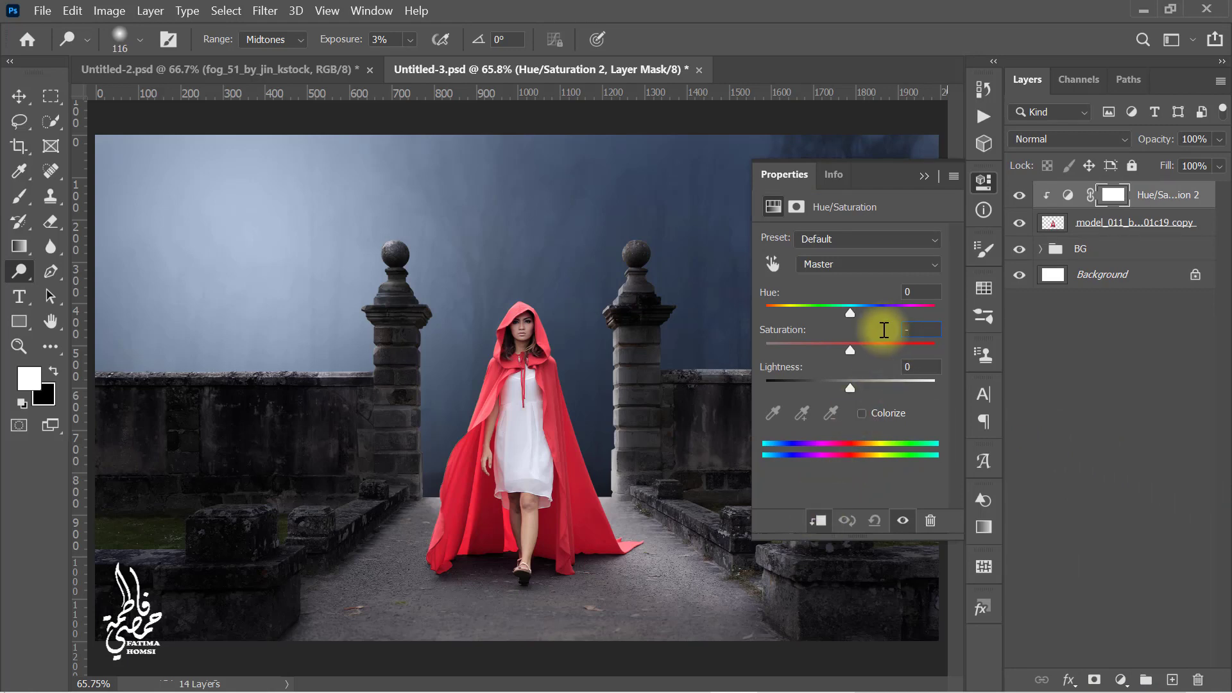
{"action": "left_click", "coordinate": [923, 176]}
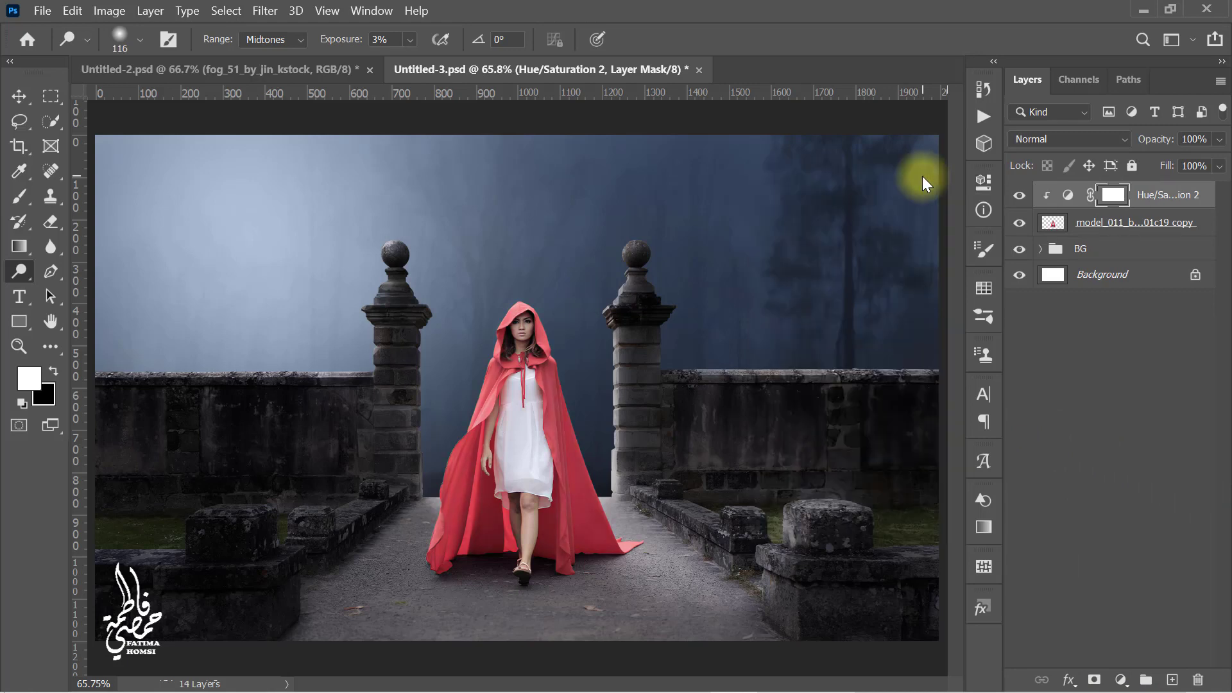
Step: Add a clipped Curves adjustment and pull the curve's highlight point down to darken the model
{"action": "left_click", "coordinate": [1121, 681]}
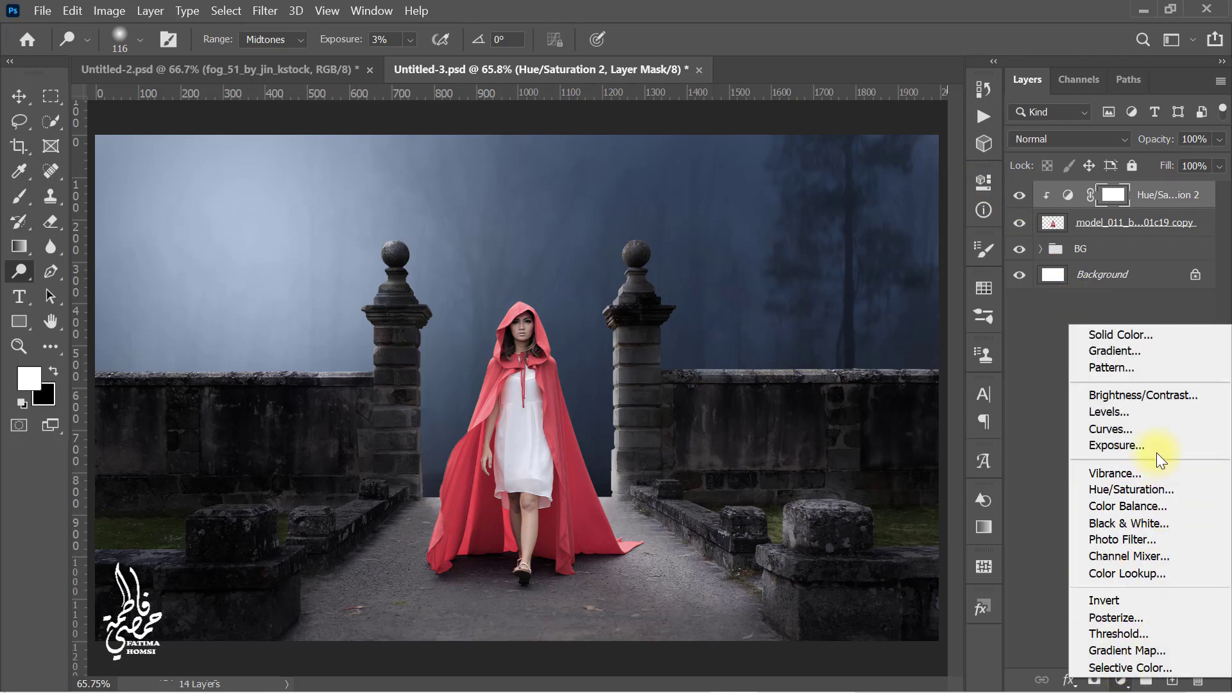
{"action": "left_click", "coordinate": [1157, 431]}
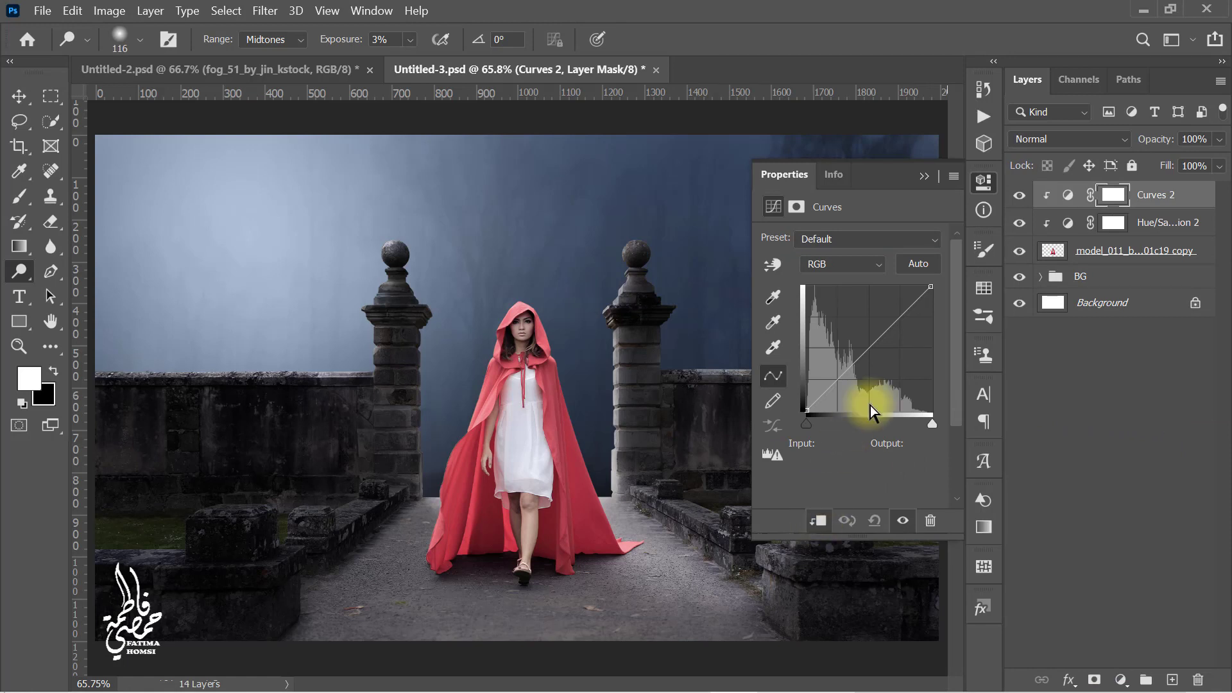
{"action": "left_click_drag", "start_coordinate": [934, 293], "coordinate": [948, 309]}
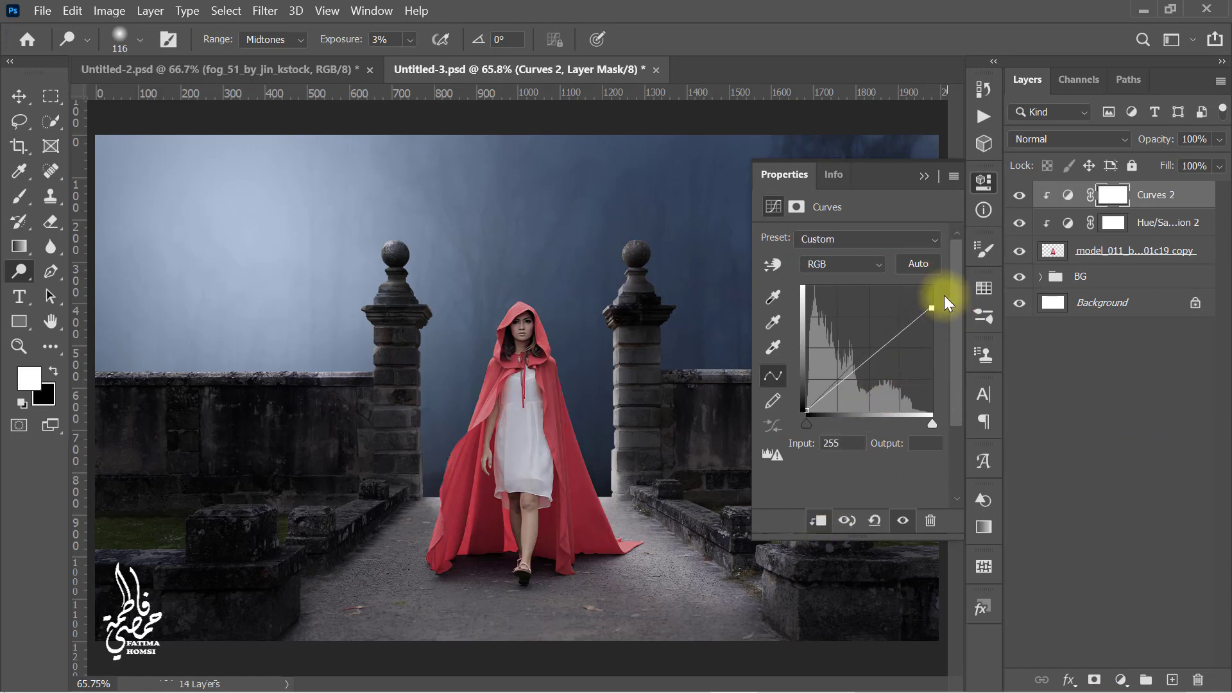
{"action": "left_click", "coordinate": [926, 175]}
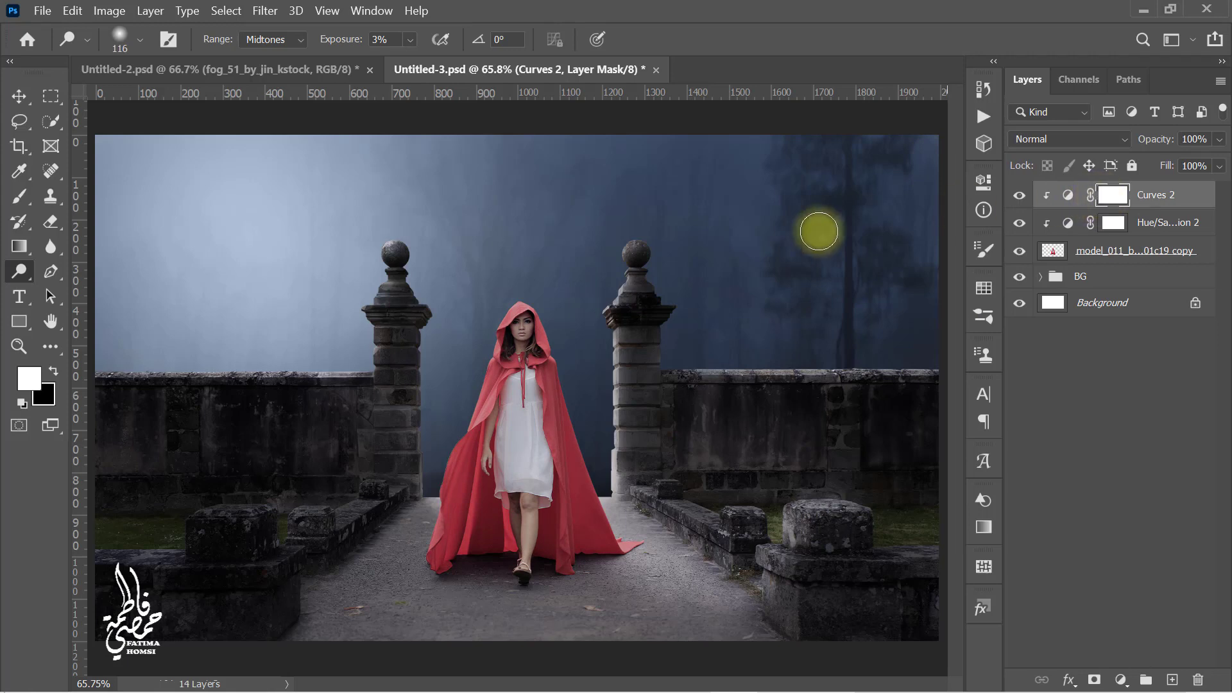
Step: Paint black at 60% opacity on the Curves mask to bring back brightness on parts of the cloak and legs
{"action": "left_click", "coordinate": [20, 200]}
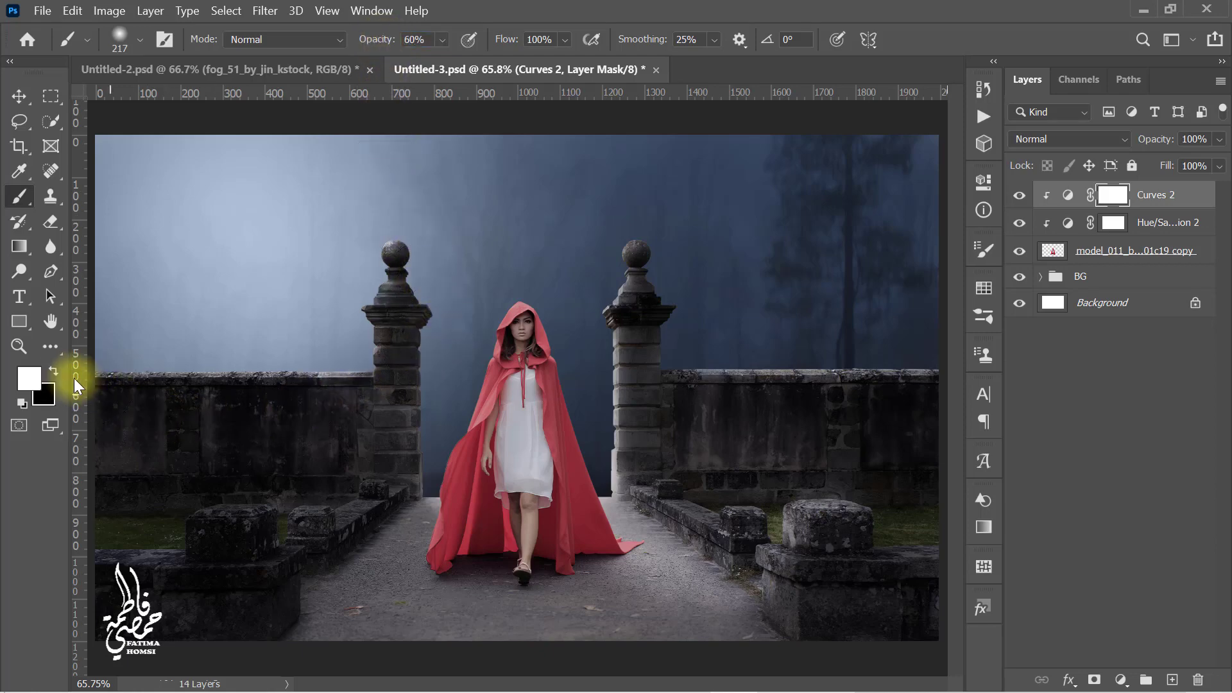
{"action": "scroll", "coordinate": [481, 372], "scroll_direction": "up", "scroll_amount": 6}
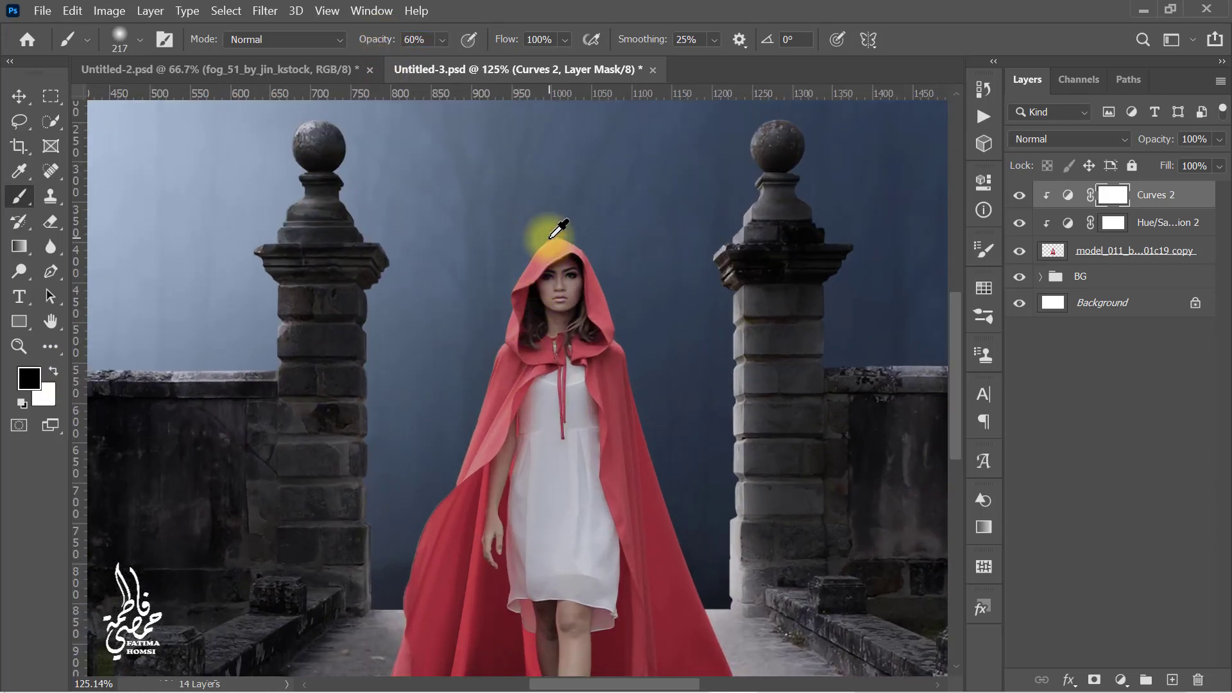
{"action": "mouse_move", "coordinate": [549, 237]}
{"action": "left_mouse_down"}
{"action": "mouse_move", "coordinate": [519, 239]}
{"action": "mouse_move", "coordinate": [541, 242]}
{"action": "mouse_move", "coordinate": [424, 251]}
{"action": "mouse_move", "coordinate": [542, 245]}
{"action": "mouse_move", "coordinate": [478, 309]}
{"action": "mouse_move", "coordinate": [451, 384]}
{"action": "mouse_move", "coordinate": [466, 415]}
{"action": "mouse_move", "coordinate": [436, 470]}
{"action": "left_mouse_up"}
{"action": "scroll", "coordinate": [551, 235], "scroll_direction": "up", "scroll_amount": 3}
{"action": "mouse_move", "coordinate": [437, 484]}
{"action": "left_mouse_down"}
{"action": "mouse_move", "coordinate": [509, 206]}
{"action": "mouse_move", "coordinate": [430, 409]}
{"action": "mouse_move", "coordinate": [481, 221]}
{"action": "mouse_move", "coordinate": [426, 496]}
{"action": "left_mouse_up"}
{"action": "left_click_drag", "start_coordinate": [464, 447], "coordinate": [453, 565]}
{"action": "left_click_drag", "start_coordinate": [481, 454], "coordinate": [482, 238]}
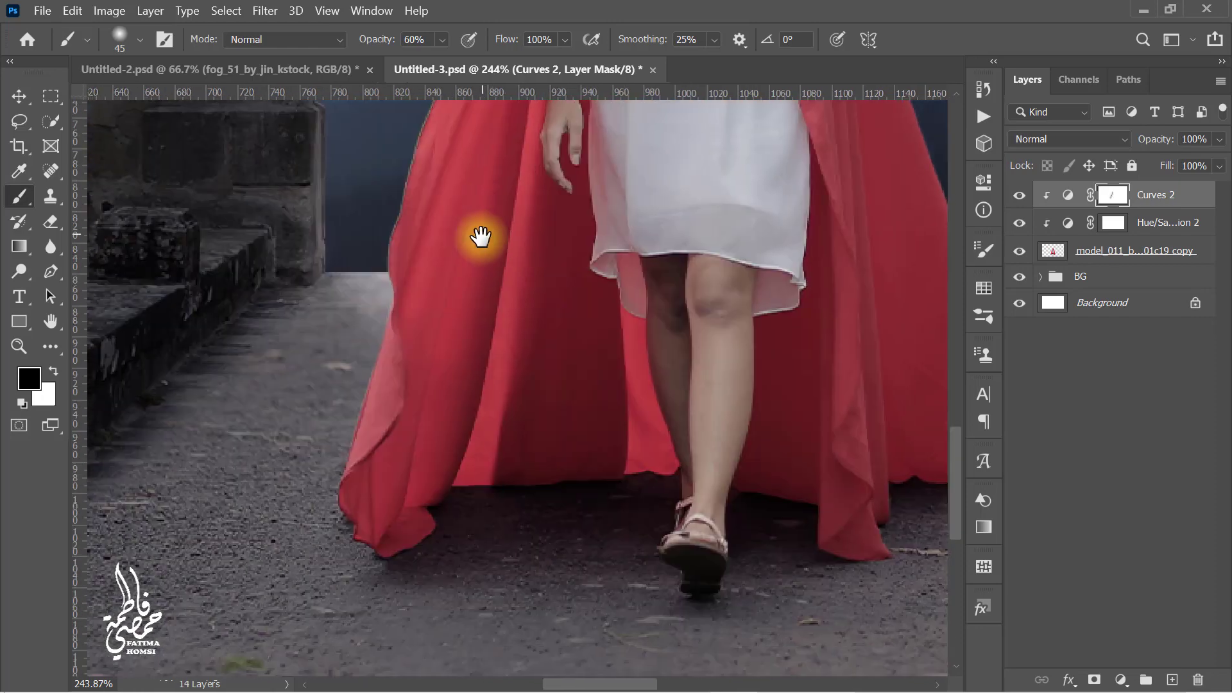
{"action": "left_click_drag", "start_coordinate": [386, 337], "coordinate": [372, 473]}
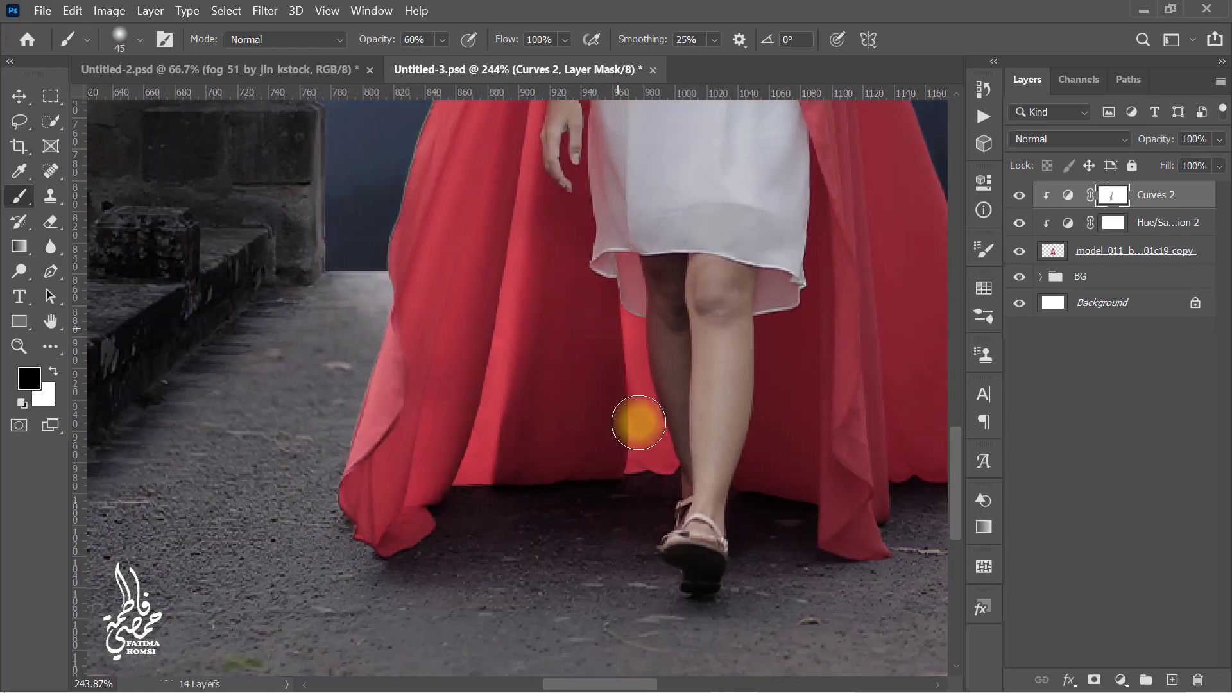
{"action": "left_click_drag", "start_coordinate": [595, 235], "coordinate": [588, 379]}
{"action": "left_click_drag", "start_coordinate": [802, 295], "coordinate": [566, 300]}
{"action": "scroll", "coordinate": [571, 397], "scroll_direction": "down", "scroll_amount": 3}
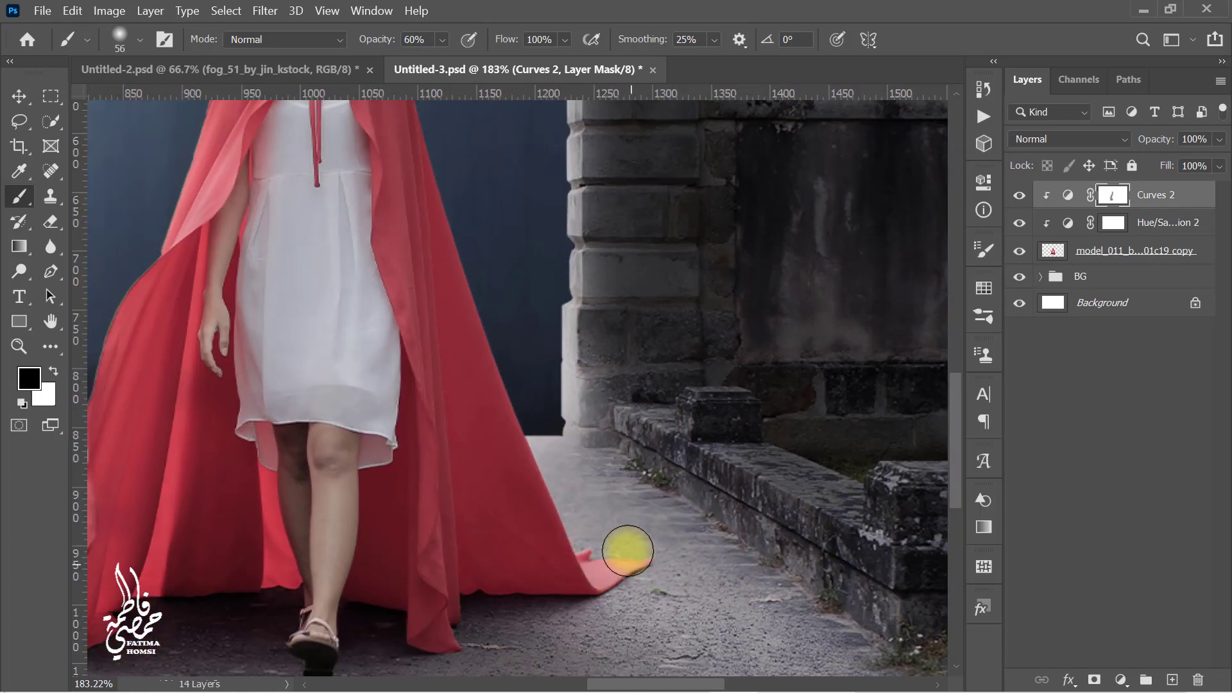
{"action": "scroll", "coordinate": [494, 359], "scroll_direction": "down", "scroll_amount": 2}
{"action": "scroll", "coordinate": [499, 354], "scroll_direction": "down", "scroll_amount": 5}
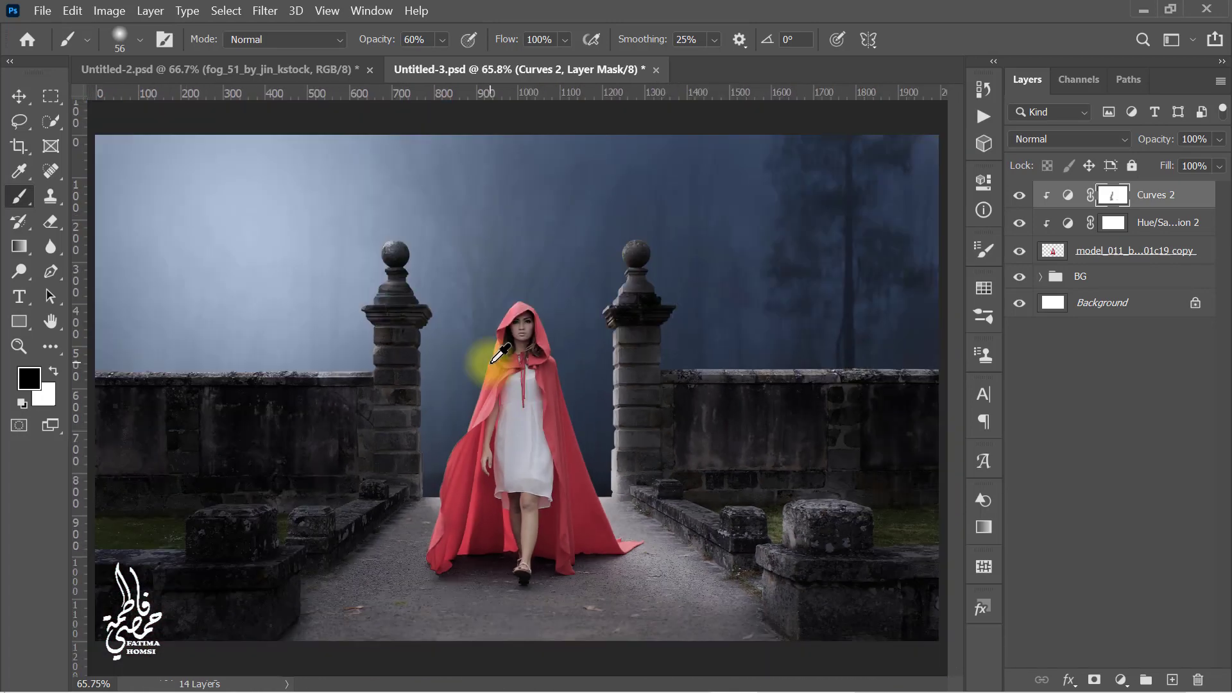
Step: Create a new layer clipped to the model and set its blend mode to Overlay
{"action": "left_click", "coordinate": [1172, 682]}
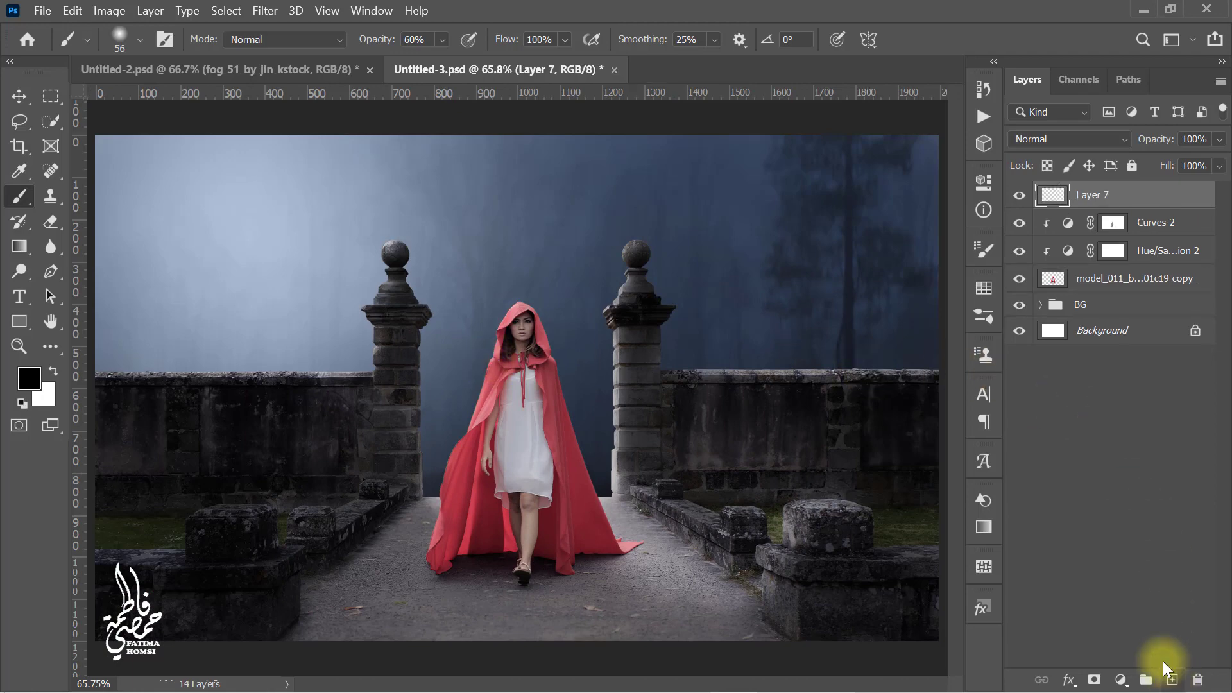
{"action": "right_click", "coordinate": [1144, 198]}
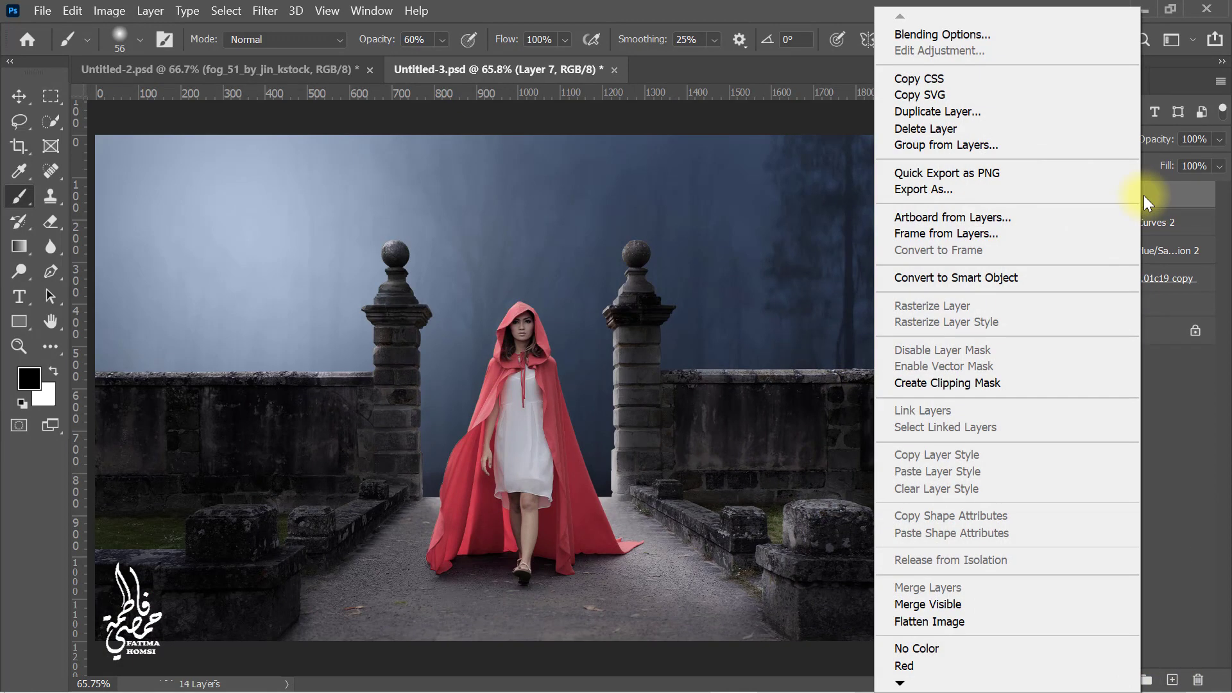
{"action": "left_click", "coordinate": [1038, 383]}
{"action": "left_click", "coordinate": [1069, 145]}
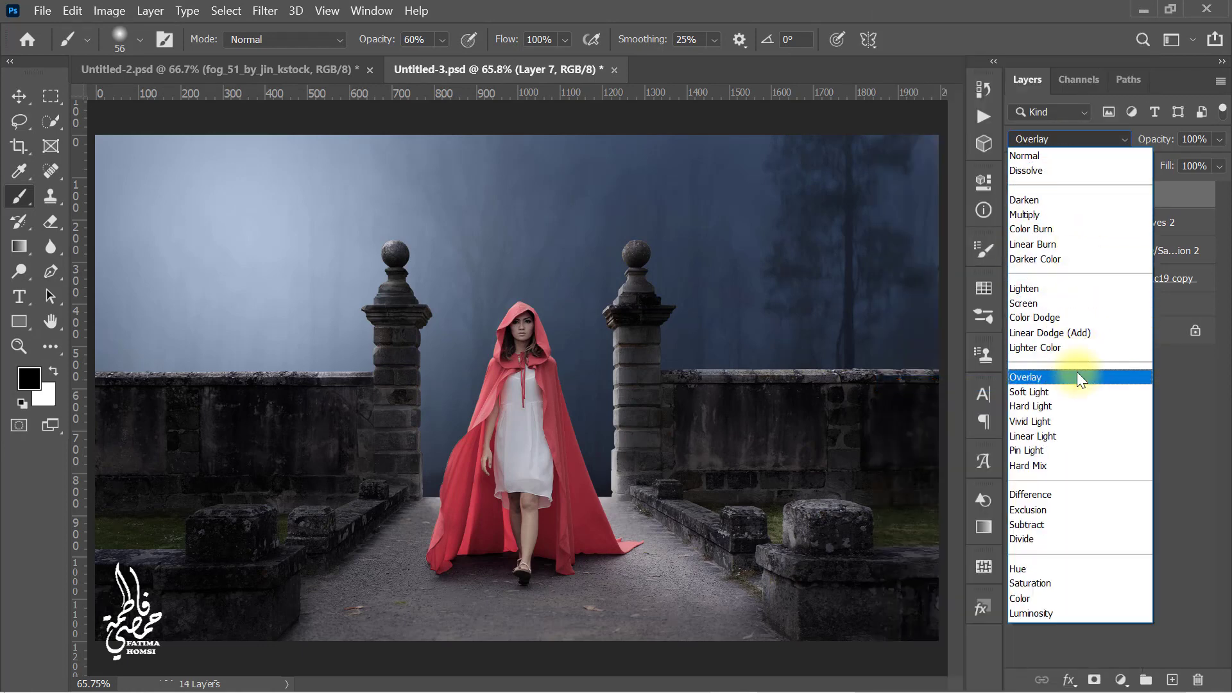
{"action": "left_click", "coordinate": [1077, 375]}
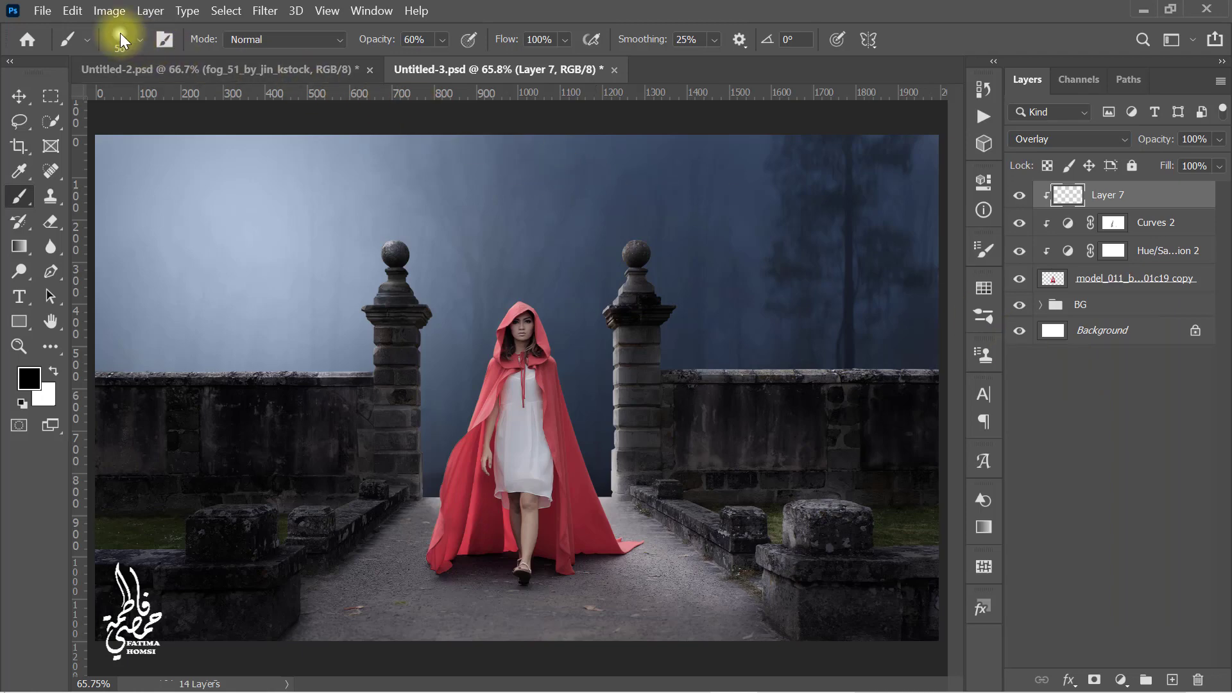
Step: Fill the new overlay layer with 50% Gray
{"action": "left_click", "coordinate": [73, 11]}
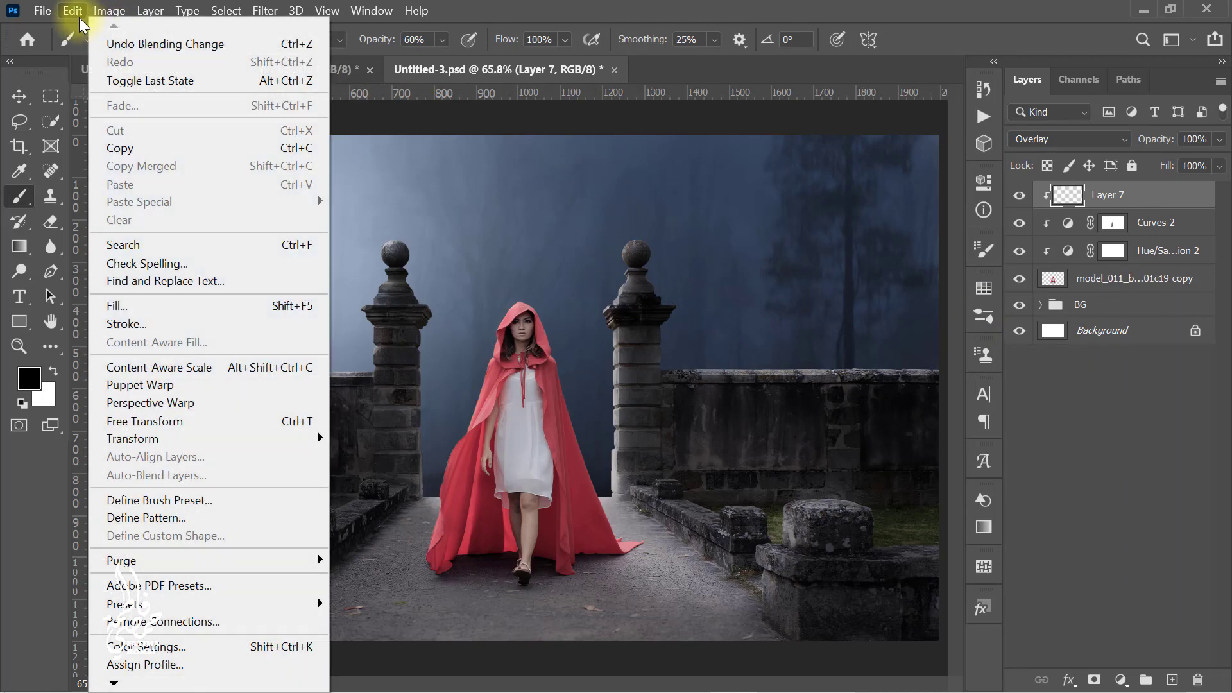
{"action": "left_click", "coordinate": [182, 304]}
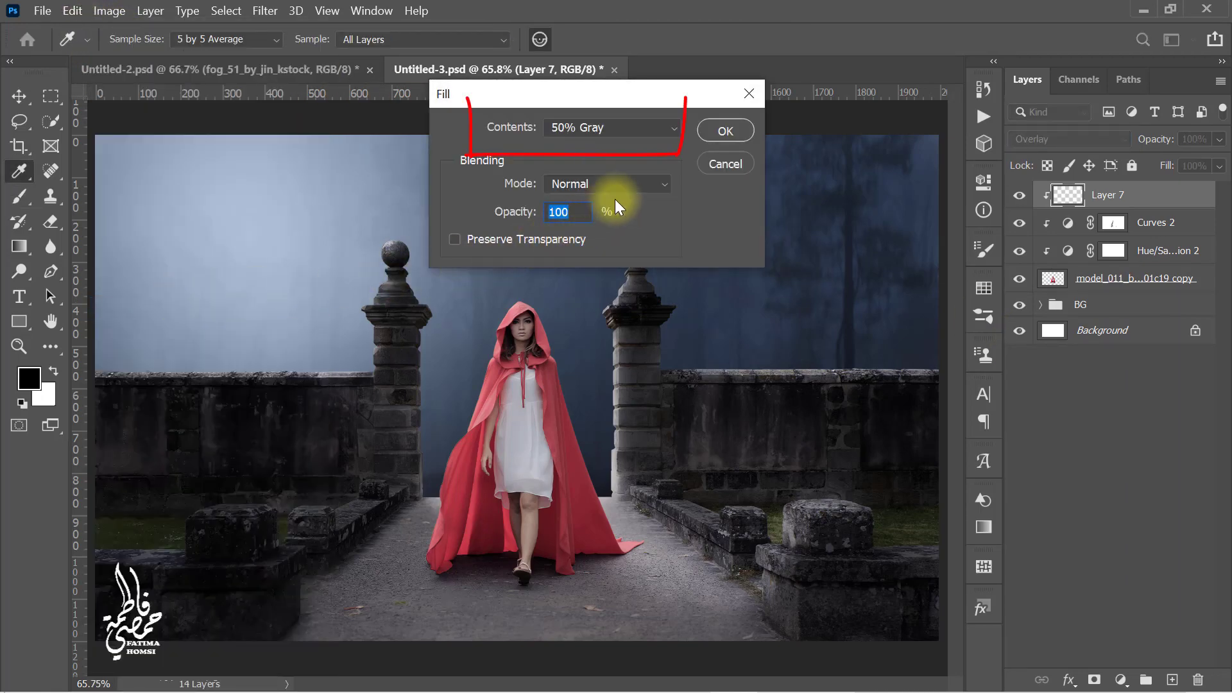
{"action": "left_click", "coordinate": [710, 129]}
Step: Switch to the Burn tool at 15% exposure and darken parts of the model's hood, dress and legs on the overlay layer
{"action": "key", "text": "b"}
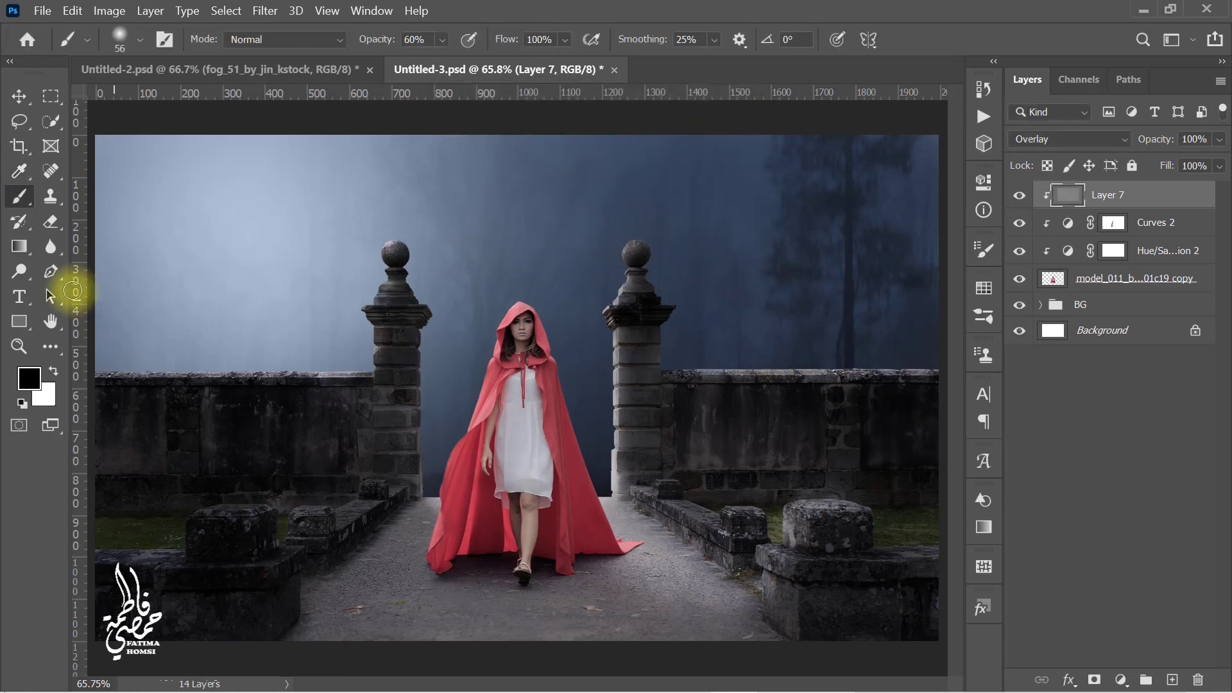
{"action": "left_click", "coordinate": [20, 271]}
{"action": "left_click", "coordinate": [120, 287]}
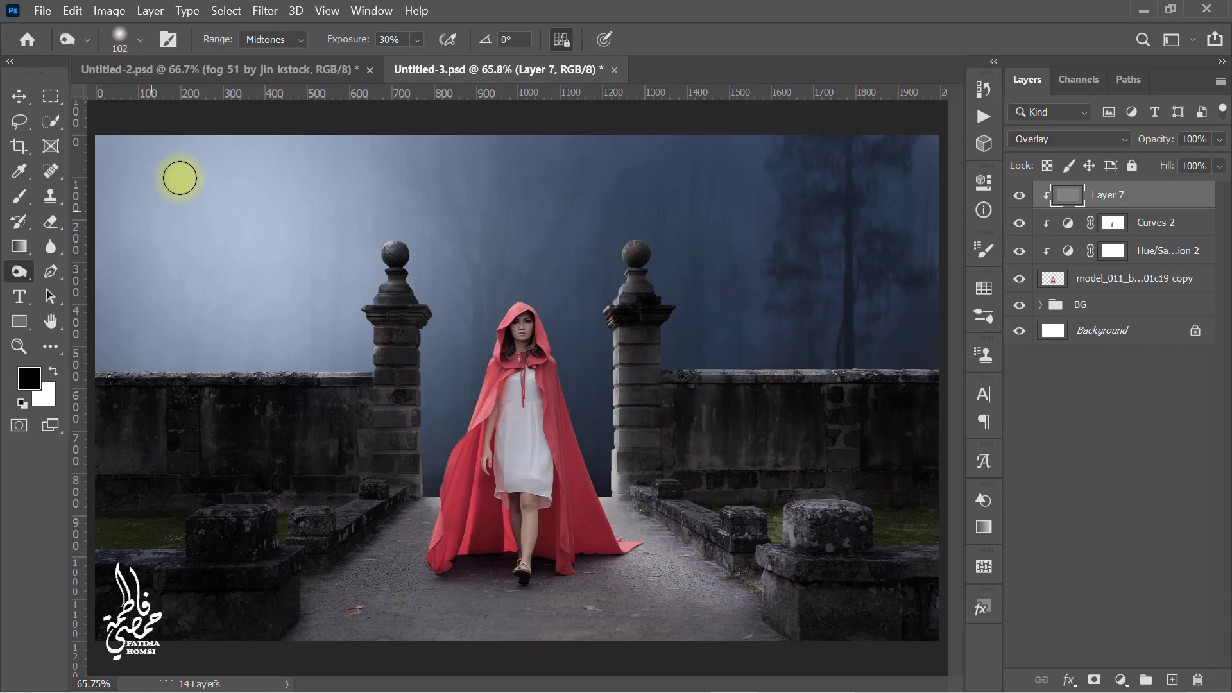
{"action": "left_click_drag", "start_coordinate": [406, 40], "coordinate": [366, 37]}
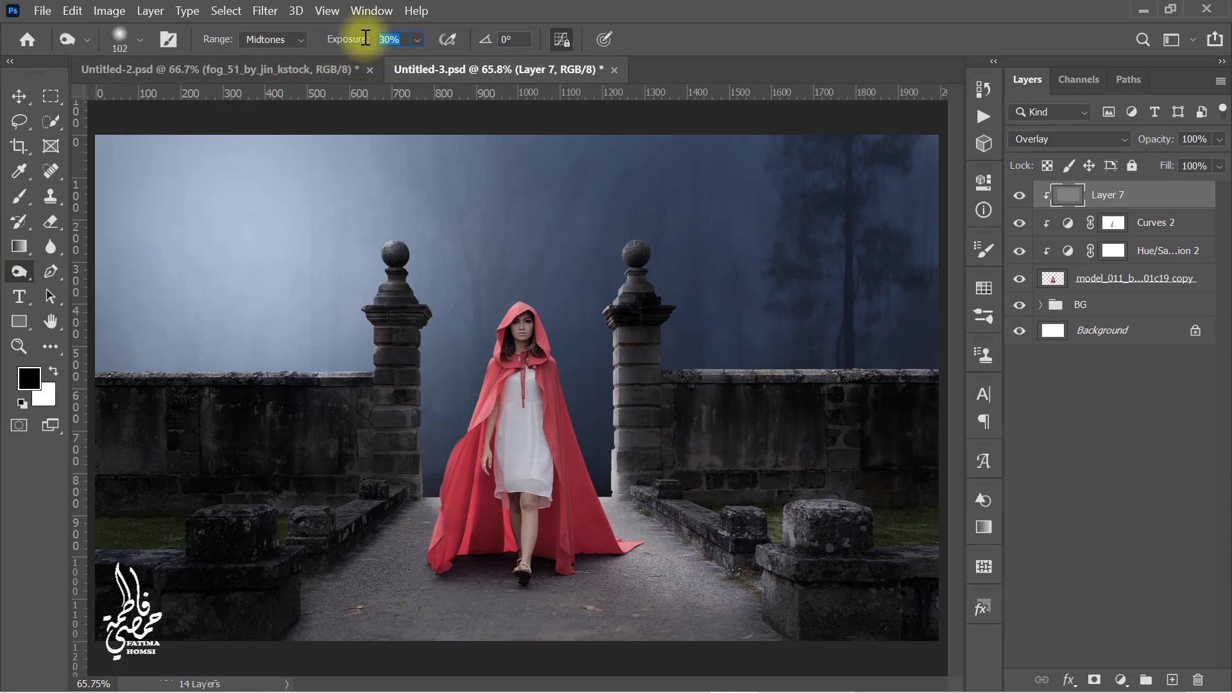
{"action": "scroll", "coordinate": [578, 478], "scroll_direction": "up", "scroll_amount": 5}
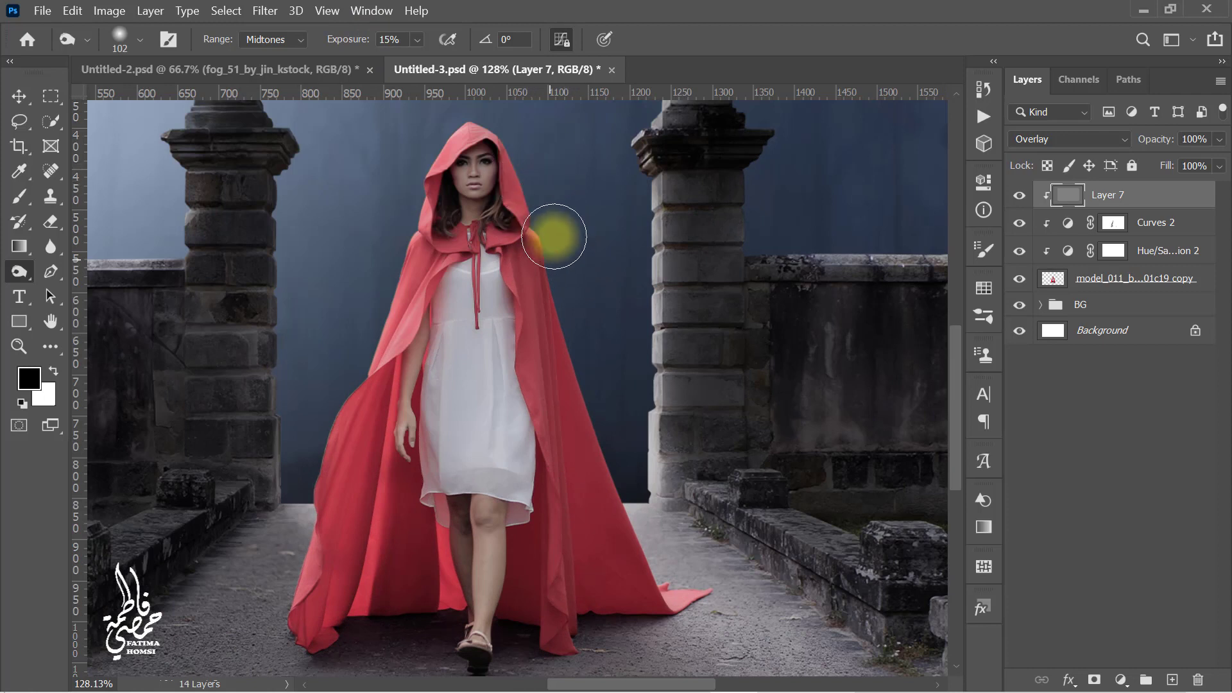
{"action": "left_click_drag", "start_coordinate": [523, 181], "coordinate": [556, 198]}
{"action": "key", "text": "bracketleft"}
{"action": "key", "text": "bracketleft"}
{"action": "key", "text": "bracketleft"}
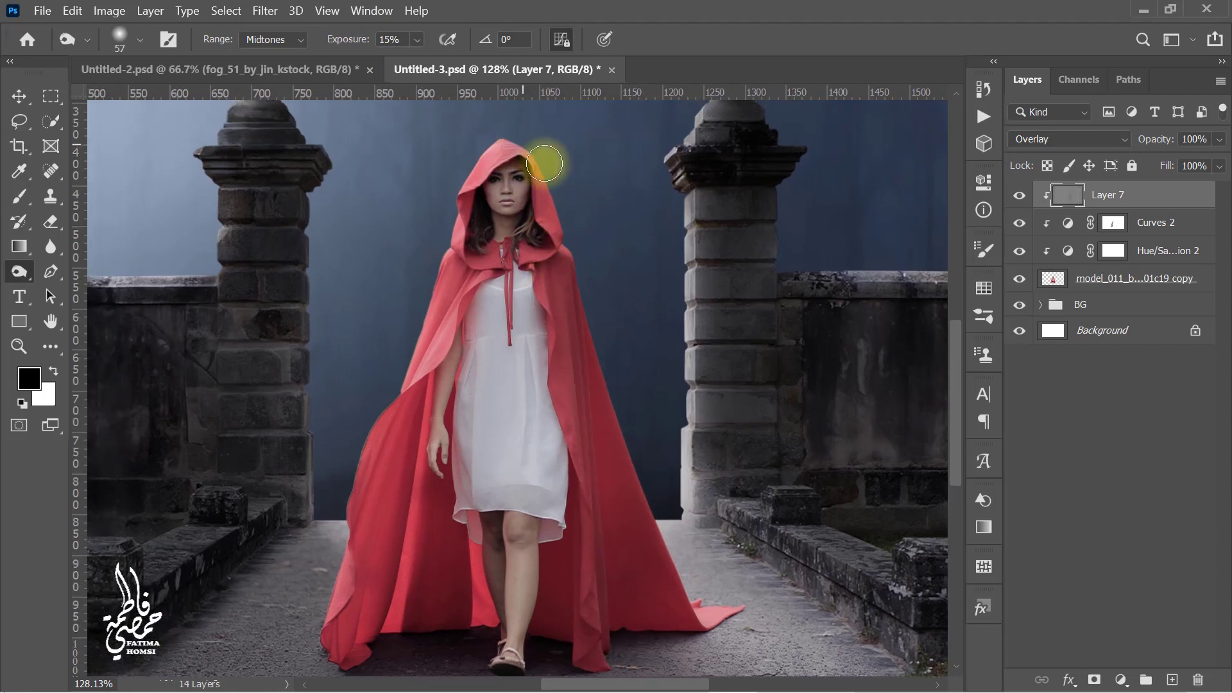
{"action": "key", "text": "bracketright"}
{"action": "key", "text": "bracketright"}
{"action": "key", "text": "bracketright"}
{"action": "key", "text": "bracketright"}
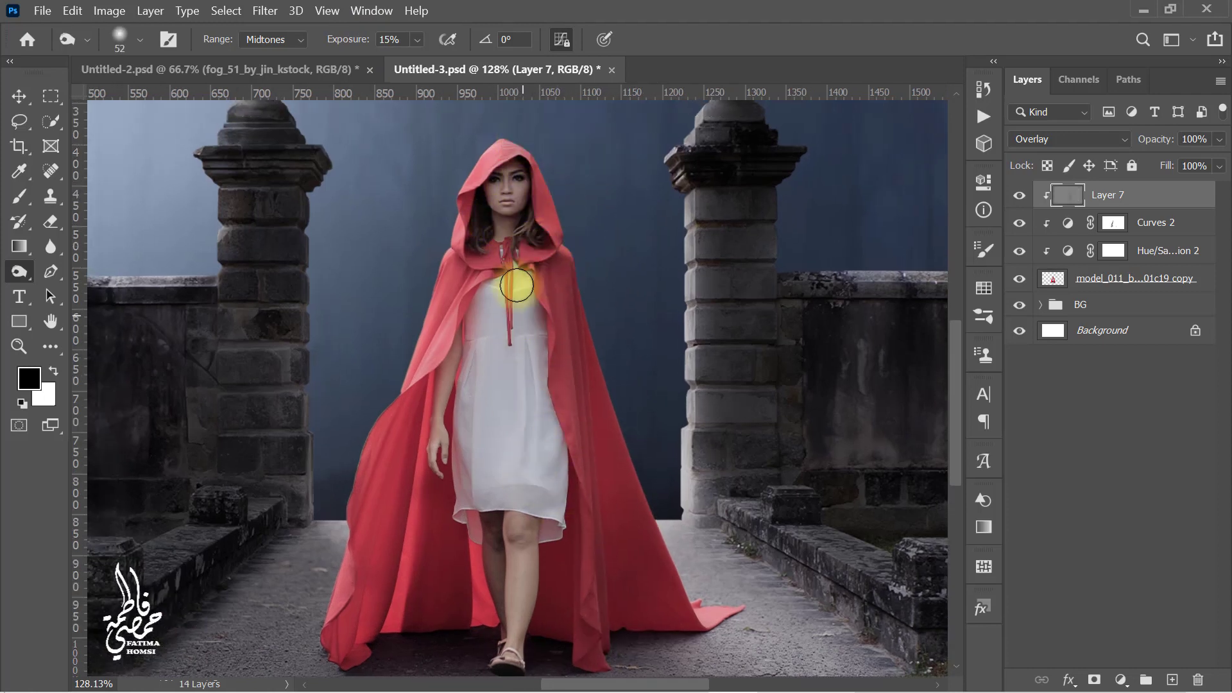
{"action": "left_click_drag", "start_coordinate": [546, 636], "coordinate": [553, 556]}
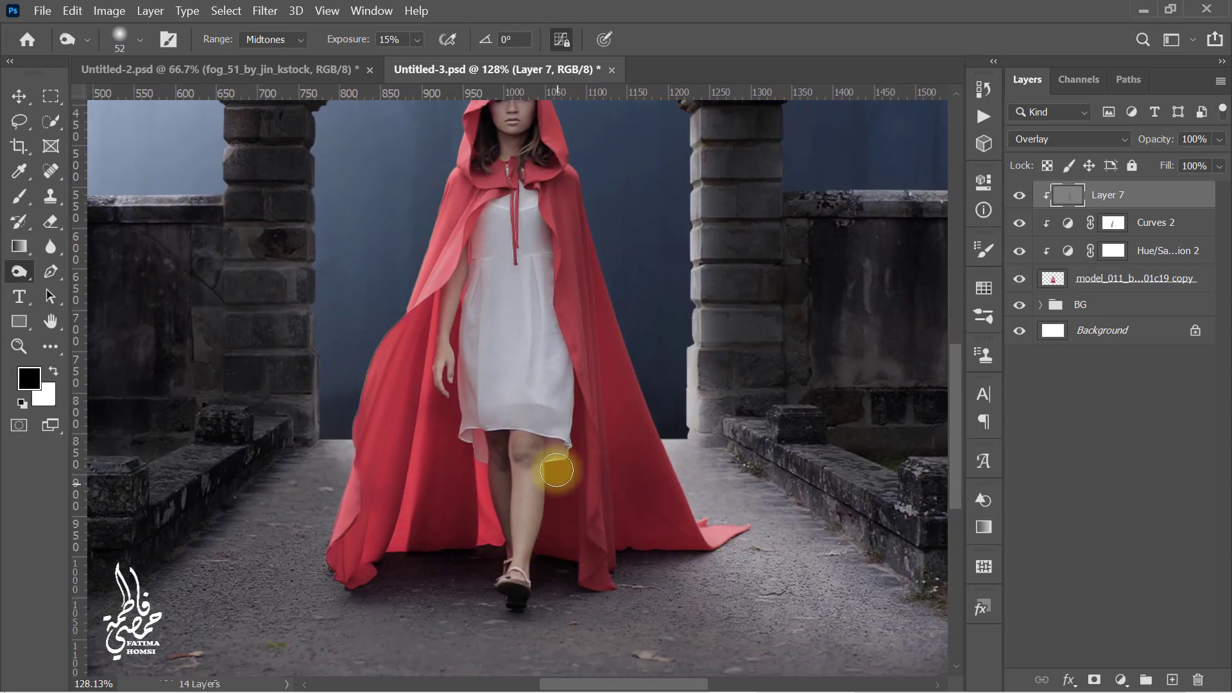
{"action": "left_click_drag", "start_coordinate": [524, 326], "coordinate": [530, 425]}
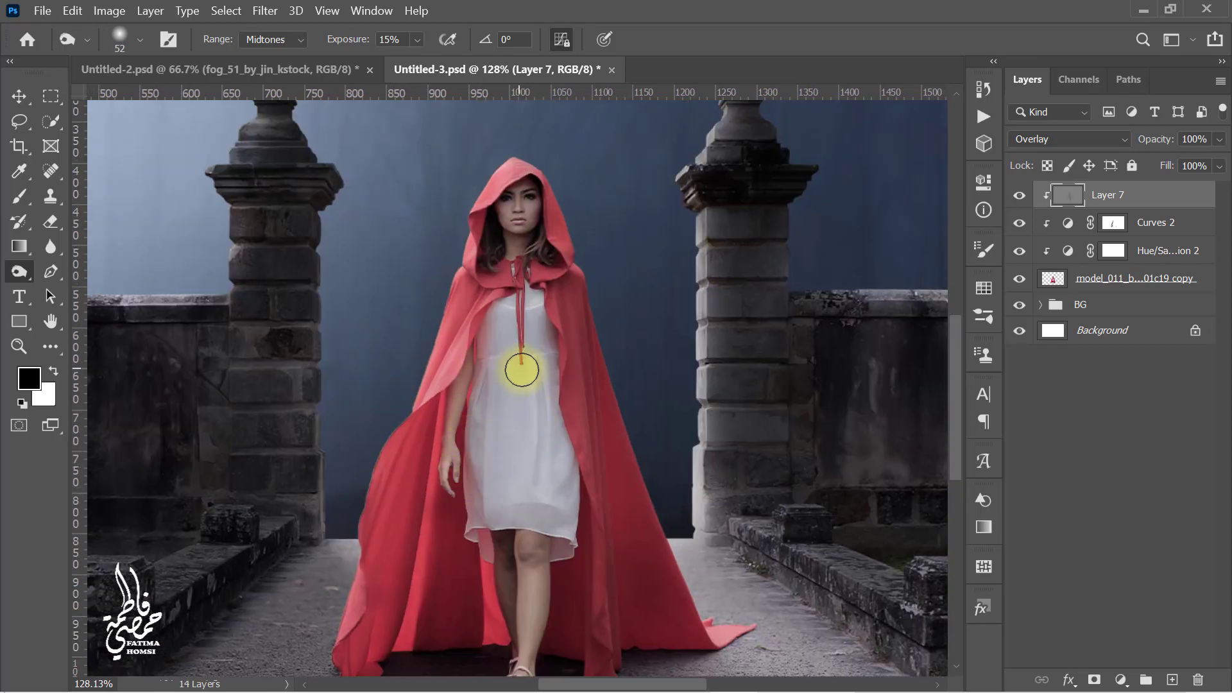
Step: Switch to the Dodge tool at 10% exposure, lighten the cloak's edges, and toggle the overlay layer to compare
{"action": "right_click", "coordinate": [21, 273]}
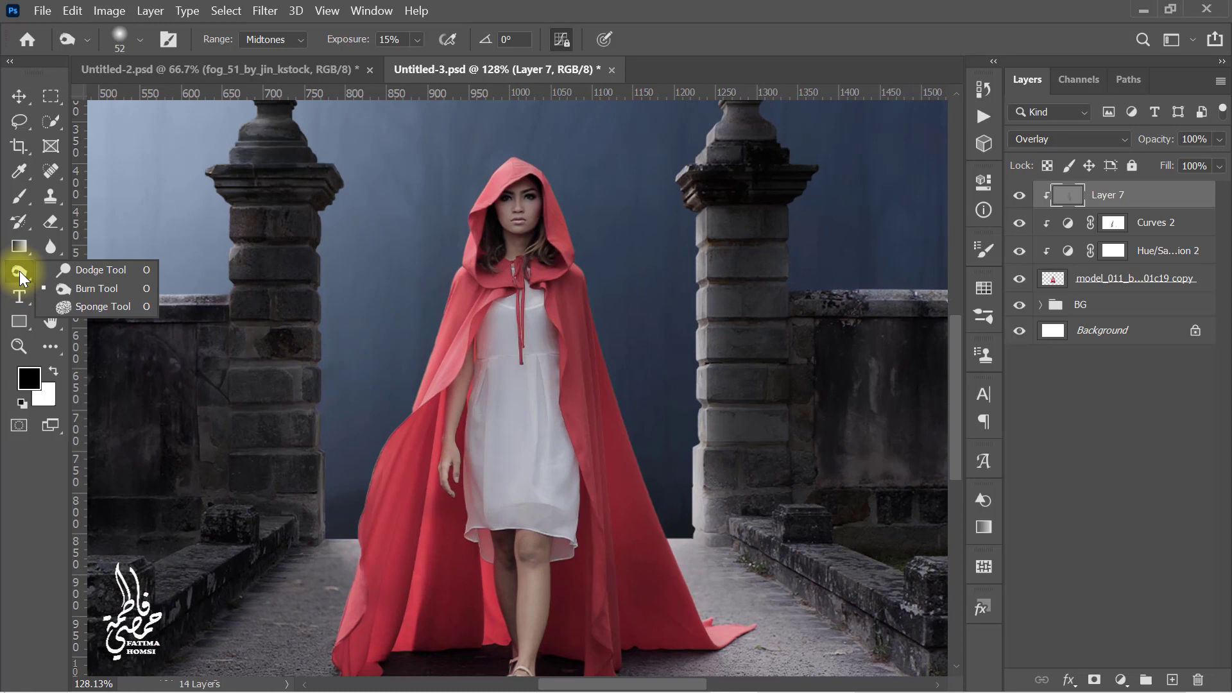
{"action": "left_click", "coordinate": [125, 267]}
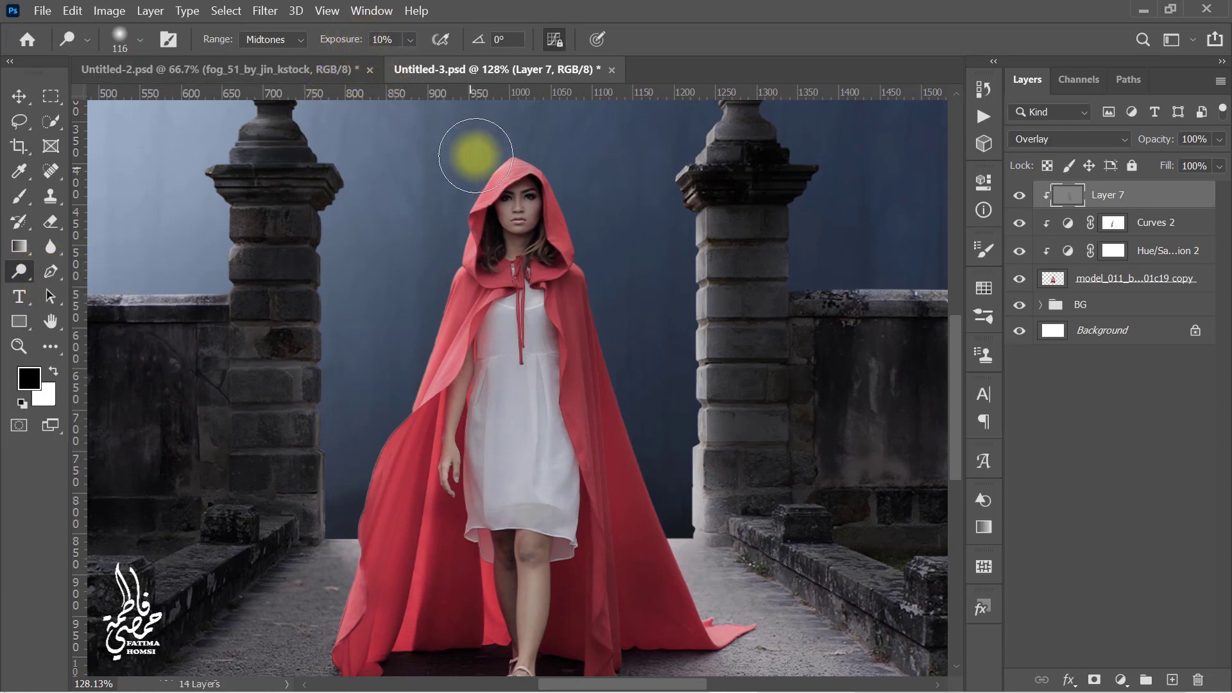
{"action": "left_click_drag", "start_coordinate": [468, 152], "coordinate": [440, 143]}
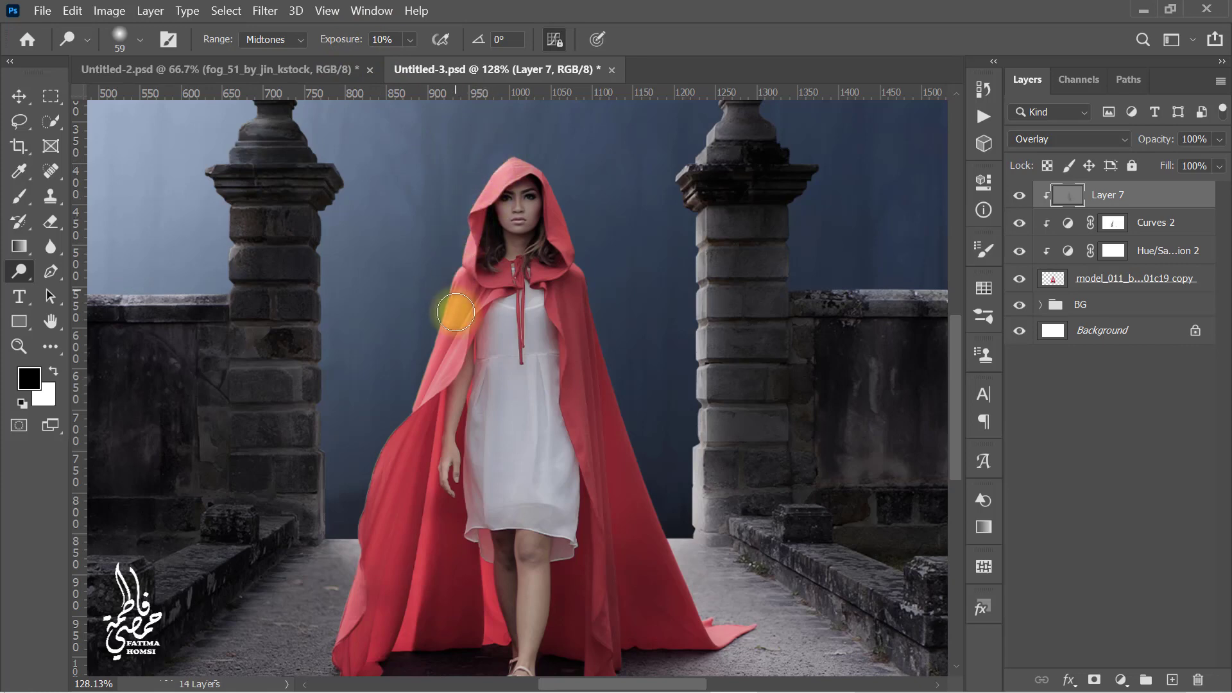
{"action": "scroll", "coordinate": [379, 528], "scroll_direction": "down", "scroll_amount": 2}
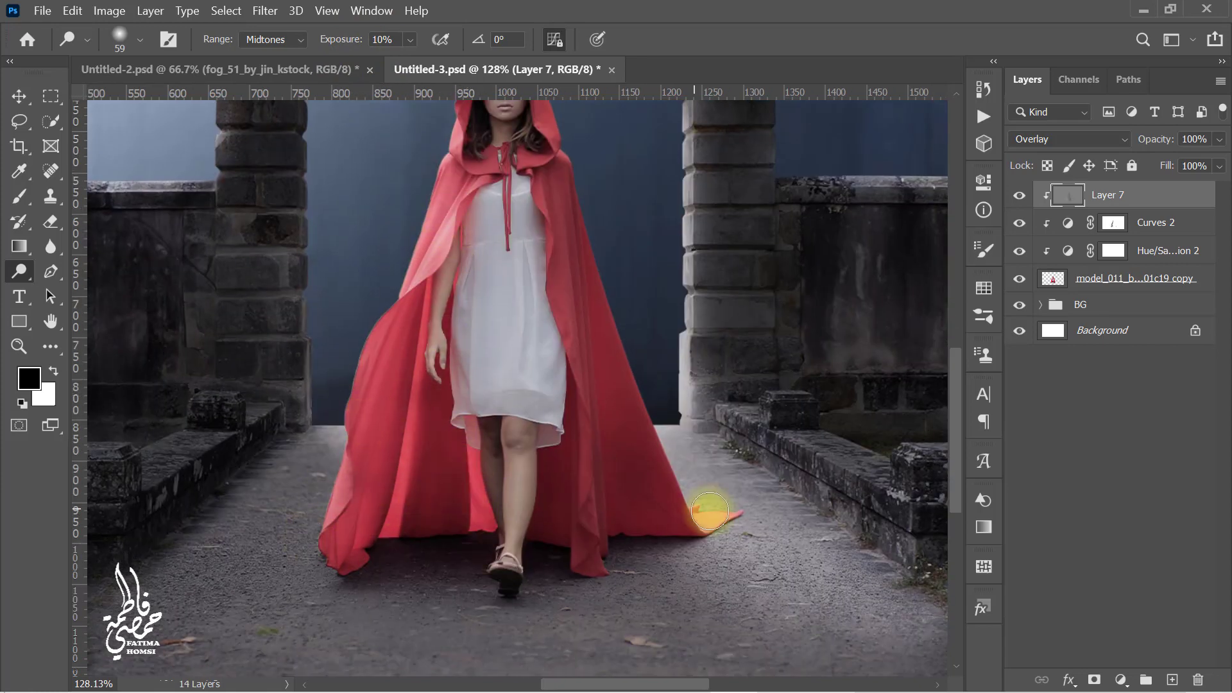
{"action": "left_click_drag", "start_coordinate": [572, 254], "coordinate": [604, 447]}
{"action": "scroll", "coordinate": [489, 311], "scroll_direction": "down", "scroll_amount": 1}
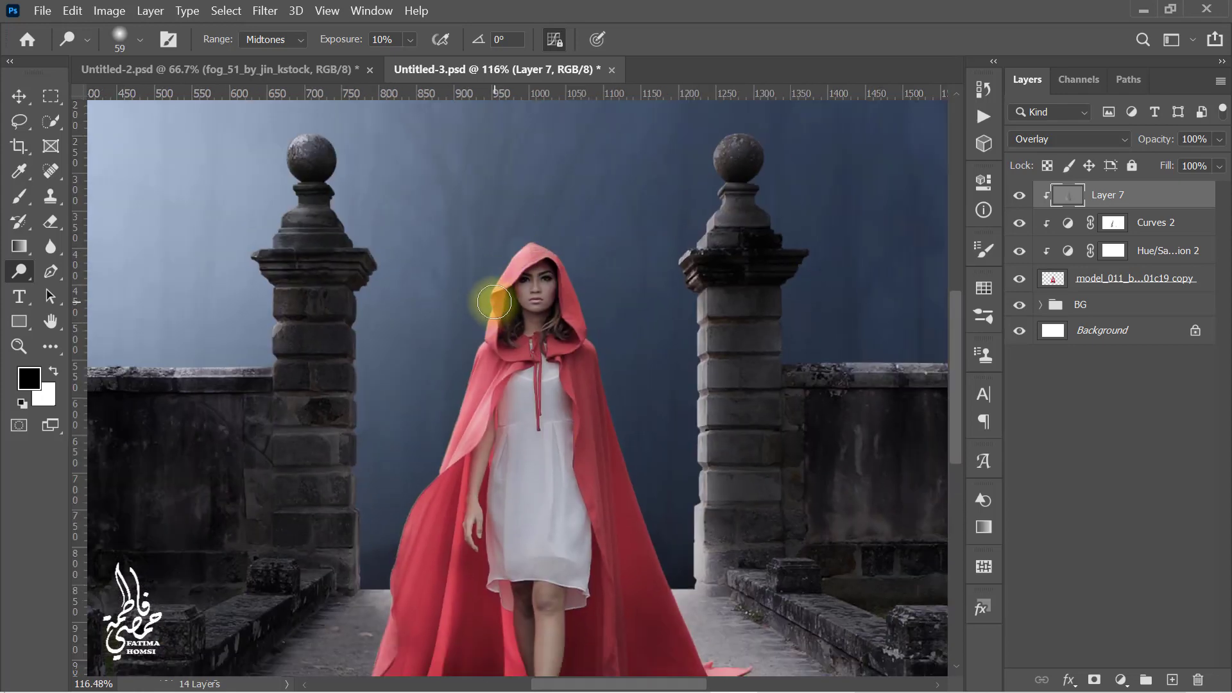
{"action": "key", "text": "ctrl+0"}
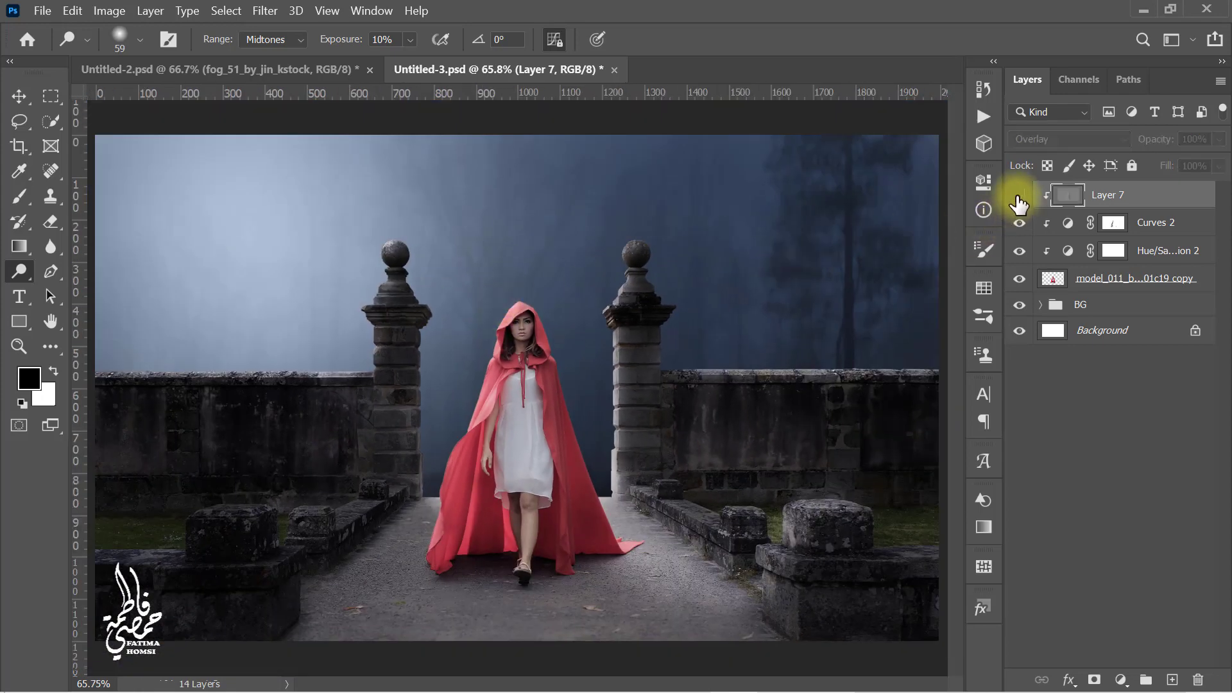
{"action": "left_click", "coordinate": [1019, 196]}
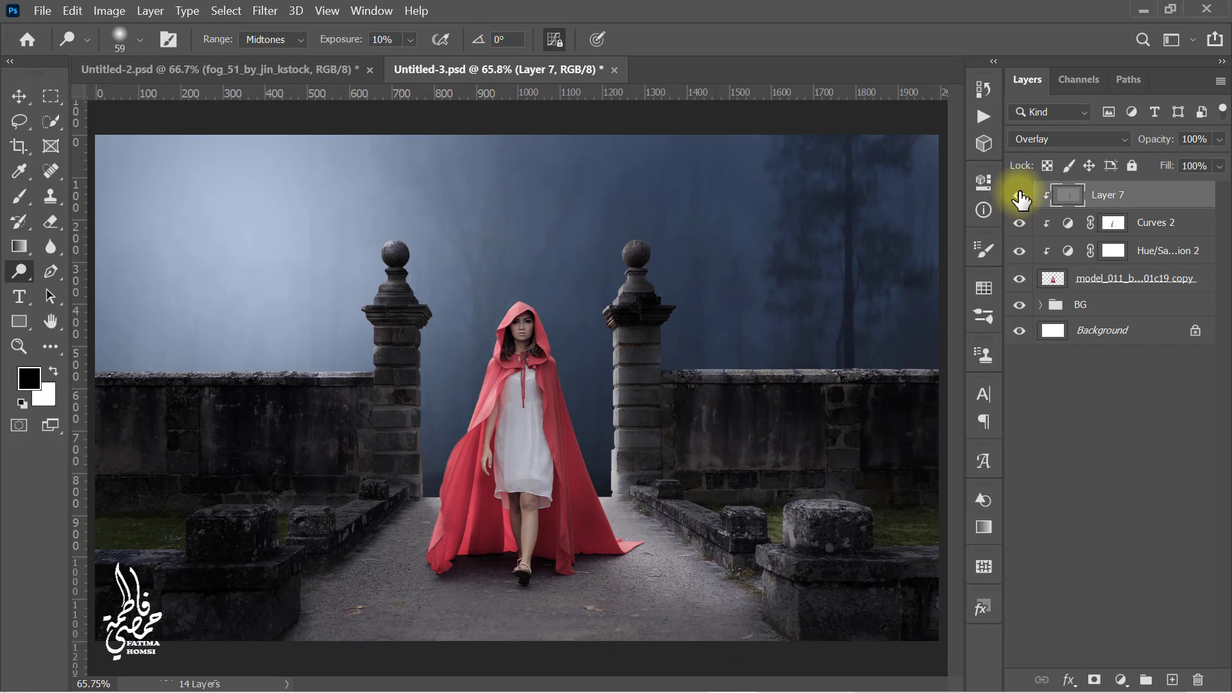
Step: Create a new layer above the BG group and paint a soft black shadow beneath the model's feet and cloak with a brush at 20% opacity and 20% flow
{"action": "left_click", "coordinate": [1128, 306]}
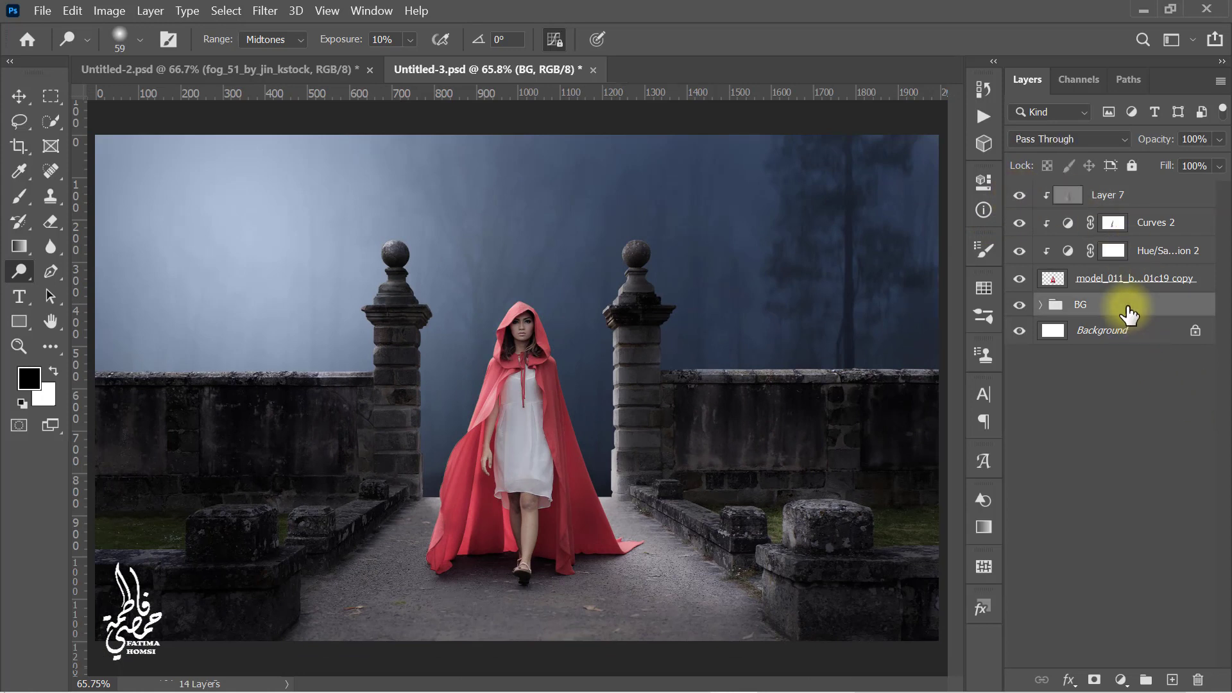
{"action": "left_click", "coordinate": [1171, 680]}
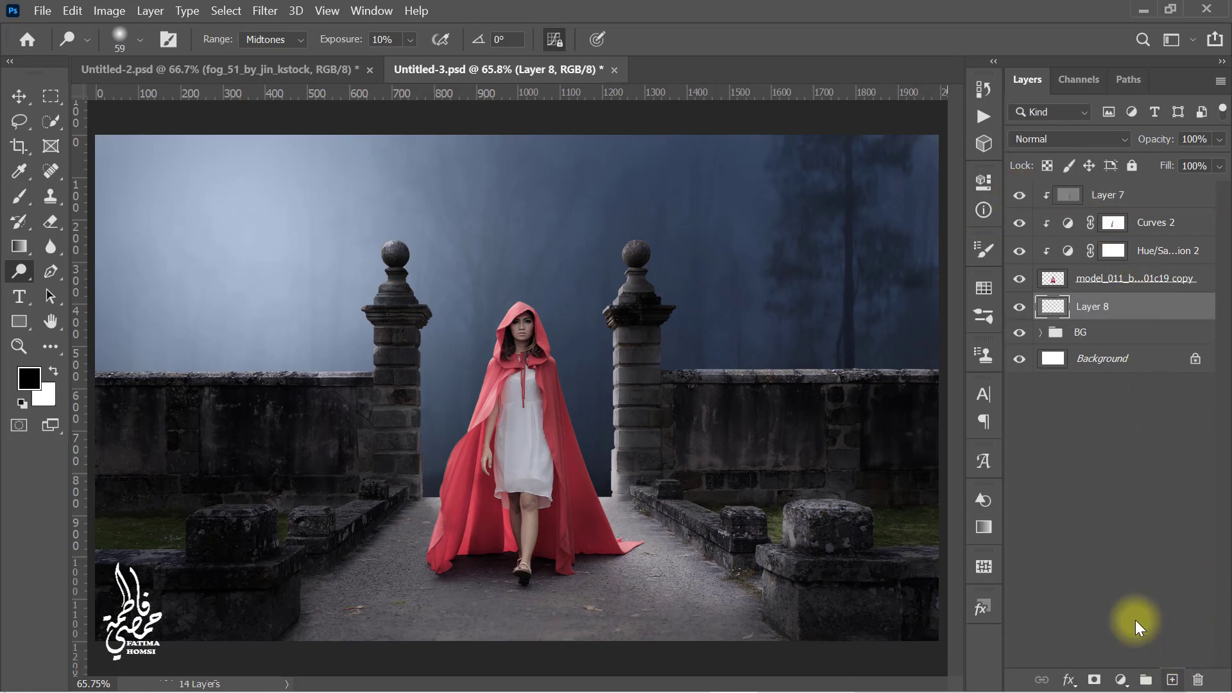
{"action": "left_click", "coordinate": [33, 199]}
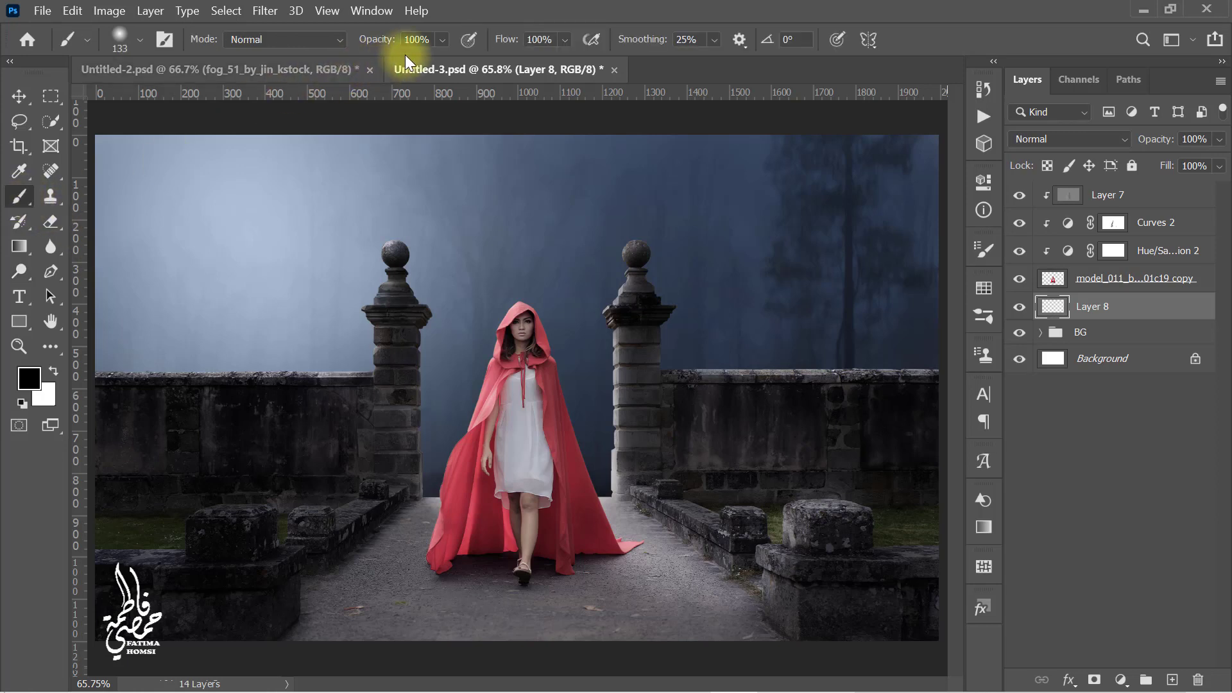
{"action": "left_click", "coordinate": [423, 40]}
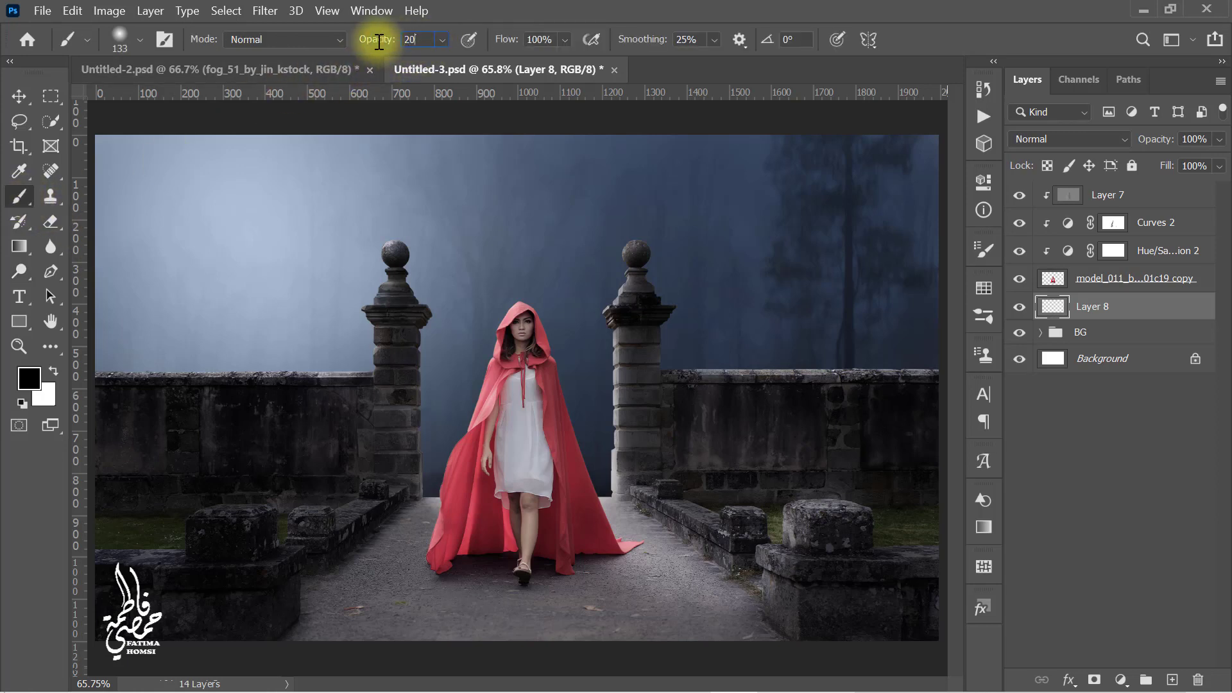
{"action": "key", "text": "Return"}
{"action": "left_click", "coordinate": [552, 40]}
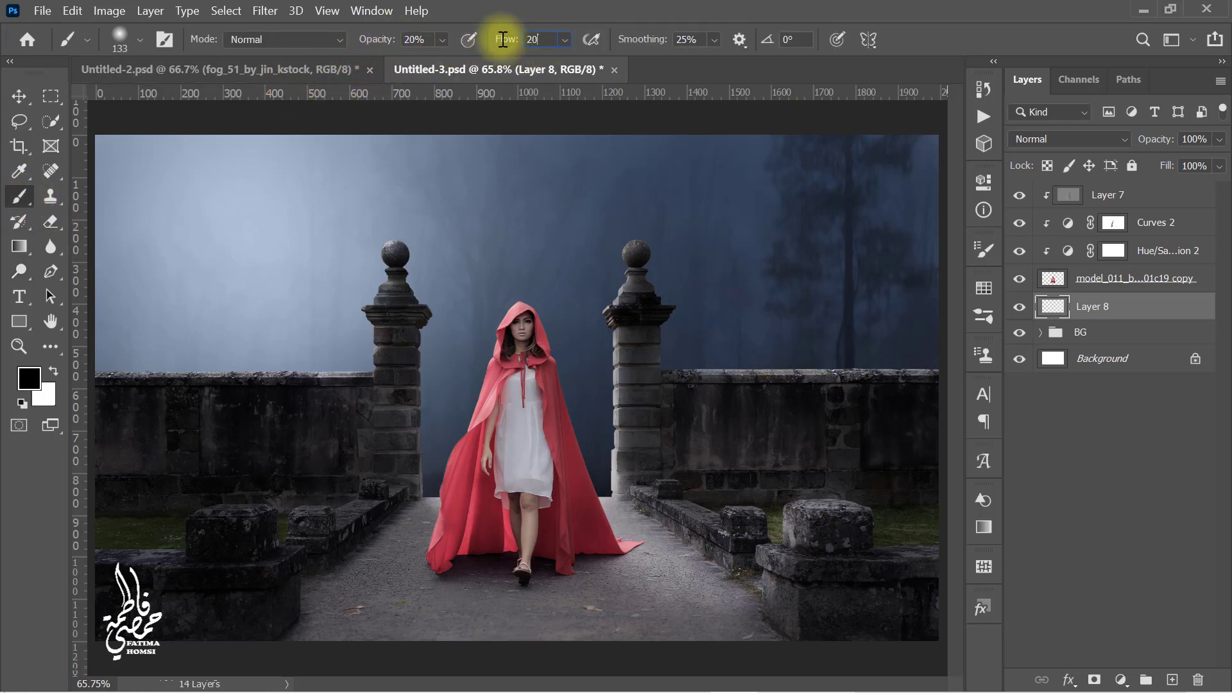
{"action": "key", "text": "Return"}
{"action": "left_click_drag", "start_coordinate": [485, 550], "coordinate": [507, 557]}
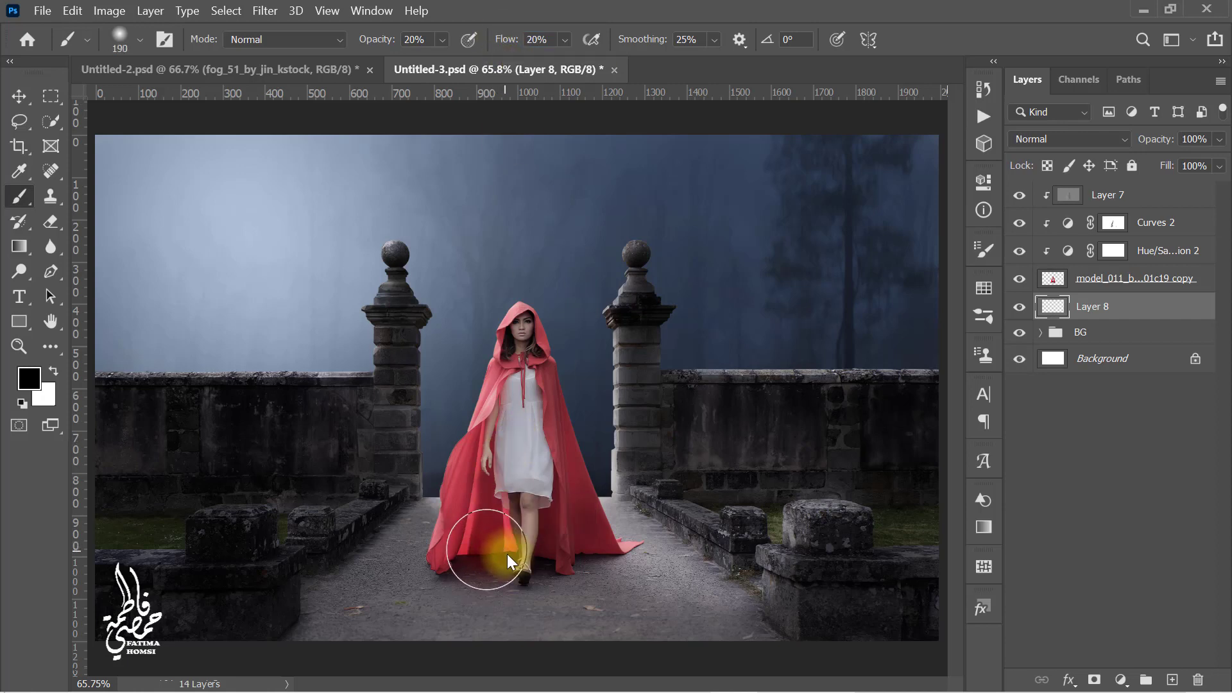
{"action": "mouse_move", "coordinate": [659, 634]}
{"action": "left_mouse_down"}
{"action": "mouse_move", "coordinate": [625, 566]}
{"action": "mouse_move", "coordinate": [539, 620]}
{"action": "mouse_move", "coordinate": [475, 581]}
{"action": "mouse_move", "coordinate": [533, 657]}
{"action": "mouse_move", "coordinate": [614, 685]}
{"action": "mouse_move", "coordinate": [596, 570]}
{"action": "mouse_move", "coordinate": [648, 596]}
{"action": "mouse_move", "coordinate": [545, 558]}
{"action": "mouse_move", "coordinate": [396, 563]}
{"action": "mouse_move", "coordinate": [490, 641]}
{"action": "mouse_move", "coordinate": [466, 579]}
{"action": "mouse_move", "coordinate": [781, 457]}
{"action": "left_mouse_up"}
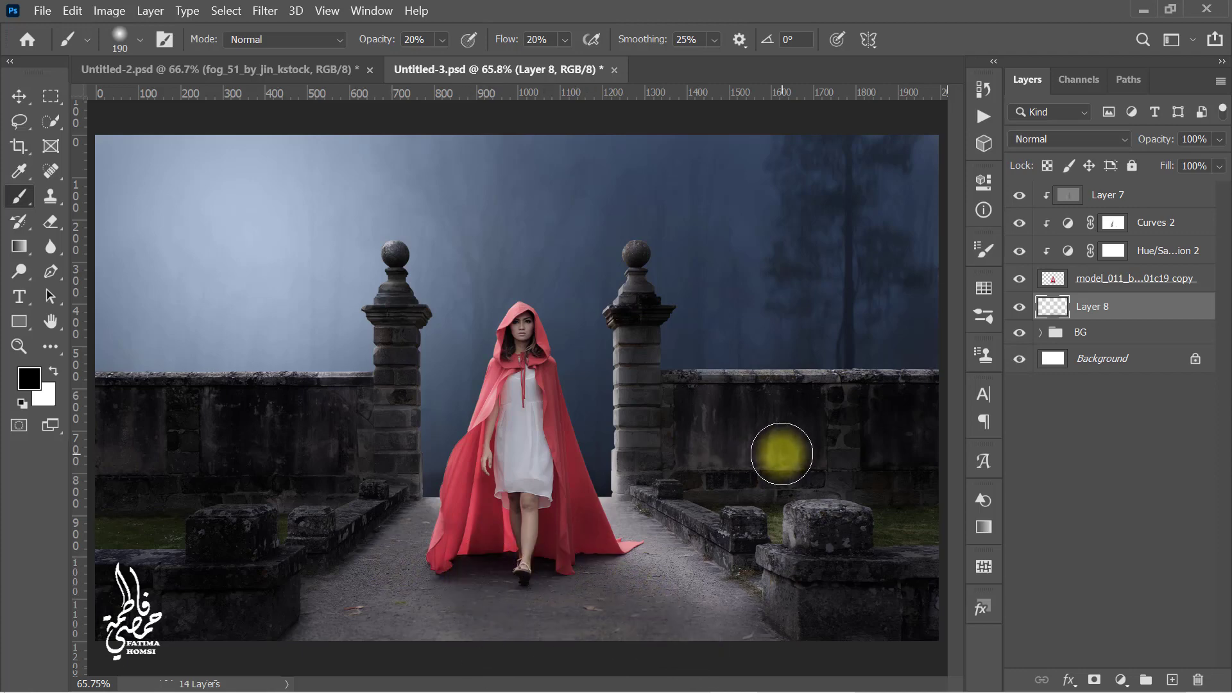
{"action": "scroll", "coordinate": [585, 569], "scroll_direction": "up", "scroll_amount": 6}
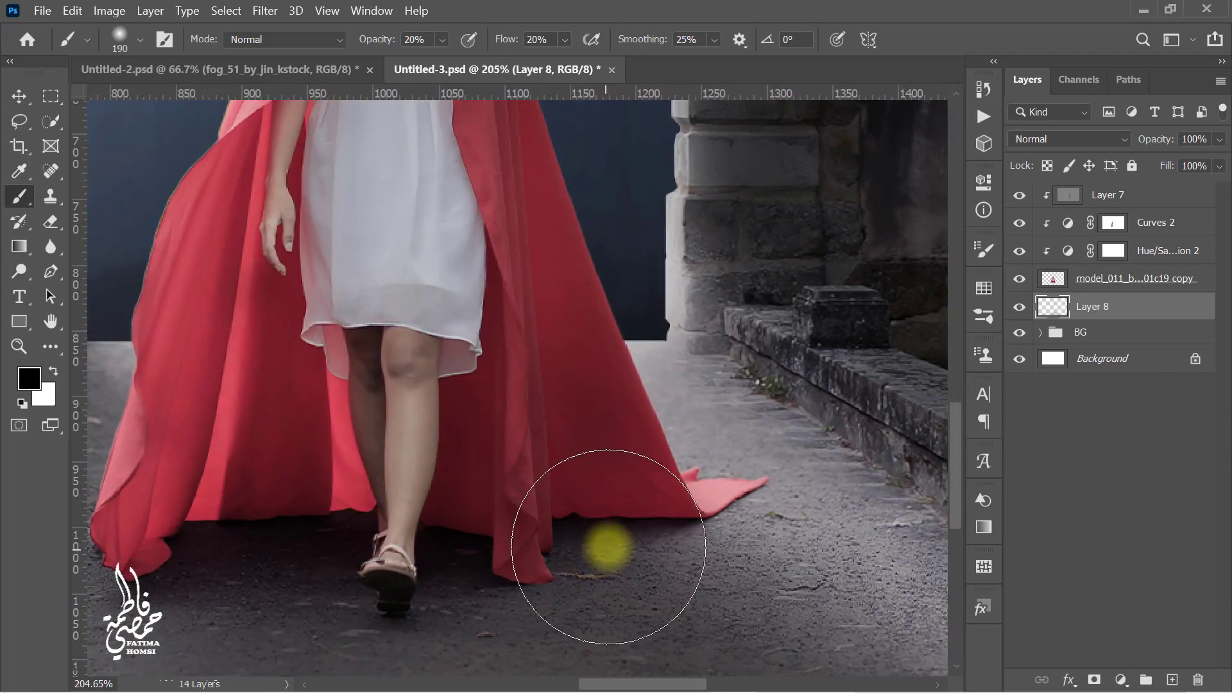
{"action": "left_click_drag", "start_coordinate": [570, 537], "coordinate": [554, 536]}
{"action": "mouse_move", "coordinate": [672, 528]}
{"action": "left_mouse_down"}
{"action": "mouse_move", "coordinate": [556, 537]}
{"action": "mouse_move", "coordinate": [536, 582]}
{"action": "mouse_move", "coordinate": [451, 536]}
{"action": "mouse_move", "coordinate": [259, 526]}
{"action": "mouse_move", "coordinate": [290, 558]}
{"action": "mouse_move", "coordinate": [487, 571]}
{"action": "mouse_move", "coordinate": [649, 526]}
{"action": "mouse_move", "coordinate": [686, 529]}
{"action": "mouse_move", "coordinate": [222, 523]}
{"action": "mouse_move", "coordinate": [231, 557]}
{"action": "mouse_move", "coordinate": [407, 547]}
{"action": "mouse_move", "coordinate": [369, 558]}
{"action": "left_mouse_up"}
Step: Set the shadow layer's opacity to 70%
{"action": "scroll", "coordinate": [631, 504], "scroll_direction": "down", "scroll_amount": 6}
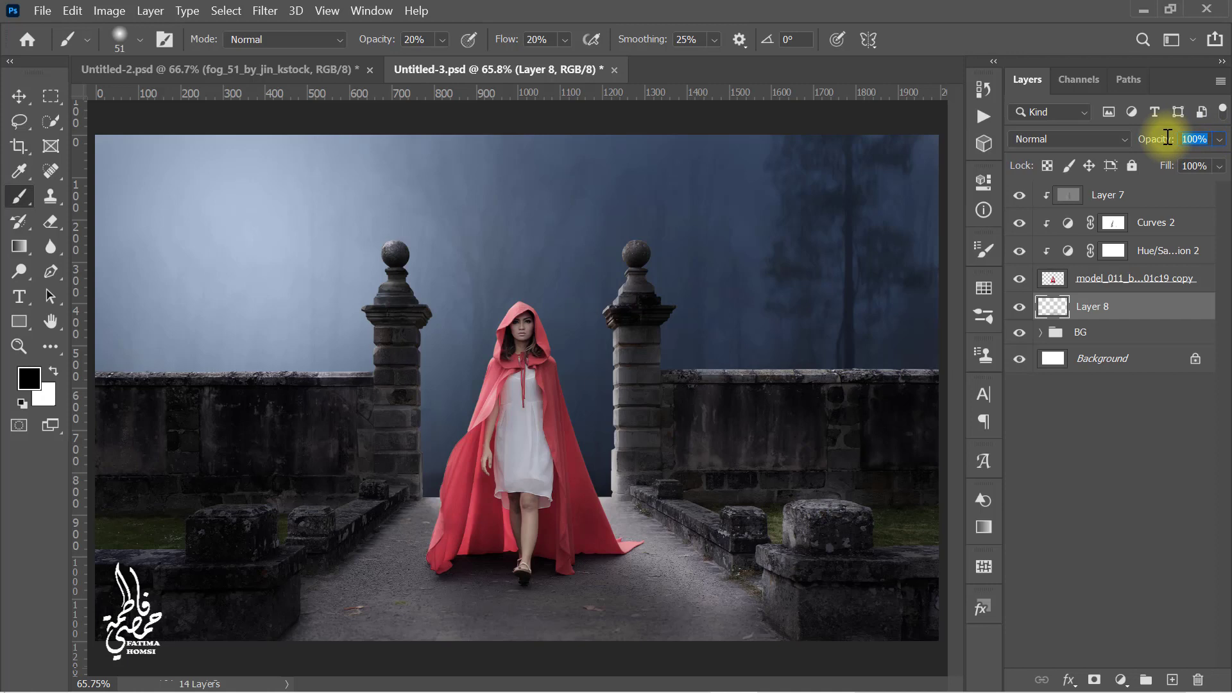
{"action": "type", "text": "70"}
{"action": "key", "text": "Return"}
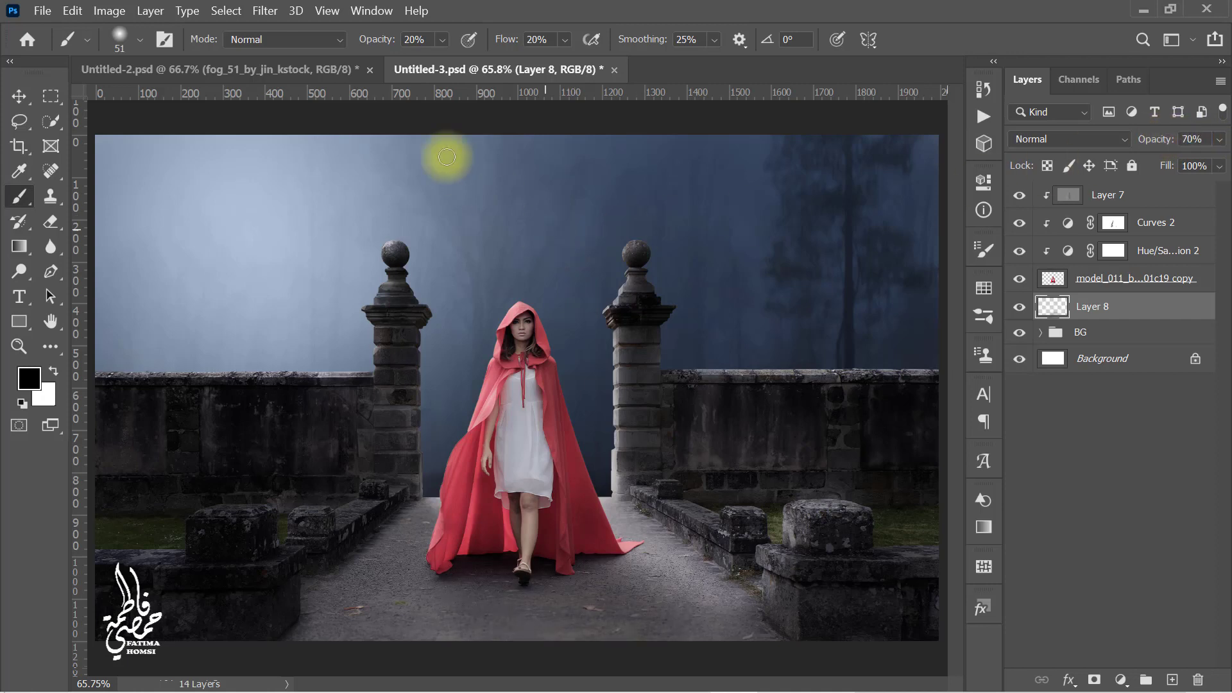
Step: Toggle the shadow layer's visibility to compare the result
{"action": "left_click", "coordinate": [53, 225]}
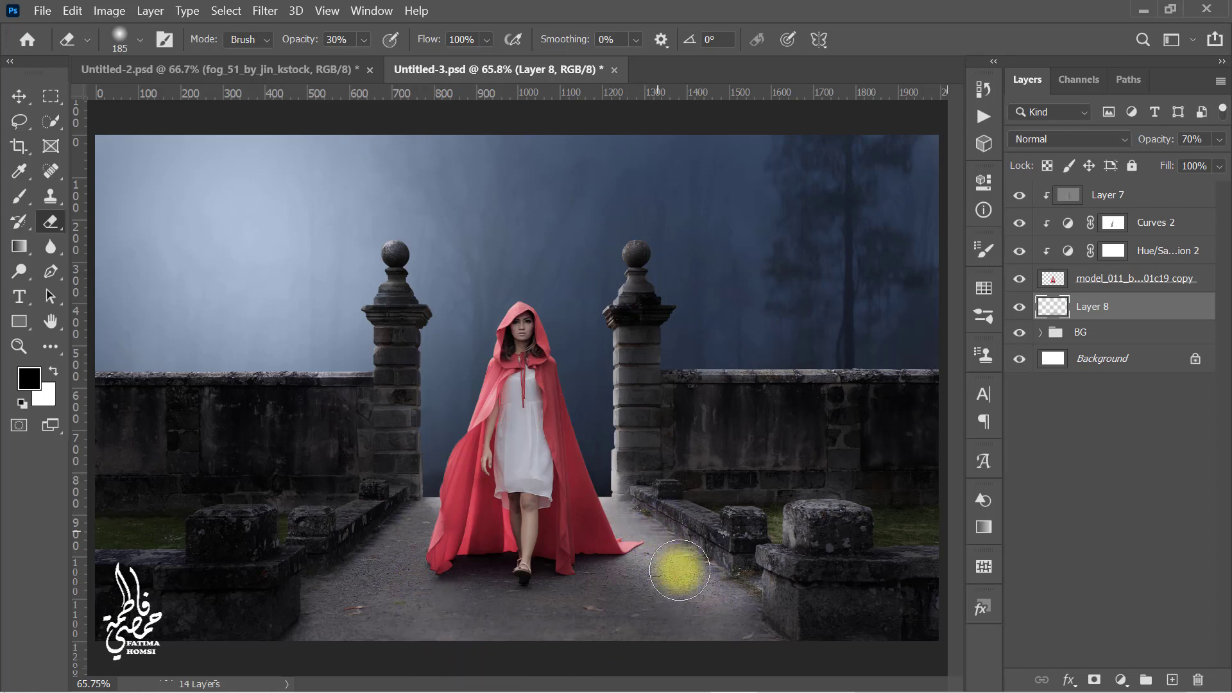
{"action": "left_click", "coordinate": [1020, 307]}
{"action": "left_click", "coordinate": [1020, 308]}
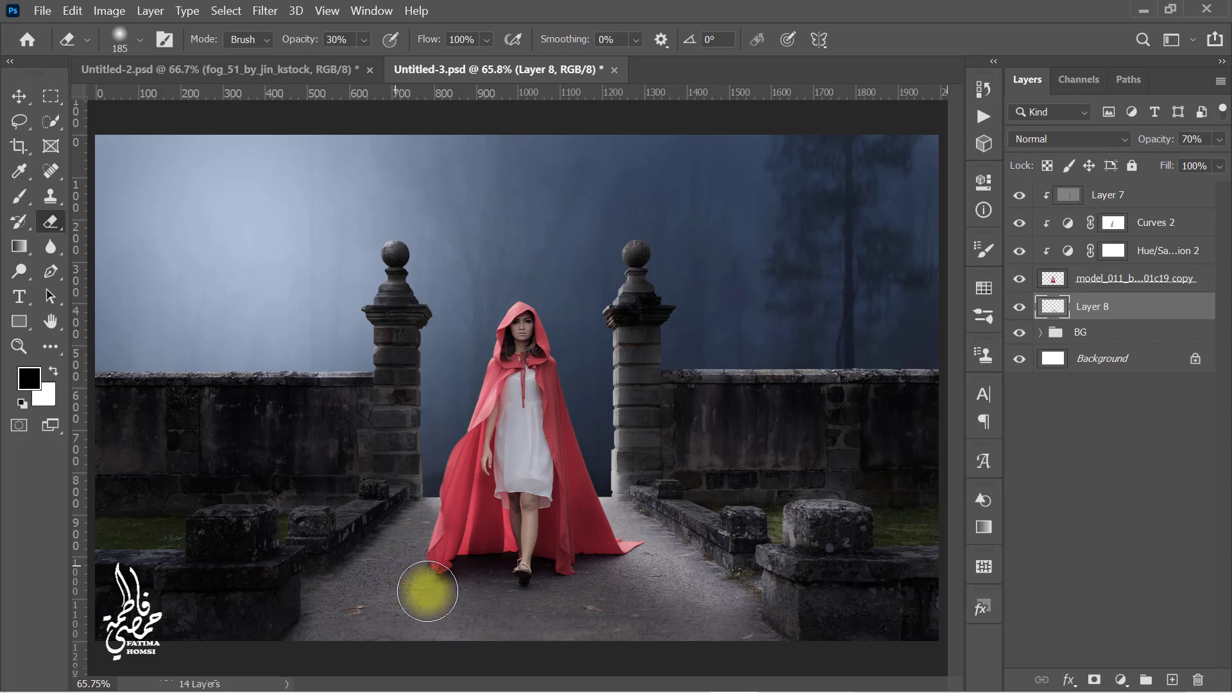
Step: Add a Color Balance adjustment clipped above the overlay layer, setting midtones Cyan-Red to -7 and Yellow-Blue to +10
{"action": "left_click", "coordinate": [1102, 199]}
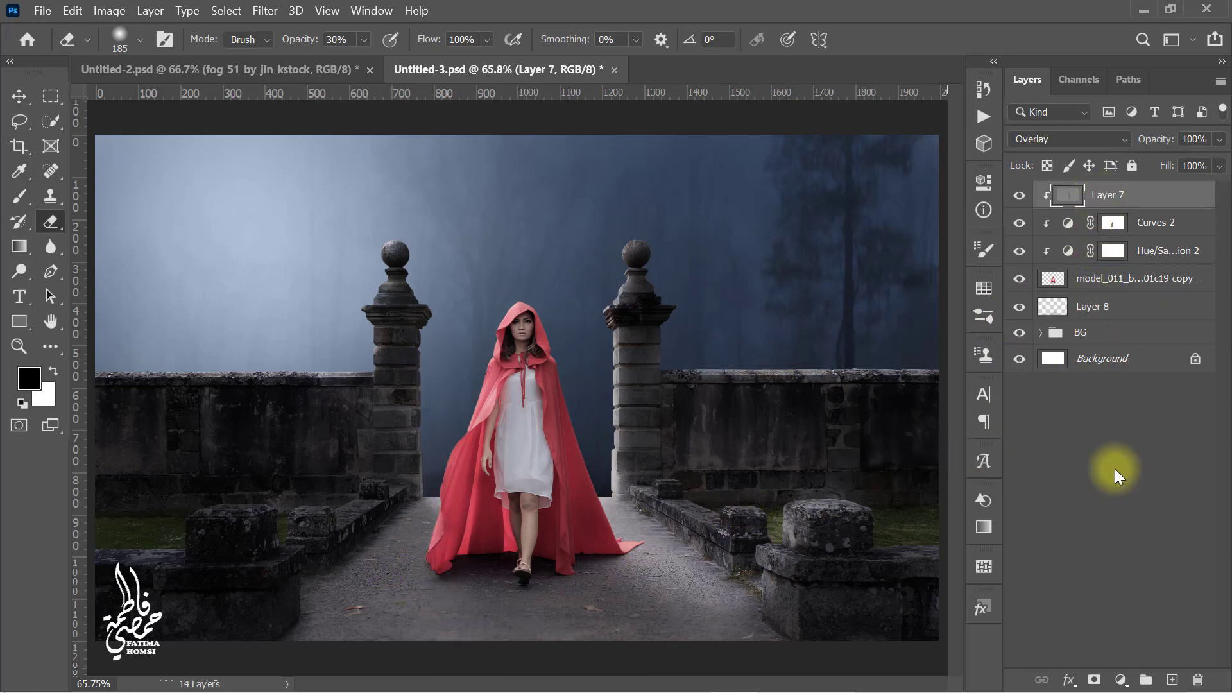
{"action": "left_click", "coordinate": [1120, 680]}
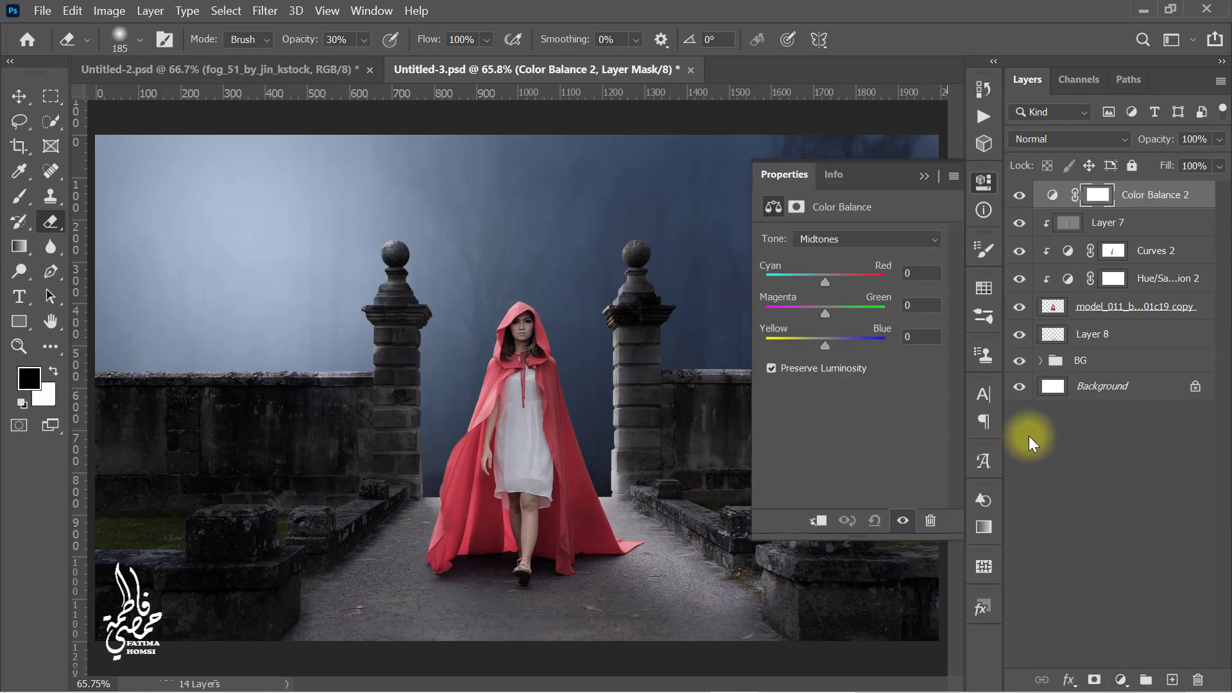
{"action": "left_click", "coordinate": [819, 519]}
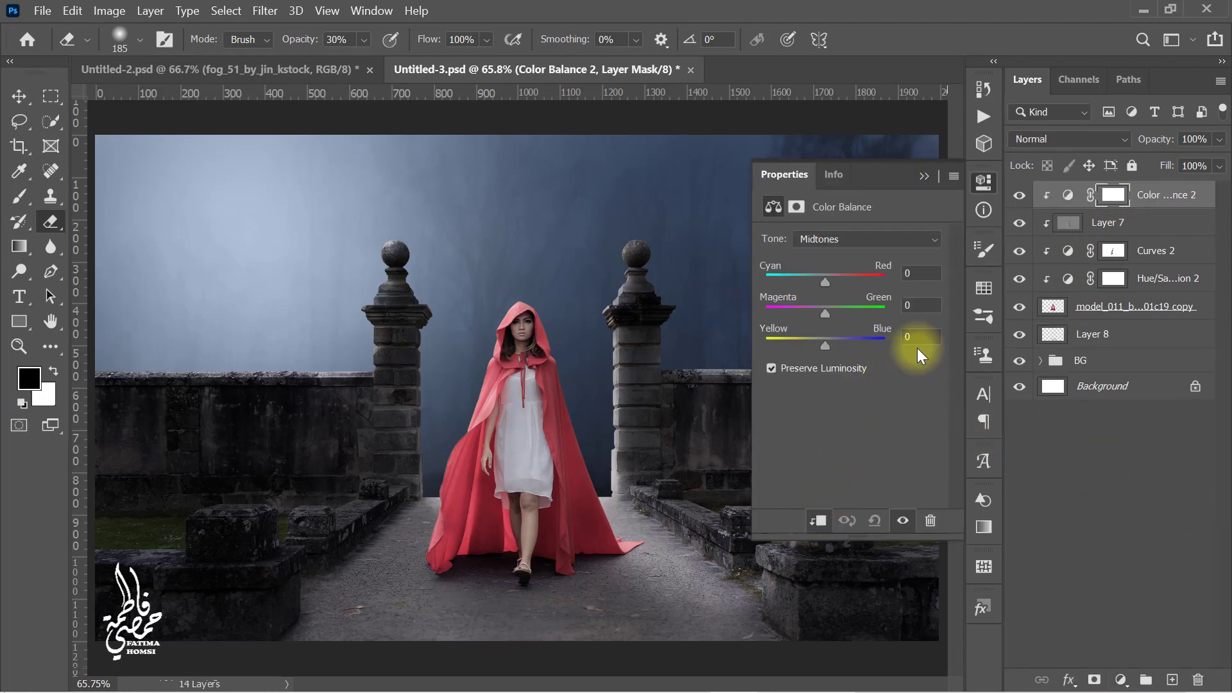
{"action": "left_click", "coordinate": [923, 338]}
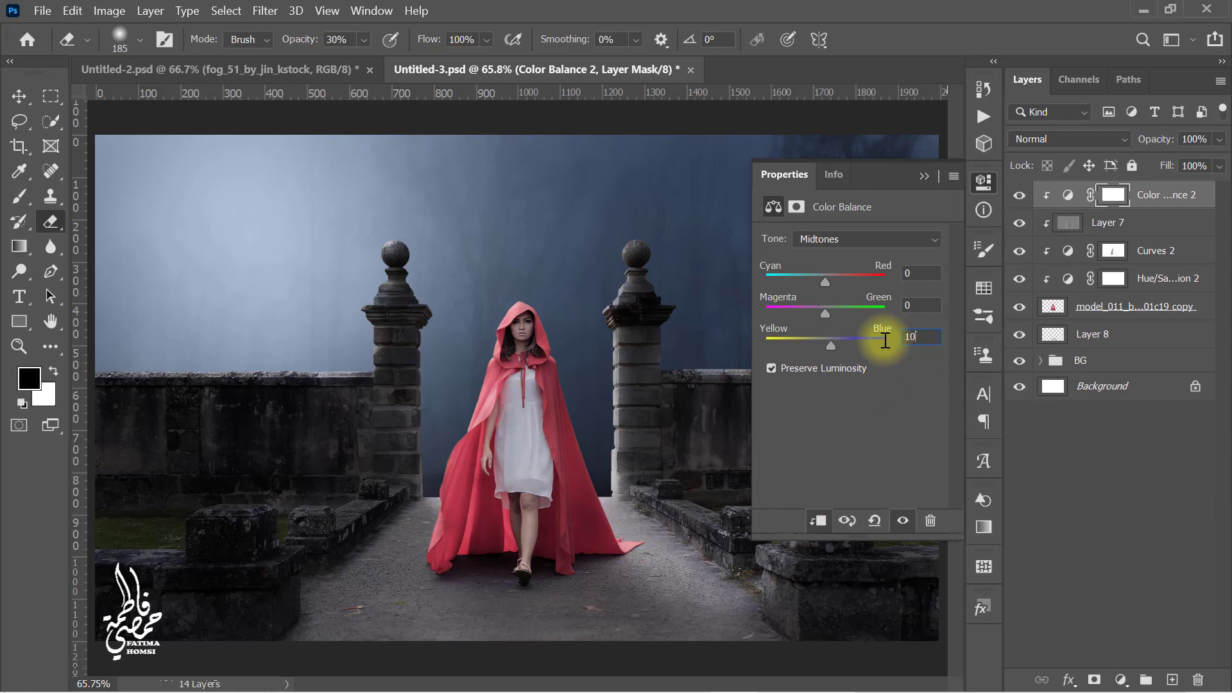
{"action": "left_click", "coordinate": [922, 275]}
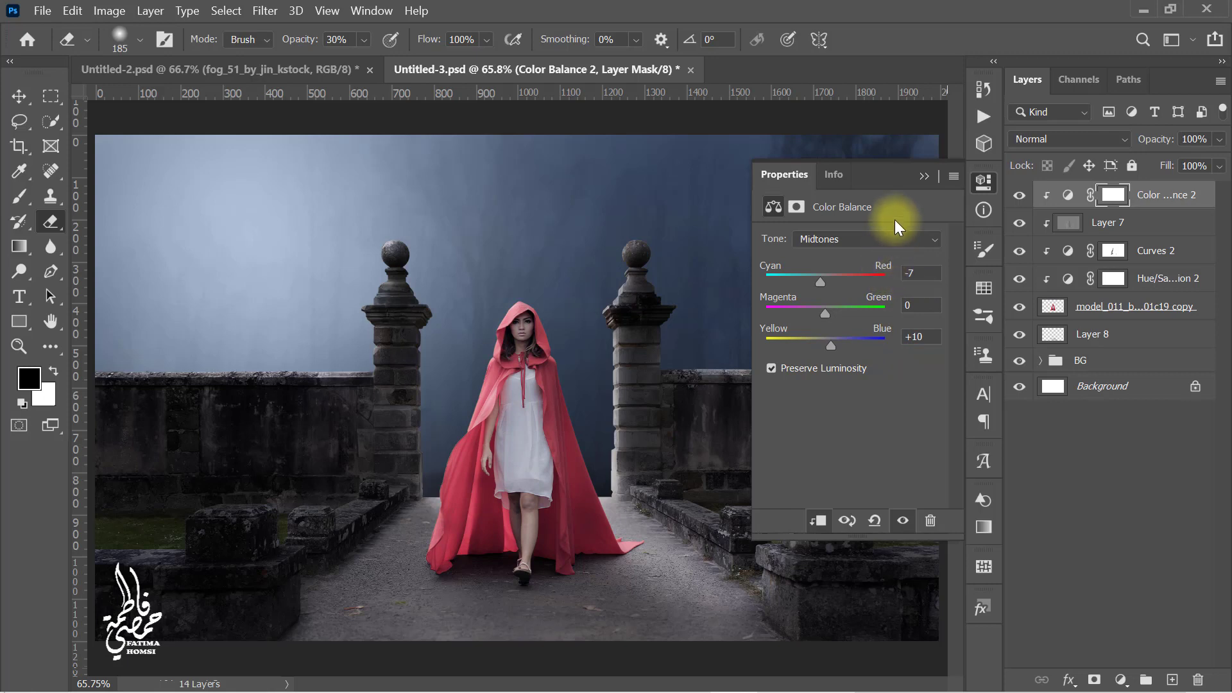
{"action": "left_click", "coordinate": [921, 175]}
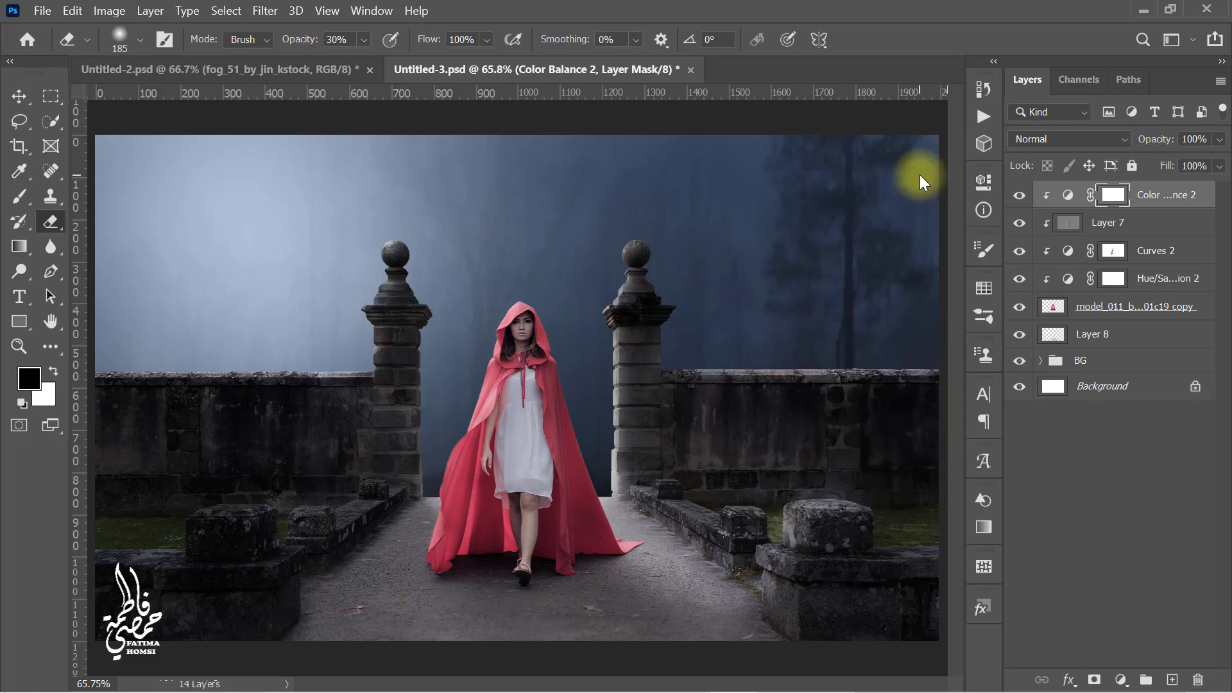
Step: Group the model's layers together with the shadow layer and name the group model
{"action": "left_click", "coordinate": [1151, 347], "text": "shift"}
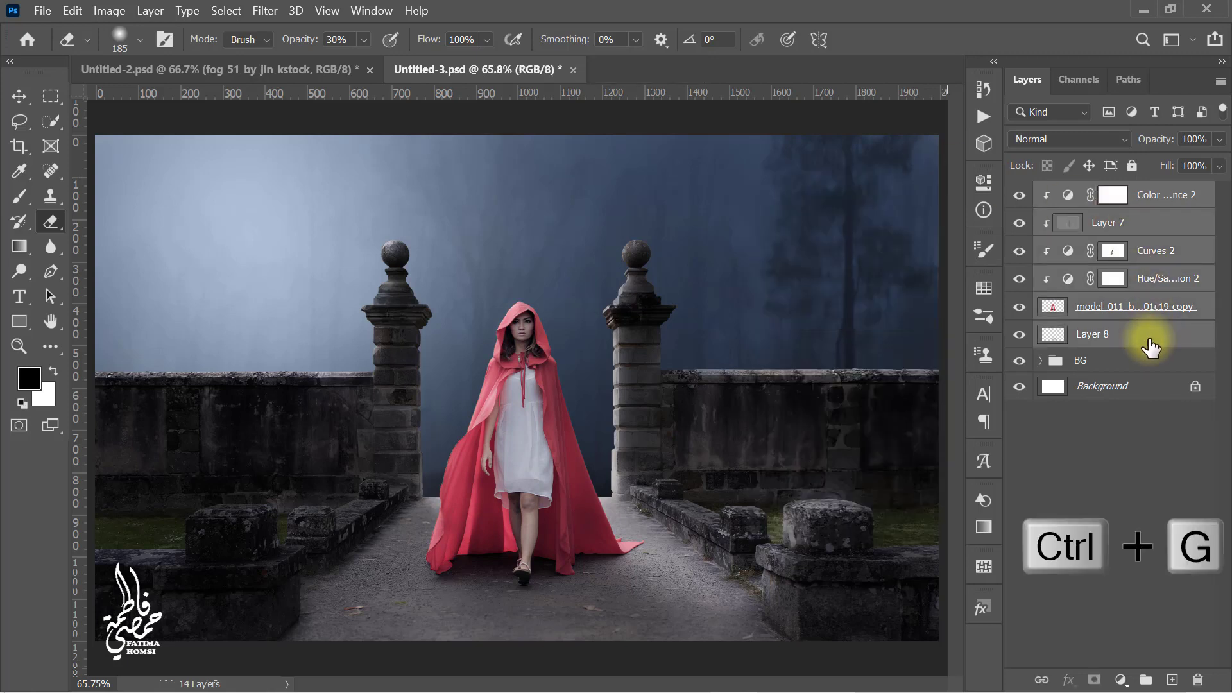
{"action": "key", "text": "ctrl+g"}
{"action": "double_click", "coordinate": [1088, 193]}
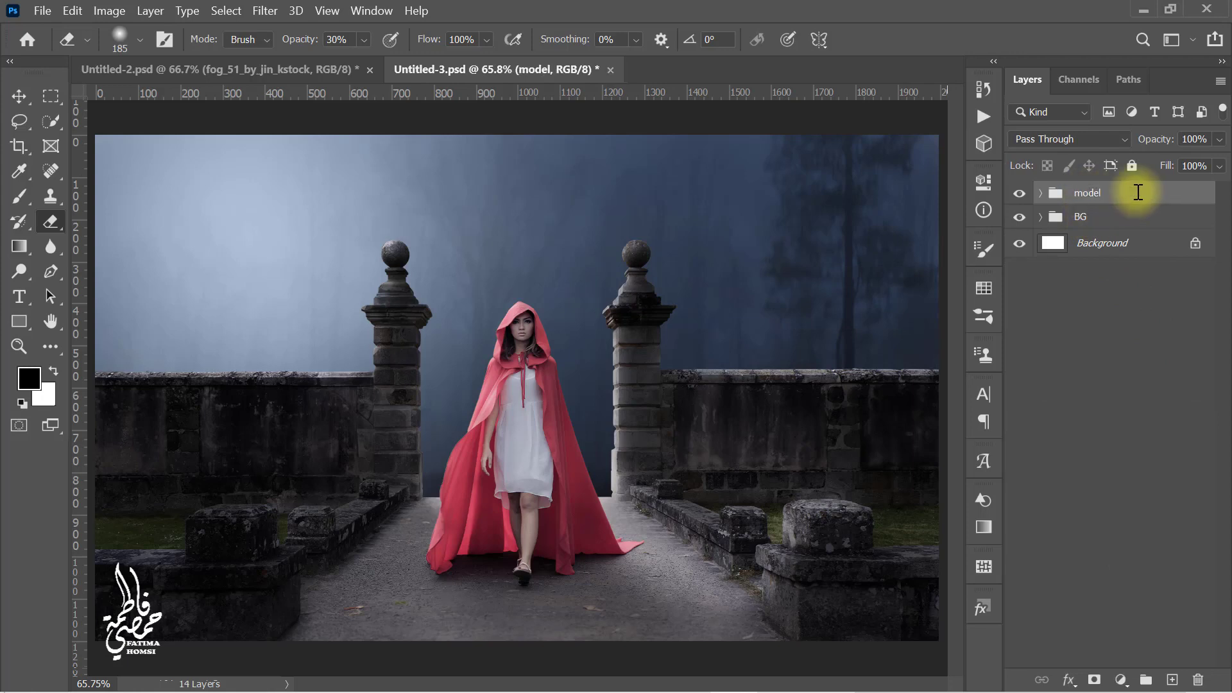
Step: Place the bare_tree_png image from the stock folder and scale and rotate it about -4.3° behind the right wall
{"action": "left_click", "coordinate": [1145, 11]}
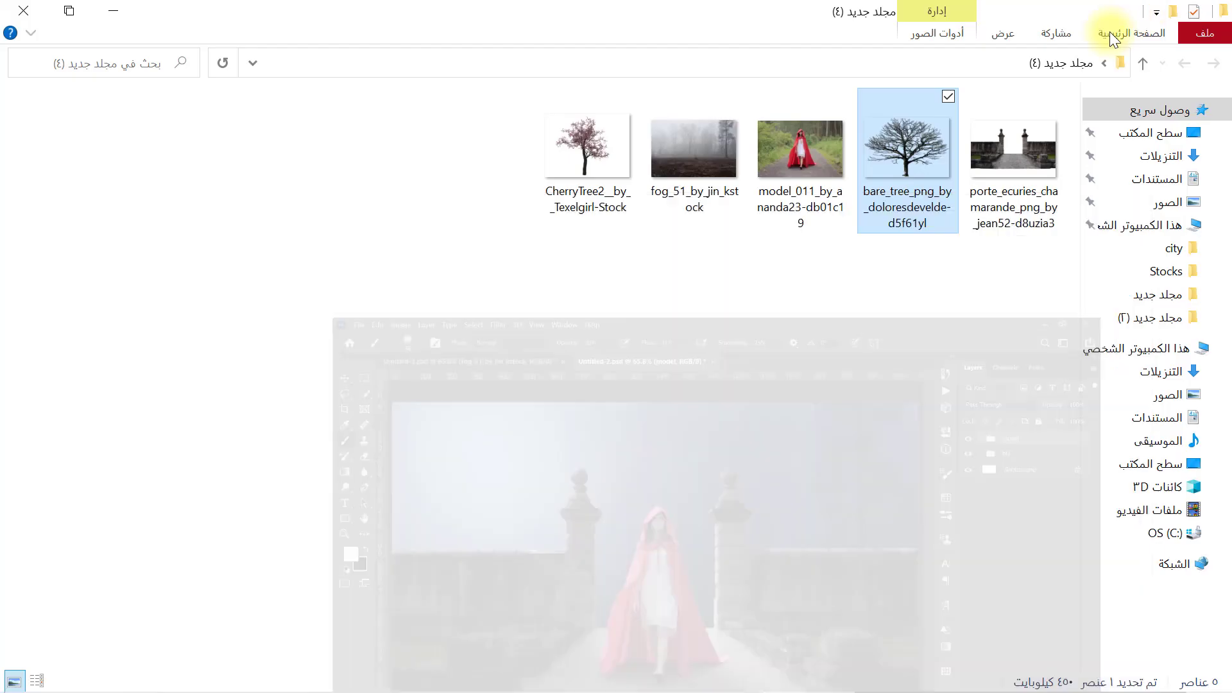
{"action": "left_click_drag", "start_coordinate": [916, 140], "coordinate": [730, 434]}
{"action": "left_click_drag", "start_coordinate": [583, 408], "coordinate": [897, 330]}
{"action": "left_click_drag", "start_coordinate": [878, 181], "coordinate": [876, 173]}
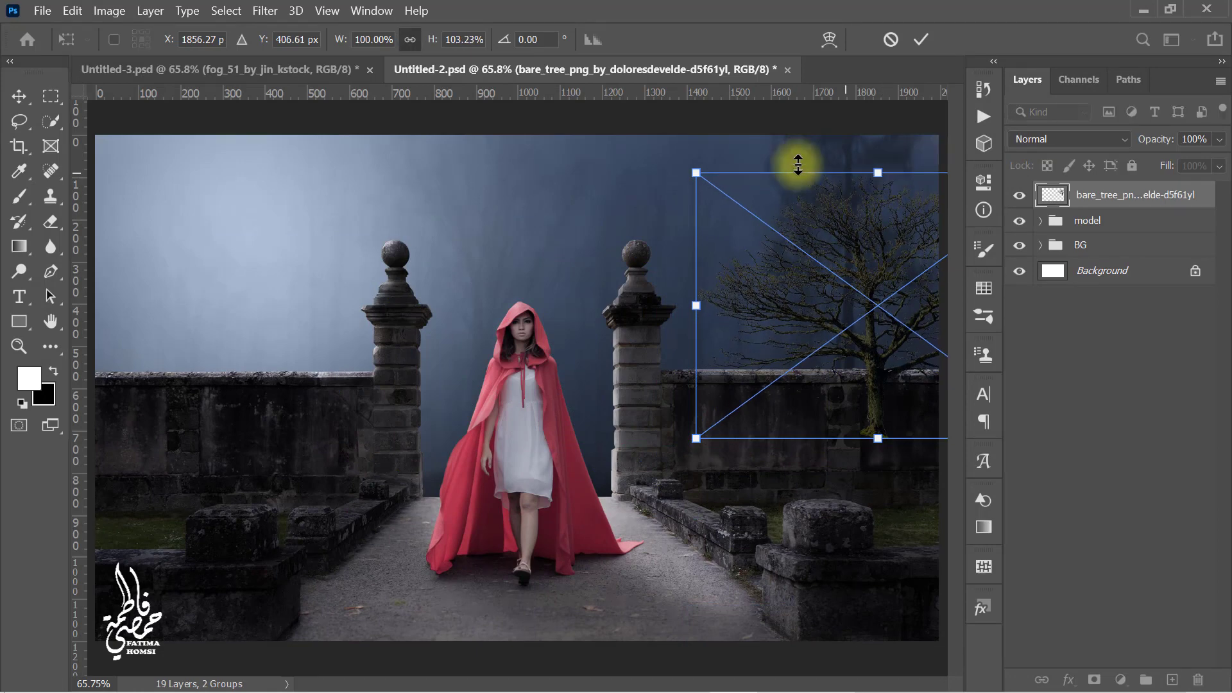
{"action": "left_click_drag", "start_coordinate": [683, 150], "coordinate": [701, 198]}
{"action": "left_click_drag", "start_coordinate": [906, 319], "coordinate": [917, 298]}
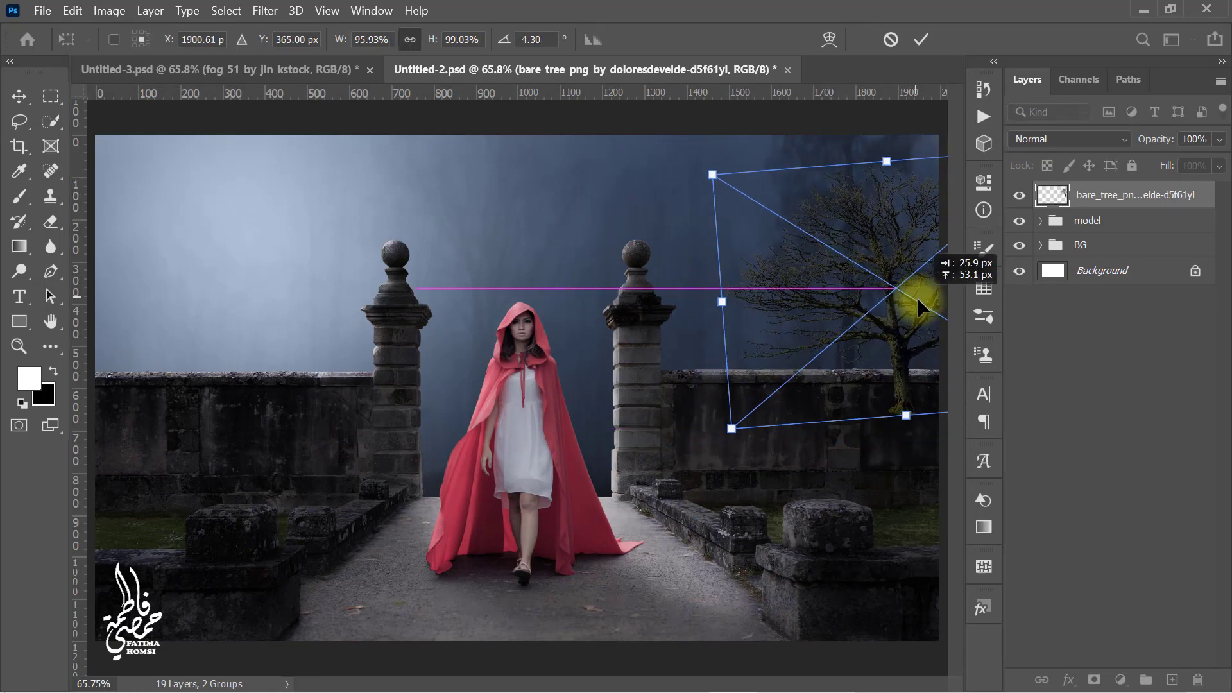
{"action": "left_click_drag", "start_coordinate": [889, 162], "coordinate": [891, 174]}
{"action": "left_click_drag", "start_coordinate": [900, 248], "coordinate": [902, 242]}
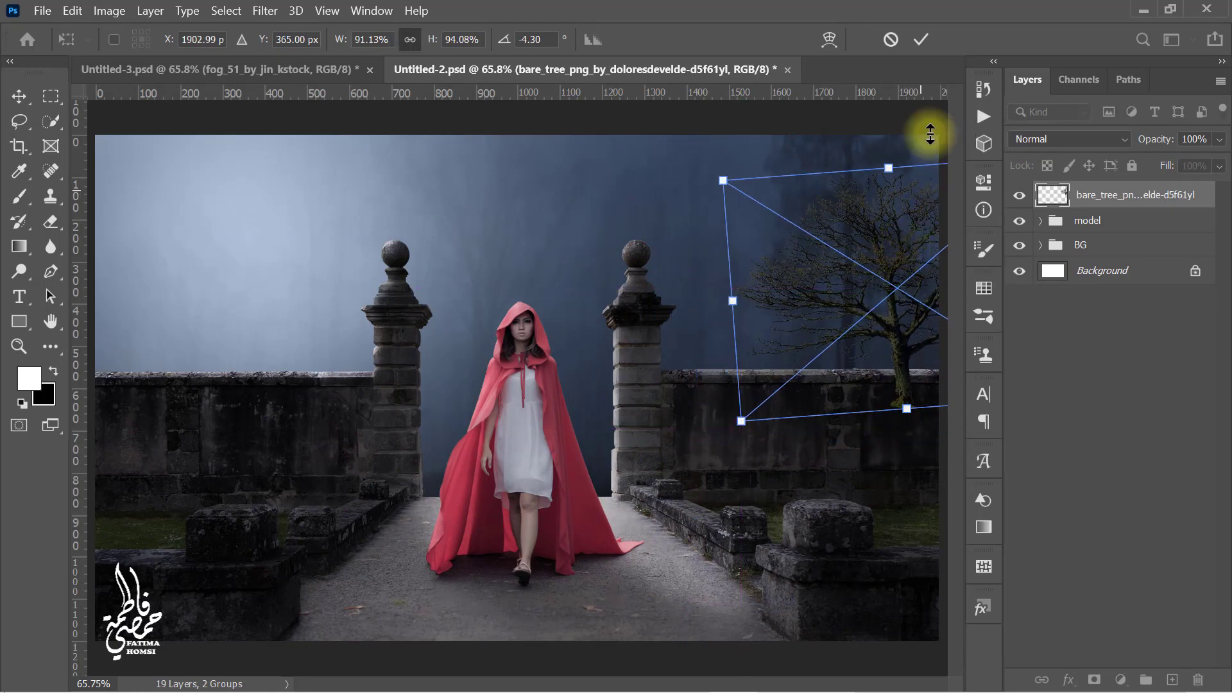
{"action": "left_click", "coordinate": [920, 39]}
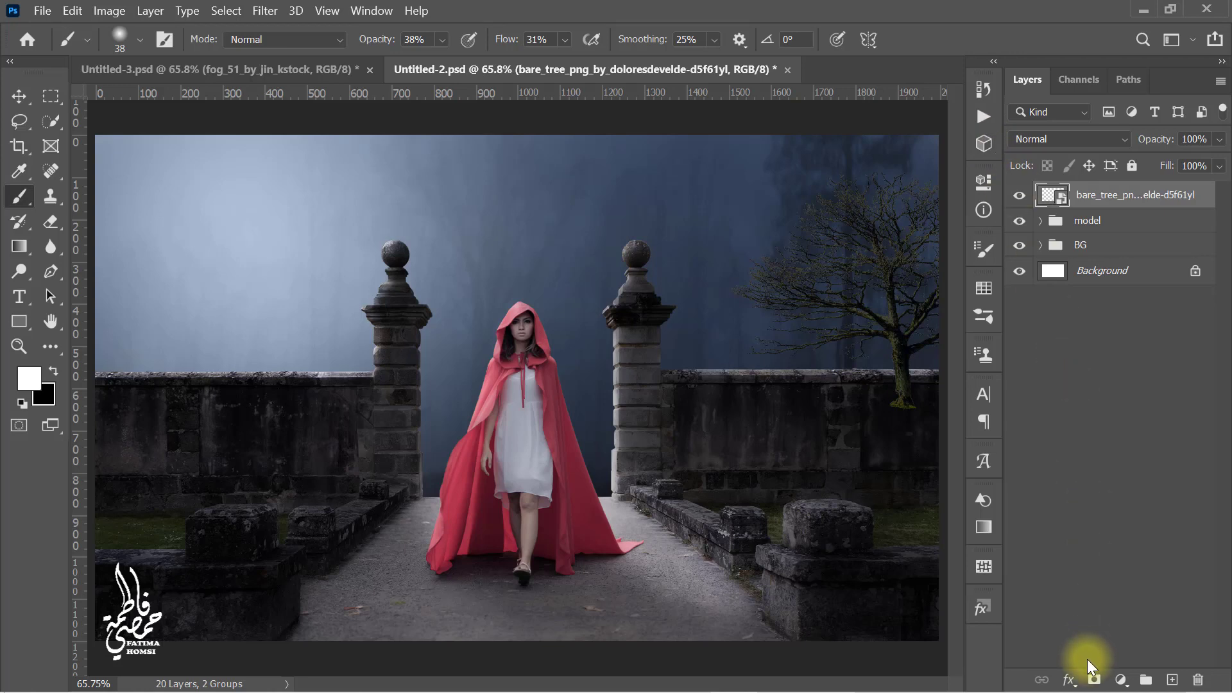
Step: Add a layer mask to the tree and paint black at 100% opacity to hide its base along the wall top
{"action": "left_click", "coordinate": [1093, 680]}
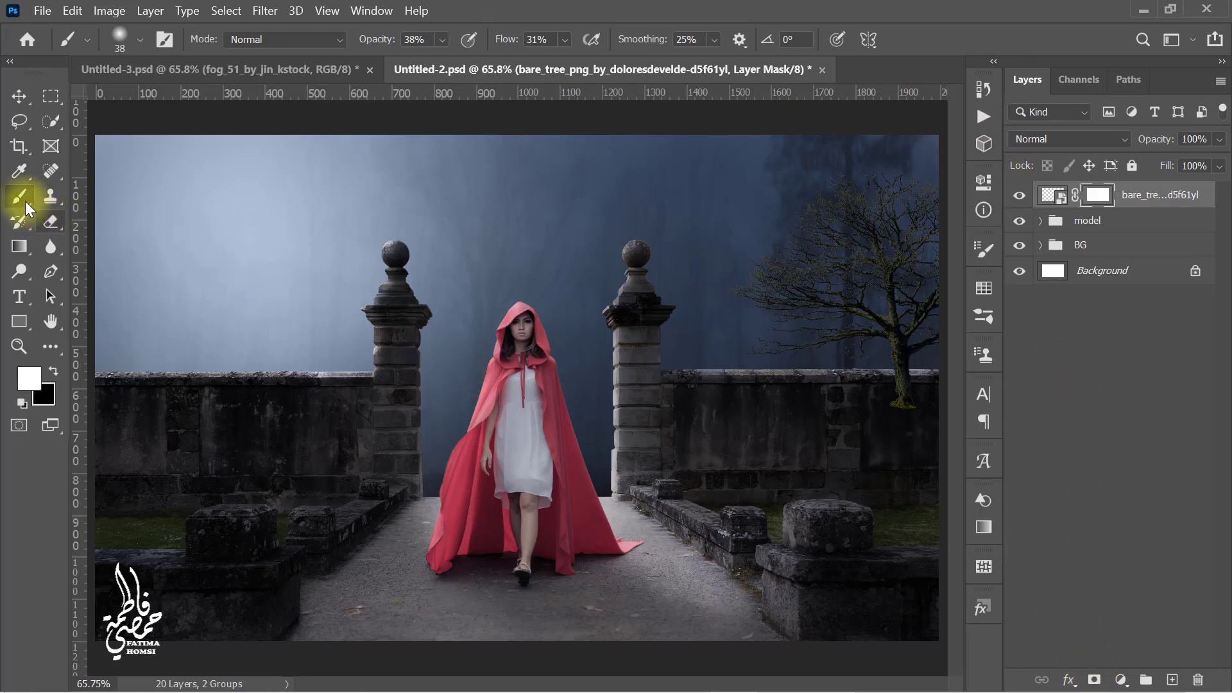
{"action": "left_click_drag", "start_coordinate": [369, 40], "coordinate": [696, 77]}
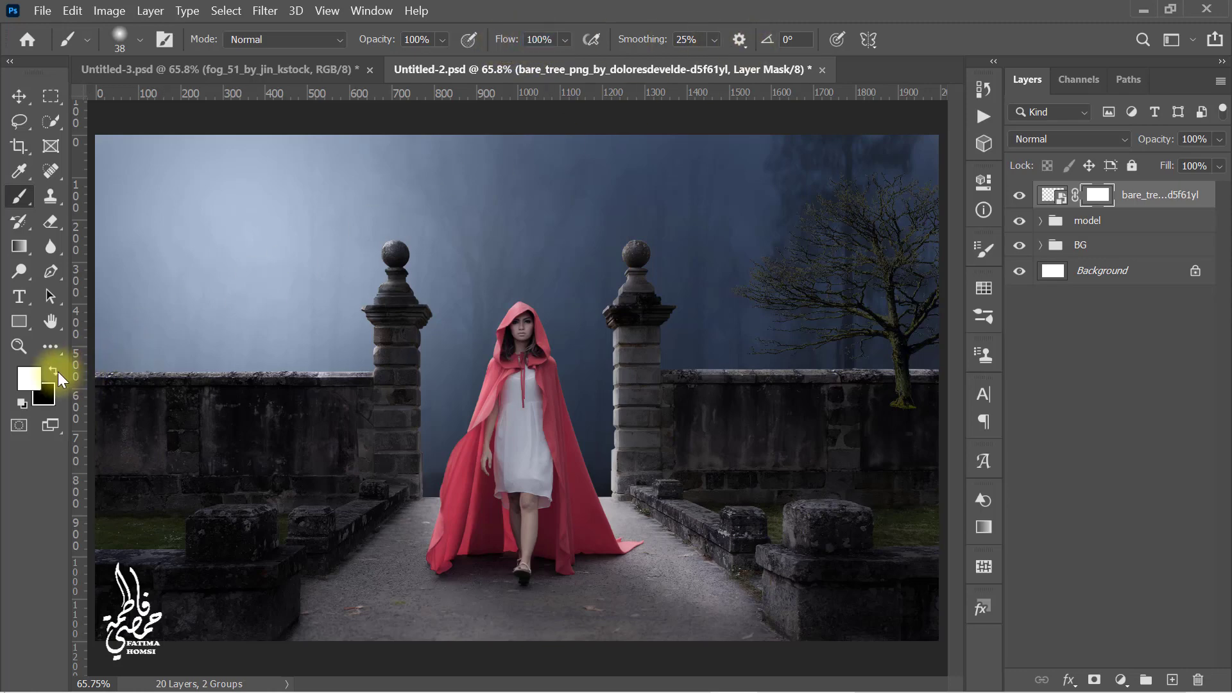
{"action": "scroll", "coordinate": [909, 414], "scroll_direction": "up", "scroll_amount": 7}
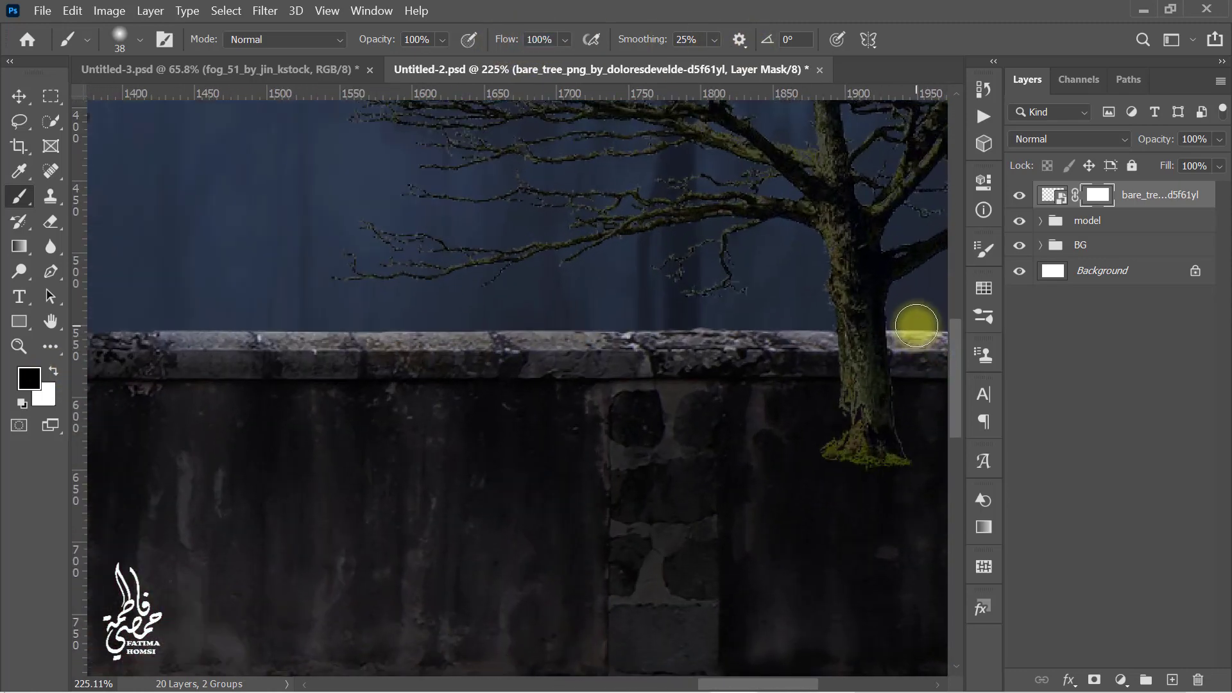
{"action": "left_click_drag", "start_coordinate": [917, 325], "coordinate": [751, 325]}
{"action": "mouse_move", "coordinate": [740, 451]}
{"action": "left_mouse_down"}
{"action": "mouse_move", "coordinate": [767, 414]}
{"action": "mouse_move", "coordinate": [643, 388]}
{"action": "mouse_move", "coordinate": [659, 367]}
{"action": "mouse_move", "coordinate": [741, 370]}
{"action": "mouse_move", "coordinate": [684, 371]}
{"action": "mouse_move", "coordinate": [732, 348]}
{"action": "mouse_move", "coordinate": [669, 348]}
{"action": "mouse_move", "coordinate": [702, 345]}
{"action": "left_mouse_up"}
{"action": "right_click", "coordinate": [698, 369], "text": "alt"}
{"action": "scroll", "coordinate": [706, 351], "scroll_direction": "down", "scroll_amount": 4}
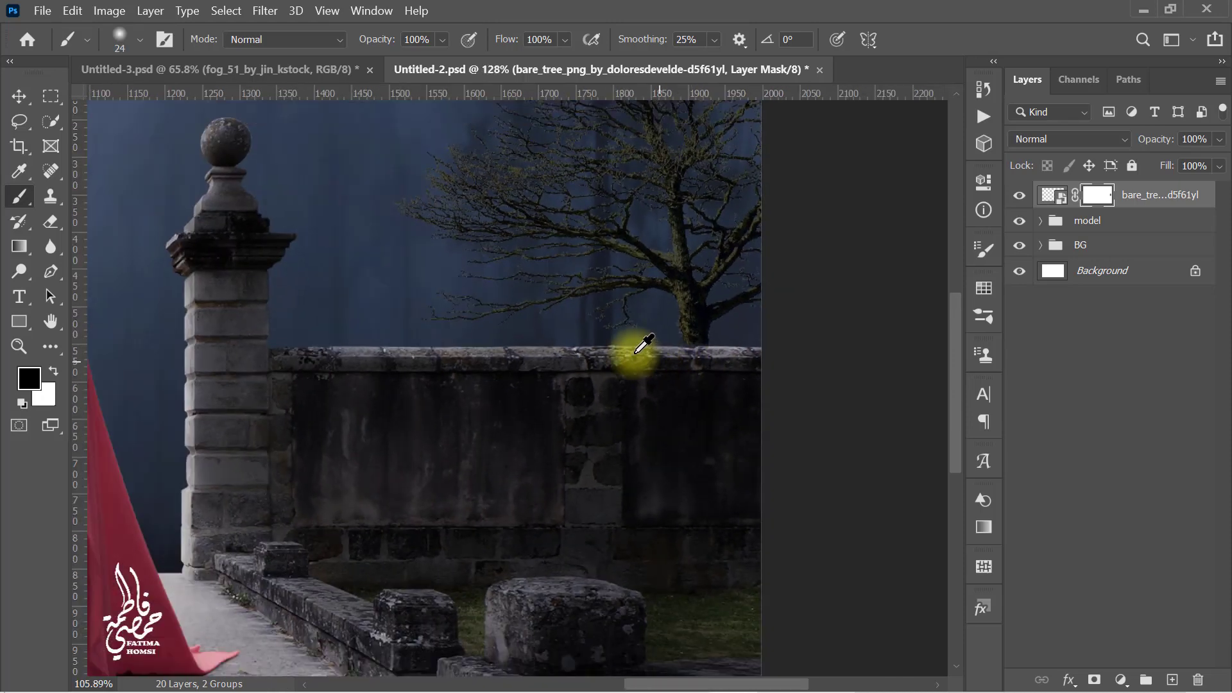
{"action": "scroll", "coordinate": [225, 286], "scroll_direction": "down", "scroll_amount": 1}
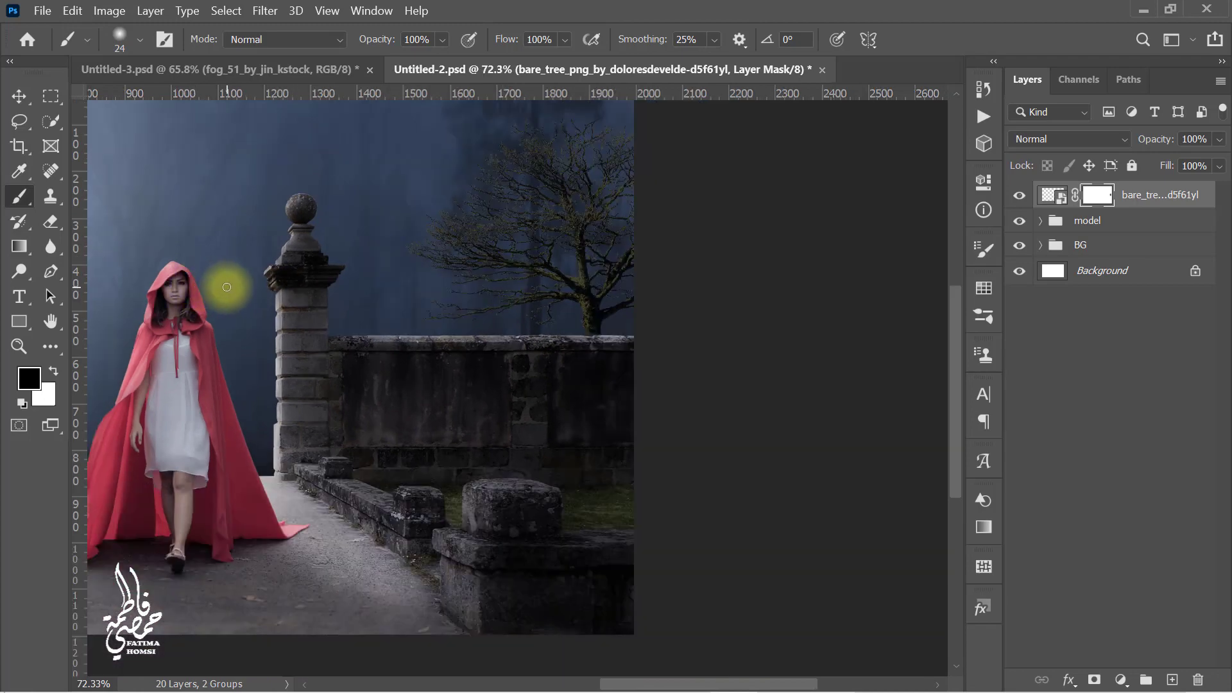
{"action": "scroll", "coordinate": [226, 286], "scroll_direction": "down", "scroll_amount": 1}
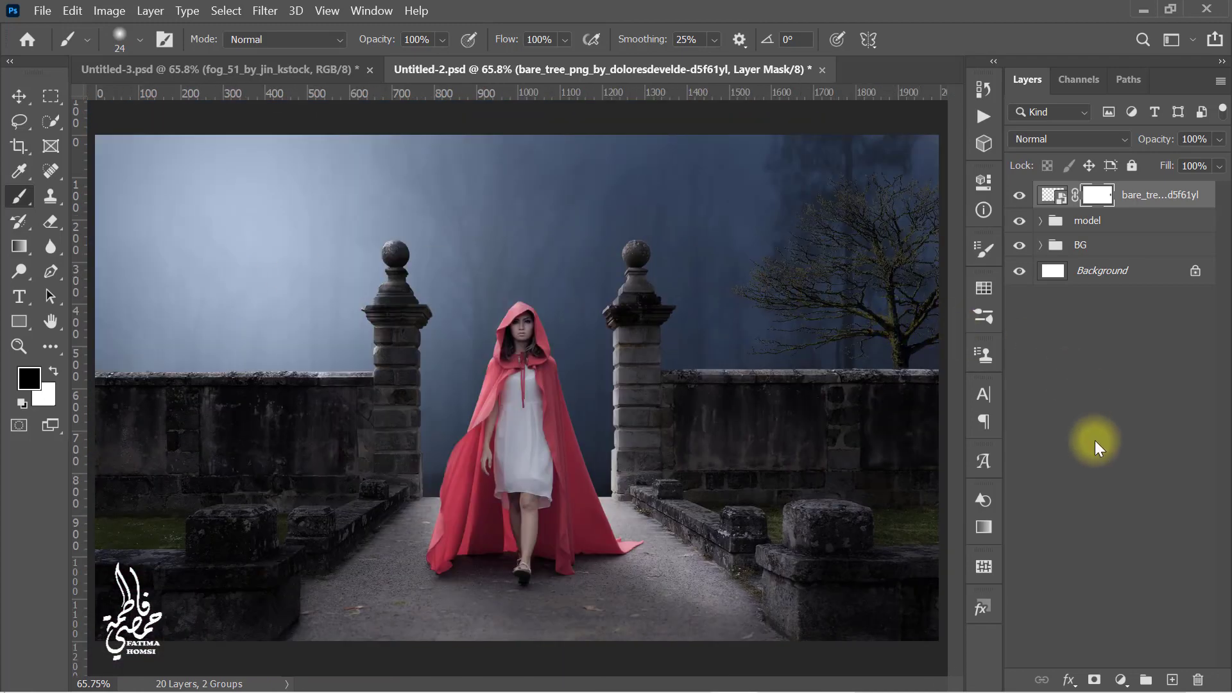
Step: Add a Hue/Saturation adjustment clipped to the tree and set its Lightness to -40
{"action": "left_click", "coordinate": [1120, 680]}
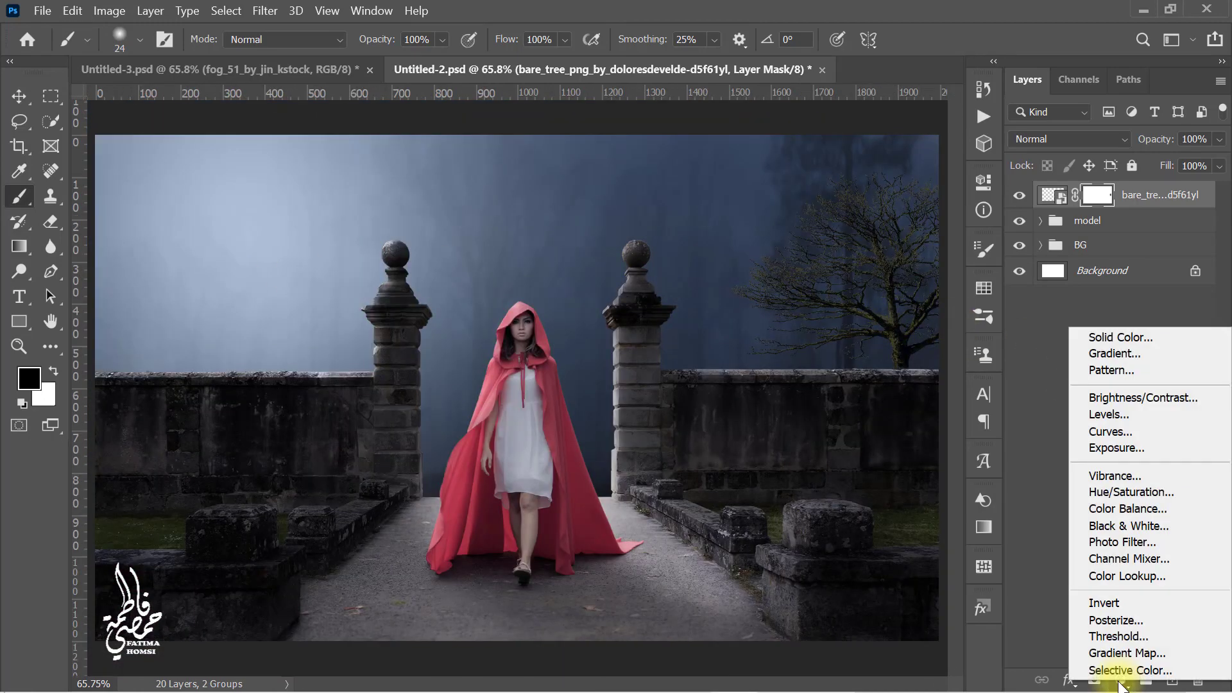
{"action": "left_click", "coordinate": [1200, 493]}
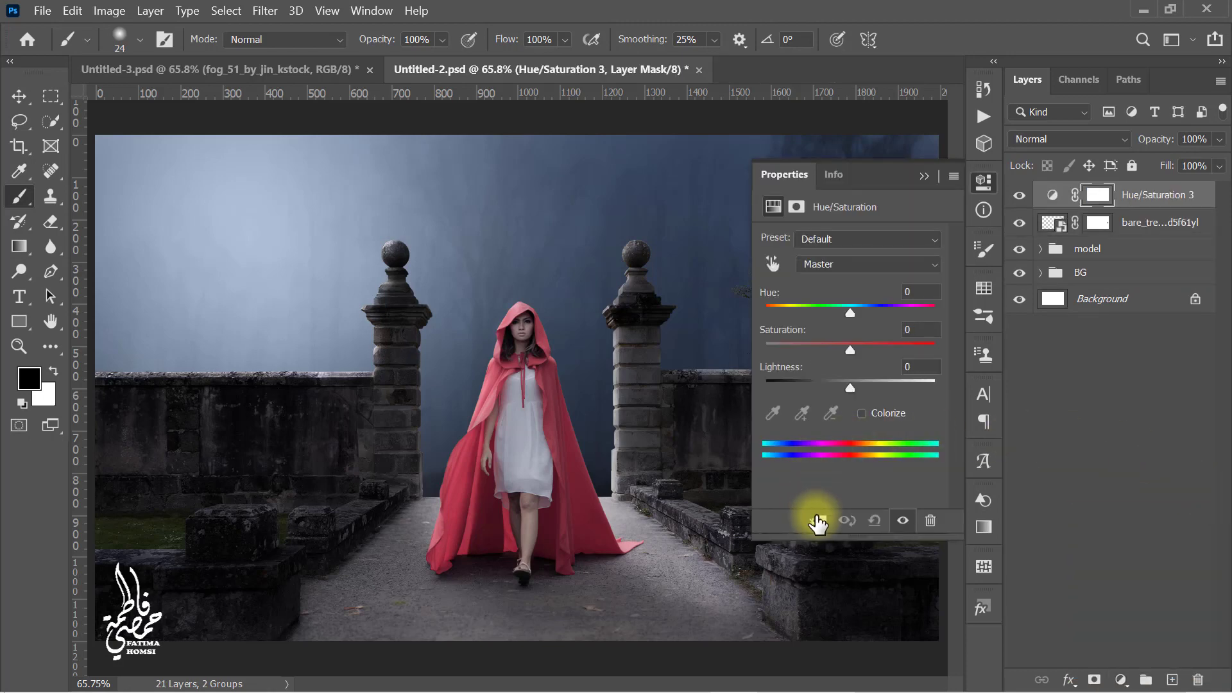
{"action": "left_click", "coordinate": [818, 526]}
{"action": "left_click", "coordinate": [919, 372]}
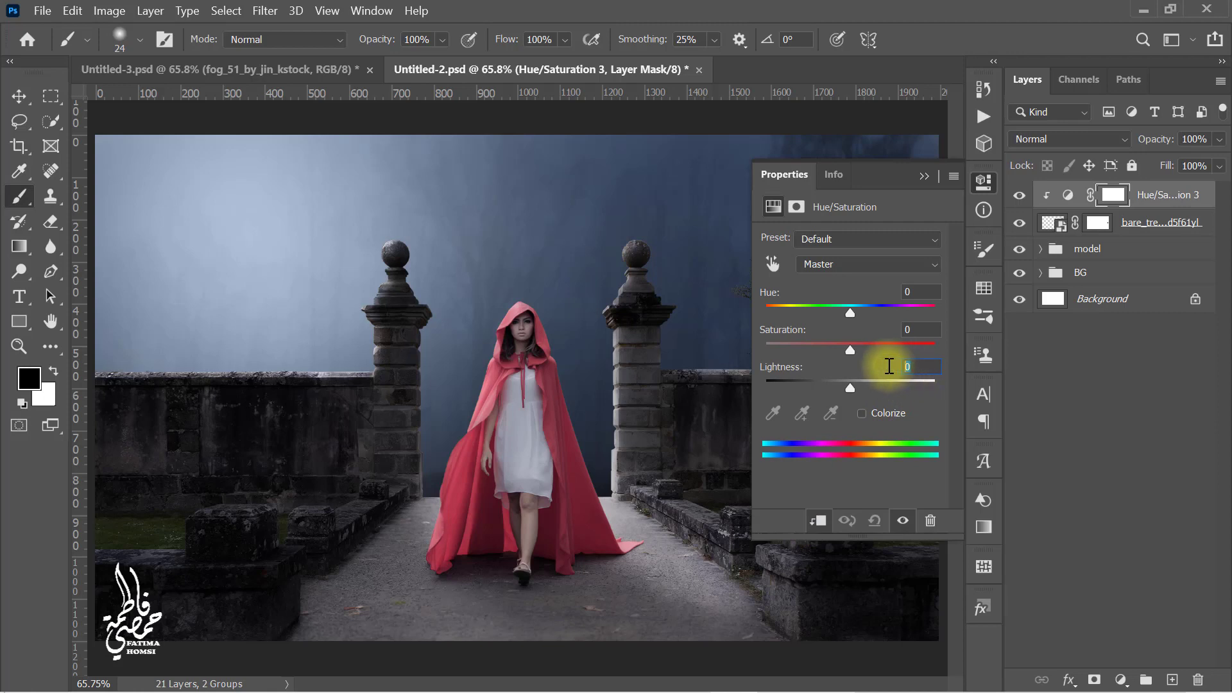
{"action": "type", "text": "-4"}
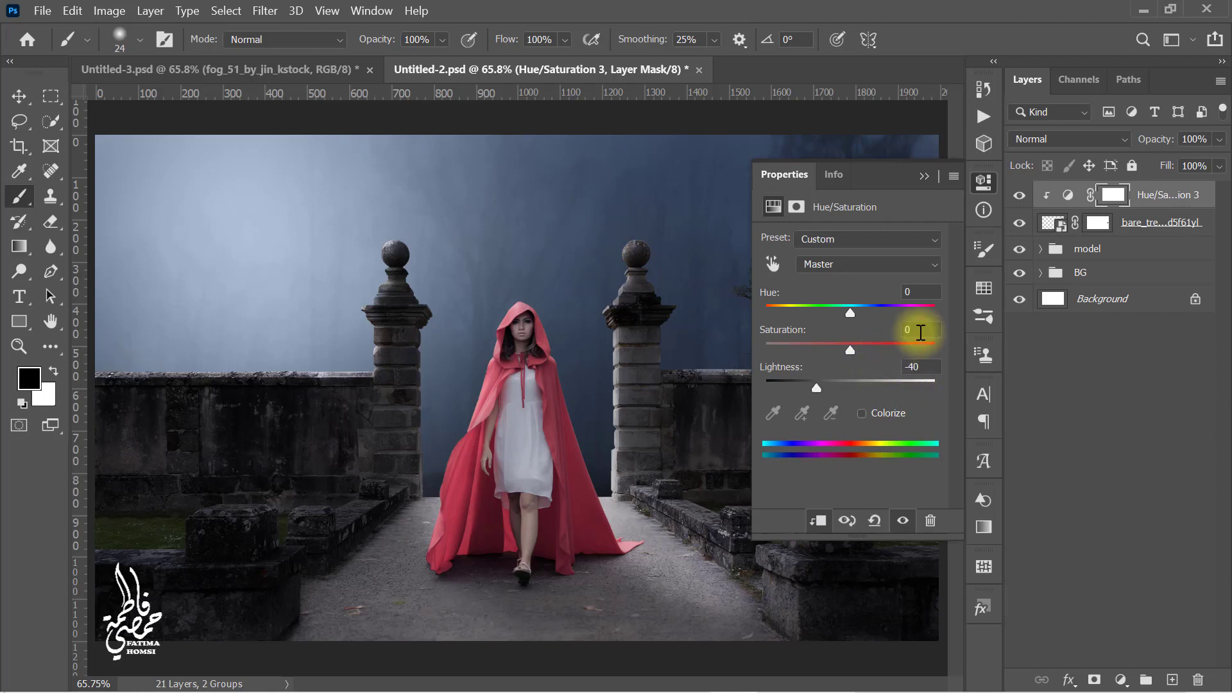
Step: Set the tree's Hue/Saturation Saturation to -45
{"action": "left_click", "coordinate": [921, 331]}
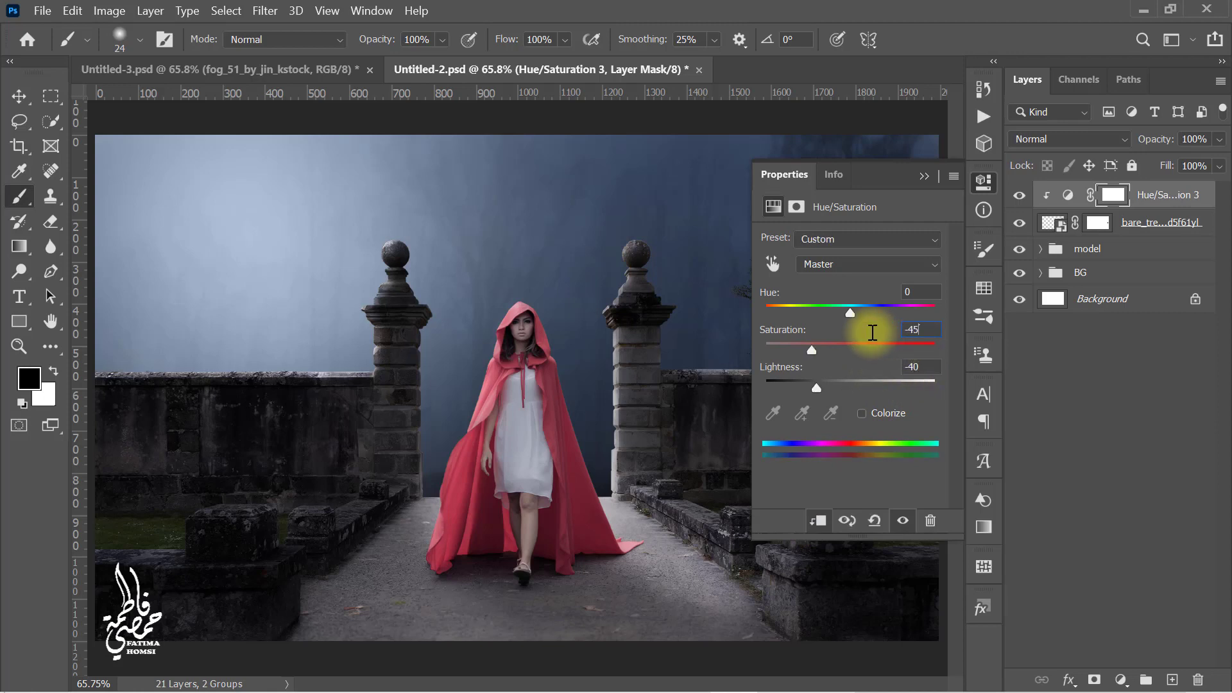
{"action": "left_click", "coordinate": [922, 178]}
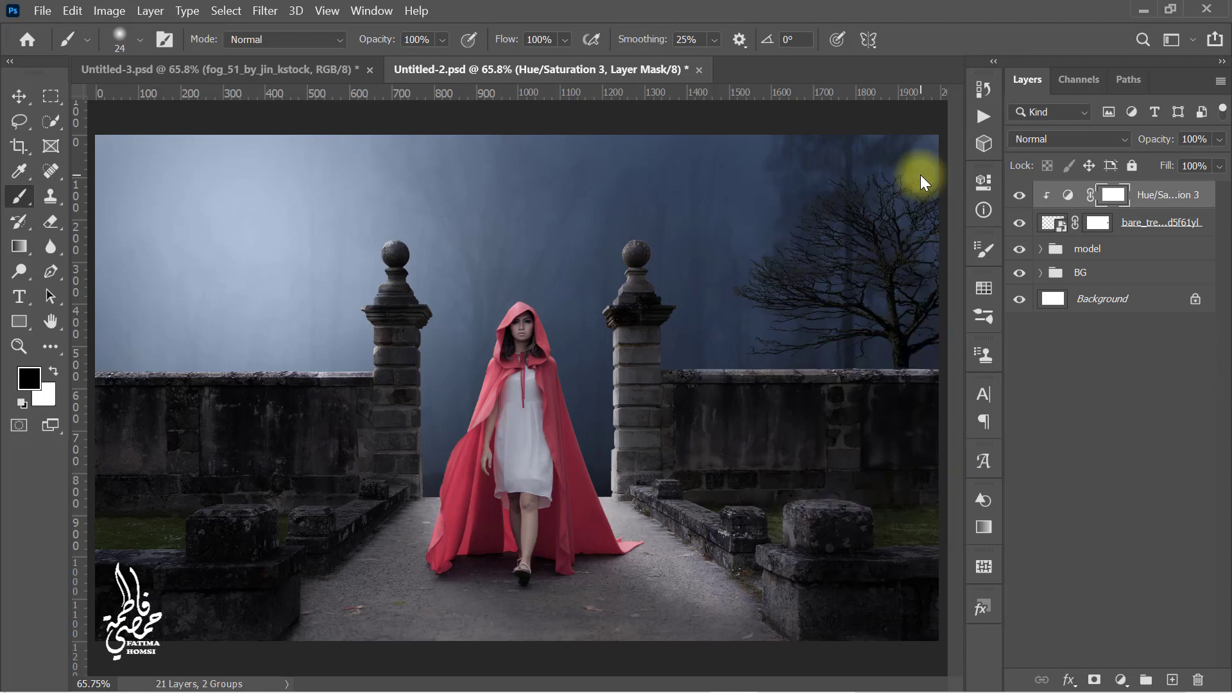
Step: Add a new layer clipped to the tree and sample a light blue colour from the sky
{"action": "left_click", "coordinate": [1171, 682]}
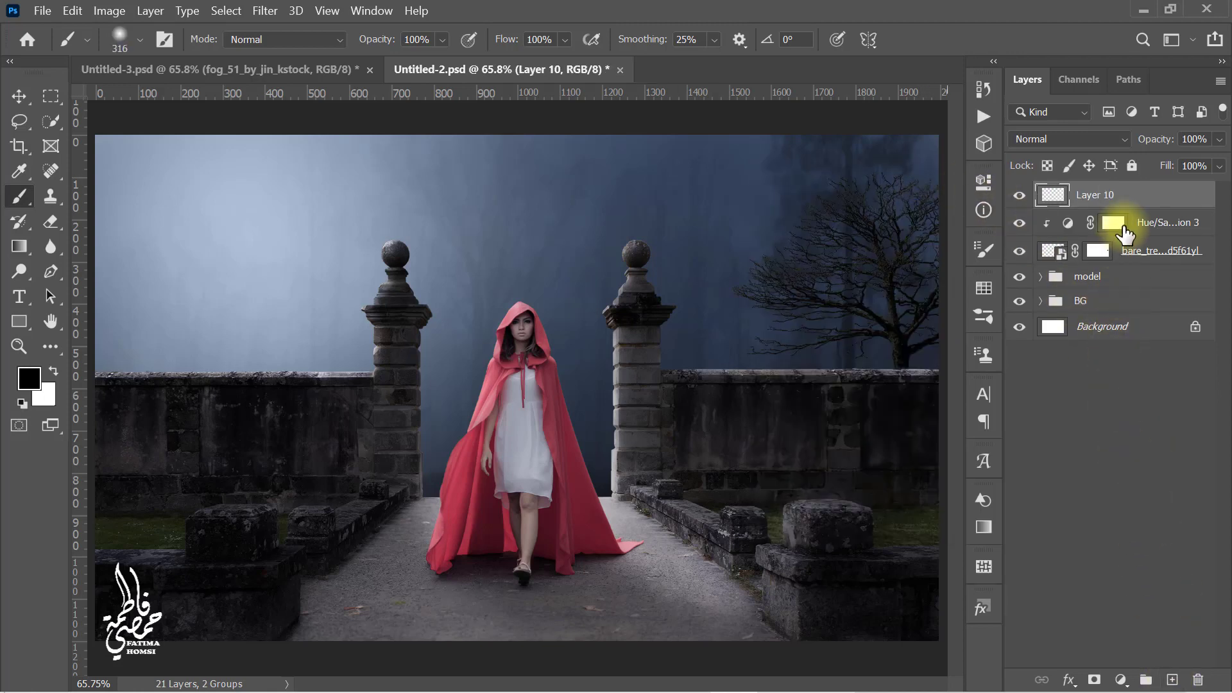
{"action": "right_click", "coordinate": [1159, 199]}
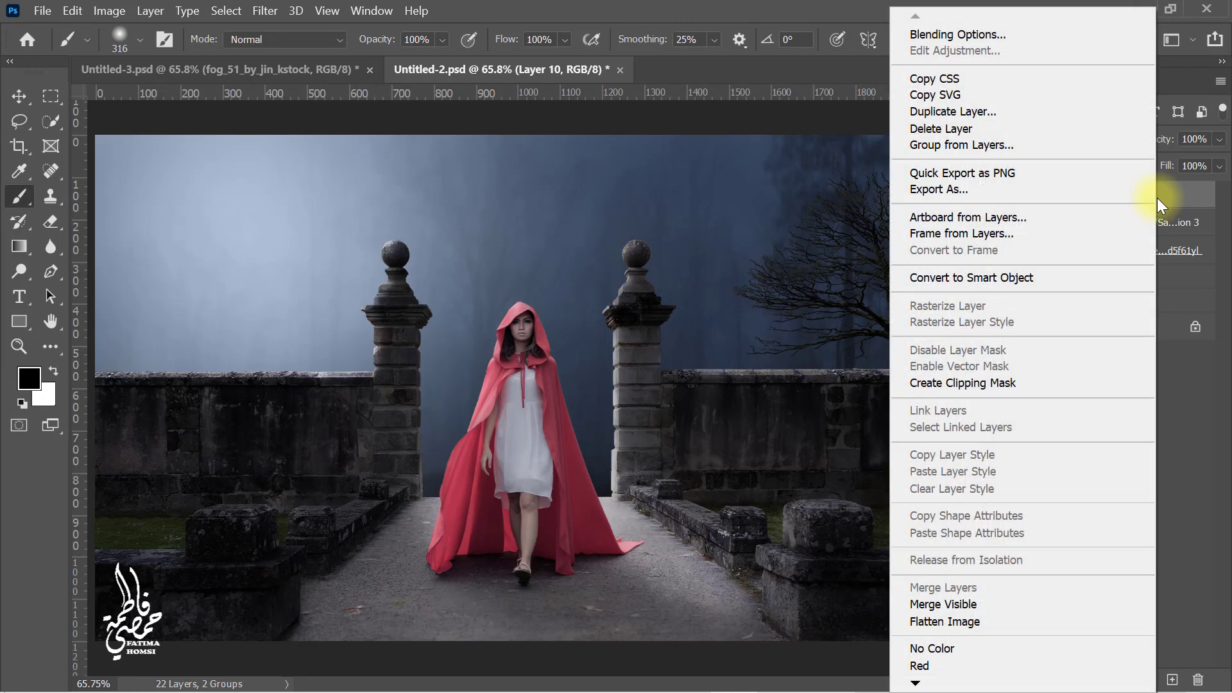
{"action": "left_click", "coordinate": [1054, 385]}
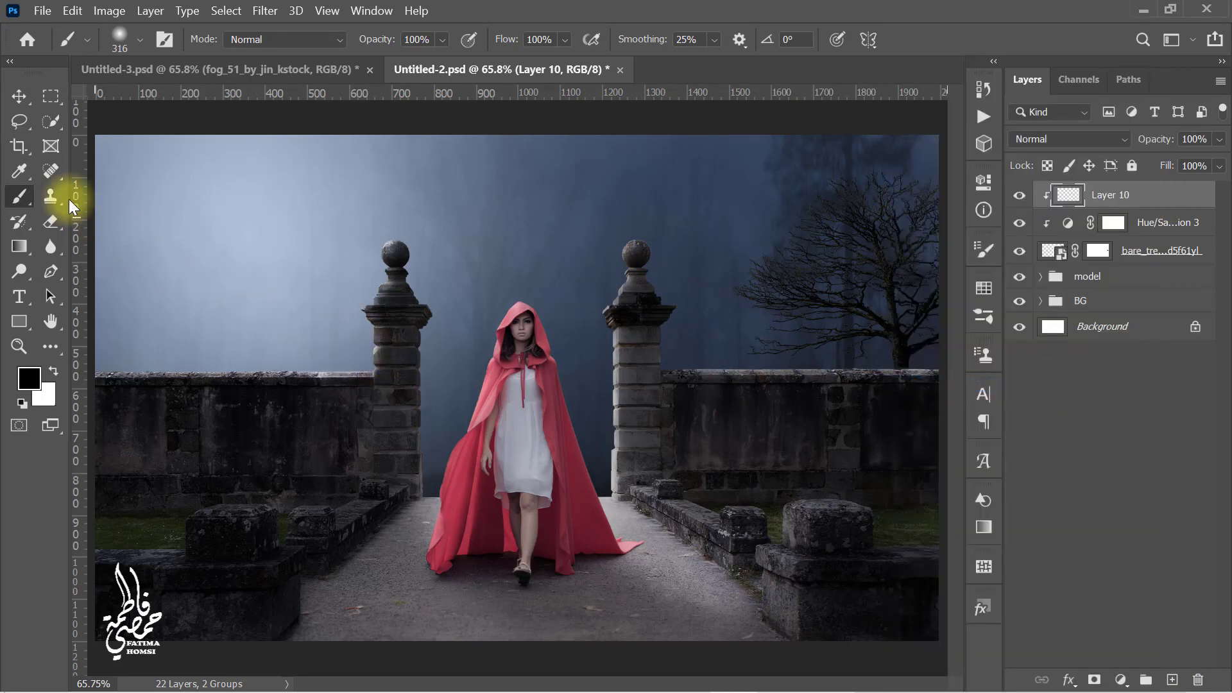
{"action": "left_click", "coordinate": [16, 170]}
{"action": "left_click", "coordinate": [231, 280]}
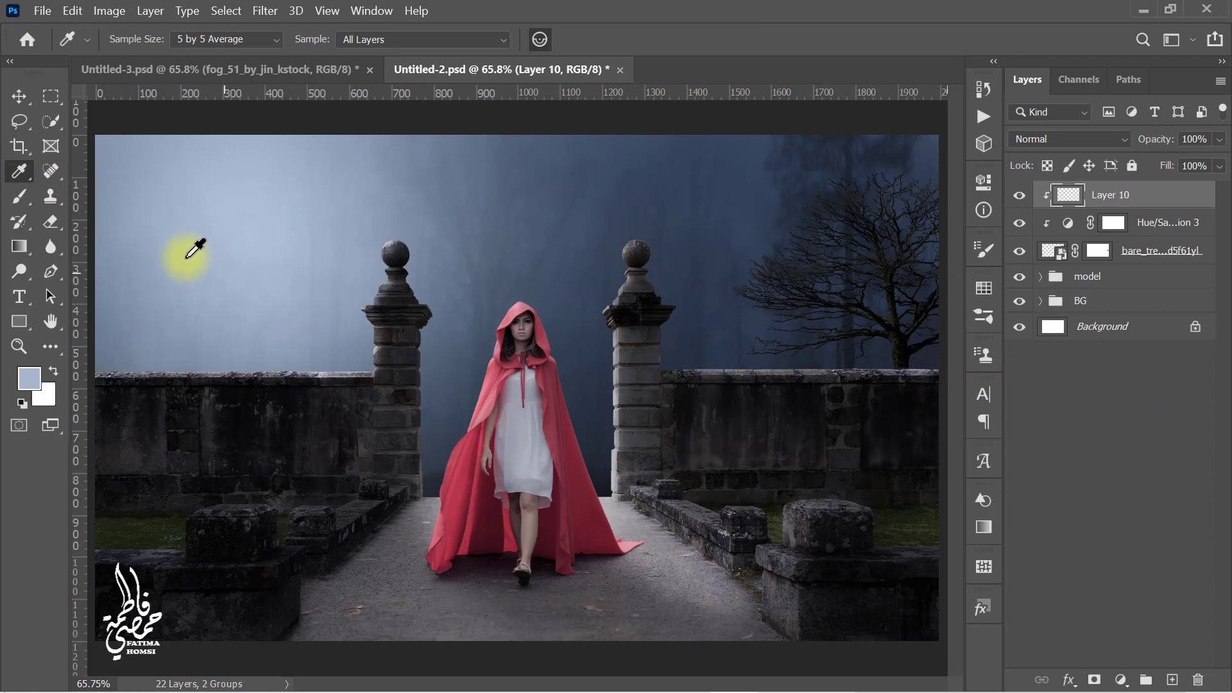
Step: Paint the light blue over the tree's upper branches and set the layer to Screen at 25% opacity
{"action": "left_click", "coordinate": [19, 196]}
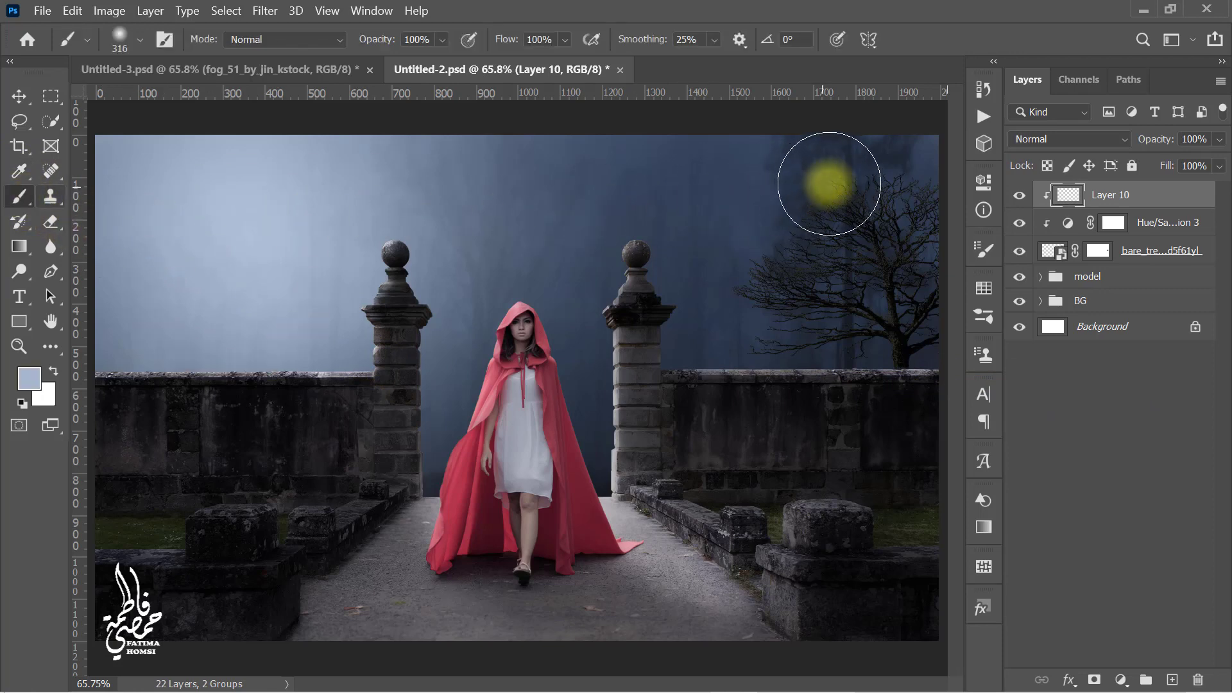
{"action": "mouse_move", "coordinate": [826, 184]}
{"action": "left_mouse_down"}
{"action": "mouse_move", "coordinate": [803, 201]}
{"action": "mouse_move", "coordinate": [763, 297]}
{"action": "mouse_move", "coordinate": [770, 349]}
{"action": "mouse_move", "coordinate": [825, 247]}
{"action": "mouse_move", "coordinate": [1022, 175]}
{"action": "left_mouse_up"}
{"action": "left_click", "coordinate": [1073, 141]}
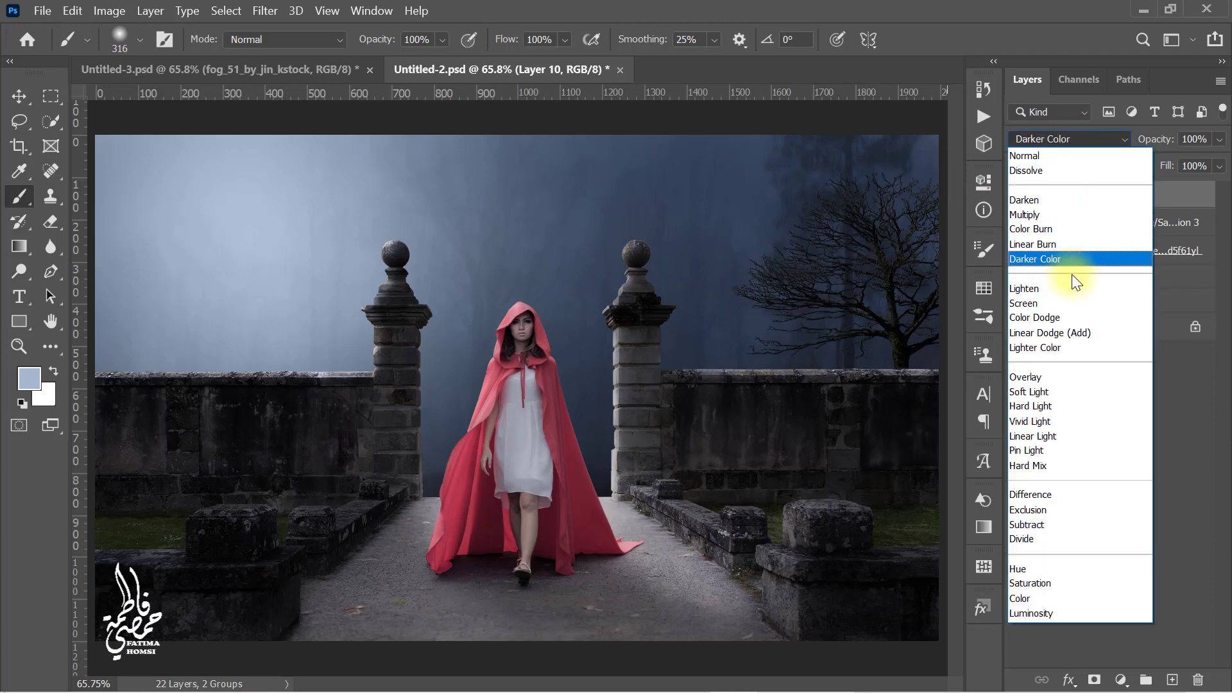
{"action": "left_click", "coordinate": [1071, 305]}
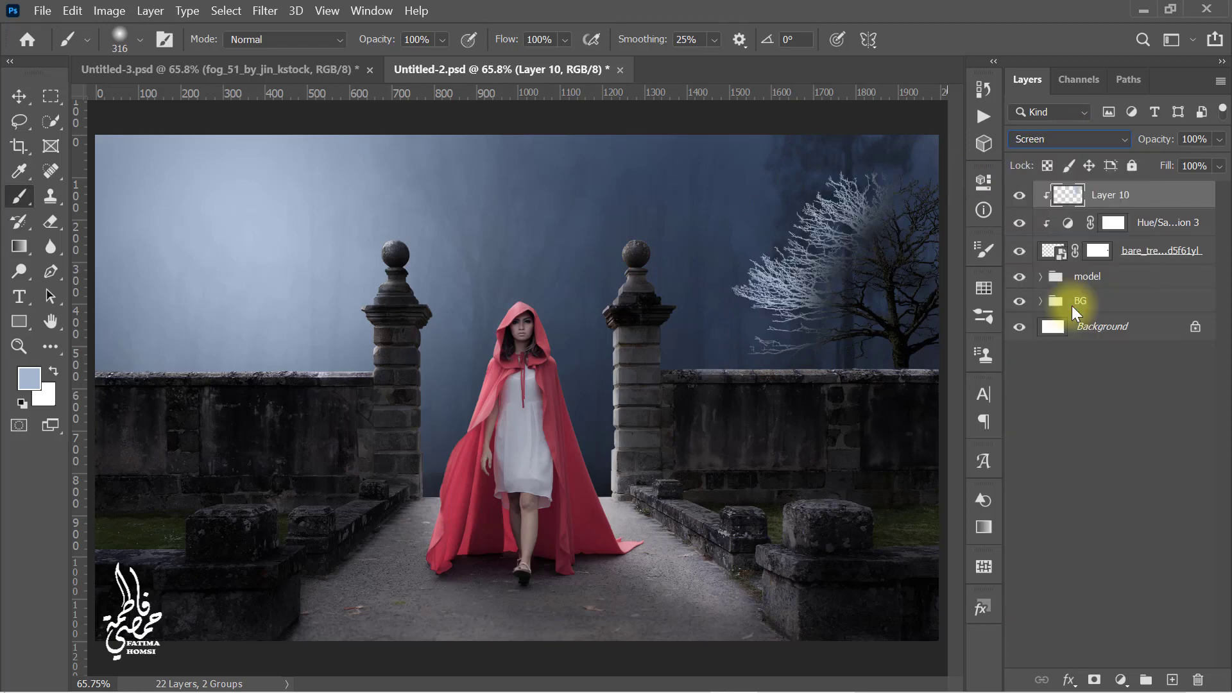
{"action": "left_click", "coordinate": [1210, 142]}
{"action": "type", "text": "25"}
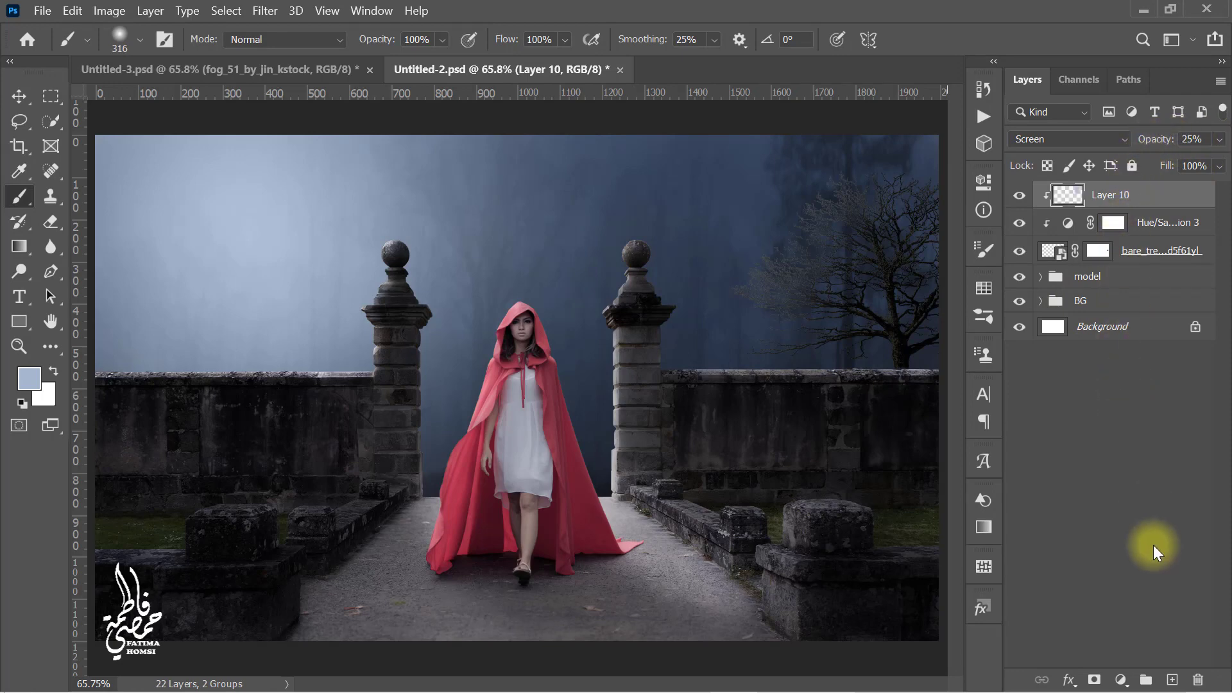
Step: Add another new layer clipped to the tree and sample a dark blue from the upper-right sky
{"action": "left_click", "coordinate": [1172, 680]}
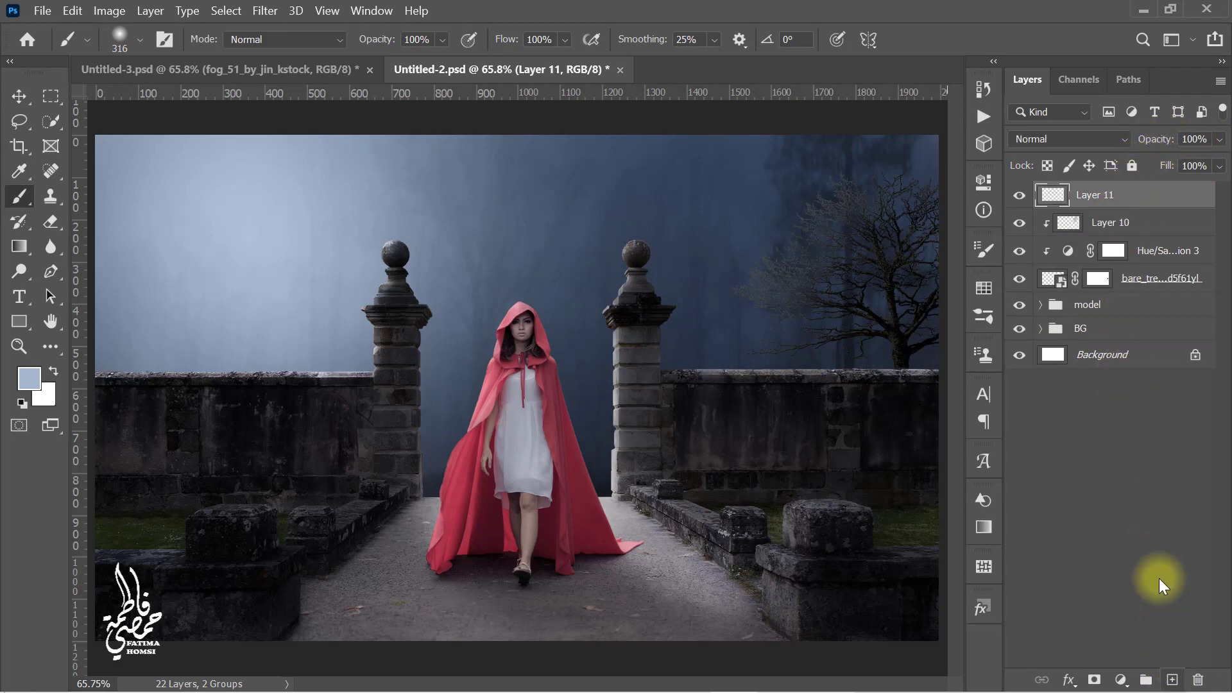
{"action": "right_click", "coordinate": [1149, 199]}
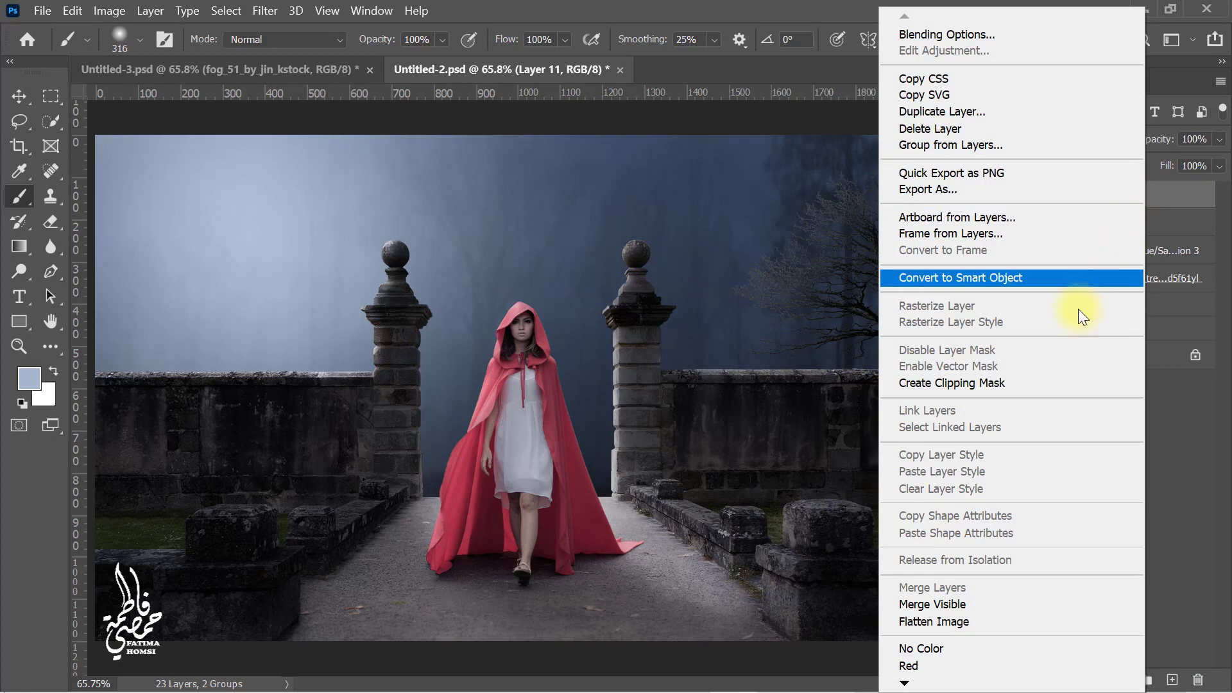
{"action": "left_click", "coordinate": [1047, 380]}
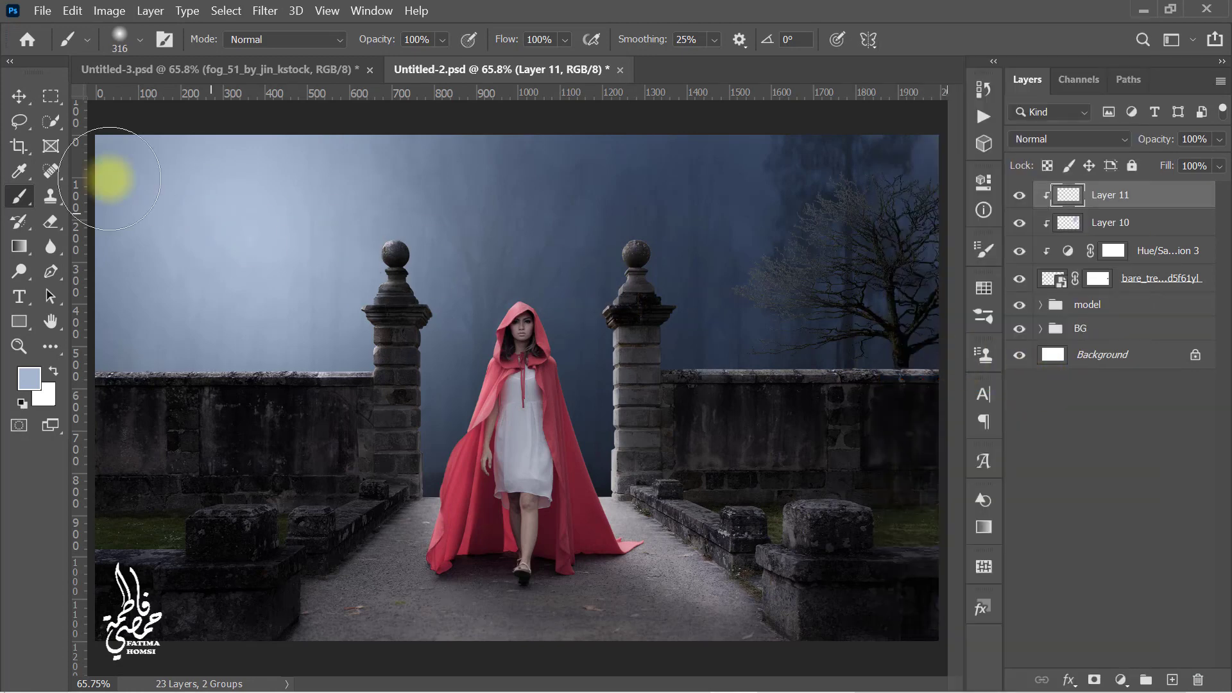
{"action": "left_click", "coordinate": [19, 170]}
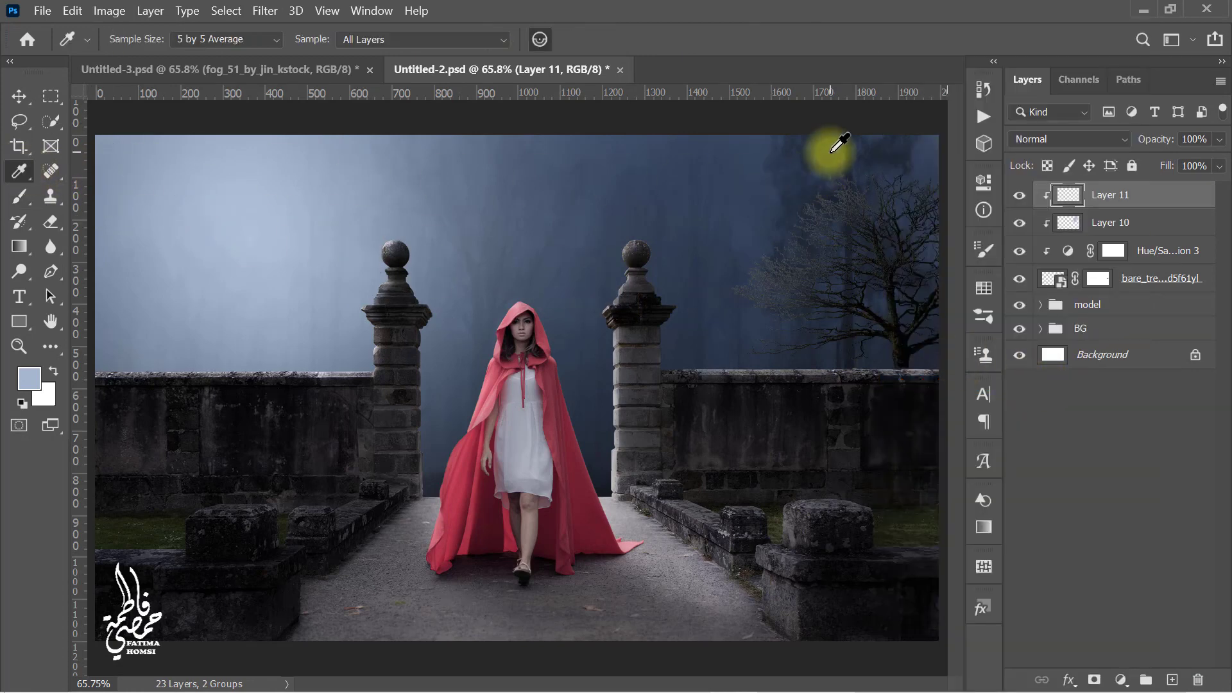
{"action": "left_click", "coordinate": [822, 147]}
Step: Paint the dark blue over the tree's trunk and branches and set the layer to Multiply at 50% opacity
{"action": "left_click", "coordinate": [19, 196]}
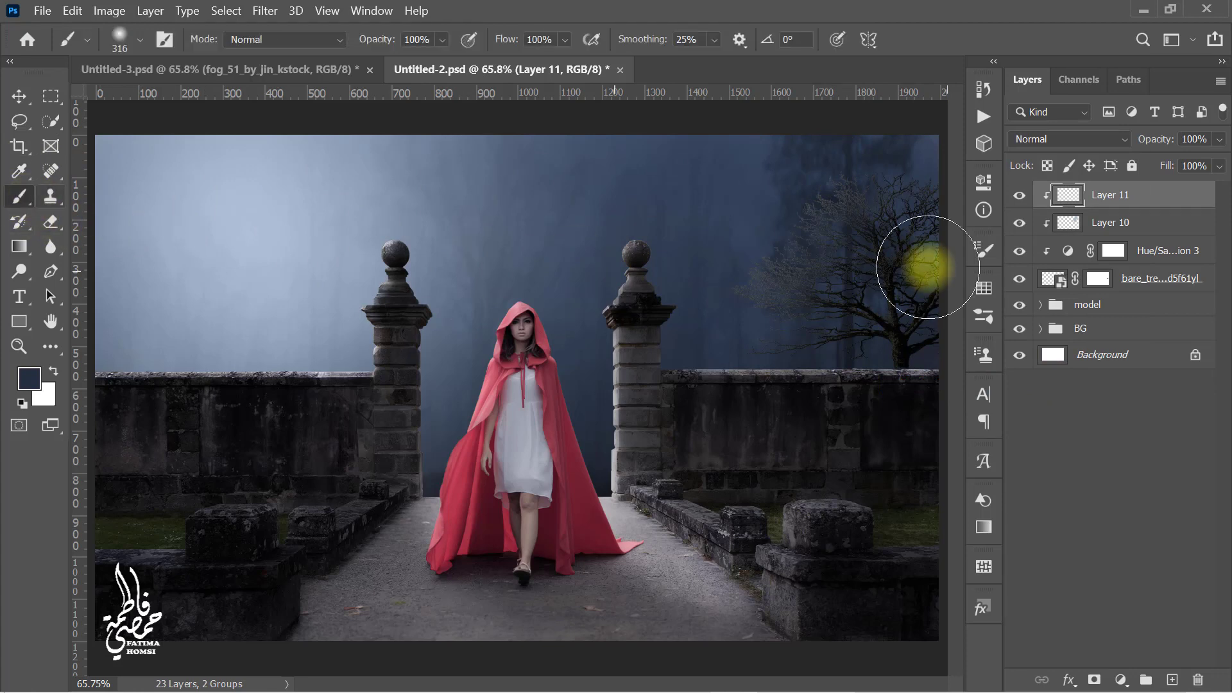
{"action": "mouse_move", "coordinate": [858, 366]}
{"action": "left_mouse_down"}
{"action": "mouse_move", "coordinate": [862, 310]}
{"action": "mouse_move", "coordinate": [925, 237]}
{"action": "left_mouse_up"}
{"action": "left_click", "coordinate": [1091, 141]}
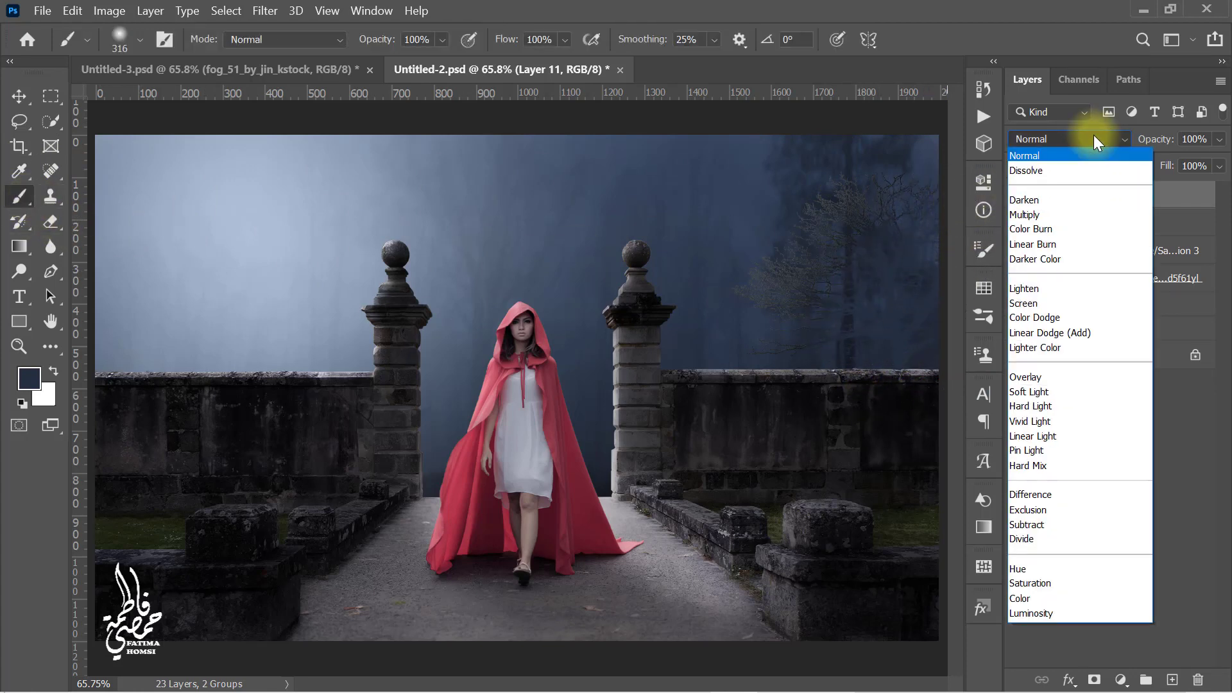
{"action": "left_click", "coordinate": [1081, 214]}
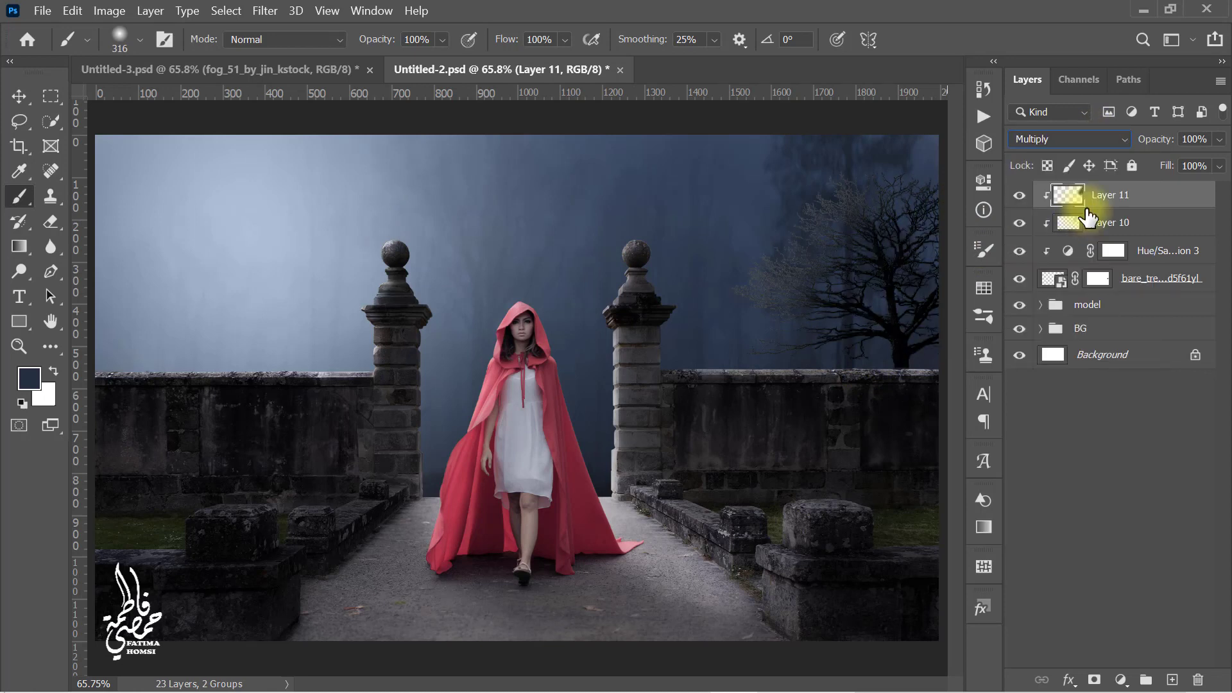
{"action": "left_click", "coordinate": [1205, 139]}
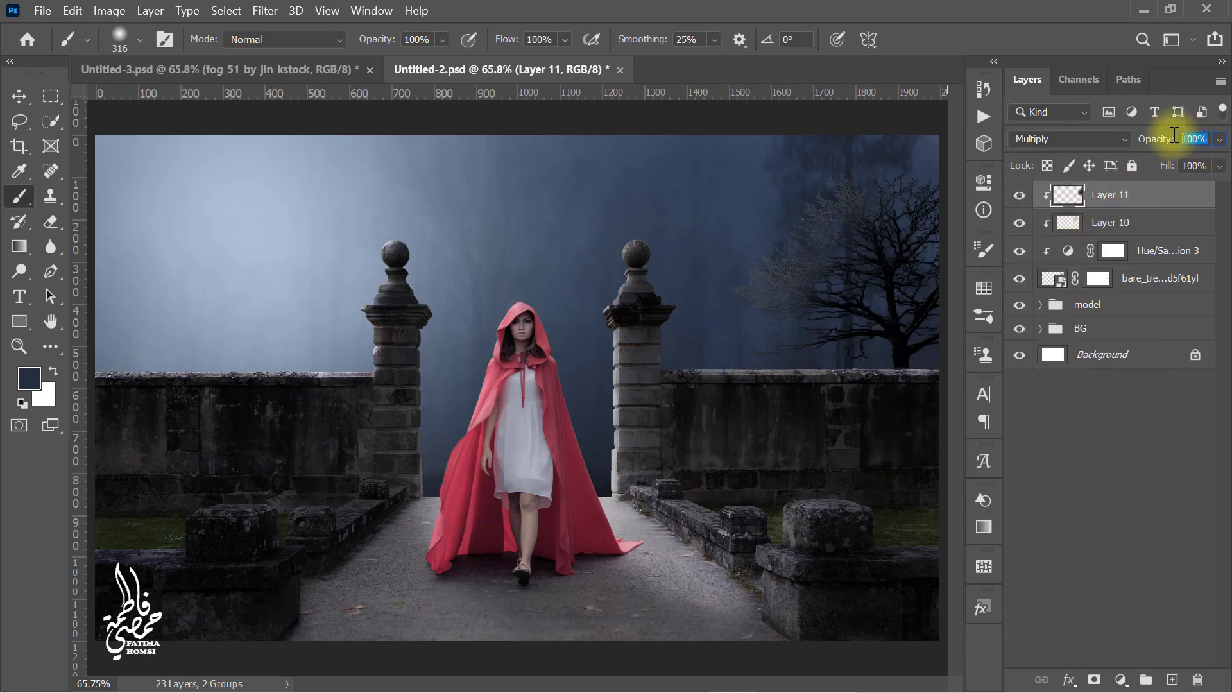
{"action": "type", "text": "5"}
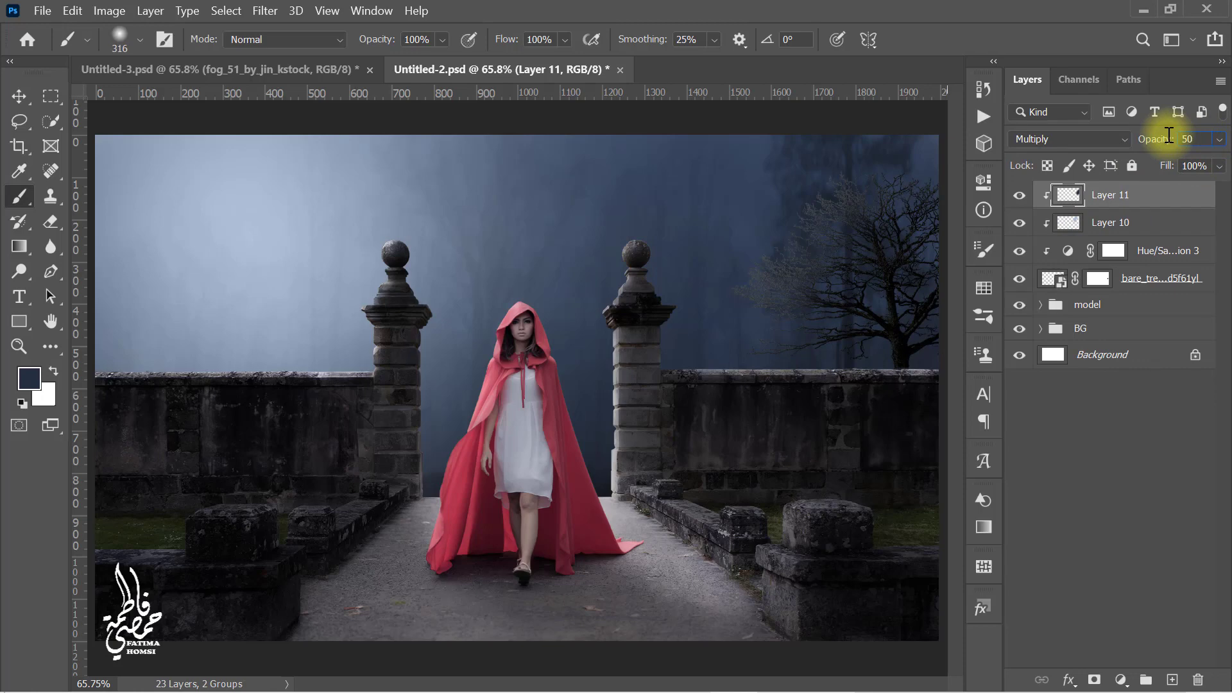
Step: Apply a Gaussian Blur with a 1.0 pixel radius to the bare tree layer
{"action": "left_click", "coordinate": [1133, 277]}
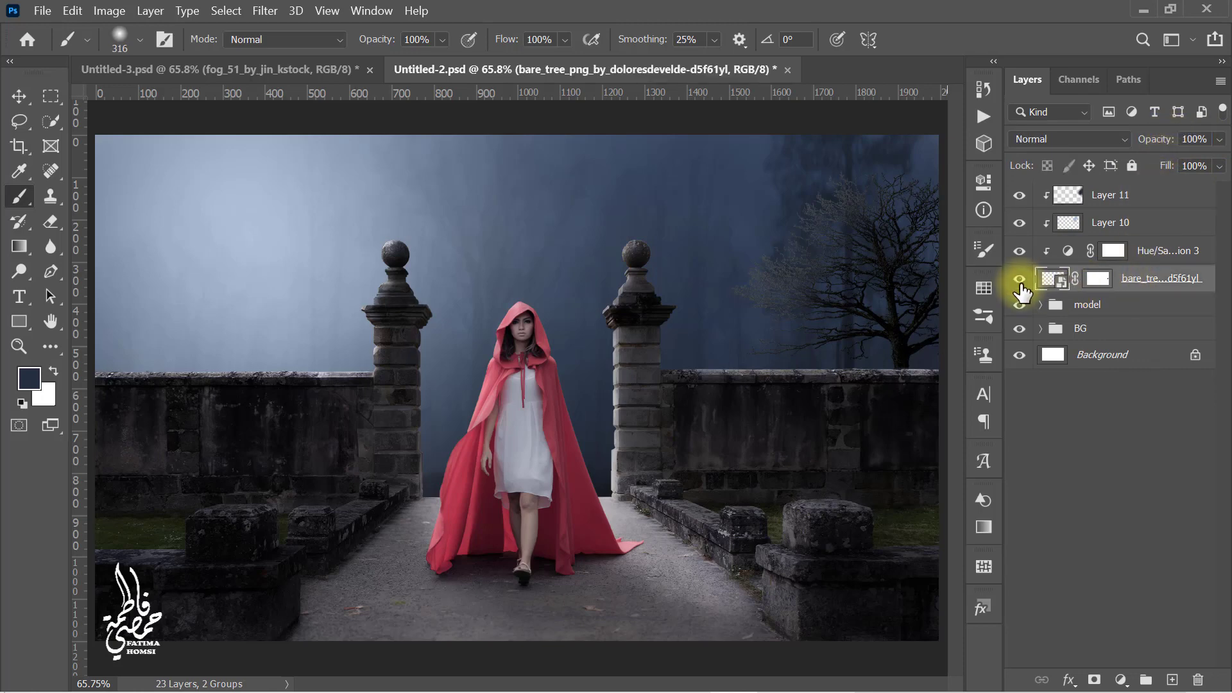
{"action": "left_click", "coordinate": [263, 12]}
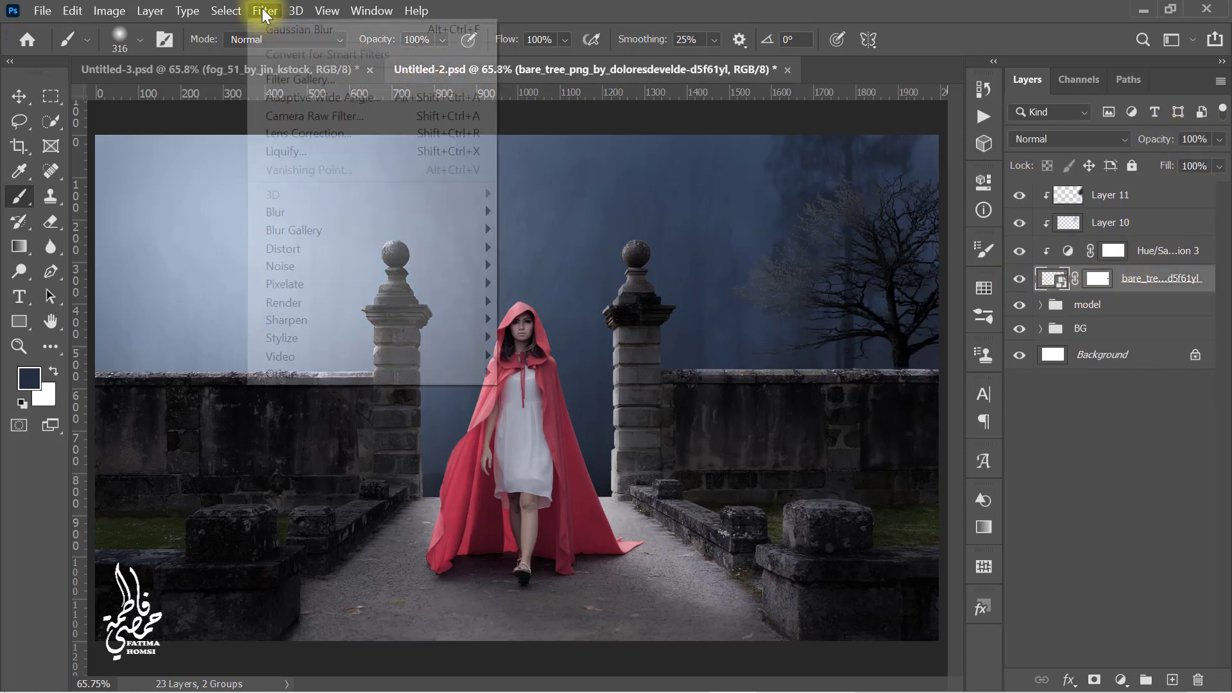
{"action": "mouse_move", "coordinate": [316, 212]}
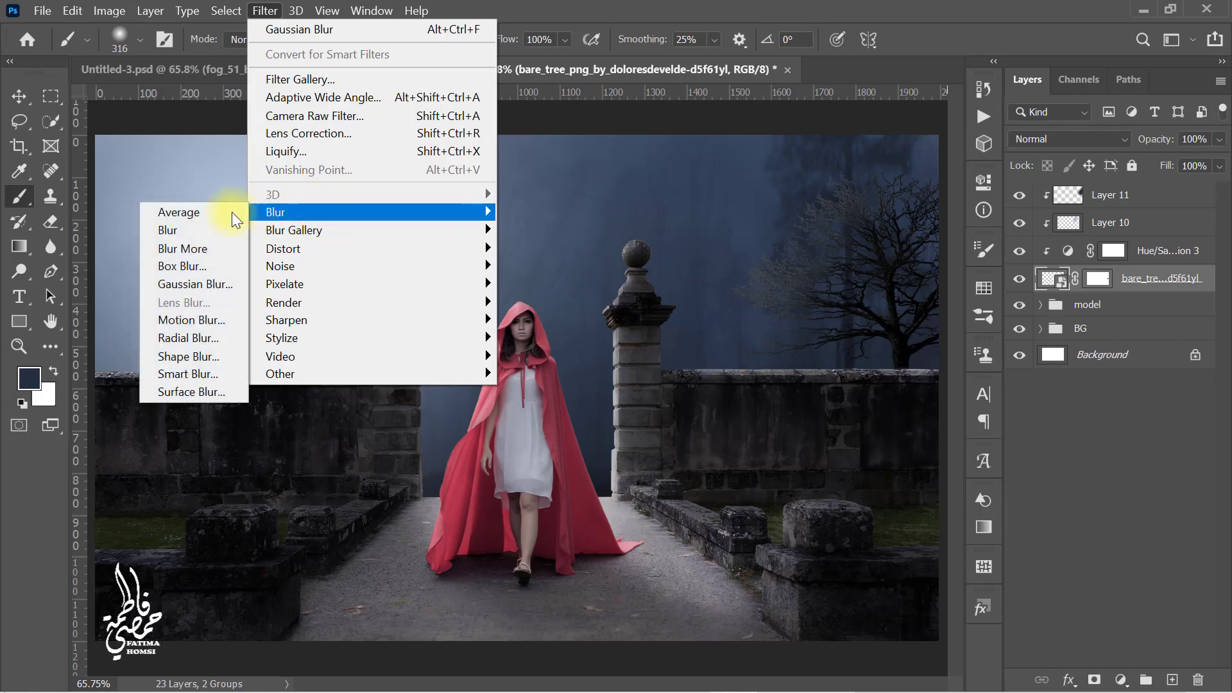
{"action": "left_click", "coordinate": [231, 286]}
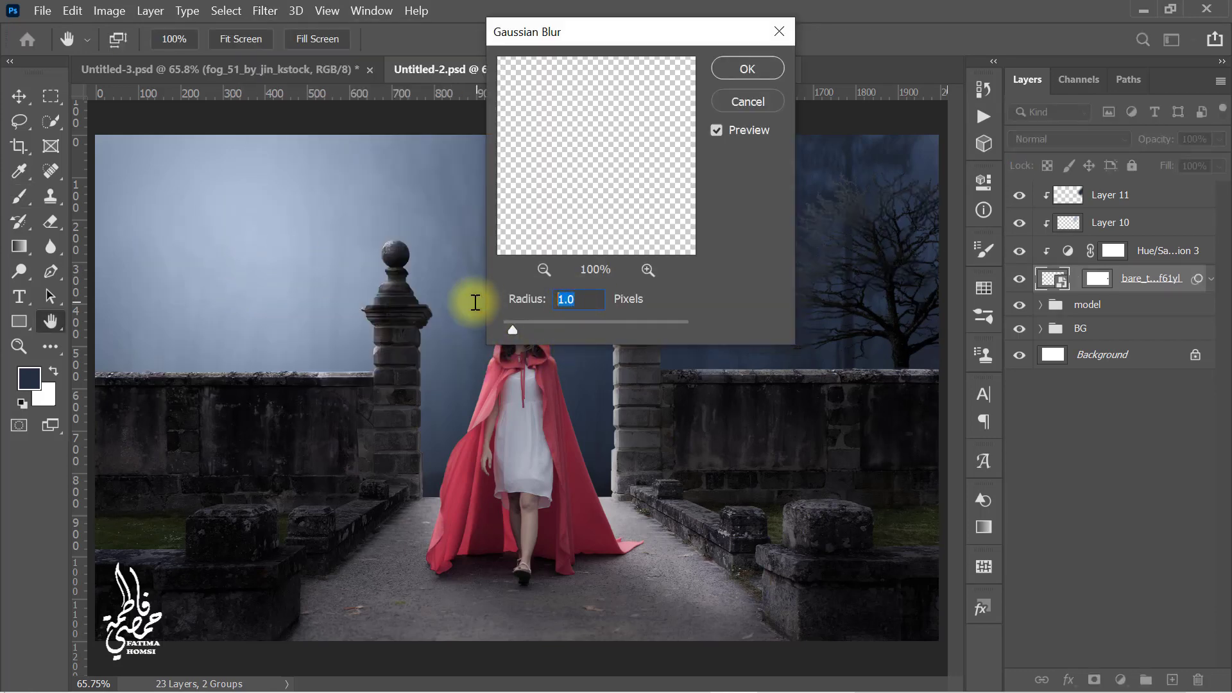
{"action": "left_click", "coordinate": [736, 69]}
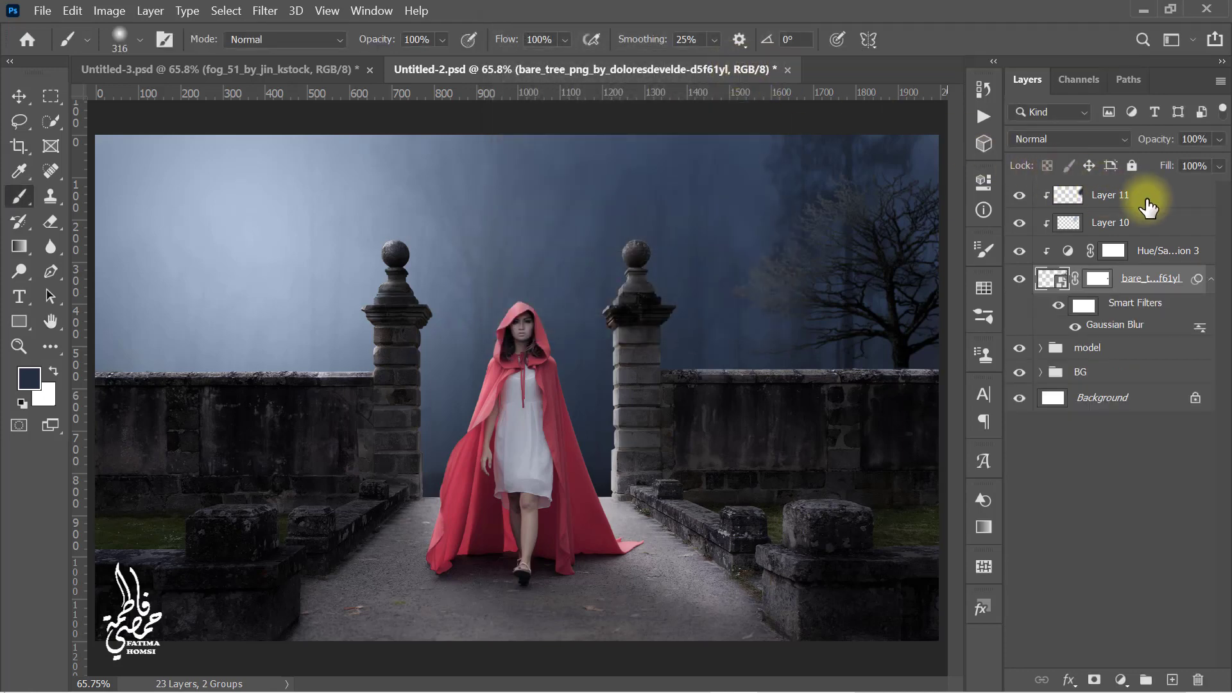
Step: Group the bare tree with its clipped layers and name the group tree
{"action": "left_click", "coordinate": [1149, 204]}
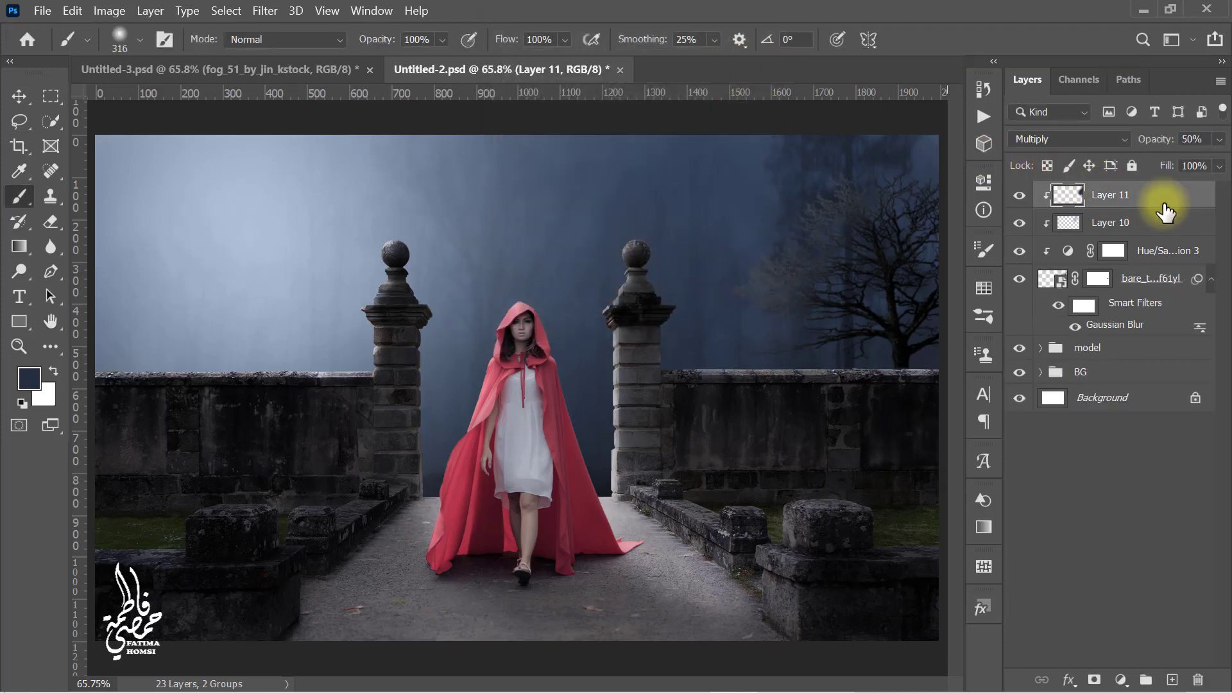
{"action": "left_click", "coordinate": [1157, 334], "text": "shift"}
{"action": "key", "text": "ctrl+g"}
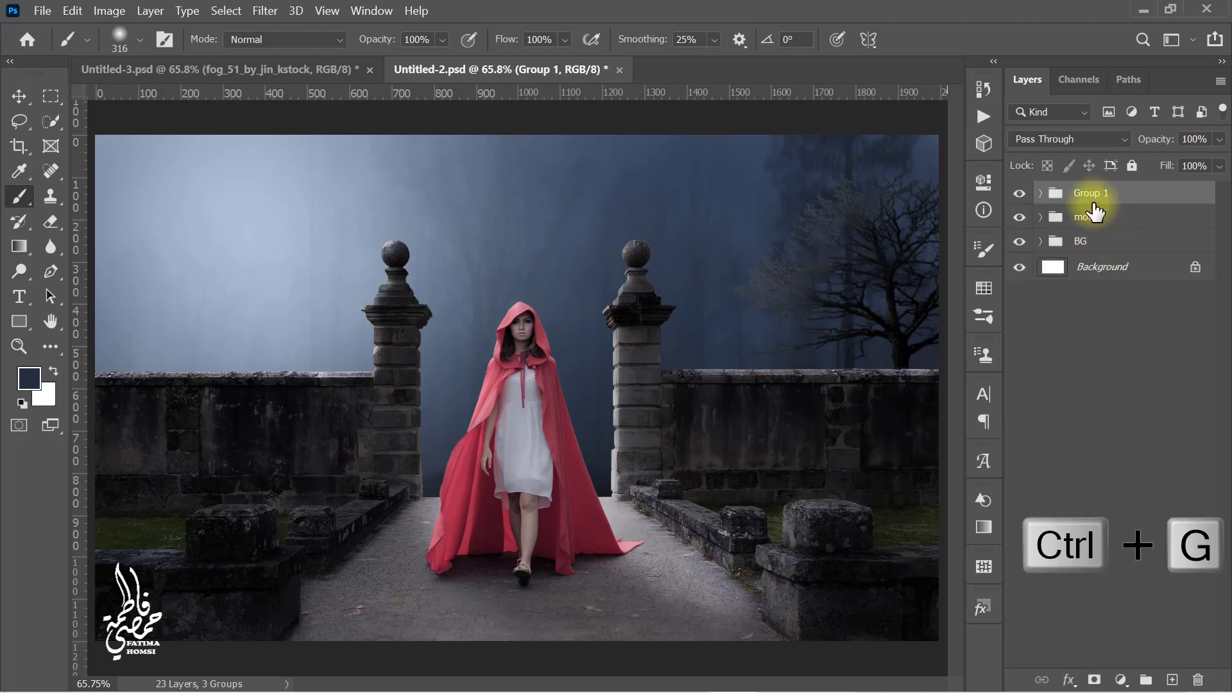
{"action": "double_click", "coordinate": [1089, 192]}
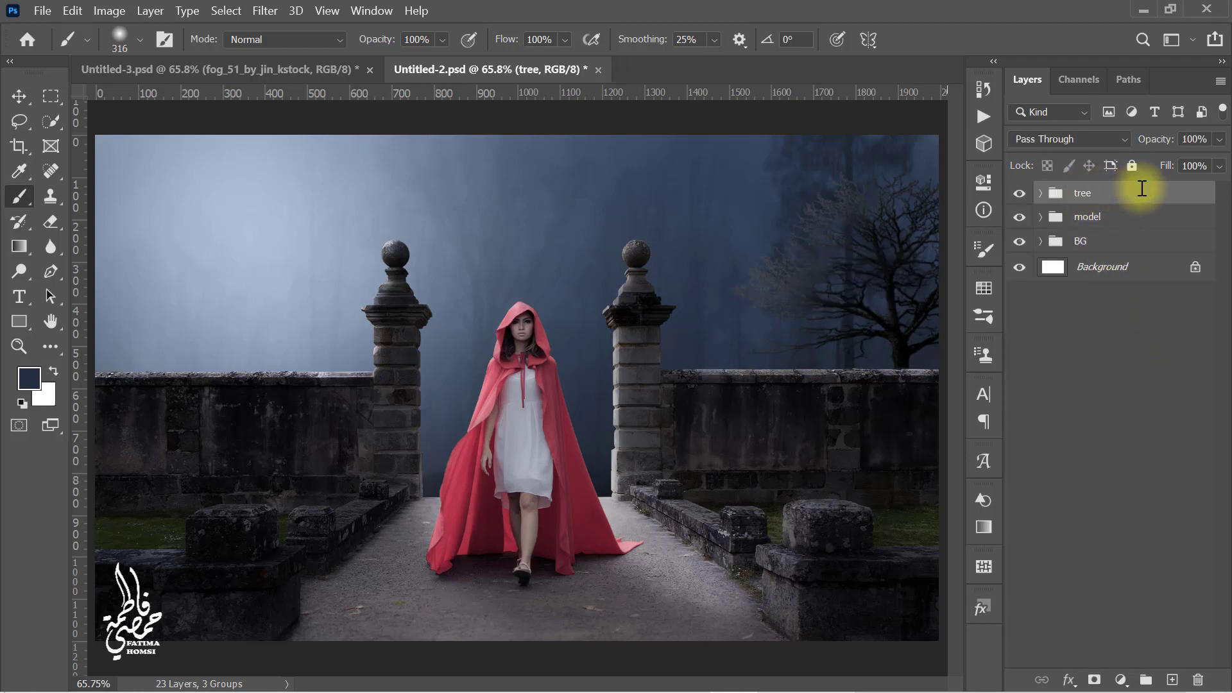
Step: Place the CherryTree2__by_Texelgirl-Stock image from the stock folder and flip it horizontally
{"action": "left_click", "coordinate": [1145, 11]}
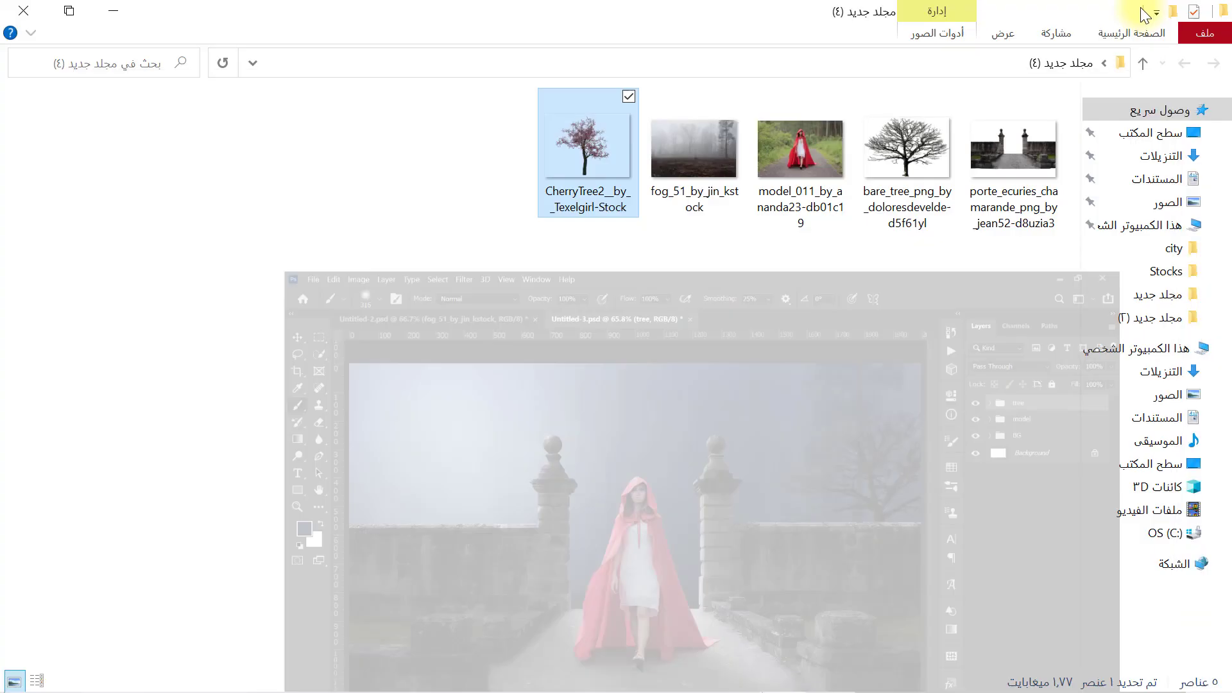
{"action": "left_click_drag", "start_coordinate": [599, 174], "coordinate": [459, 337]}
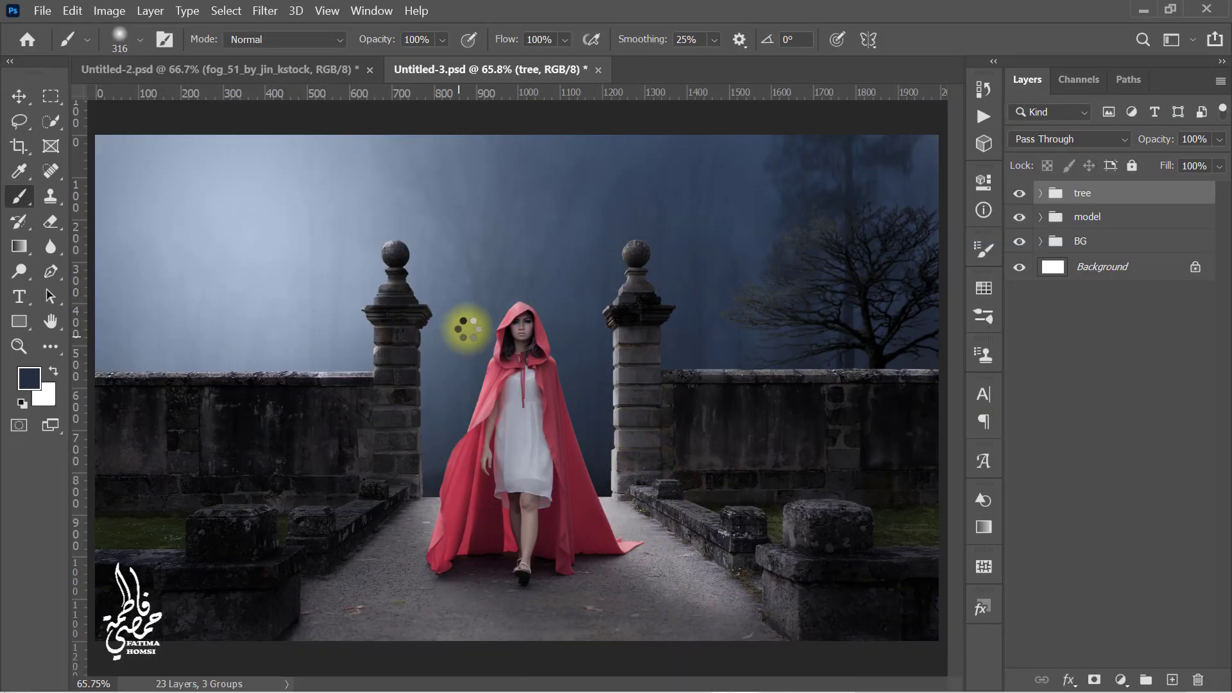
{"action": "right_click", "coordinate": [610, 320]}
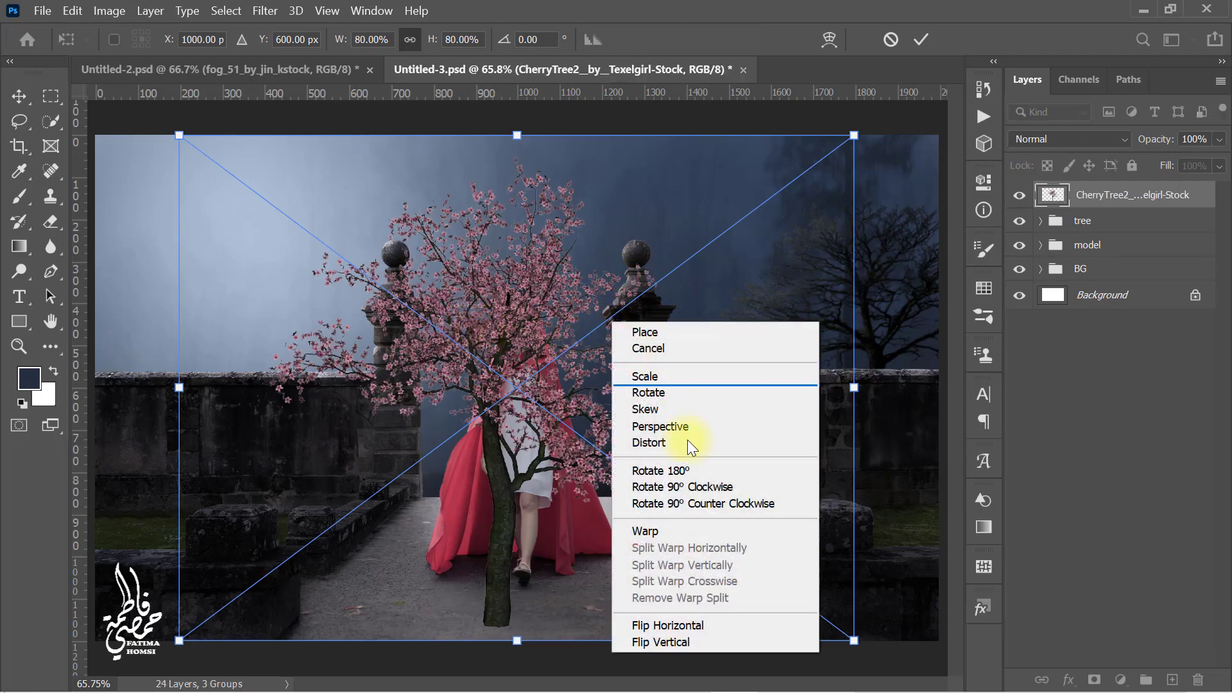
{"action": "left_click", "coordinate": [718, 623]}
Step: Move, scale to about 80% and rotate the cherry tree about -168° so its branches hang in the upper-left corner
{"action": "left_click_drag", "start_coordinate": [667, 544], "coordinate": [240, 327]}
{"action": "left_click_drag", "start_coordinate": [520, 202], "coordinate": [480, 304]}
{"action": "left_click_drag", "start_coordinate": [349, 272], "coordinate": [339, 245]}
{"action": "left_click_drag", "start_coordinate": [418, 249], "coordinate": [445, 225]}
{"action": "left_click_drag", "start_coordinate": [360, 221], "coordinate": [360, 214]}
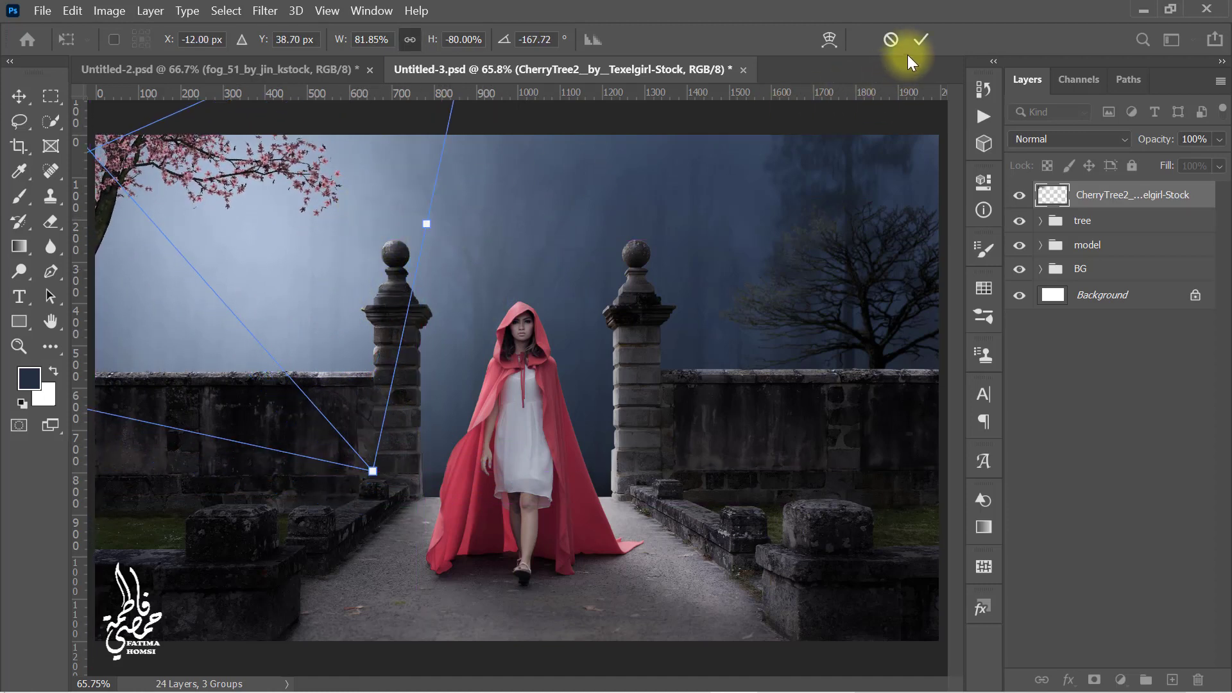
{"action": "left_click", "coordinate": [918, 39]}
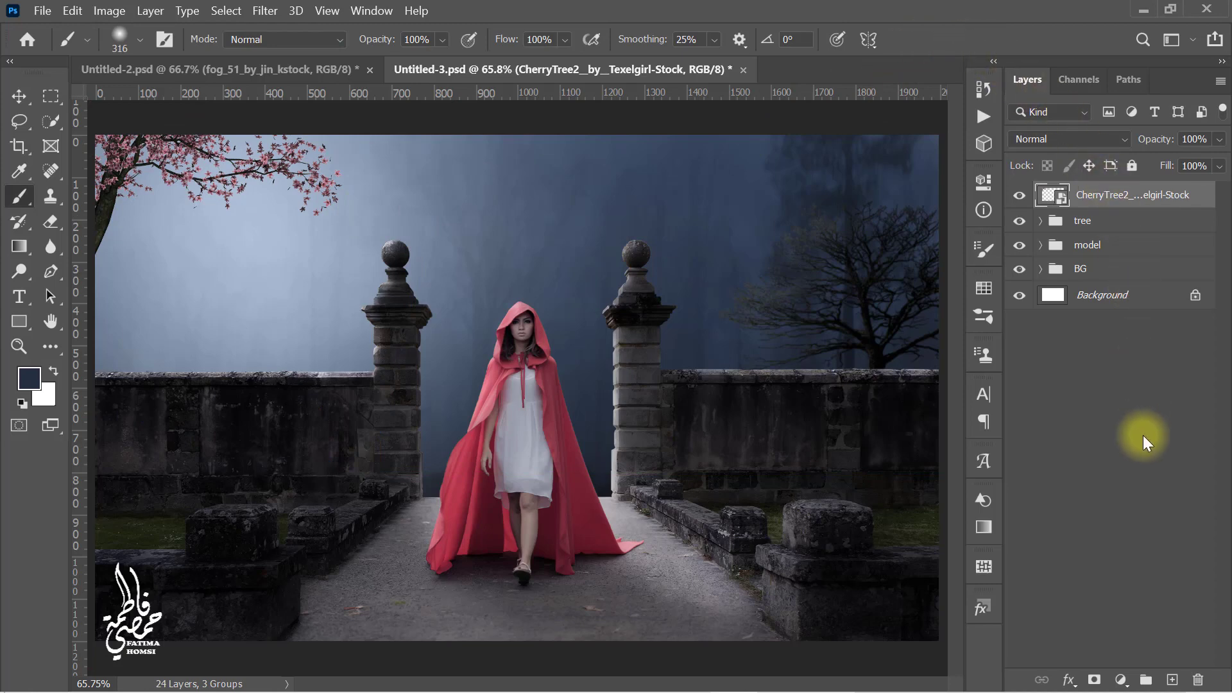
Step: Add a Hue/Saturation adjustment clipped to the cherry tree with Saturation -10 and Lightness -10
{"action": "left_click", "coordinate": [1121, 680]}
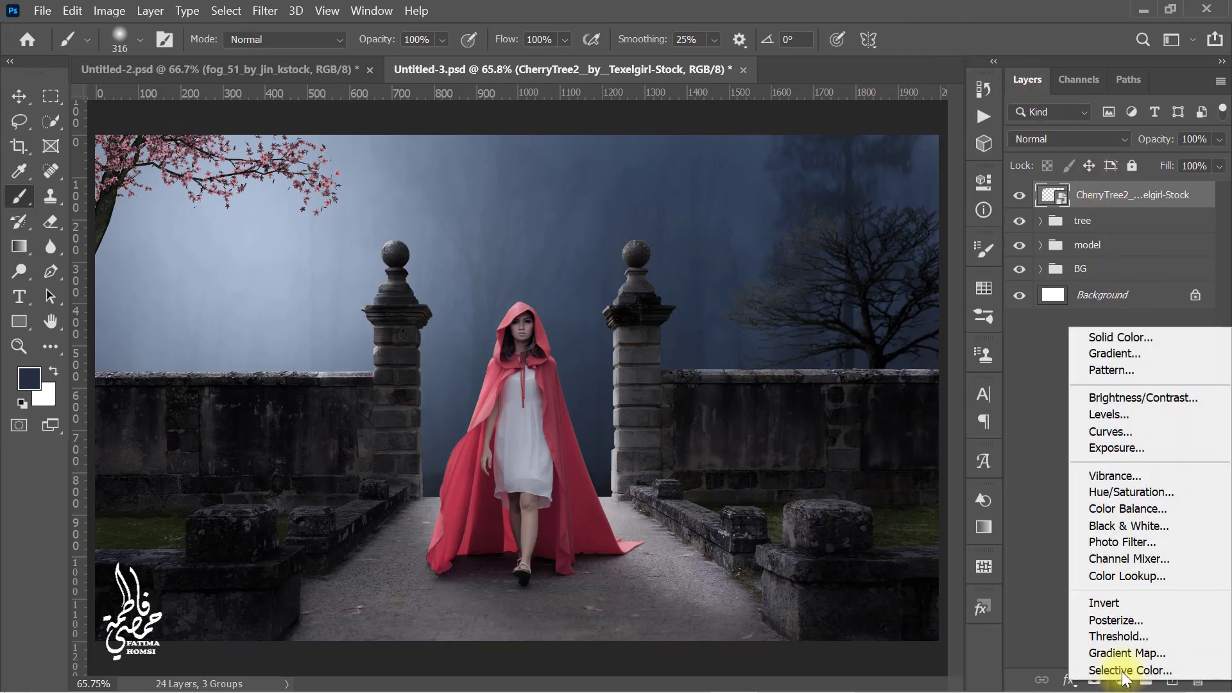
{"action": "left_click", "coordinate": [1180, 494]}
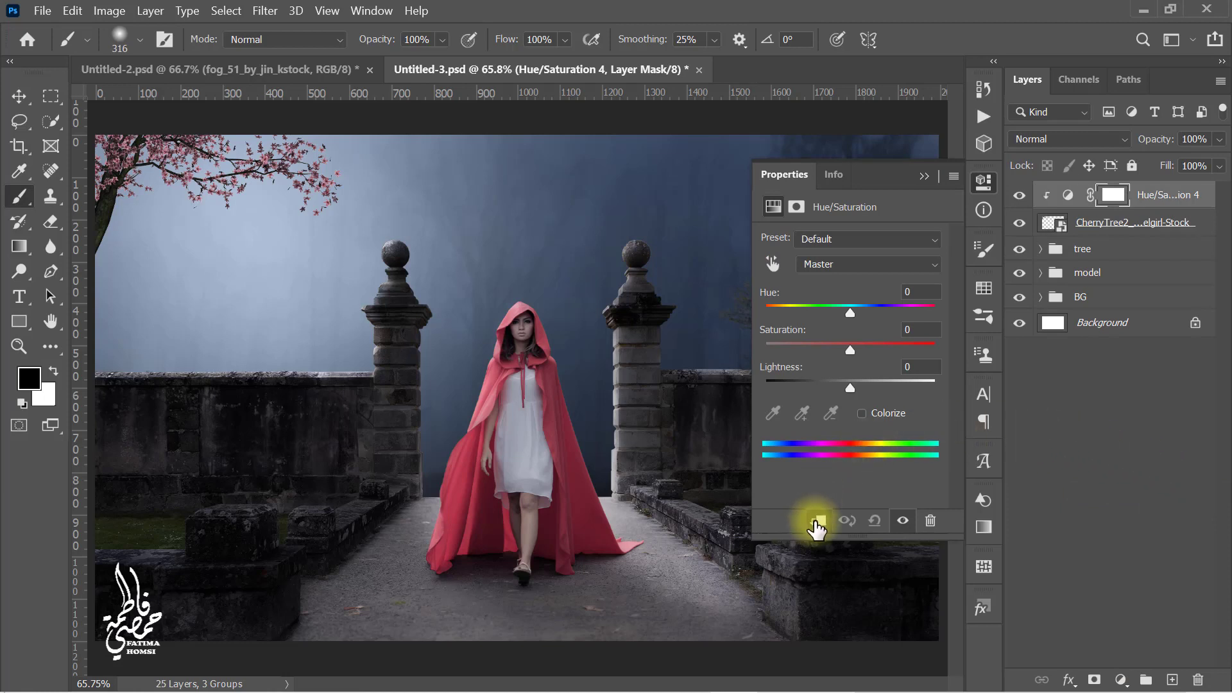
{"action": "left_click", "coordinate": [923, 329]}
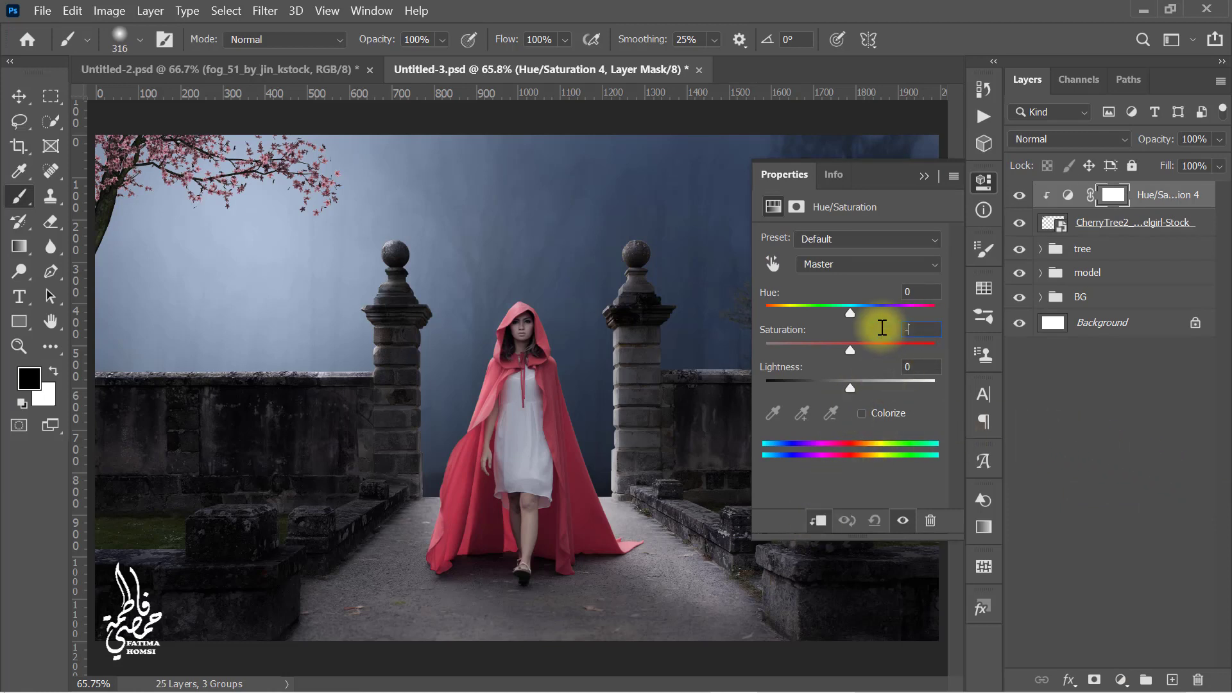
{"action": "left_click", "coordinate": [921, 366]}
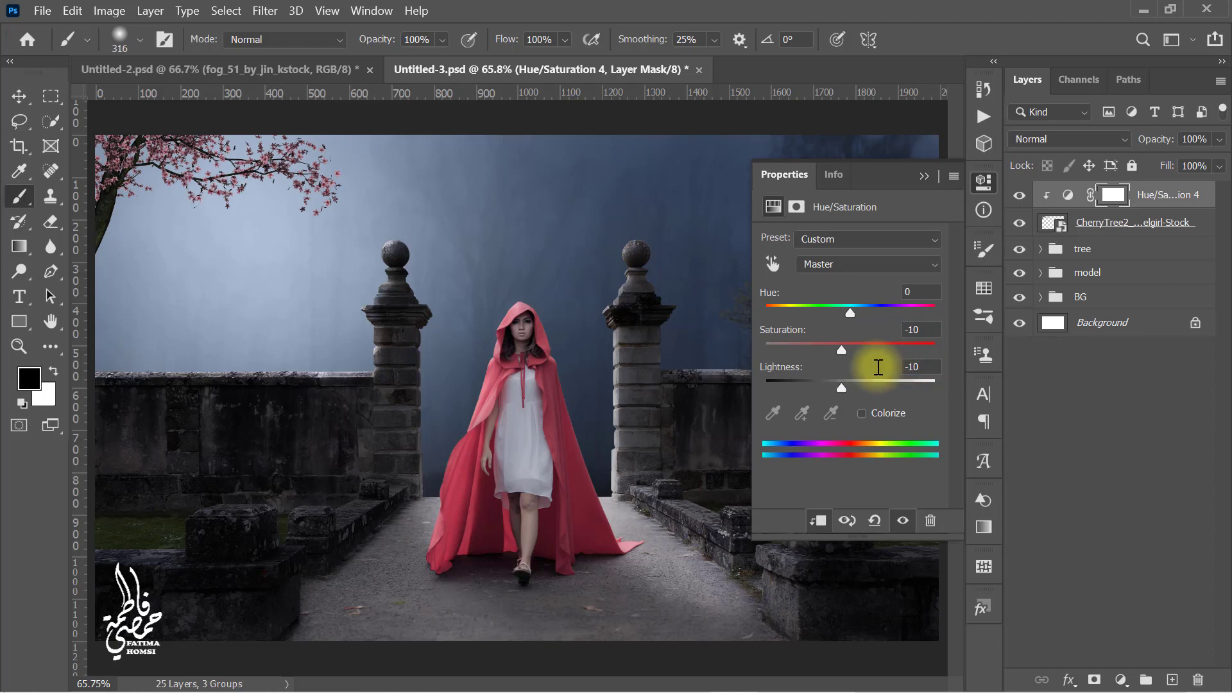
{"action": "left_click", "coordinate": [924, 176]}
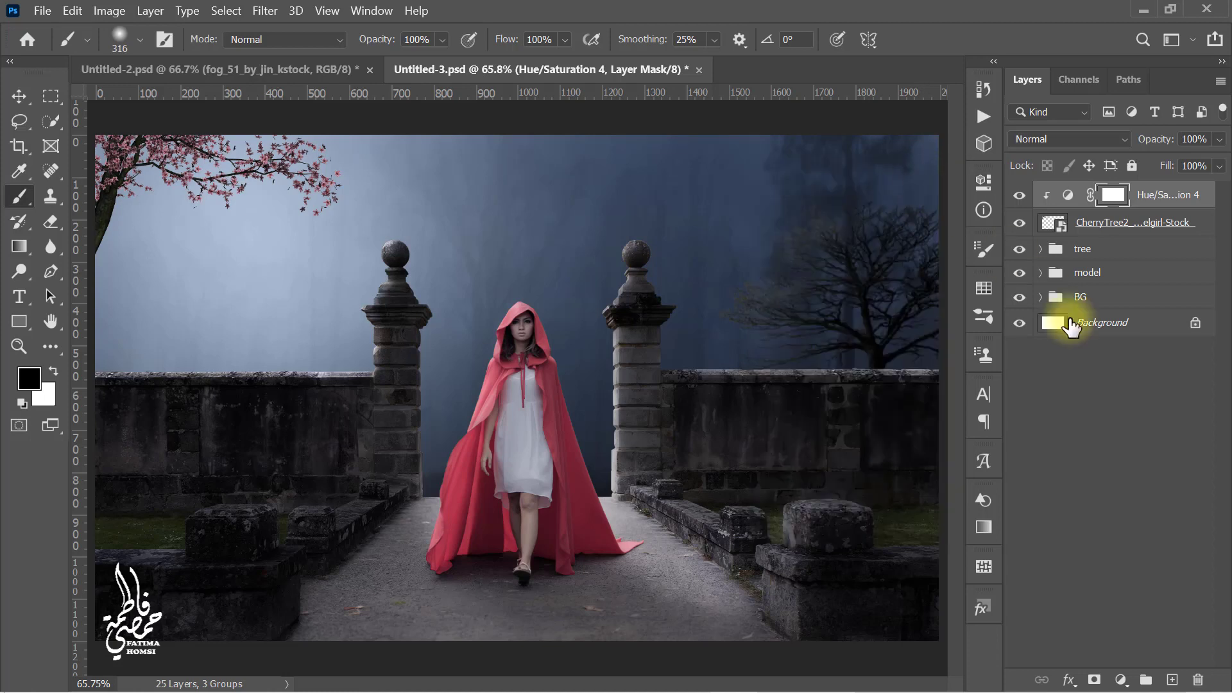
Step: Add a new layer clipped to the cherry tree, sample the light blue sky, and brush it over the branches
{"action": "left_click", "coordinate": [1172, 680]}
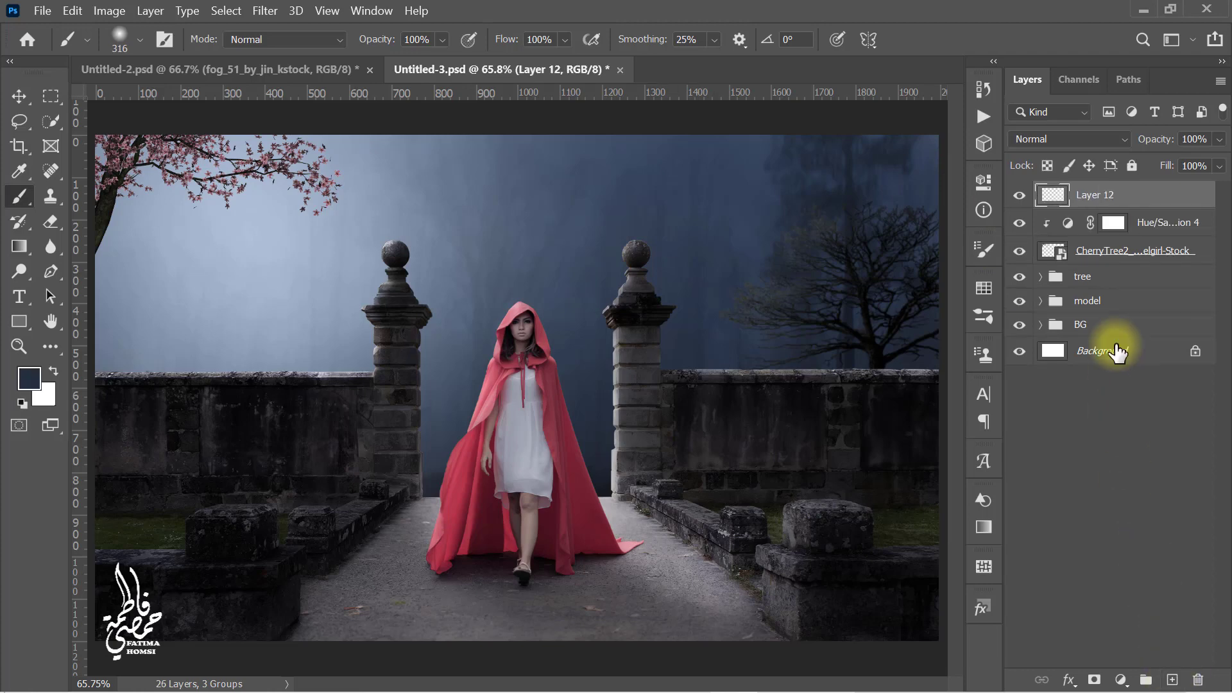
{"action": "right_click", "coordinate": [1152, 204]}
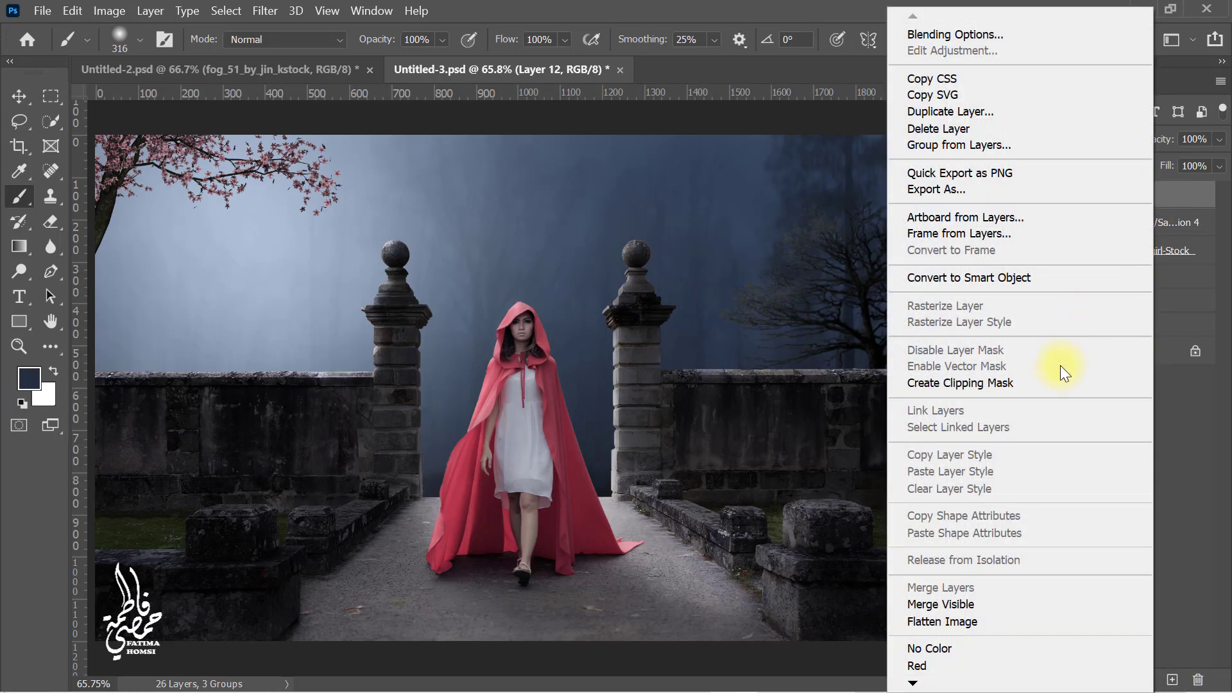
{"action": "left_click", "coordinate": [1054, 383]}
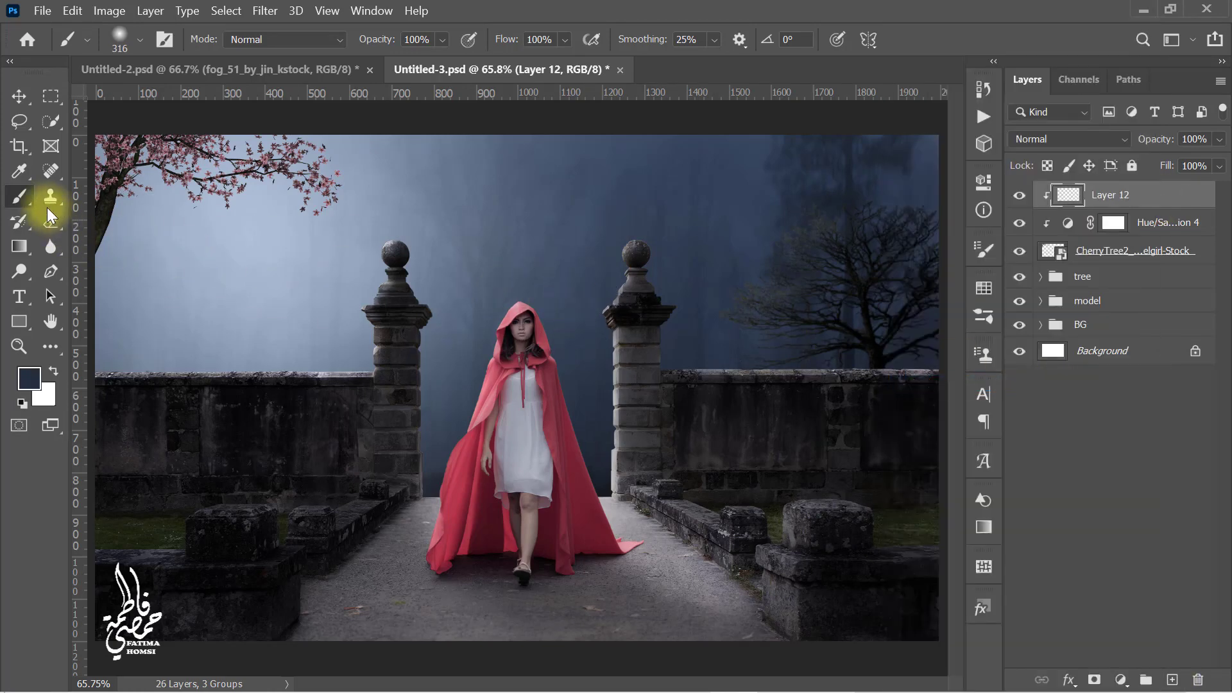
{"action": "left_click", "coordinate": [19, 172]}
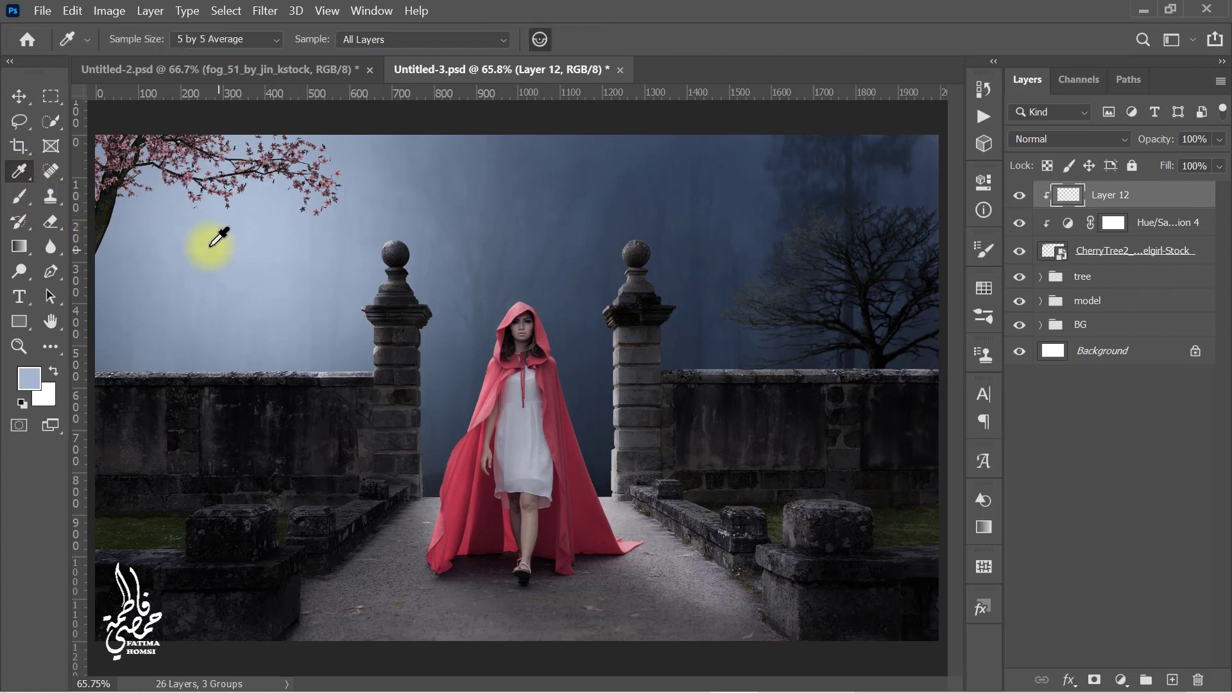
{"action": "left_click", "coordinate": [19, 197]}
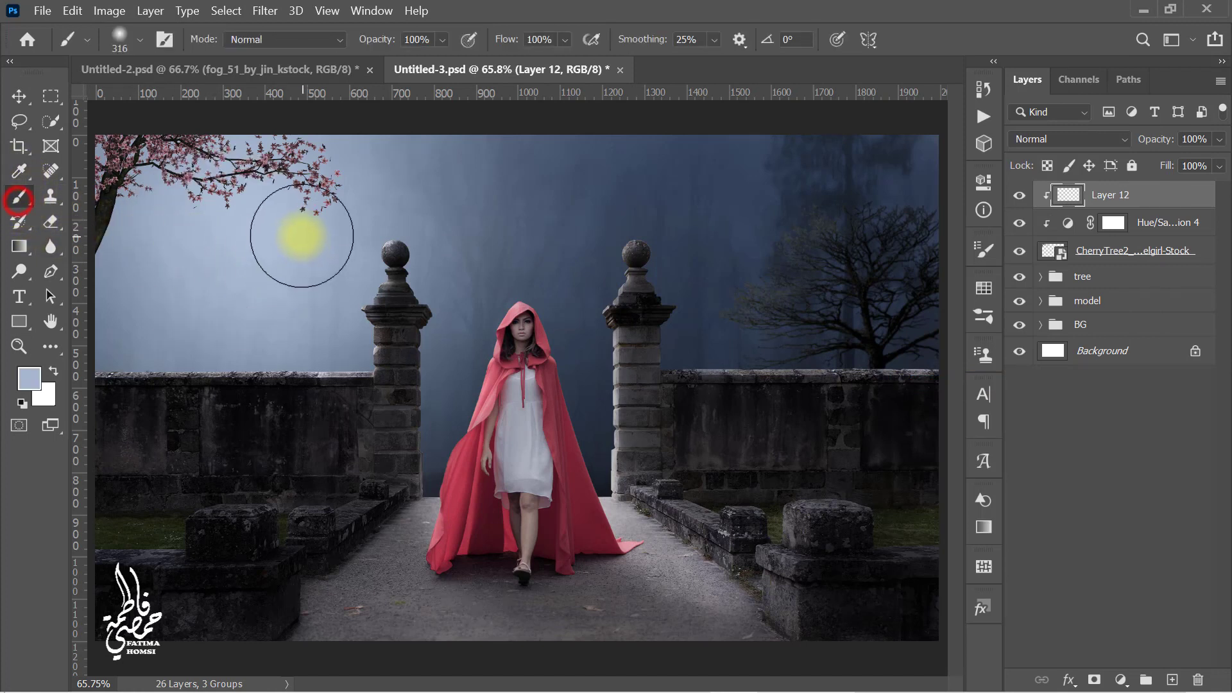
{"action": "left_click", "coordinate": [301, 236]}
{"action": "left_click", "coordinate": [268, 225]}
{"action": "left_click", "coordinate": [215, 227]}
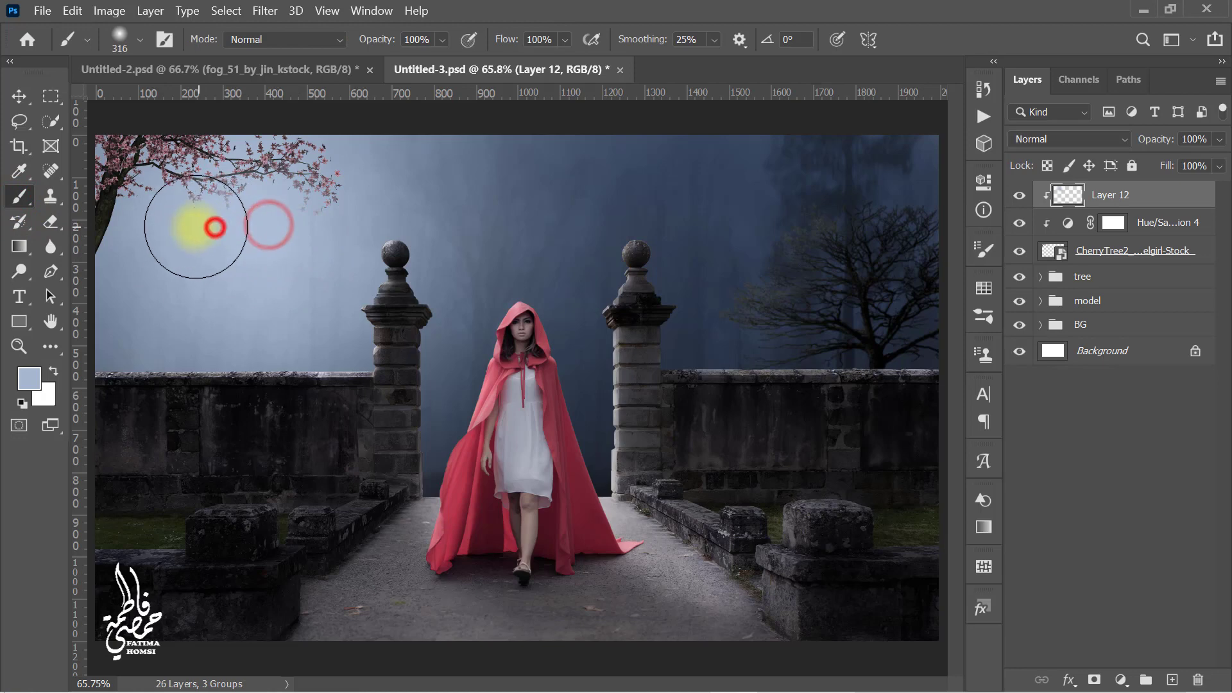
{"action": "left_click", "coordinate": [168, 215]}
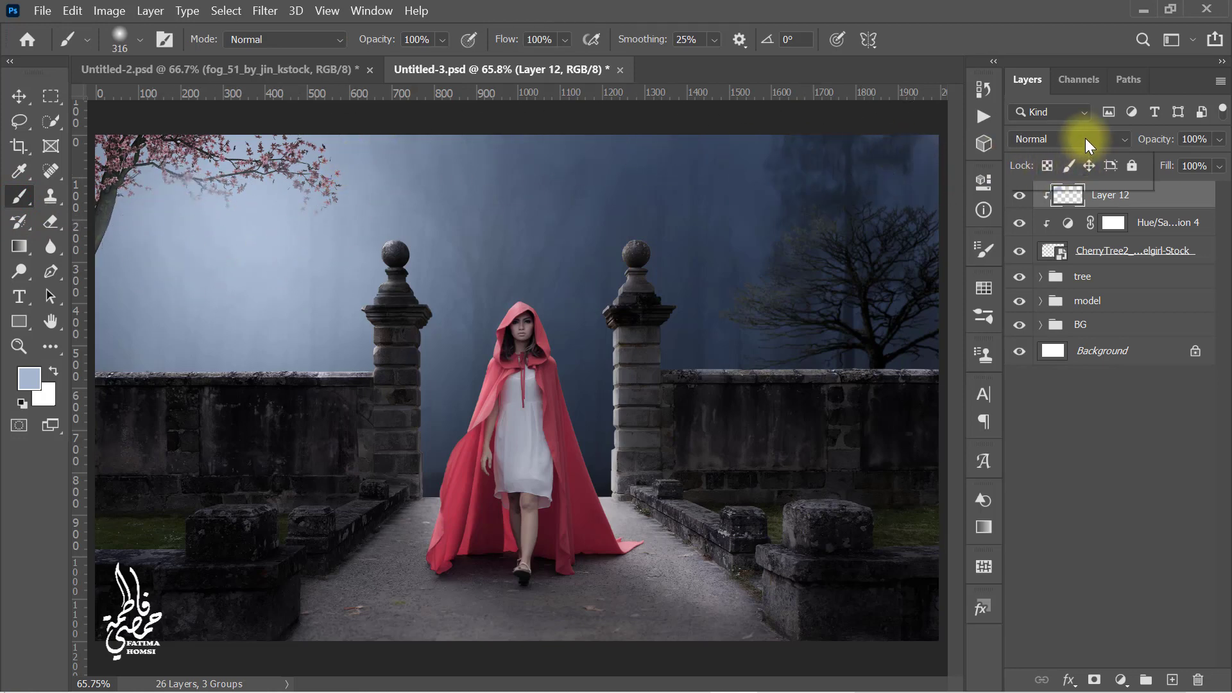
Step: Set the painted layer's blend mode to Screen and its opacity to 50%
{"action": "left_click", "coordinate": [1085, 138]}
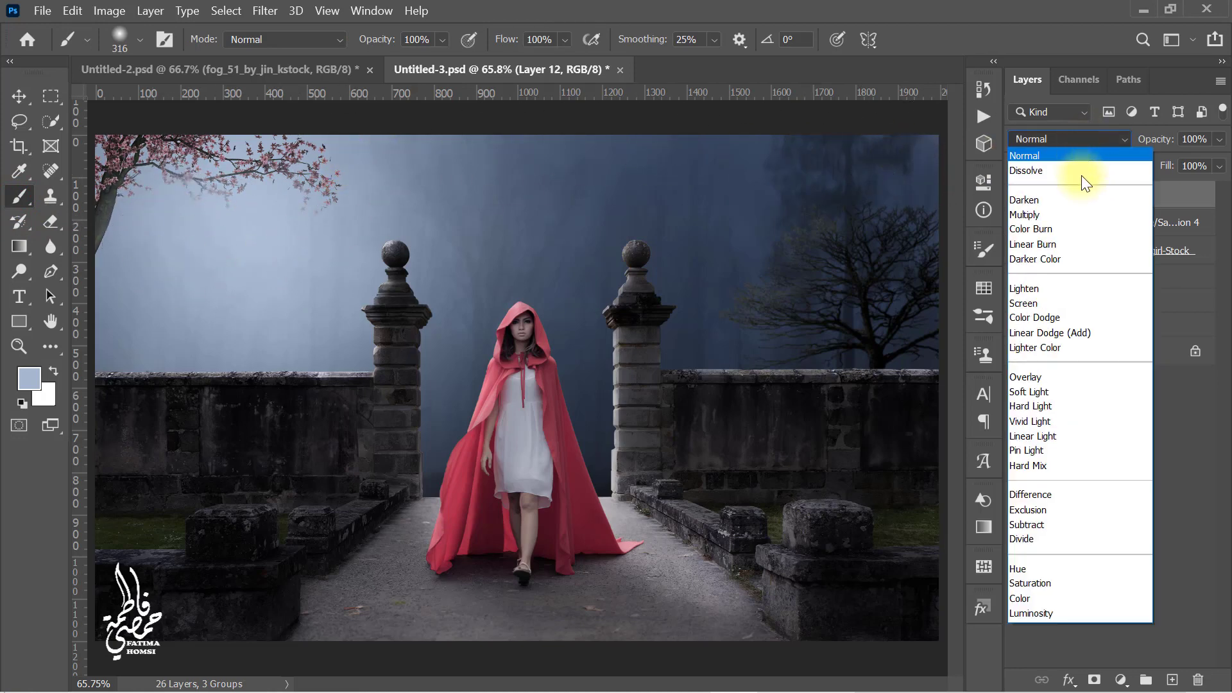
{"action": "left_click", "coordinate": [1075, 303]}
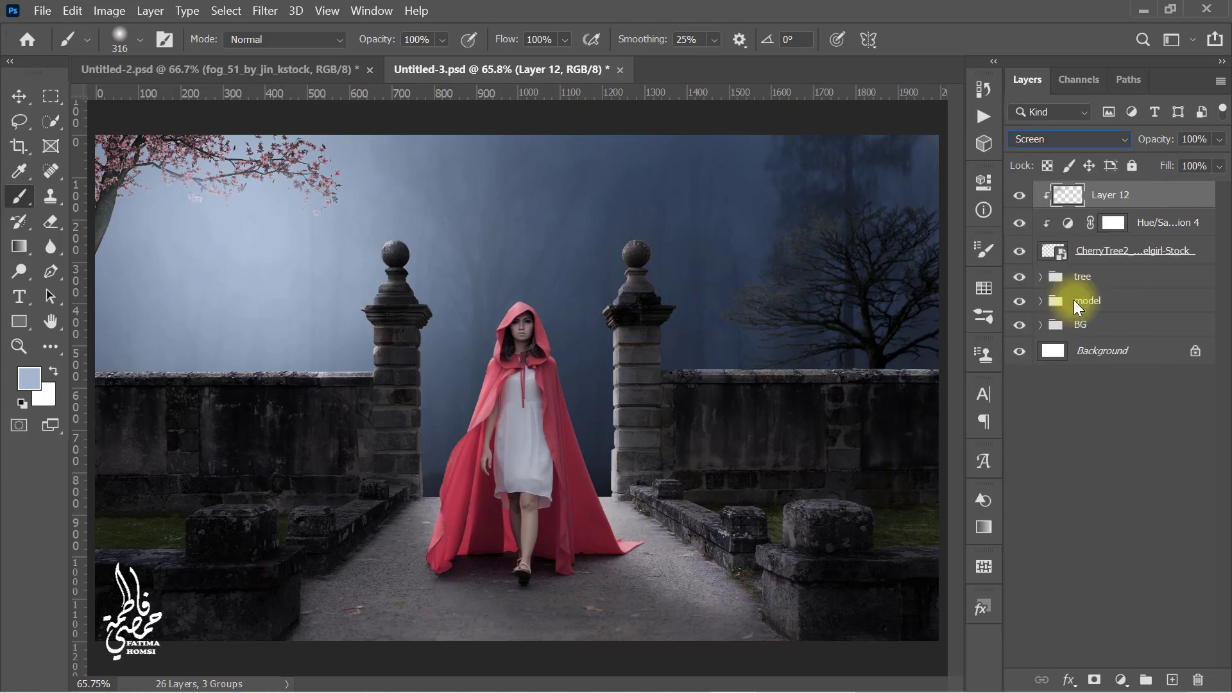
{"action": "left_click", "coordinate": [1205, 139]}
{"action": "type", "text": "50"}
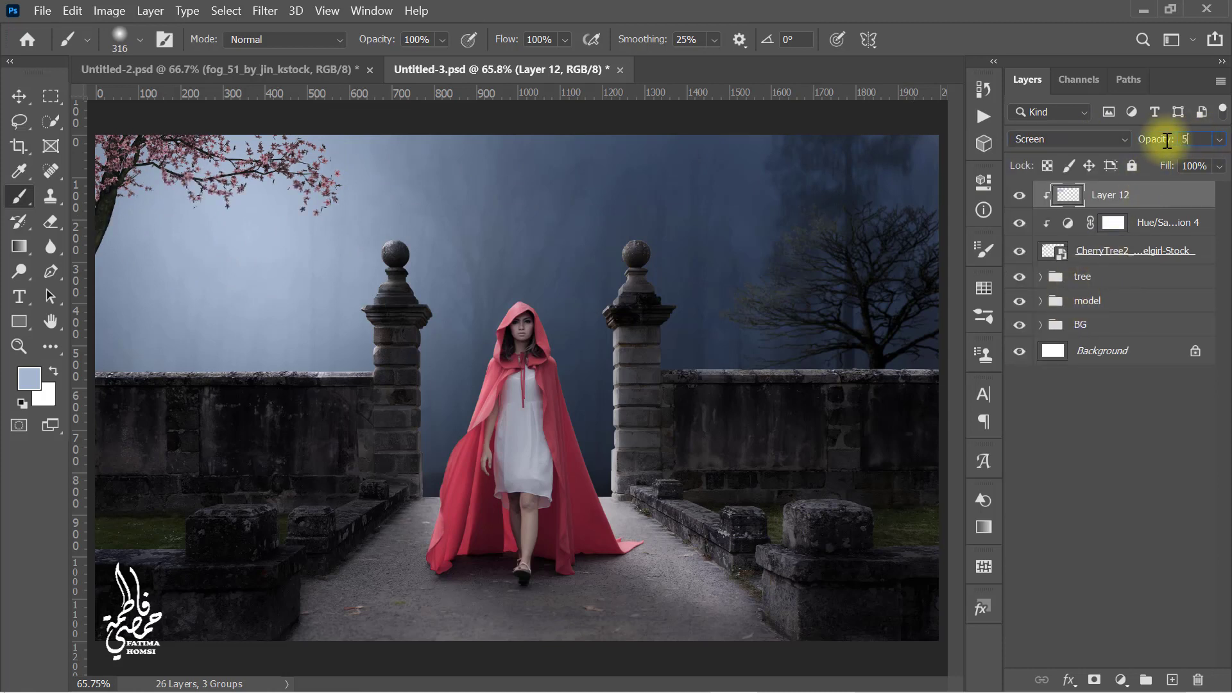
Step: Add another layer clipped to the cherry tree and sample the dark blue near the upper-right forest for painting
{"action": "left_click", "coordinate": [1173, 681]}
{"action": "right_click", "coordinate": [1148, 206]}
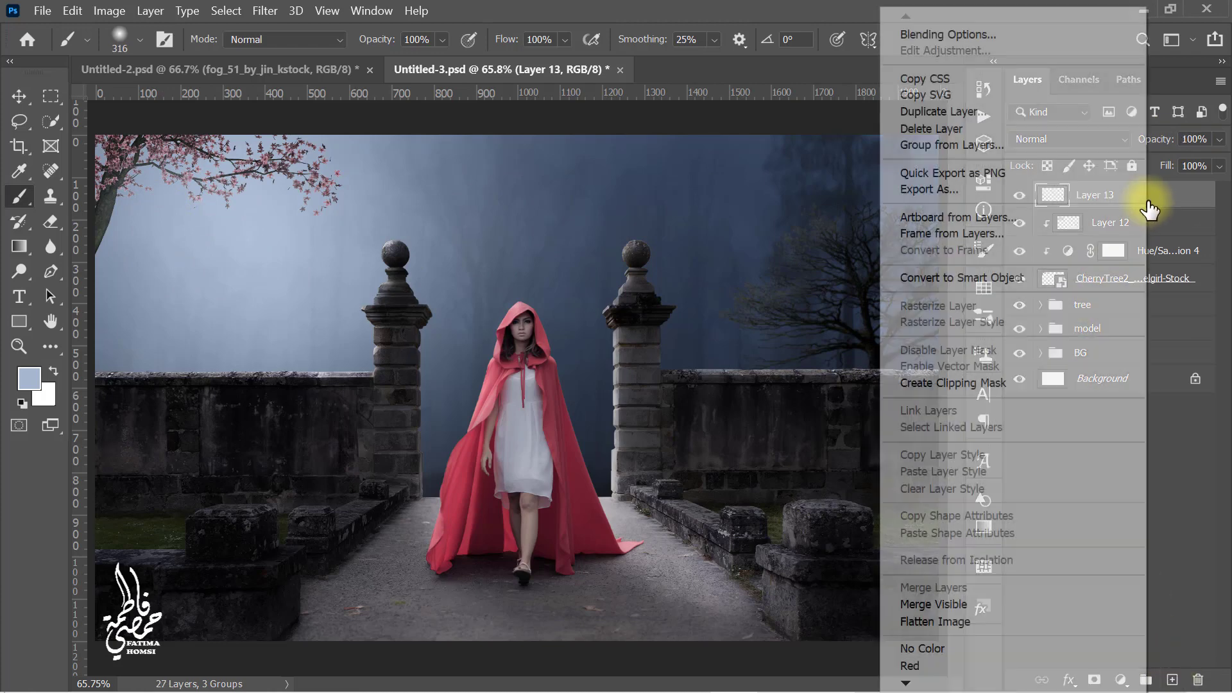
{"action": "left_click", "coordinate": [1065, 382]}
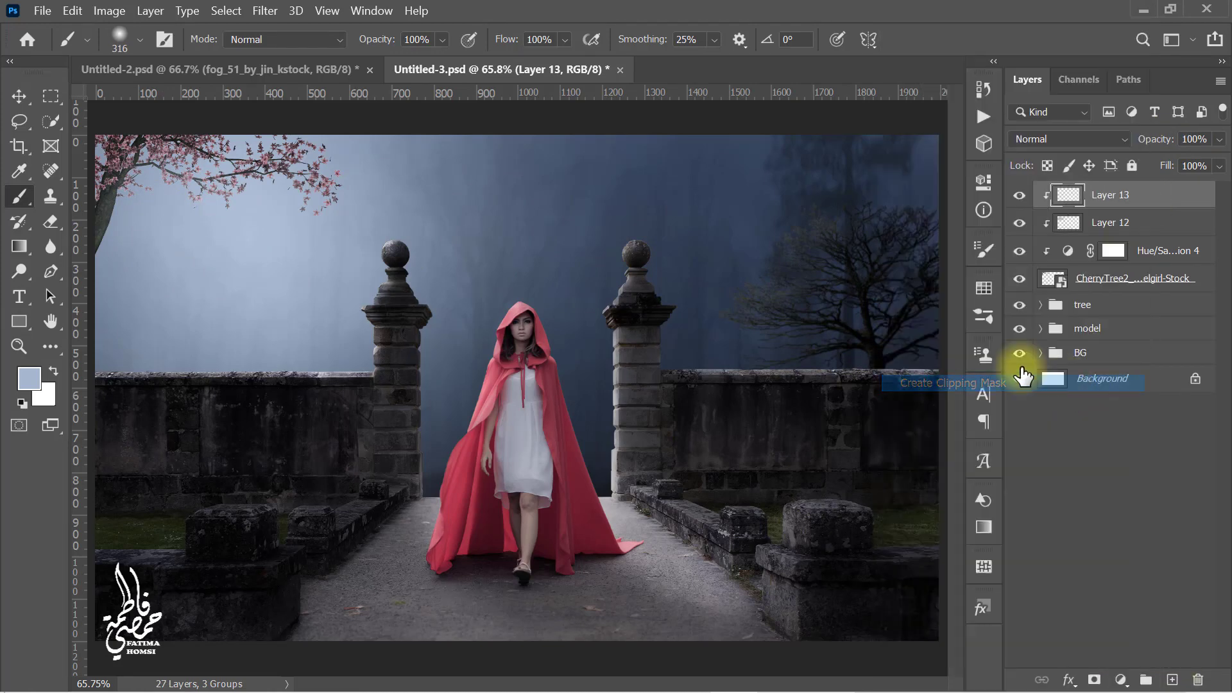
{"action": "left_click", "coordinate": [23, 173]}
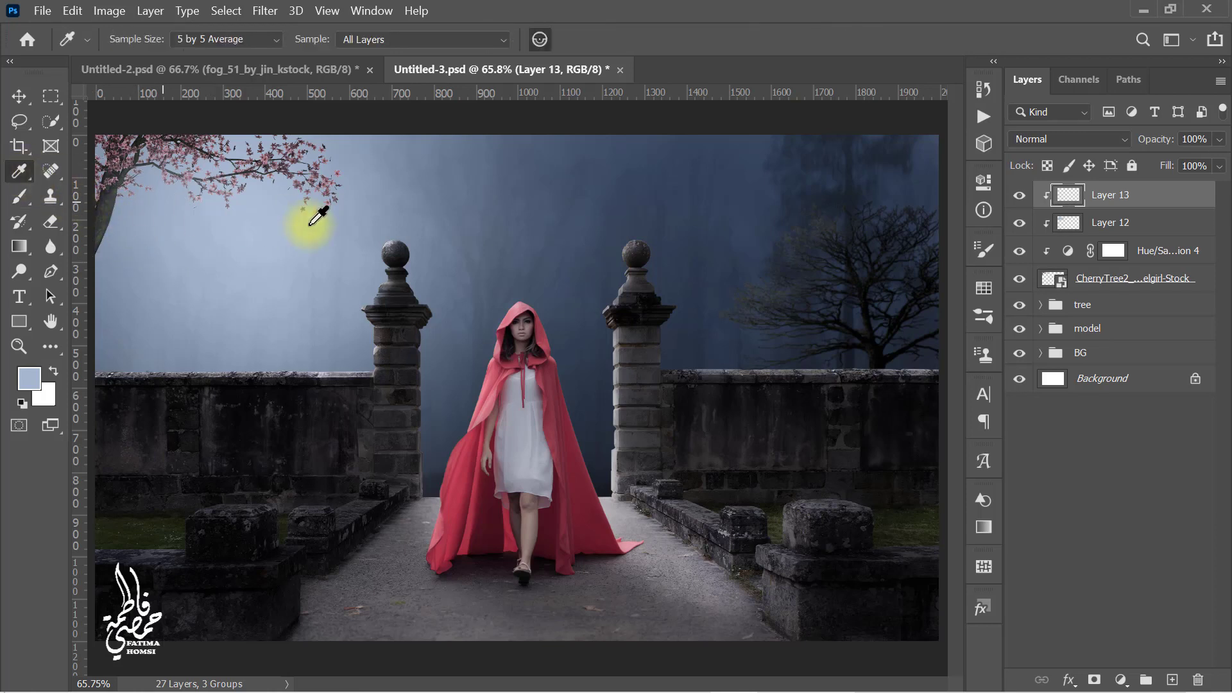
{"action": "left_click", "coordinate": [785, 174]}
{"action": "left_click", "coordinate": [19, 197]}
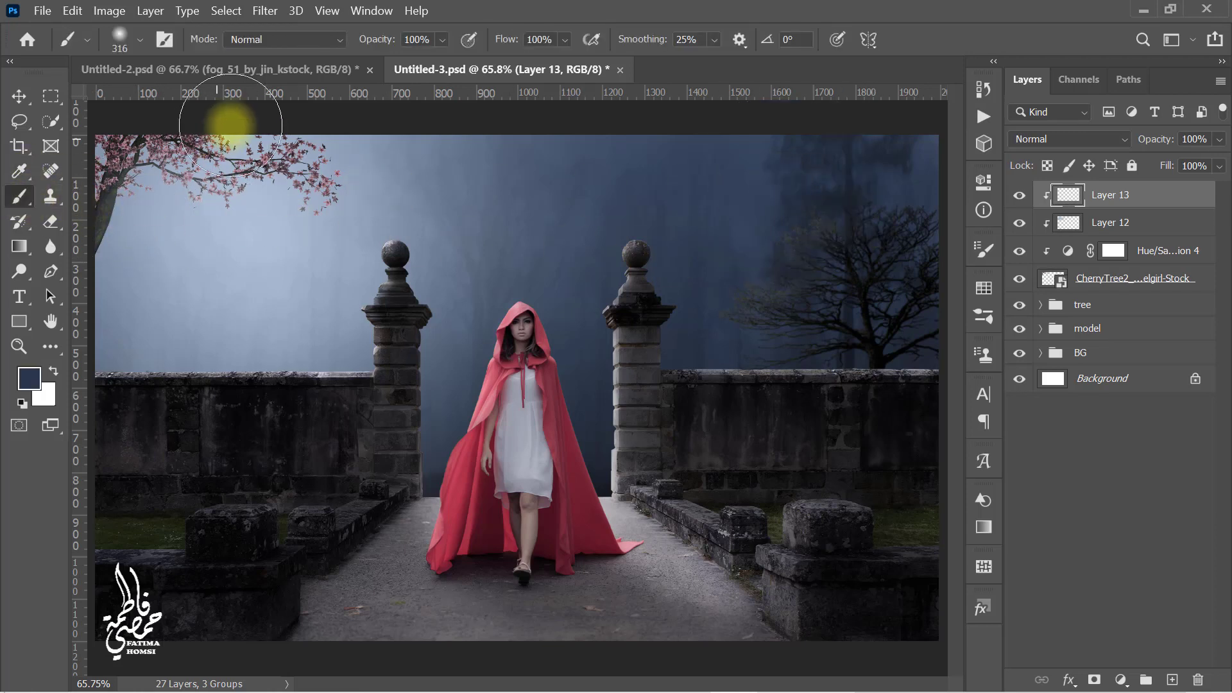
{"action": "scroll", "coordinate": [208, 119], "scroll_direction": "down", "scroll_amount": 2}
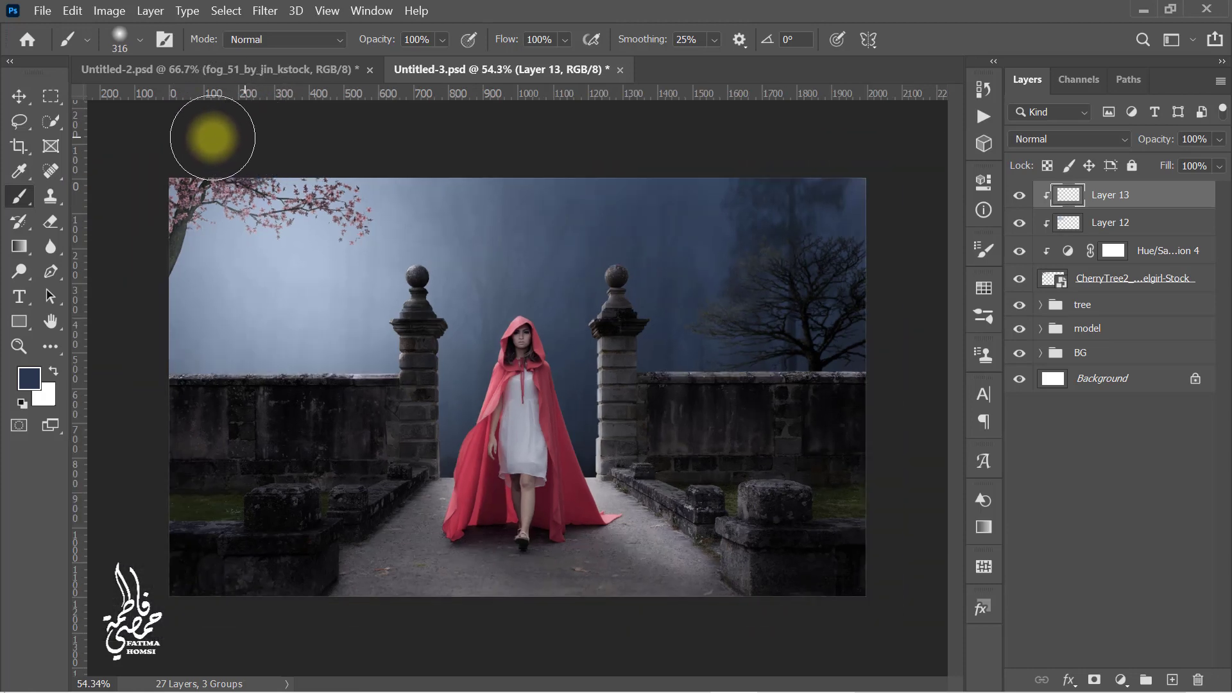
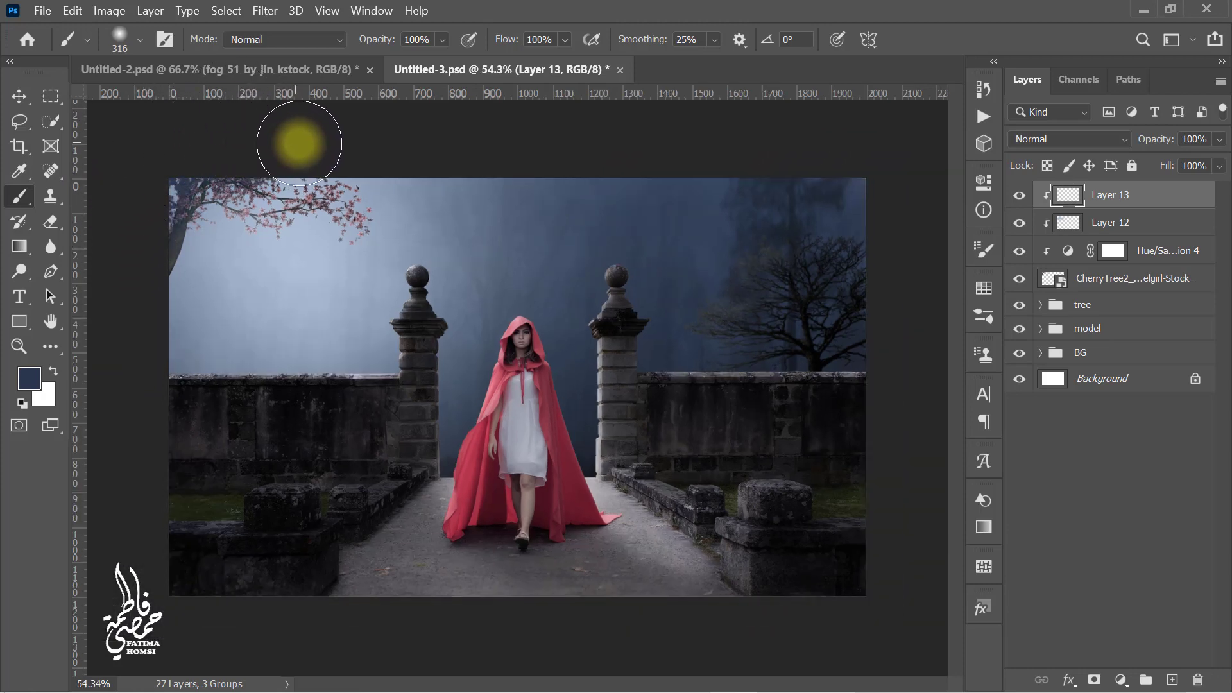
Step: Set the dark-blue painted layer's blend mode to Multiply and its opacity to 40%
{"action": "left_click", "coordinate": [1070, 141]}
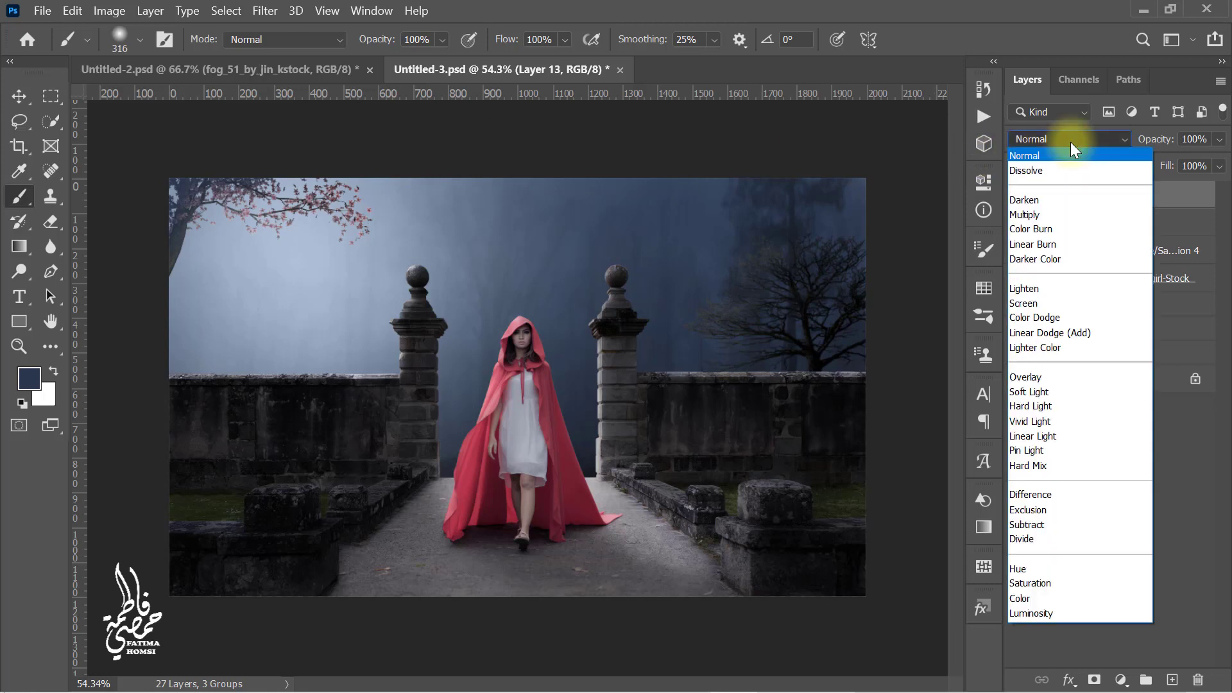
{"action": "left_click", "coordinate": [1078, 214]}
{"action": "left_click", "coordinate": [1207, 137]}
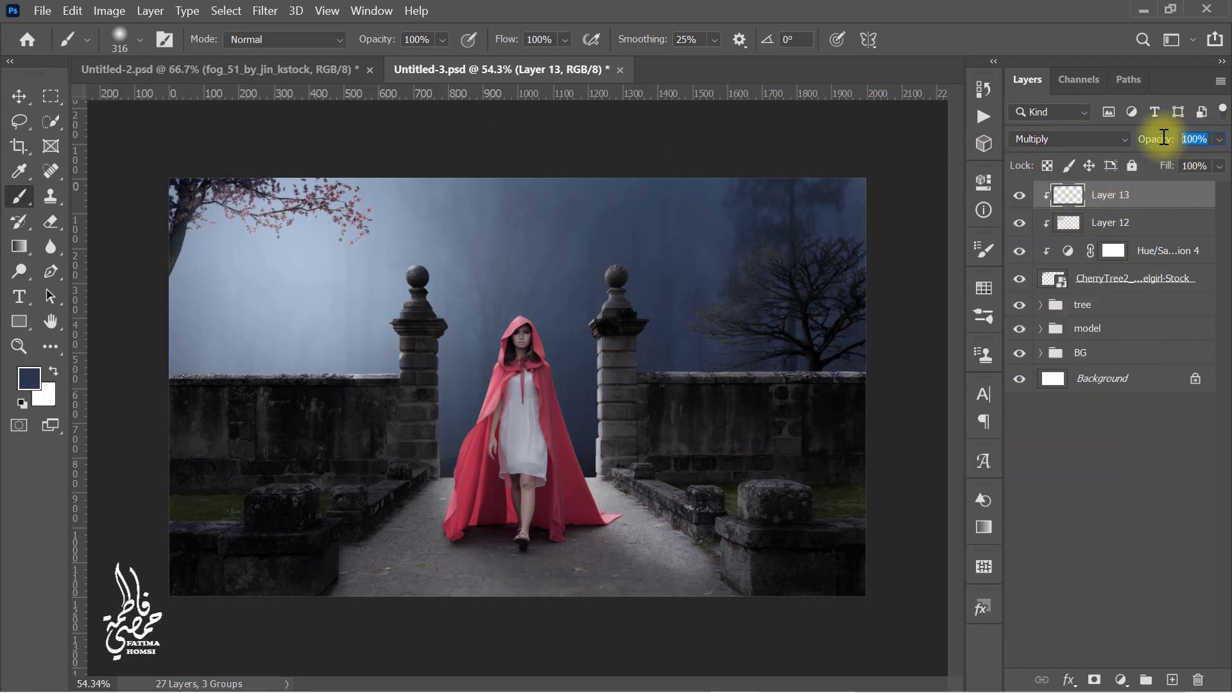
{"action": "type", "text": "40"}
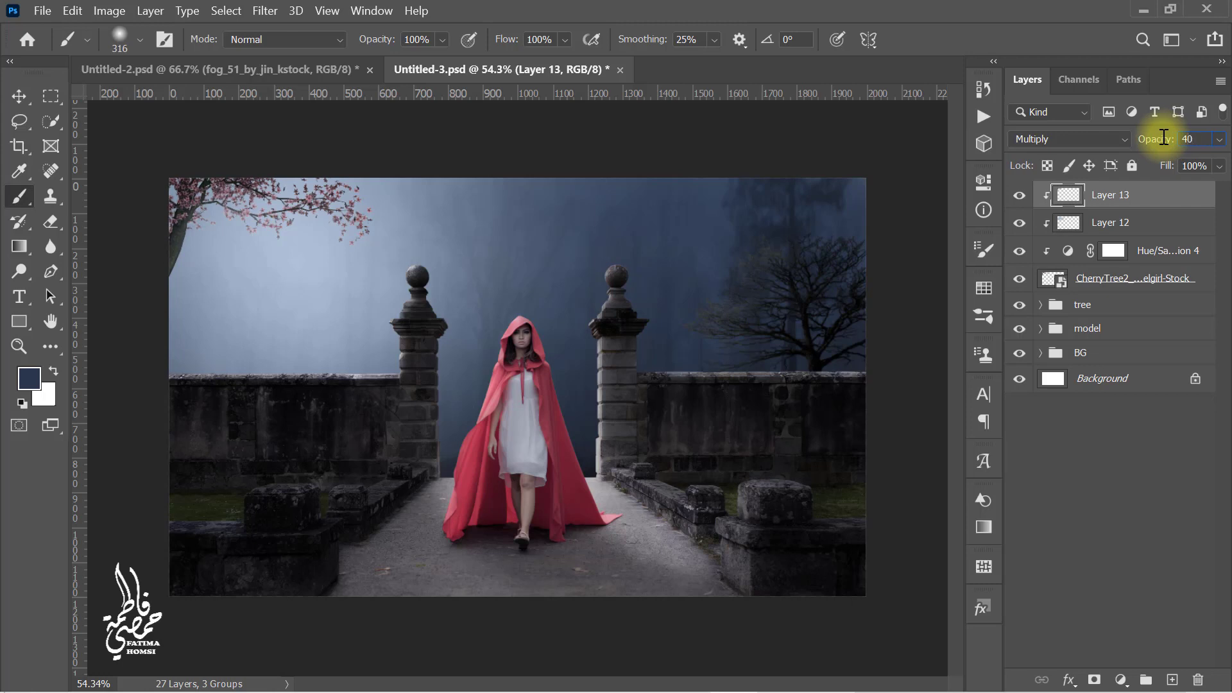
{"action": "key", "text": "Return"}
Step: Apply a Gaussian Blur with a 1.0 pixel radius to the cherry tree layer as a smart filter
{"action": "scroll", "coordinate": [681, 235], "scroll_direction": "up", "scroll_amount": 1}
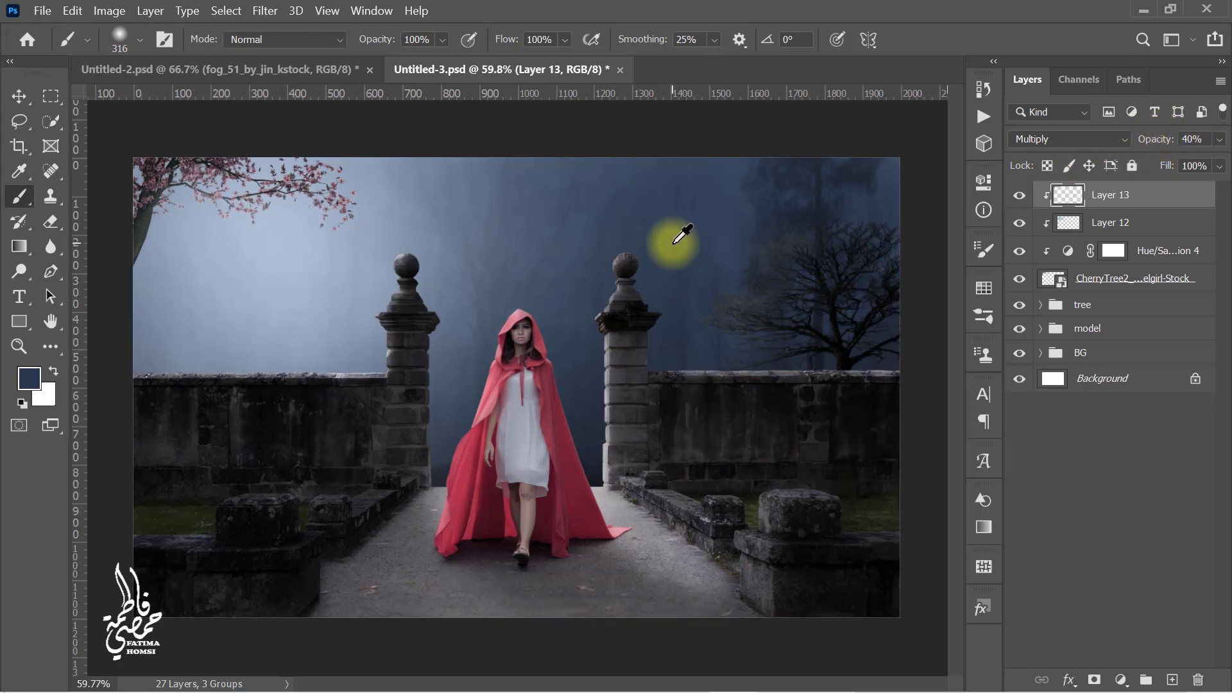
{"action": "scroll", "coordinate": [682, 235], "scroll_direction": "up", "scroll_amount": 1}
{"action": "left_click", "coordinate": [1091, 278]}
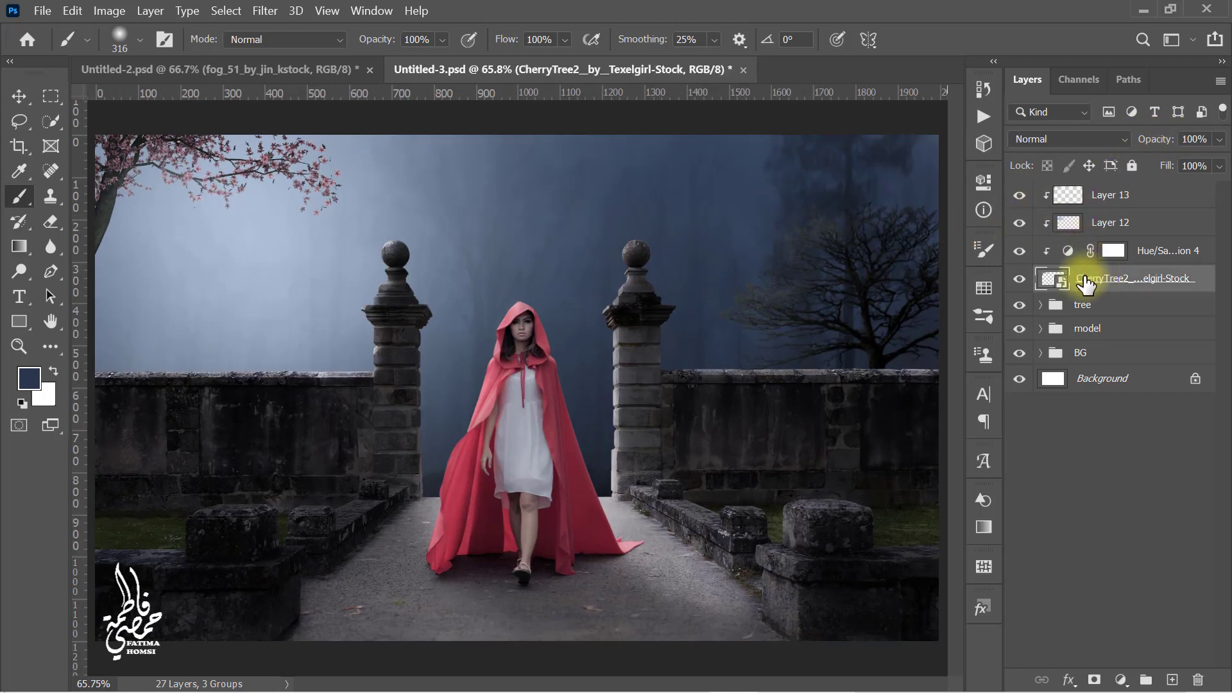
{"action": "left_click", "coordinate": [1021, 279]}
{"action": "left_click", "coordinate": [1021, 279]}
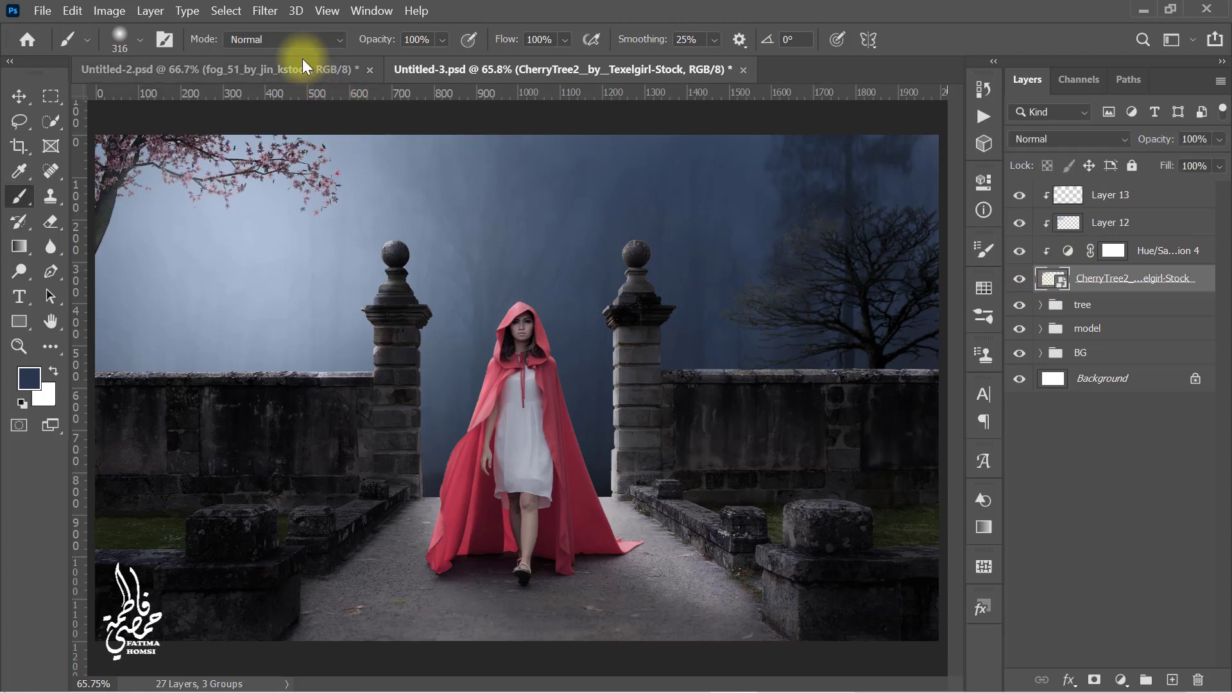
{"action": "left_click", "coordinate": [264, 13]}
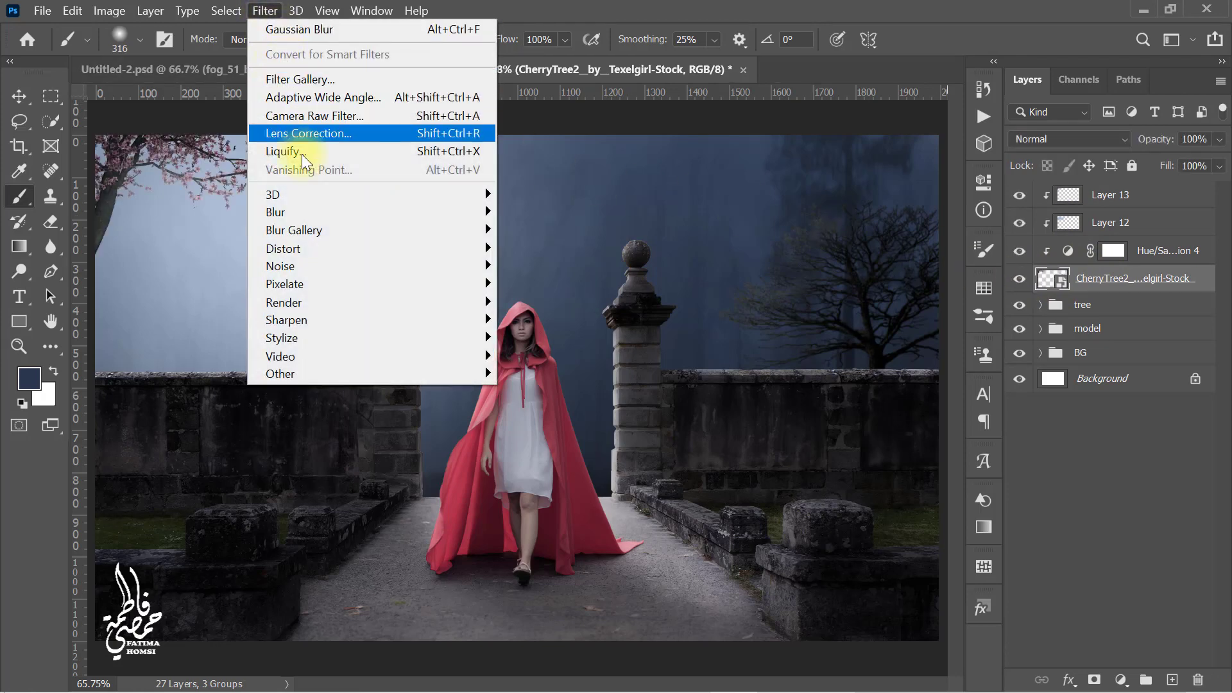
{"action": "mouse_move", "coordinate": [310, 212]}
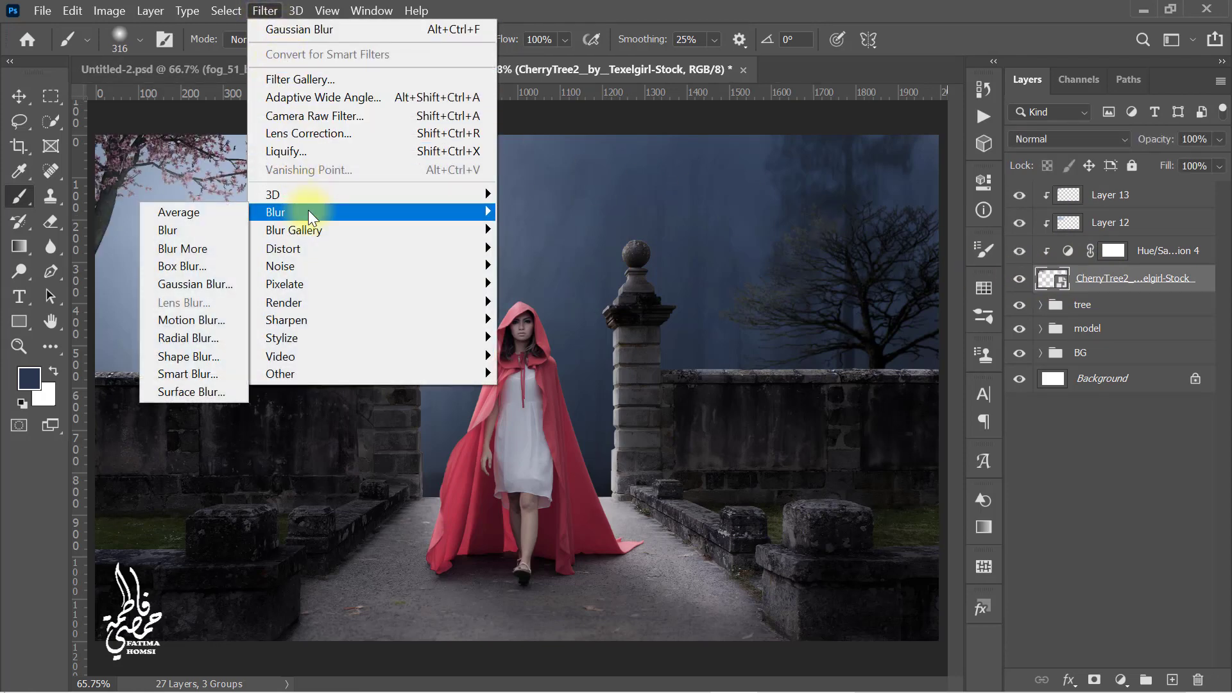
{"action": "left_click", "coordinate": [239, 289]}
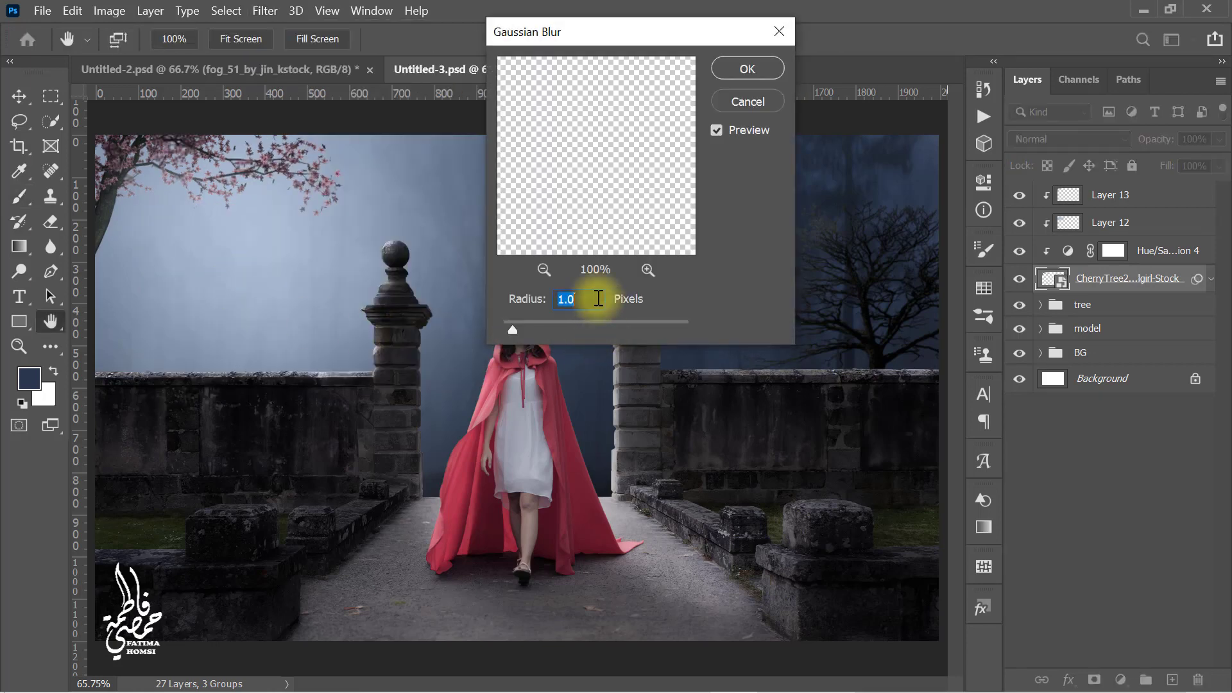
{"action": "left_click", "coordinate": [746, 68]}
Step: Group the cherry tree with its clipped adjustment and paint layers, and name the group tree 2
{"action": "left_click", "coordinate": [1145, 194]}
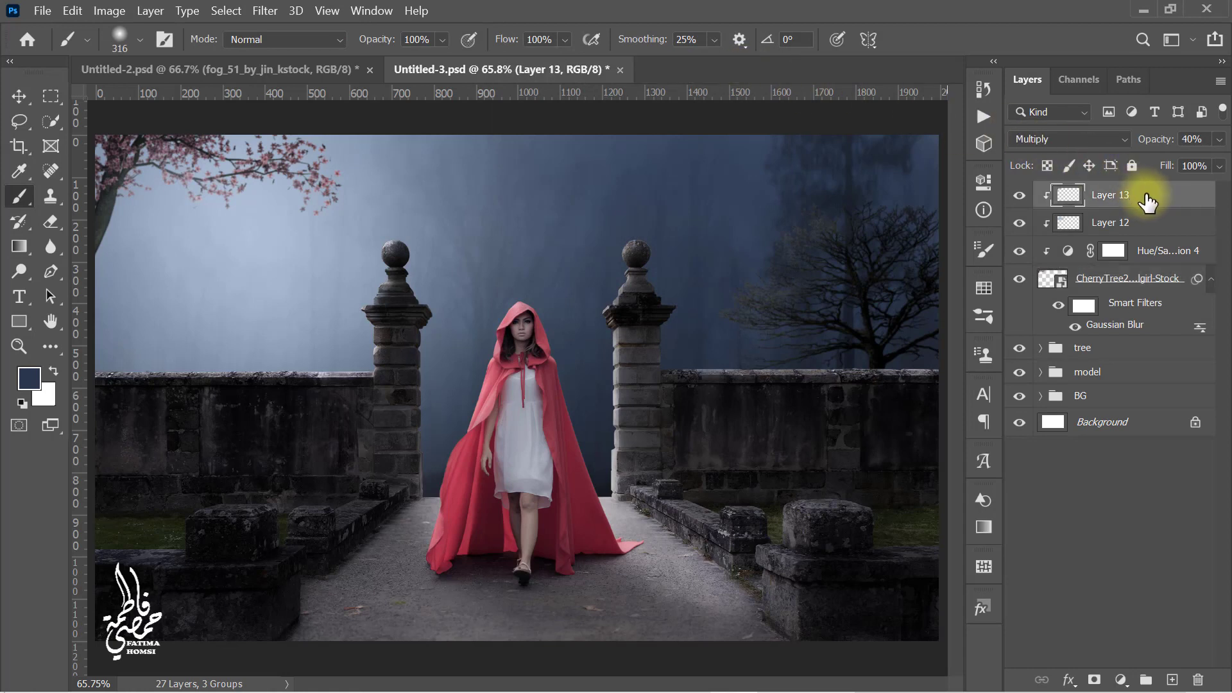
{"action": "left_click", "coordinate": [1149, 333], "text": "shift"}
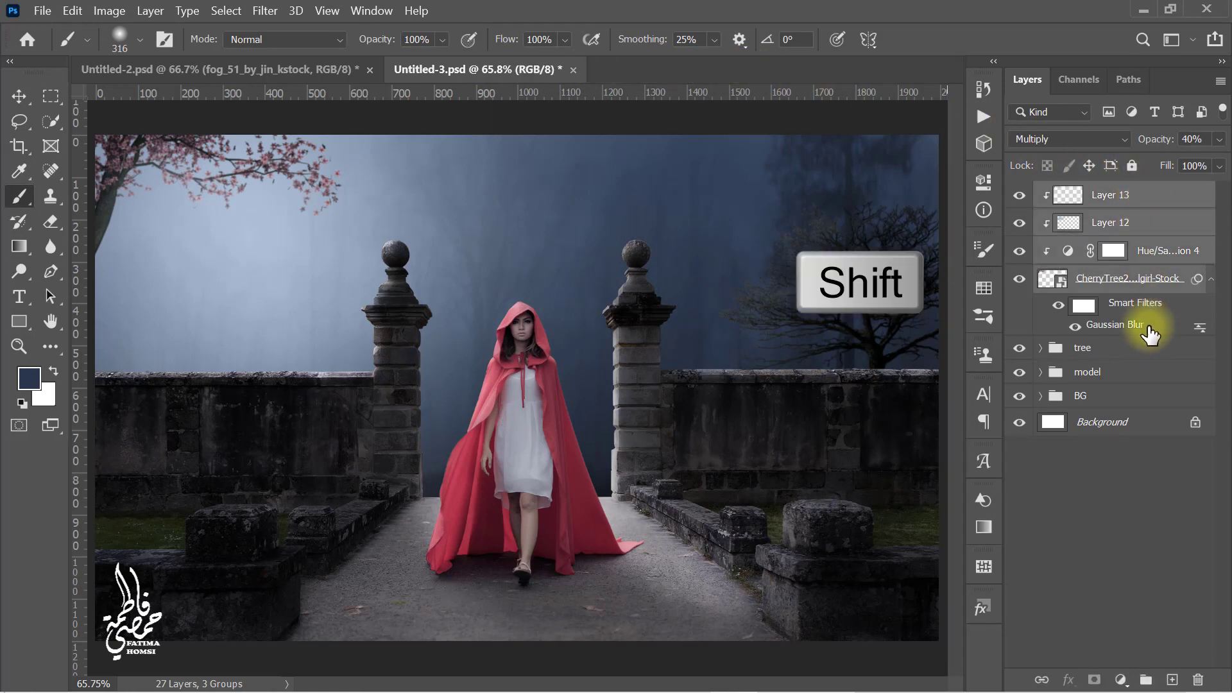
{"action": "key", "text": "ctrl+g"}
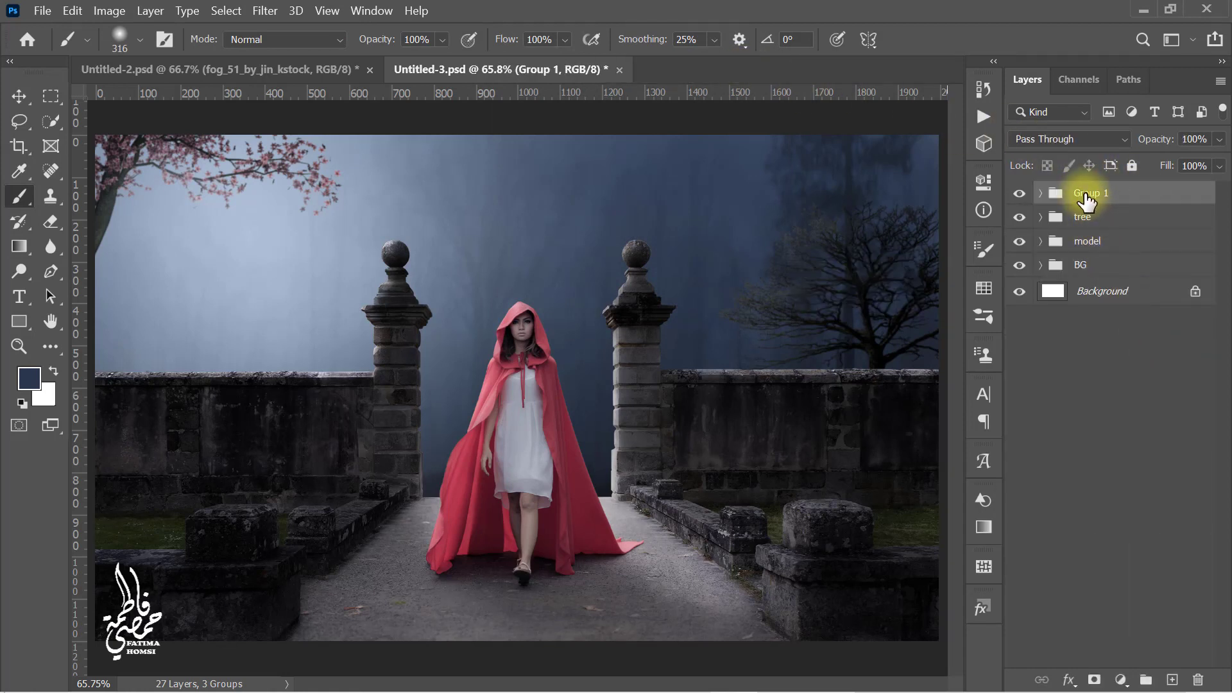
{"action": "double_click", "coordinate": [1145, 194]}
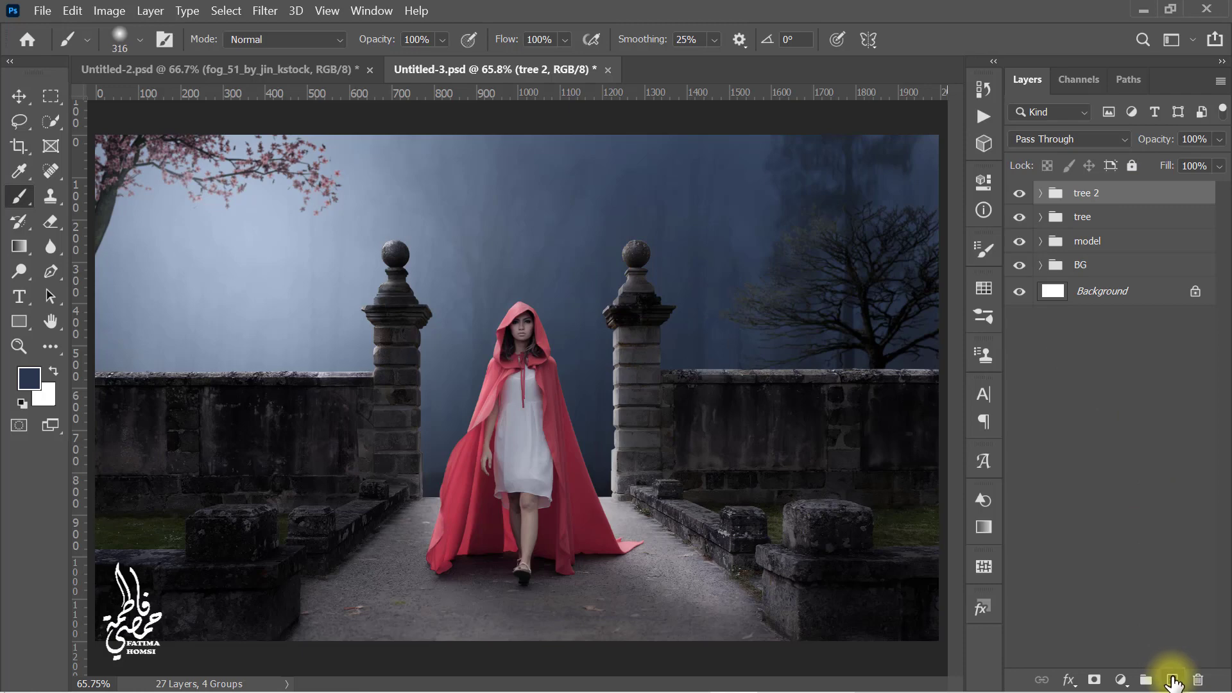
Step: Add a new empty layer above the groups and pick a pink blossom color for painting
{"action": "left_click", "coordinate": [1172, 680]}
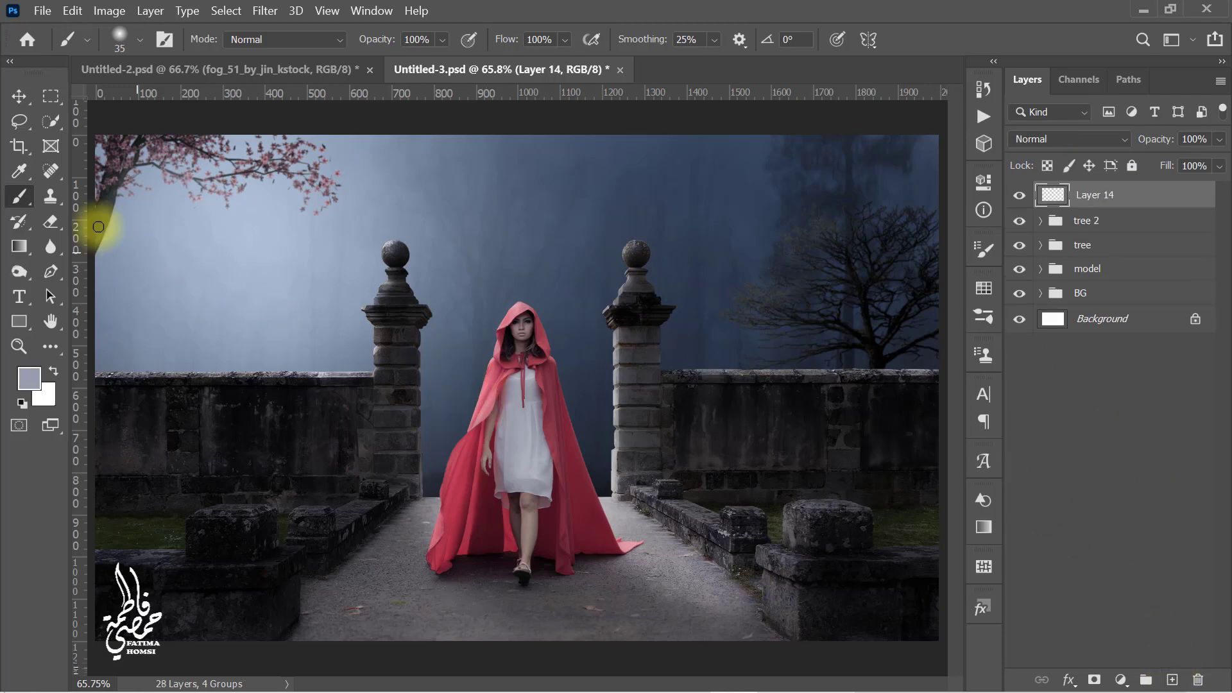
{"action": "left_click", "coordinate": [18, 172]}
{"action": "scroll", "coordinate": [325, 165], "scroll_direction": "up", "scroll_amount": 6}
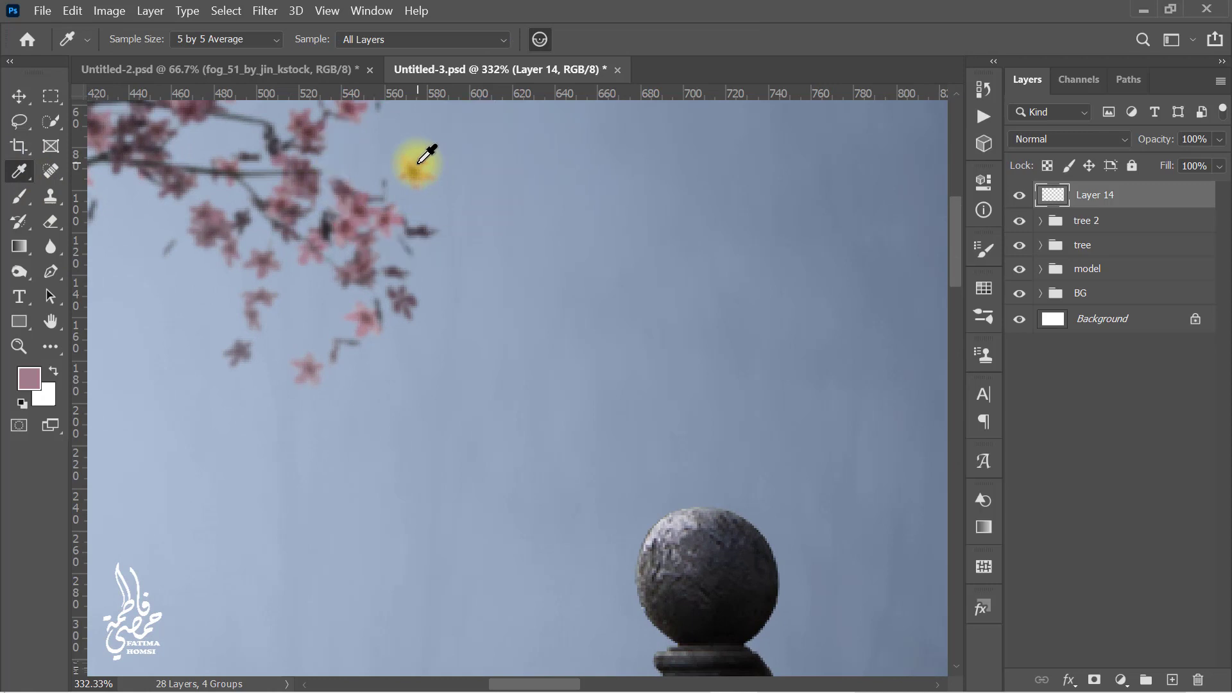
{"action": "scroll", "coordinate": [411, 154], "scroll_direction": "up", "scroll_amount": 1}
{"action": "left_click", "coordinate": [19, 196]}
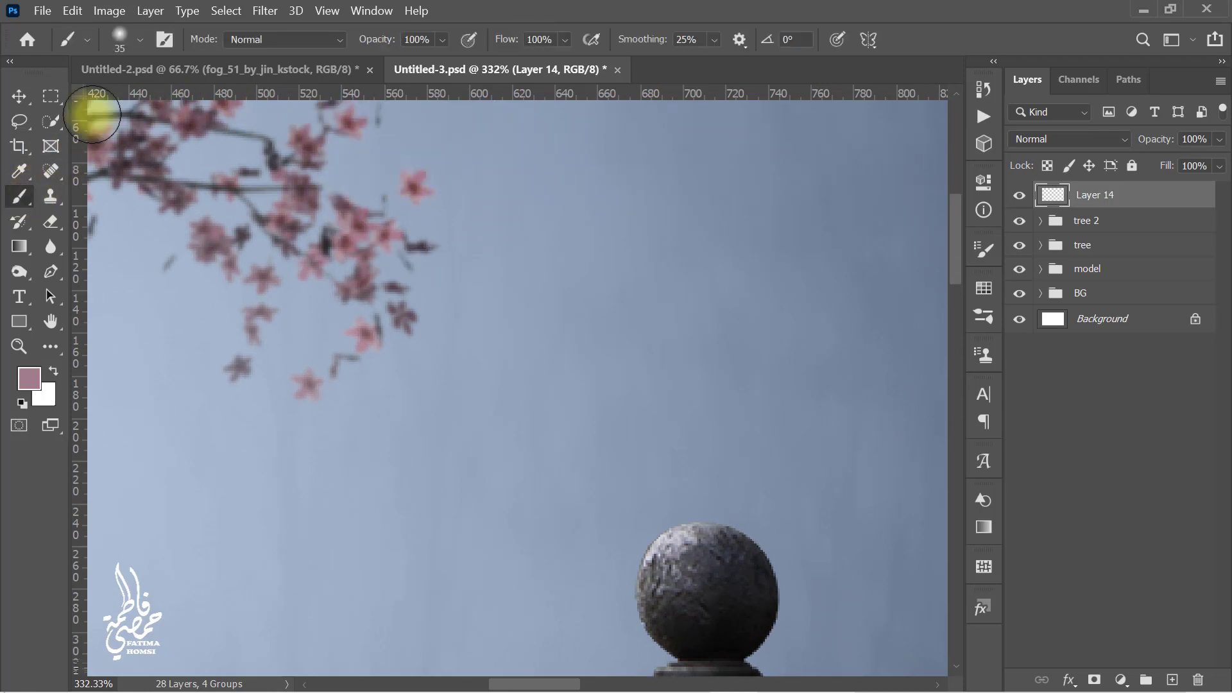
Step: Choose the 1862 cherry blossom brush preset and set its size to about 78 px
{"action": "left_click", "coordinate": [140, 43]}
{"action": "left_click_drag", "start_coordinate": [263, 225], "coordinate": [267, 418]}
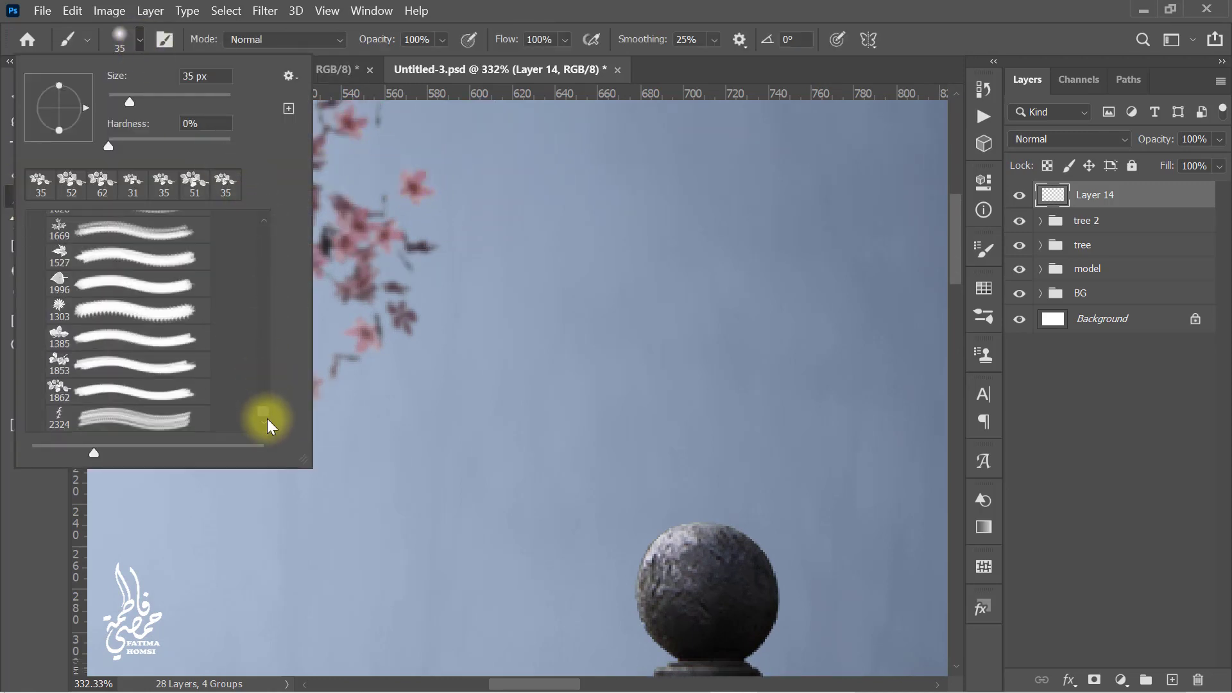
{"action": "left_click", "coordinate": [151, 398]}
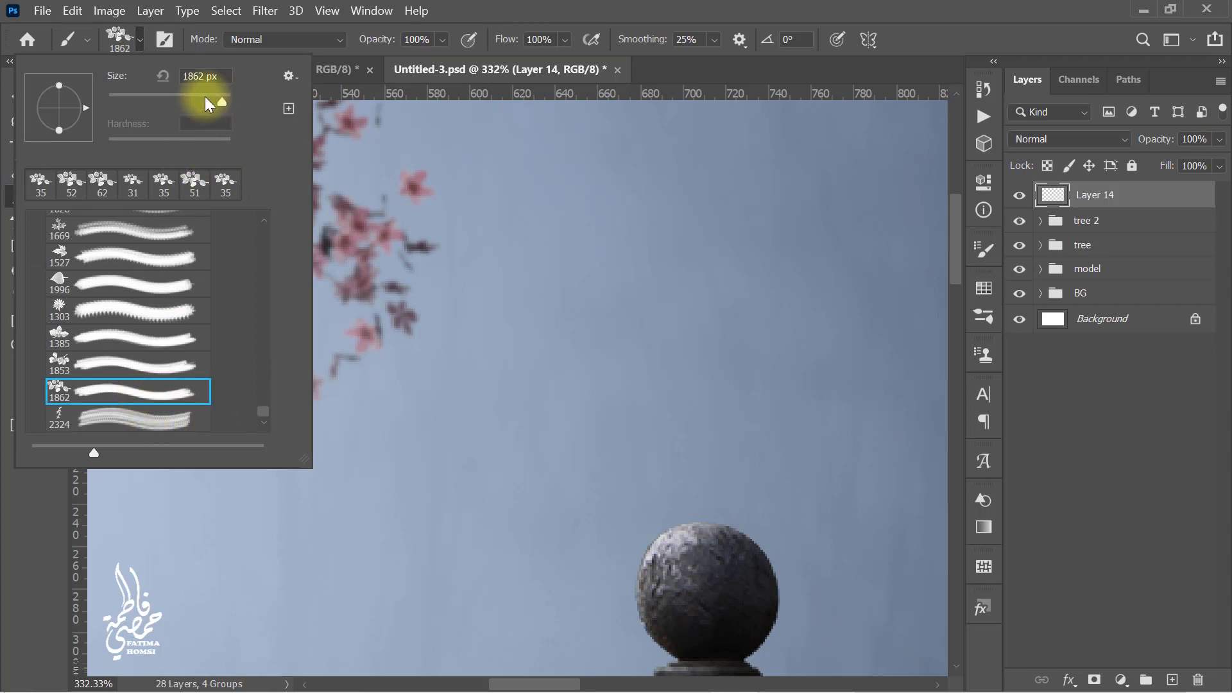
{"action": "left_click_drag", "start_coordinate": [156, 100], "coordinate": [155, 100]}
{"action": "left_click", "coordinate": [720, 11]}
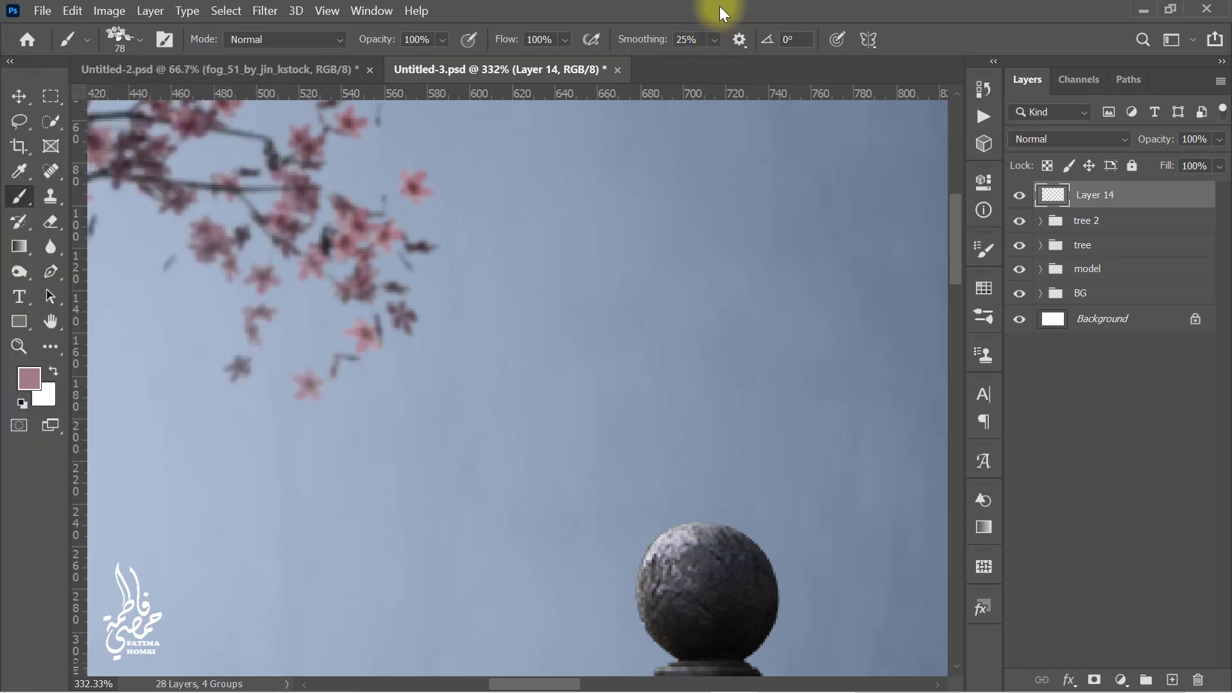
Step: Open the brush settings and set the brush tip spacing to 1000%
{"action": "scroll", "coordinate": [598, 174], "scroll_direction": "down", "scroll_amount": 1}
{"action": "scroll", "coordinate": [598, 175], "scroll_direction": "down", "scroll_amount": 10}
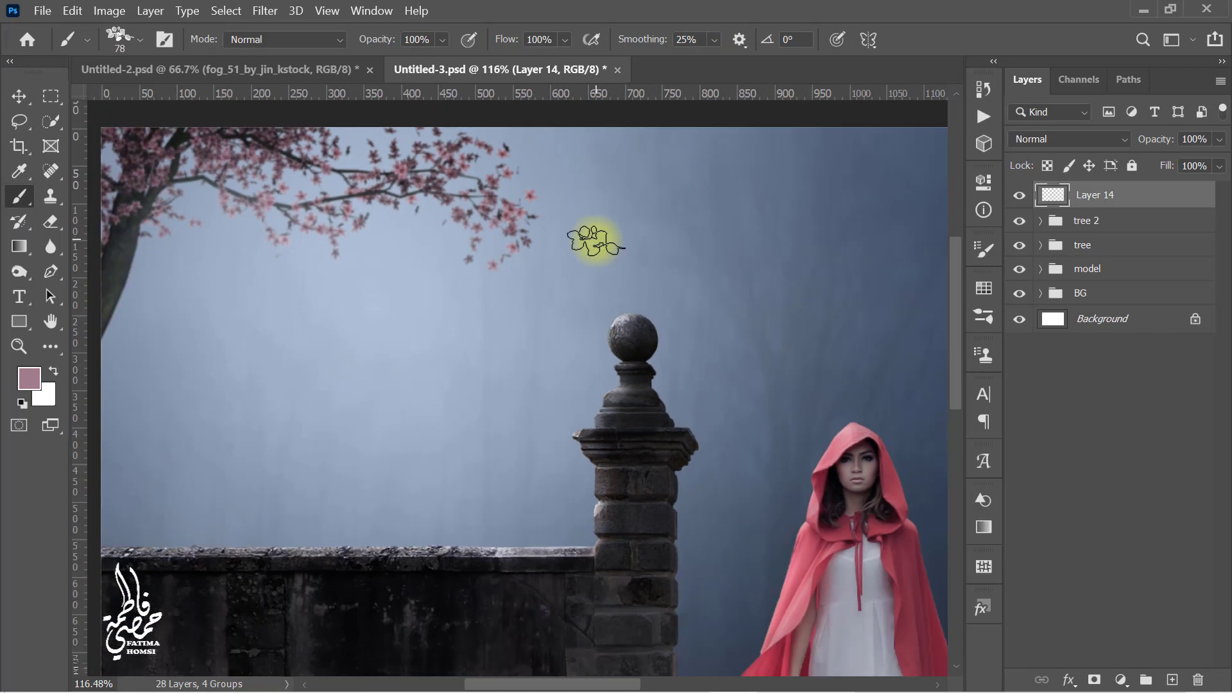
{"action": "scroll", "coordinate": [600, 247], "scroll_direction": "down", "scroll_amount": 3}
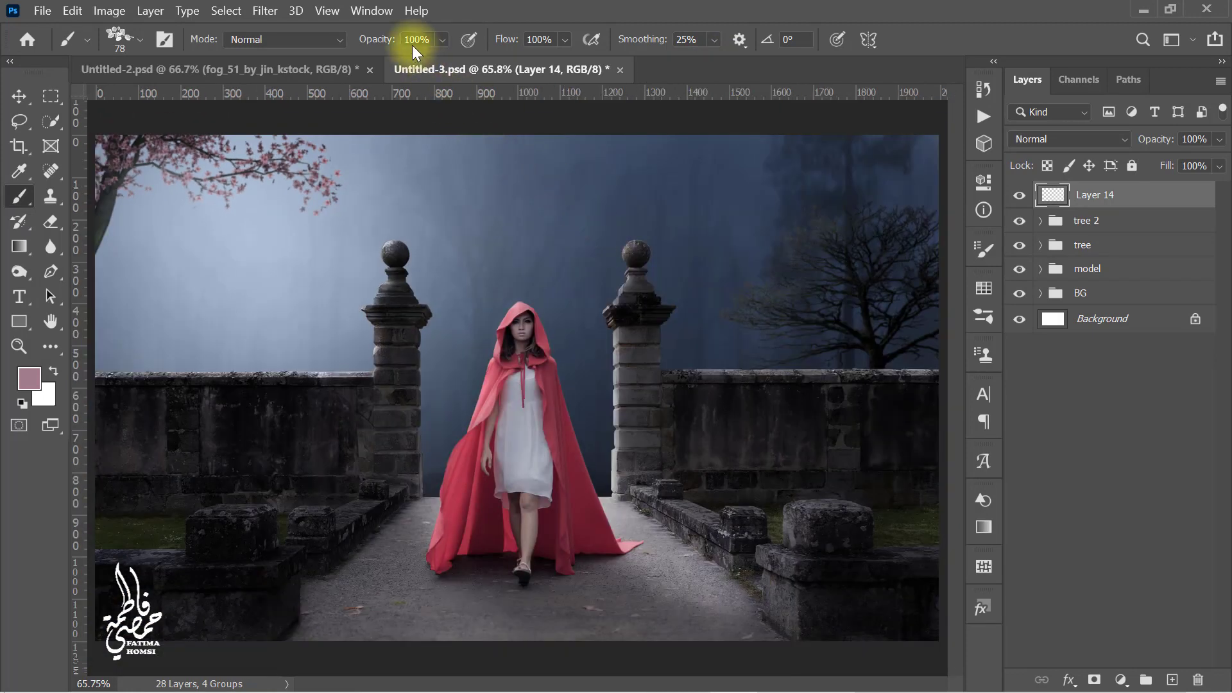
{"action": "left_click", "coordinate": [372, 11]}
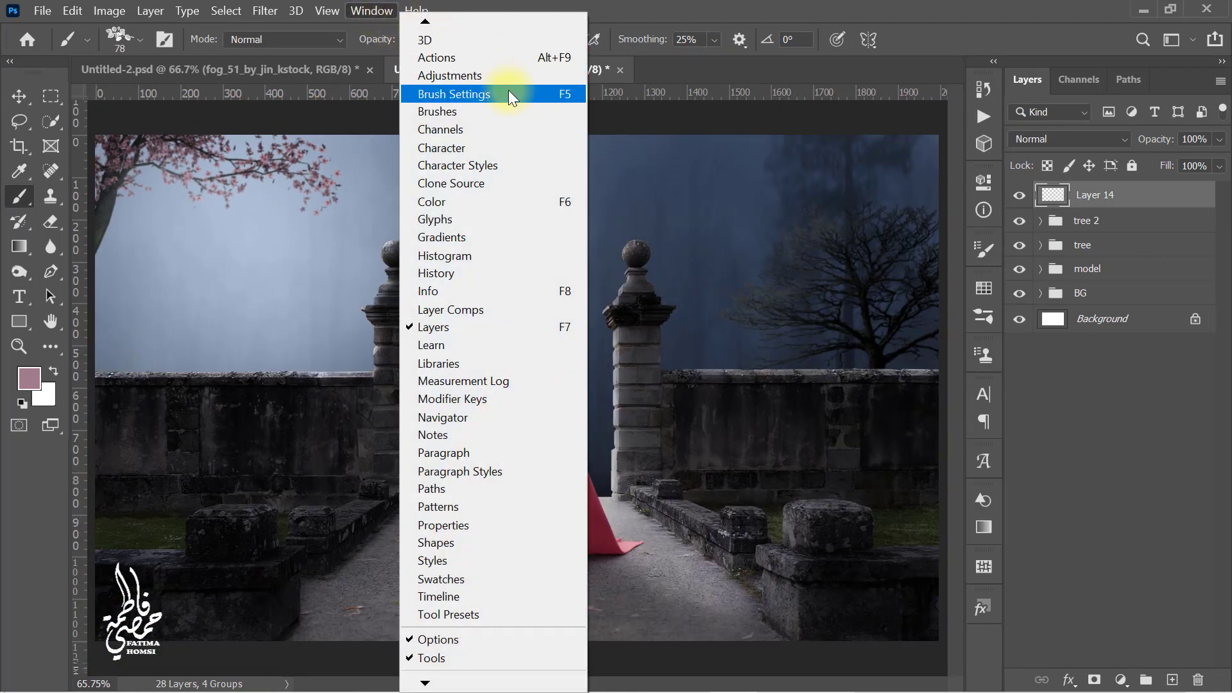
{"action": "left_click", "coordinate": [509, 92]}
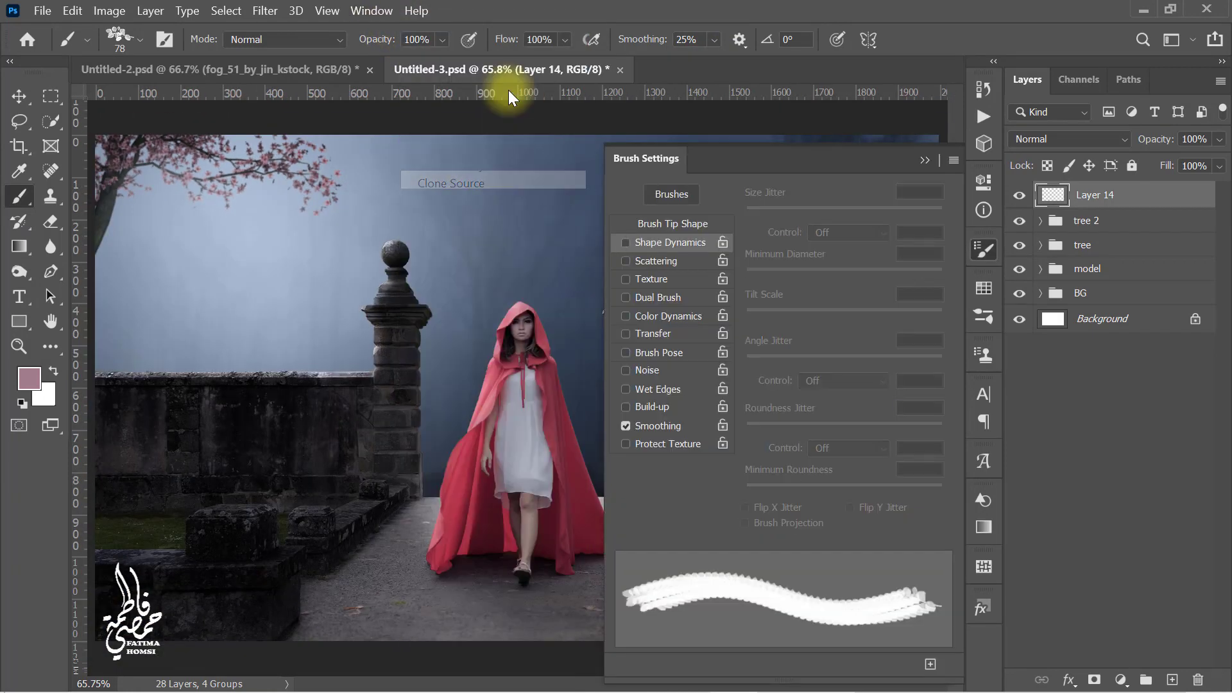
{"action": "left_click", "coordinate": [664, 225]}
{"action": "left_click_drag", "start_coordinate": [768, 507], "coordinate": [951, 509]}
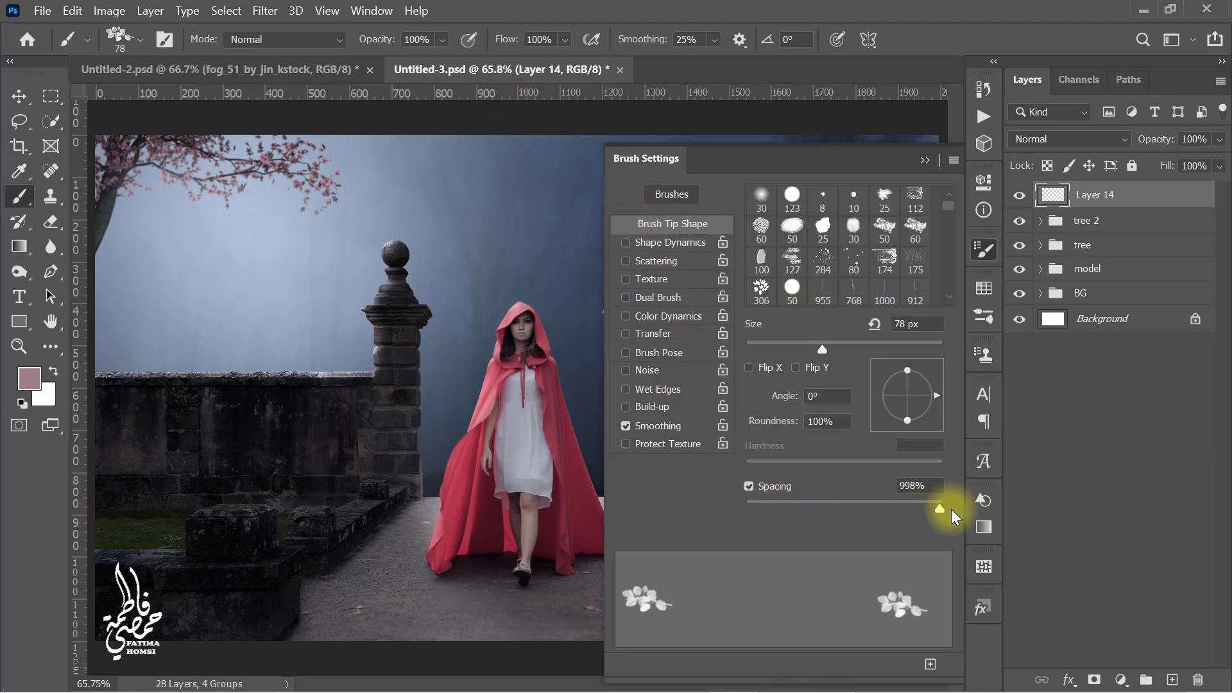
Step: Enable Shape Dynamics with Size Jitter 18%, Minimum Diameter 80%, Angle Jitter 80%, Roundness Jitter 40% and Minimum Roundness 25%
{"action": "left_click", "coordinate": [677, 243]}
{"action": "left_click_drag", "start_coordinate": [919, 193], "coordinate": [873, 194]}
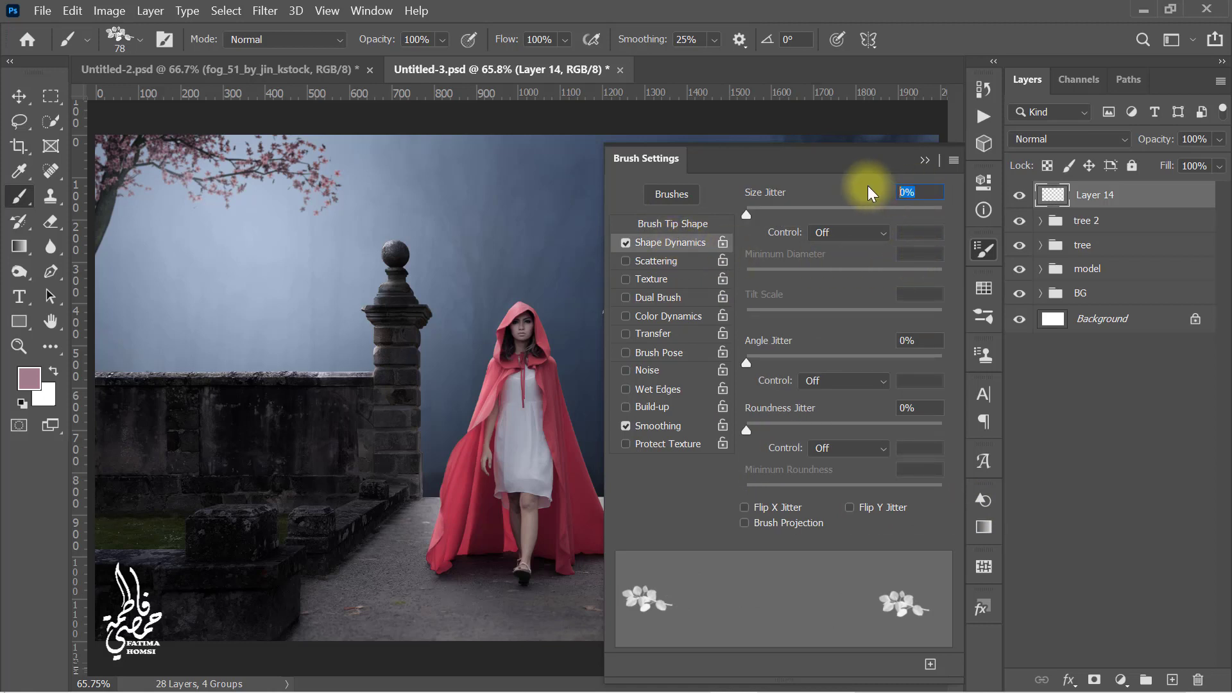
{"action": "type", "text": "18"}
{"action": "key", "text": "Return"}
{"action": "left_click", "coordinate": [857, 256]}
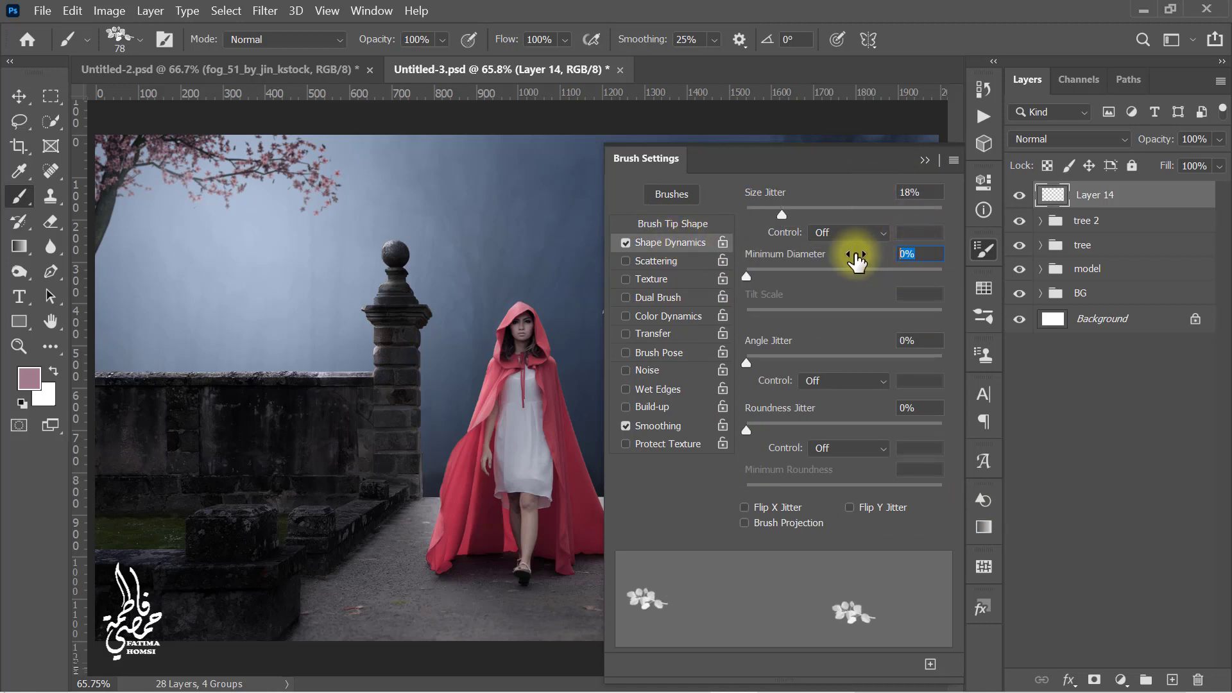
{"action": "type", "text": "80"}
{"action": "key", "text": "Tab"}
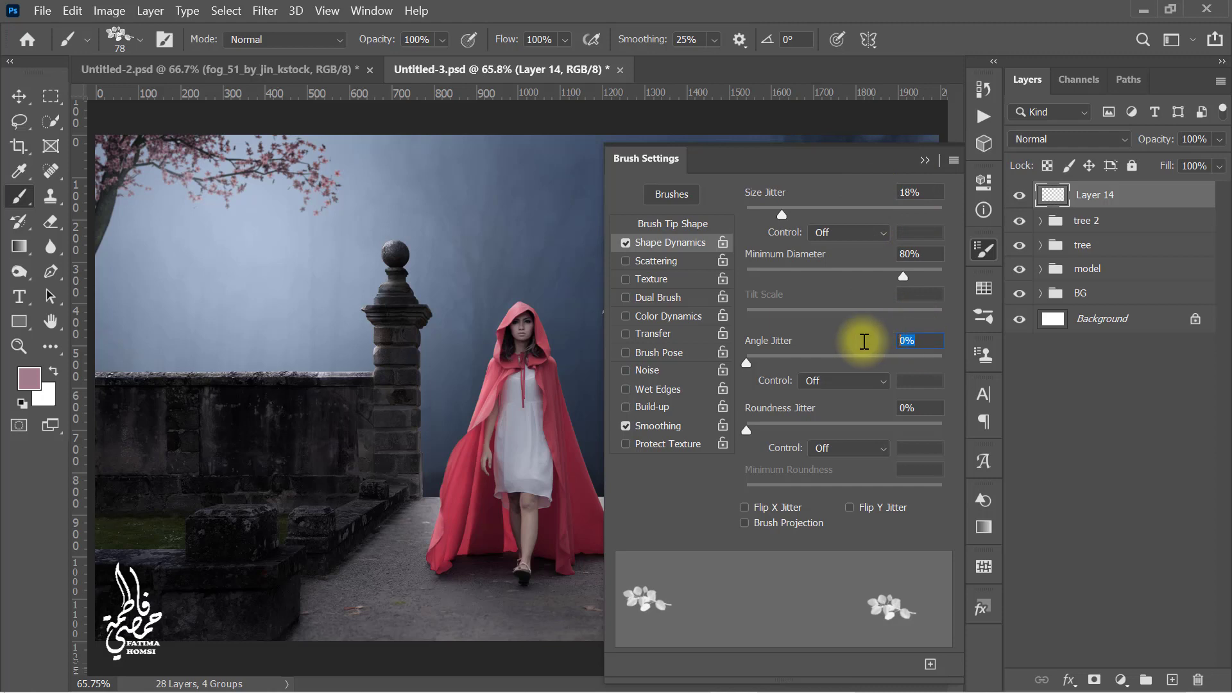
{"action": "type", "text": "80"}
{"action": "left_click", "coordinate": [875, 408]}
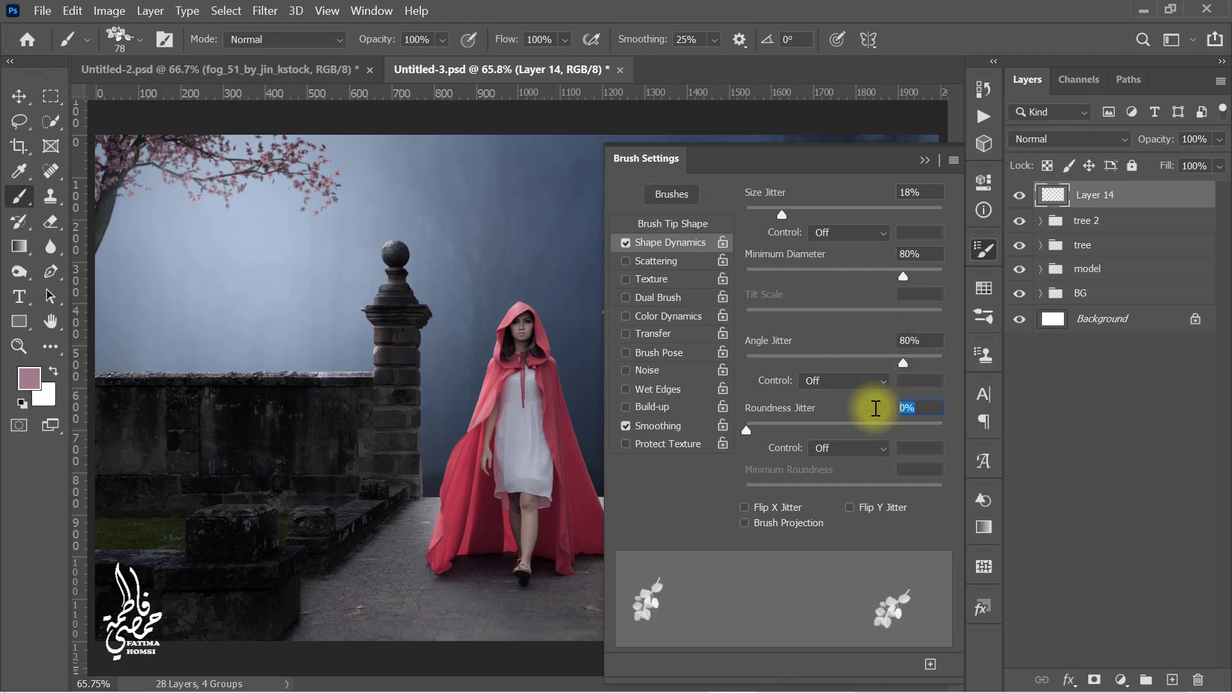
{"action": "left_click", "coordinate": [924, 160]}
Step: Stamp scattered falling blossom petals across the sky around the left gate pillar, varying the brush size between stamps
{"action": "right_click", "coordinate": [401, 209], "text": "alt"}
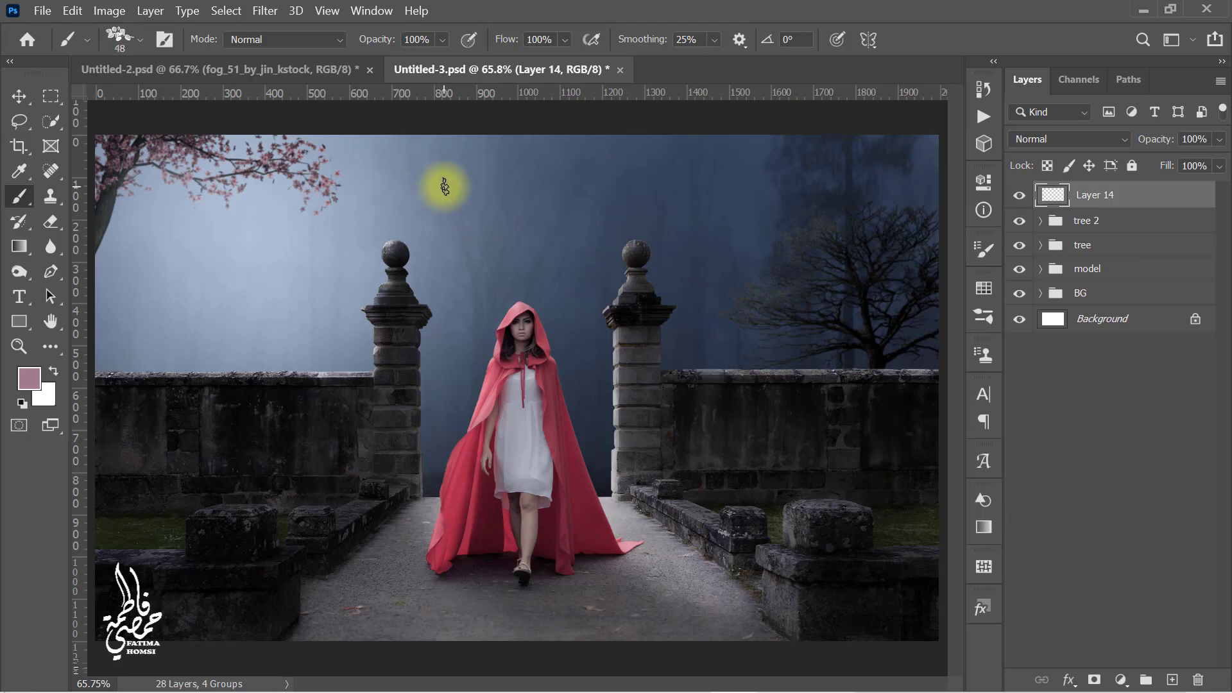
{"action": "left_click", "coordinate": [444, 187]}
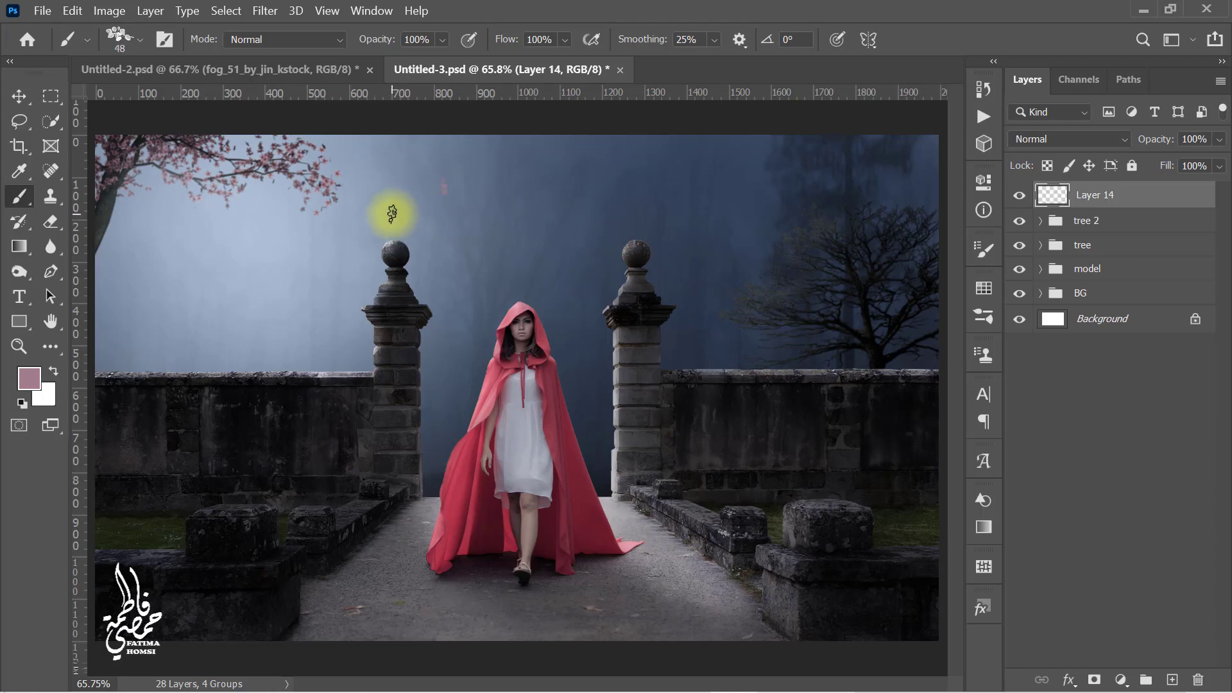
{"action": "right_click", "coordinate": [338, 256], "text": "alt"}
{"action": "left_click", "coordinate": [333, 256]}
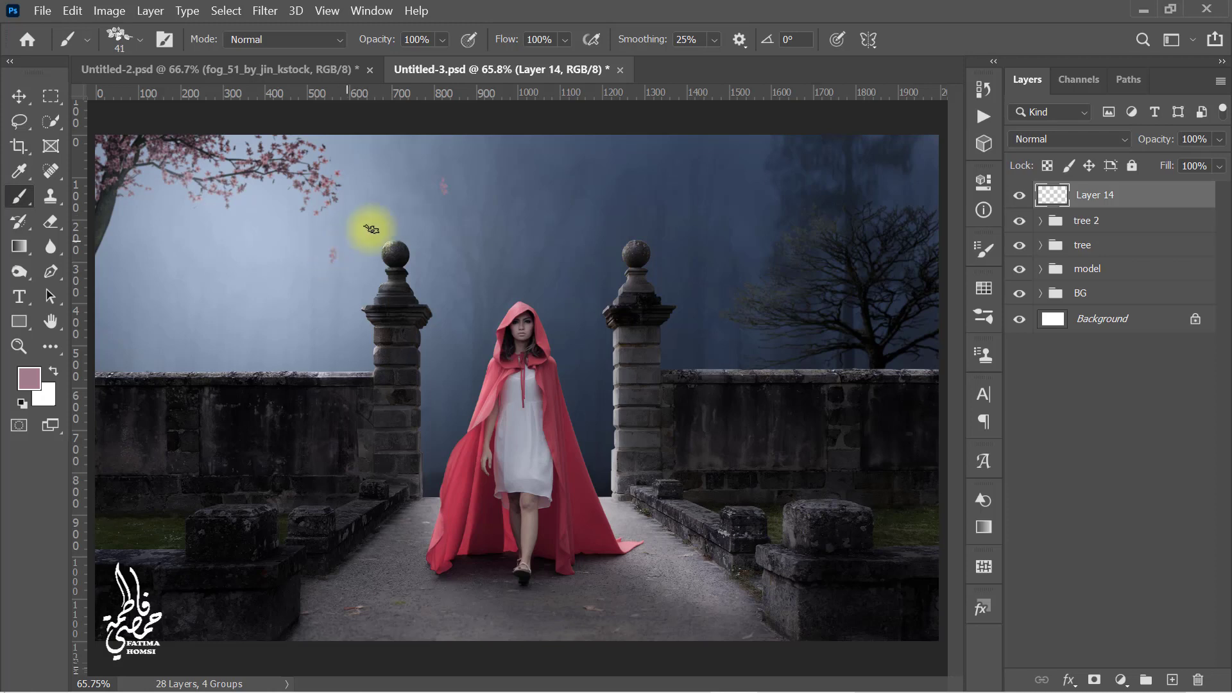
{"action": "left_click", "coordinate": [399, 213]}
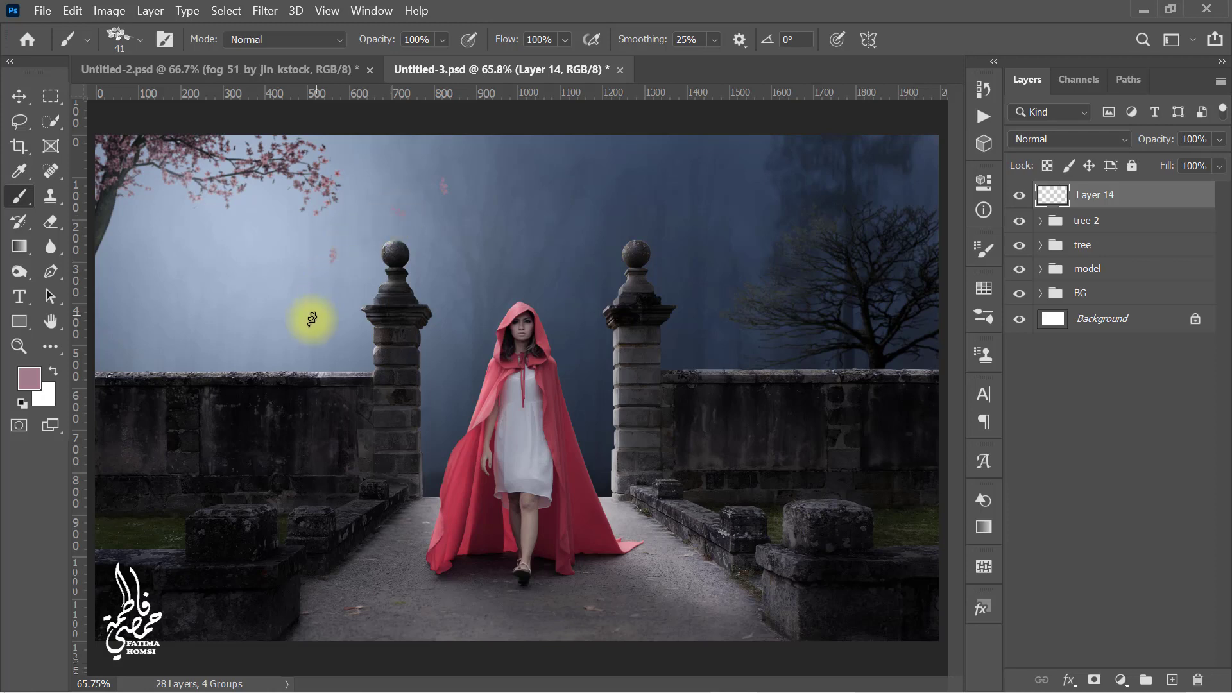
{"action": "left_click", "coordinate": [310, 322]}
{"action": "right_click", "coordinate": [241, 252], "text": "alt"}
{"action": "left_click", "coordinate": [240, 253]}
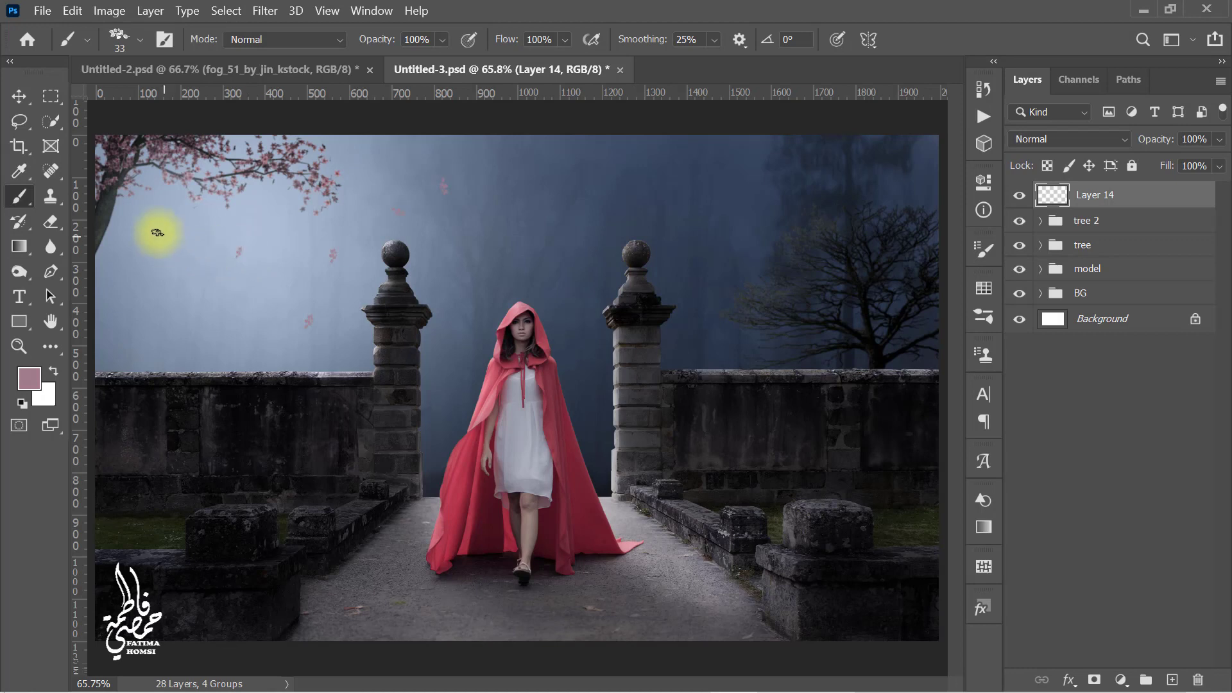
{"action": "left_click", "coordinate": [151, 218]}
{"action": "right_click", "coordinate": [171, 311], "text": "alt"}
{"action": "left_click", "coordinate": [176, 312]}
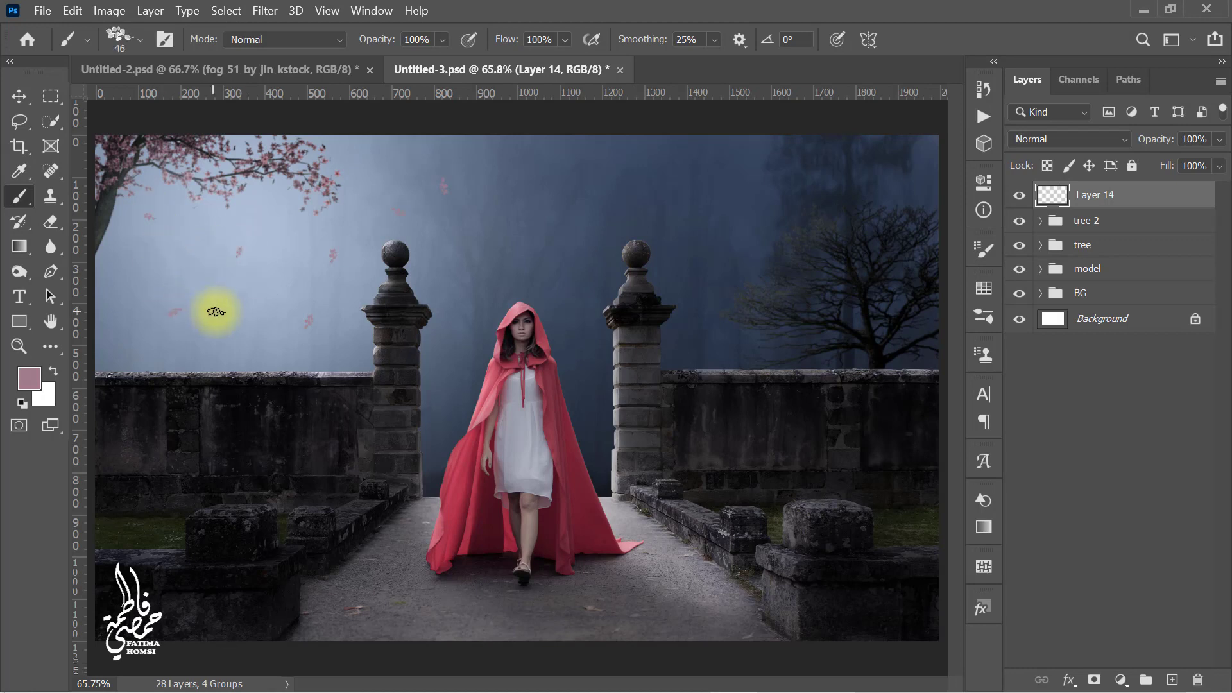
{"action": "right_click", "coordinate": [248, 354], "text": "alt"}
{"action": "left_click", "coordinate": [244, 354]}
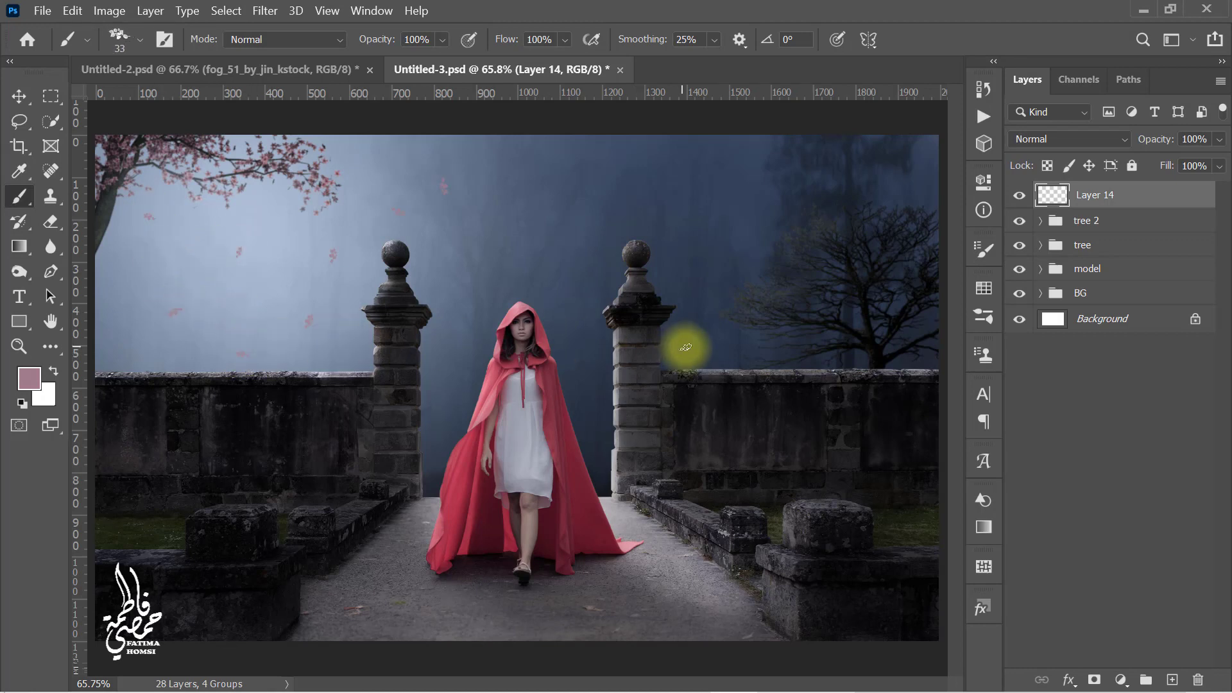
Step: Add a Brightness/Contrast adjustment clipped to the petal layer and set its brightness to -50
{"action": "left_click", "coordinate": [1121, 680]}
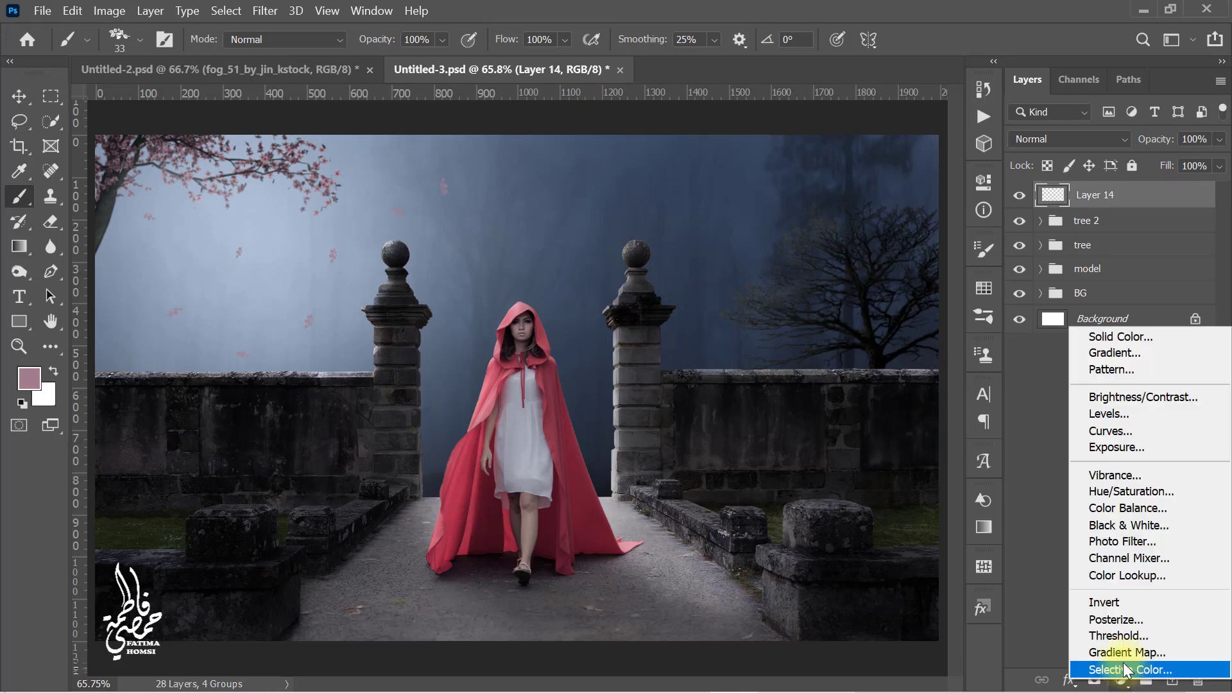
{"action": "left_click", "coordinate": [1195, 396]}
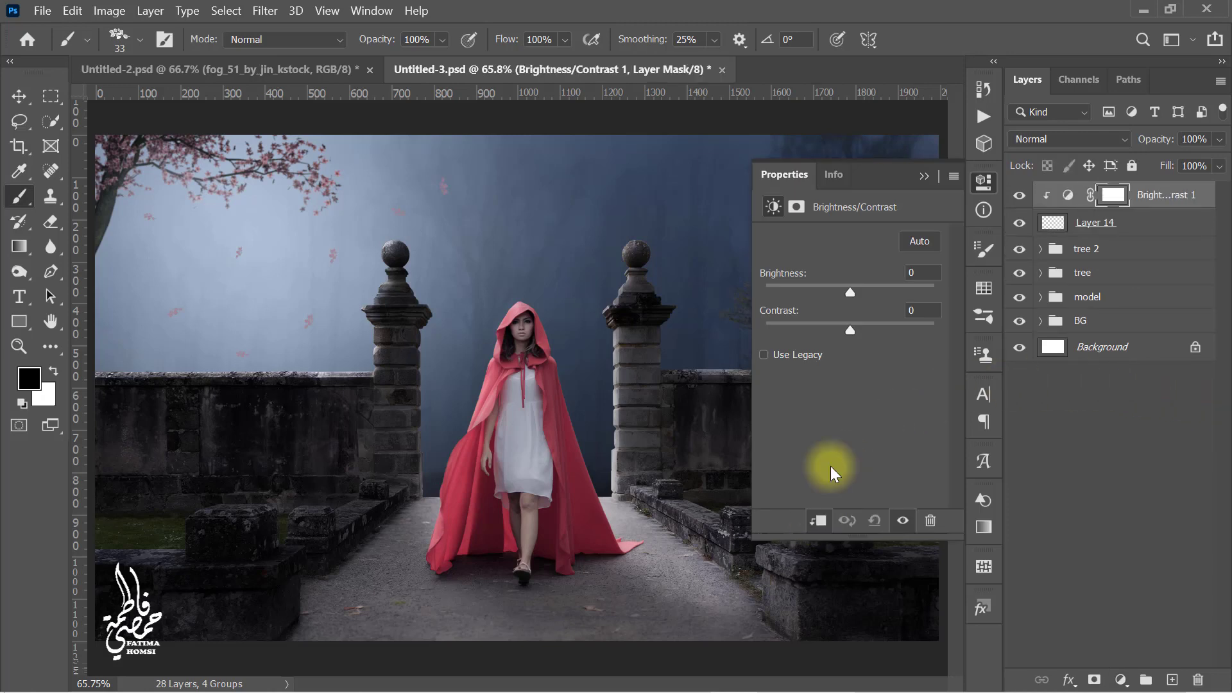
{"action": "left_click_drag", "start_coordinate": [917, 276], "coordinate": [893, 273]}
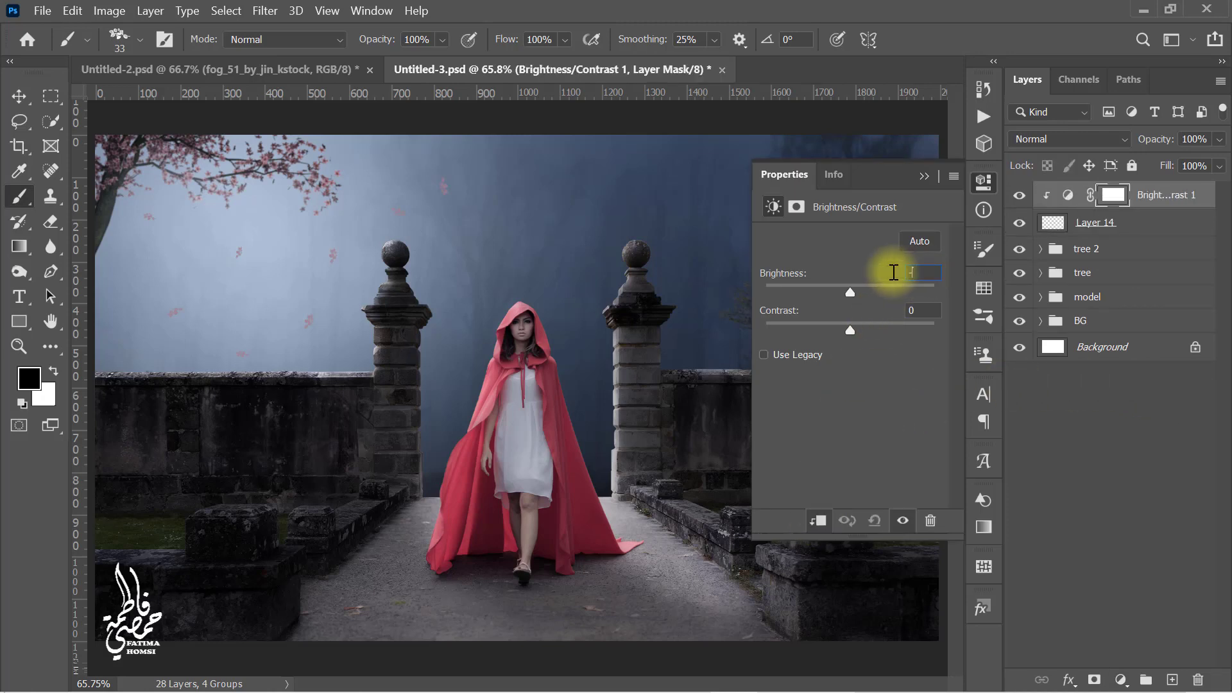
{"action": "left_click", "coordinate": [905, 312]}
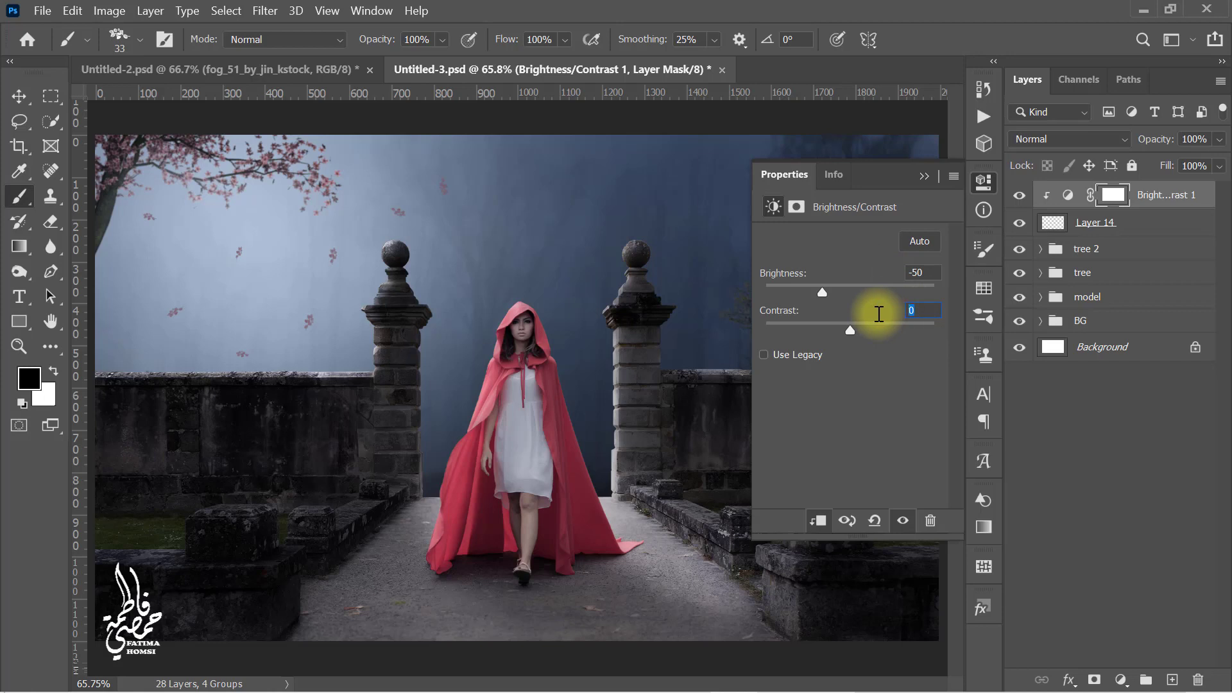
{"action": "left_click", "coordinate": [923, 177]}
Step: Switch to a soft round brush and paint on the adjustment's mask over several petals near the left pillar
{"action": "right_click", "coordinate": [774, 215]}
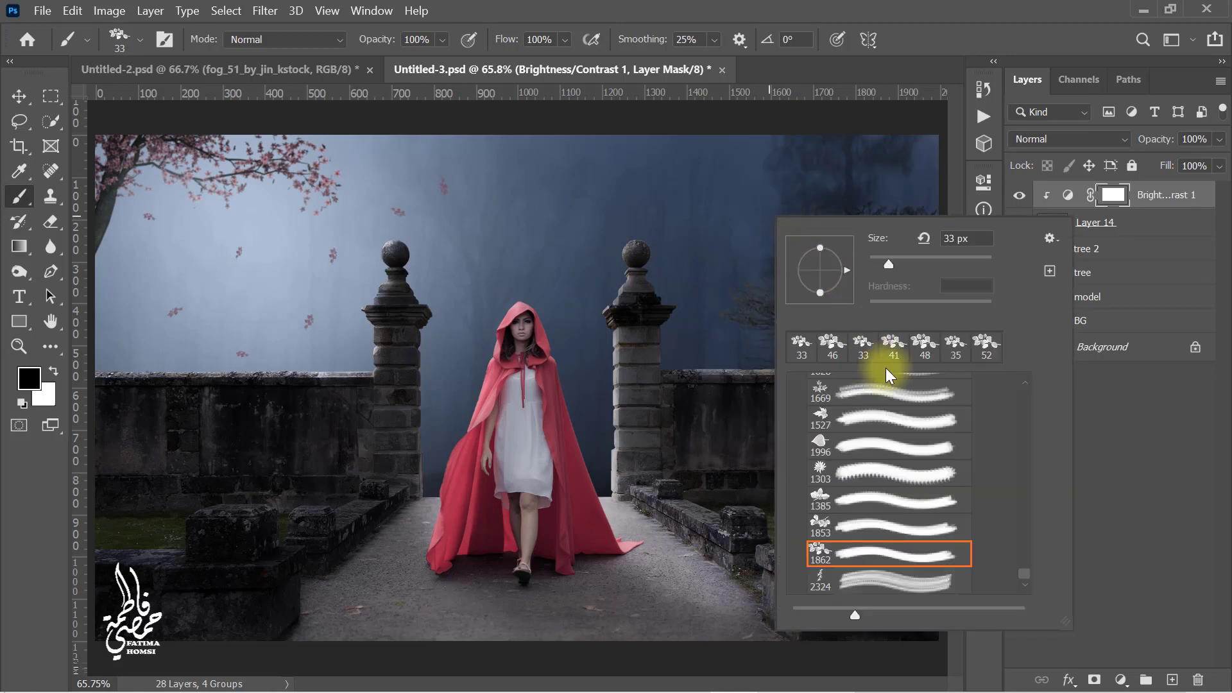
{"action": "left_click_drag", "start_coordinate": [1024, 571], "coordinate": [1027, 380]}
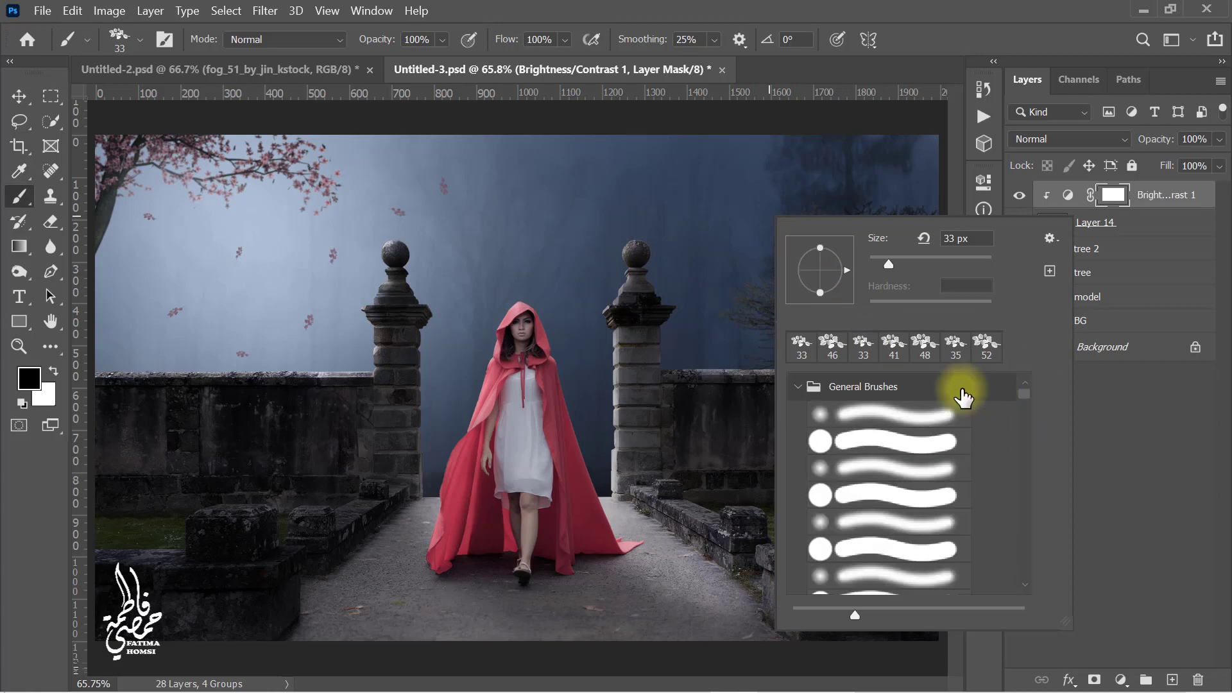
{"action": "left_click", "coordinate": [876, 416]}
{"action": "left_click", "coordinate": [1113, 198]}
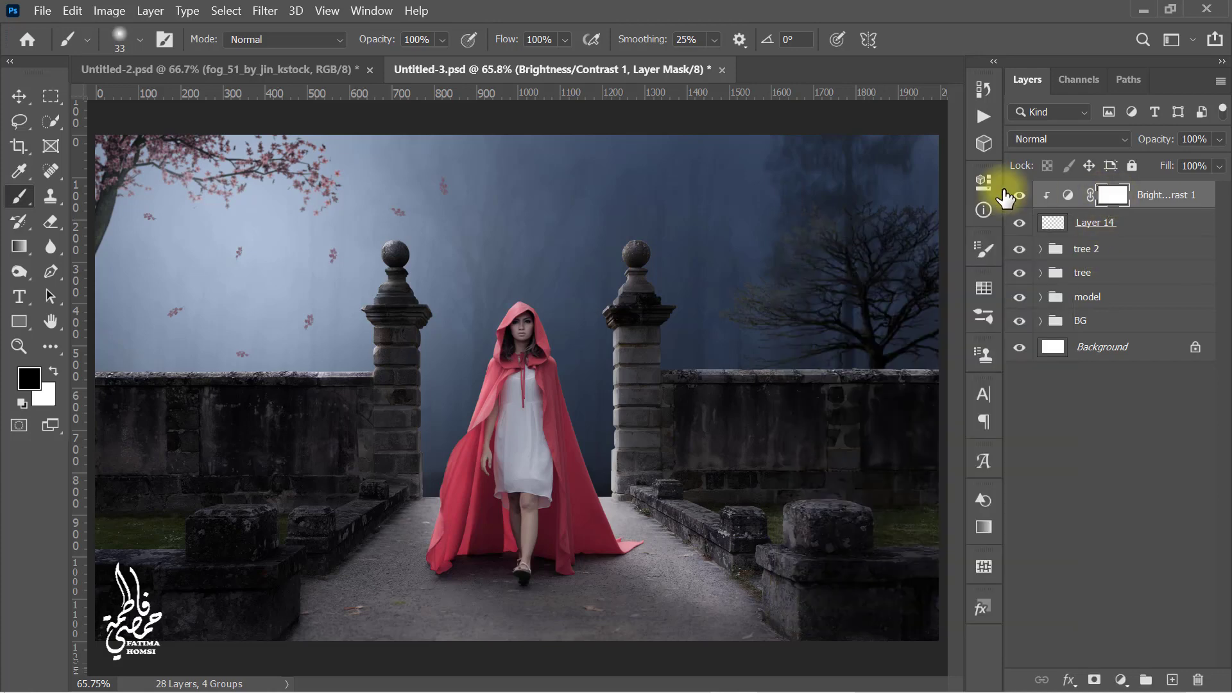
{"action": "scroll", "coordinate": [323, 214], "scroll_direction": "up", "scroll_amount": 4}
{"action": "scroll", "coordinate": [323, 214], "scroll_direction": "up", "scroll_amount": 5}
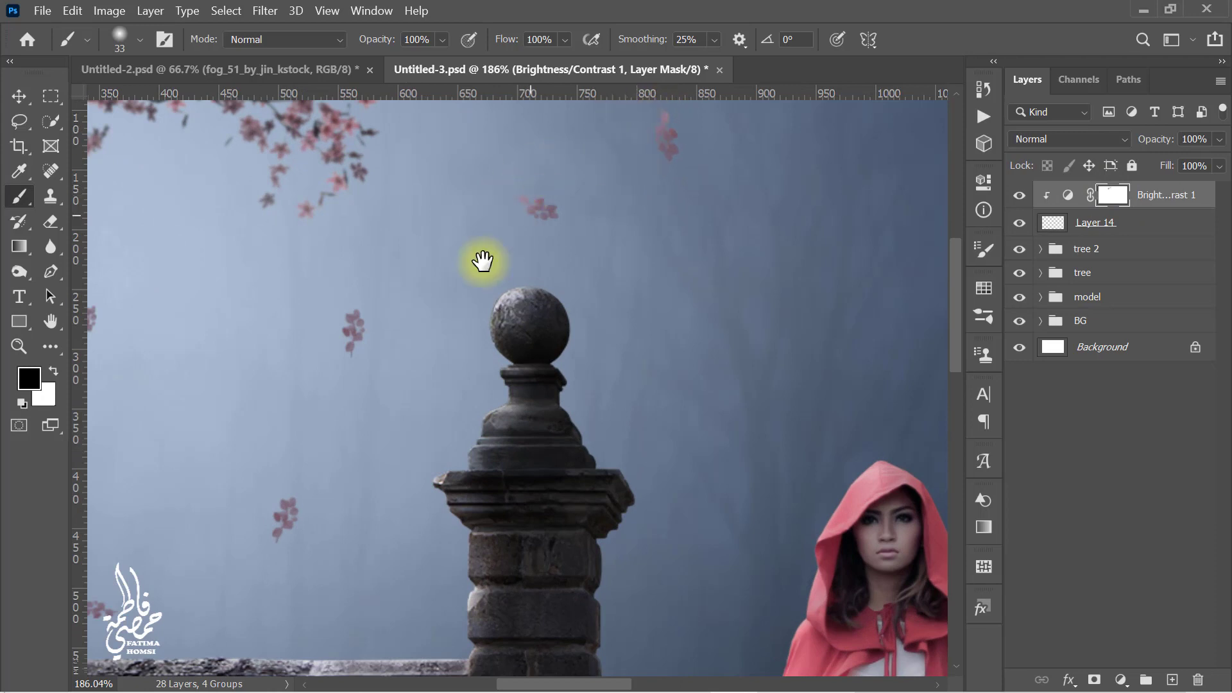
{"action": "left_click_drag", "start_coordinate": [483, 262], "coordinate": [613, 150]}
{"action": "left_click_drag", "start_coordinate": [407, 370], "coordinate": [405, 399]}
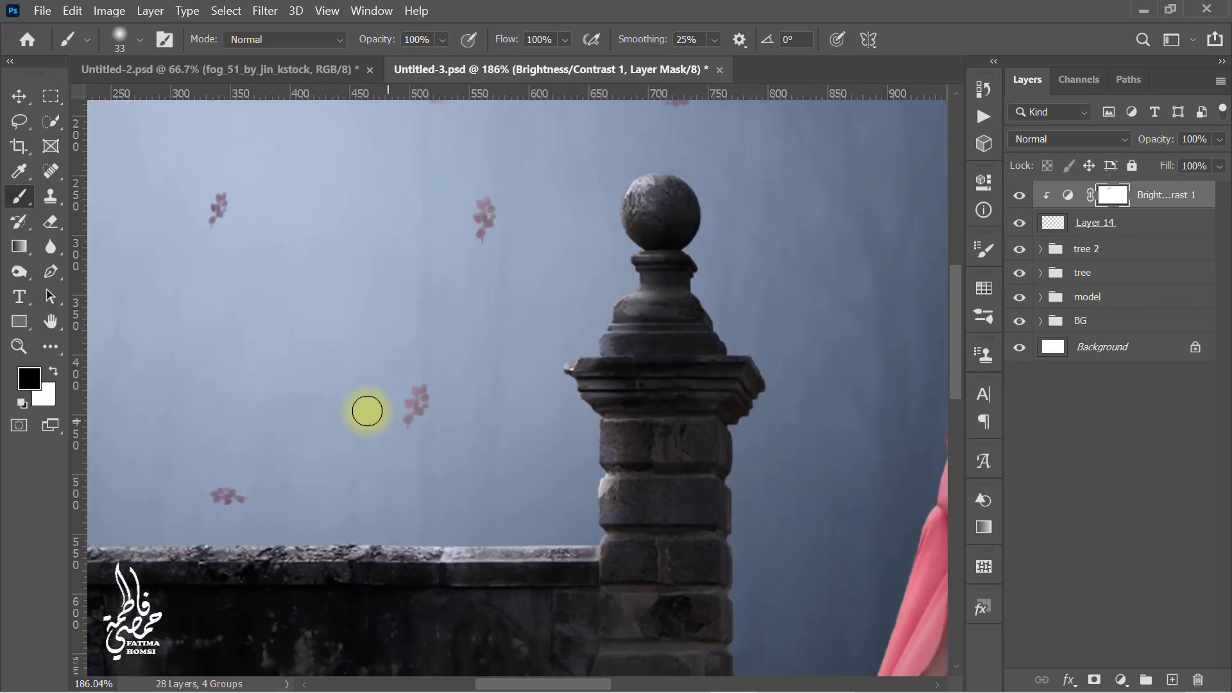
{"action": "left_click_drag", "start_coordinate": [302, 443], "coordinate": [609, 380]}
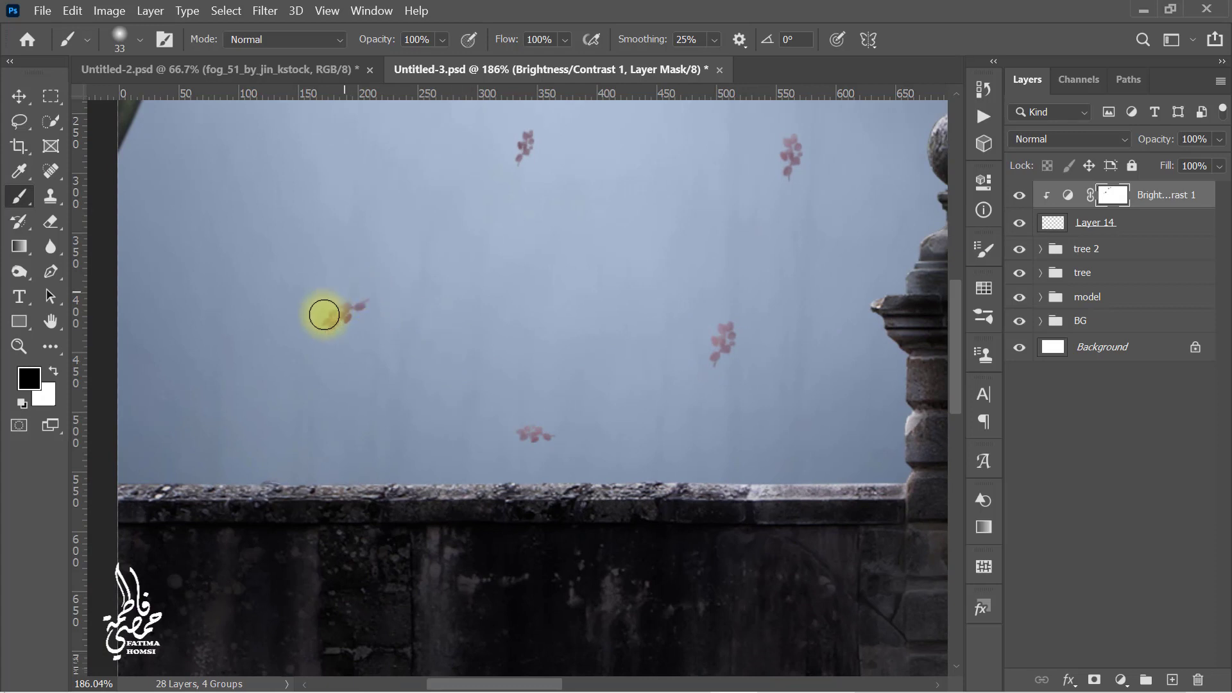
{"action": "left_click_drag", "start_coordinate": [325, 314], "coordinate": [352, 300]}
{"action": "left_click_drag", "start_coordinate": [551, 331], "coordinate": [519, 563]}
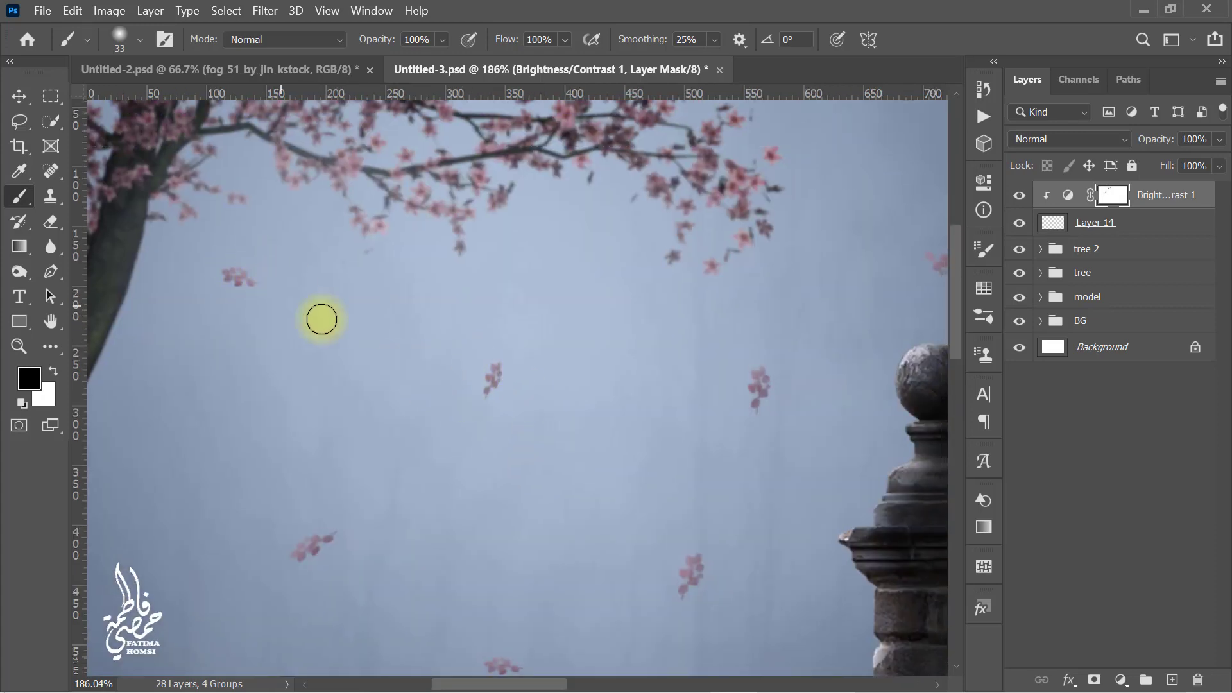
{"action": "scroll", "coordinate": [552, 341], "scroll_direction": "down", "scroll_amount": 4}
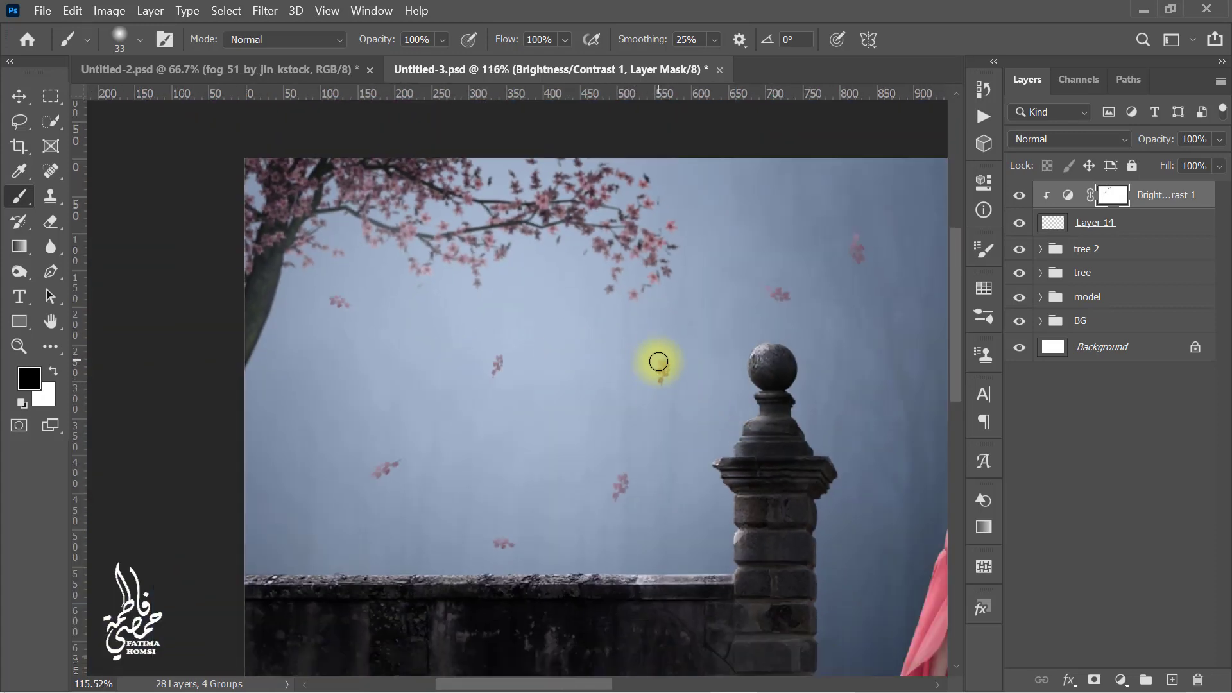
Step: Add a new layer above the tree group, sample the pale sky blue, and stamp one soft spot between the pillars
{"action": "key", "text": "ctrl+0"}
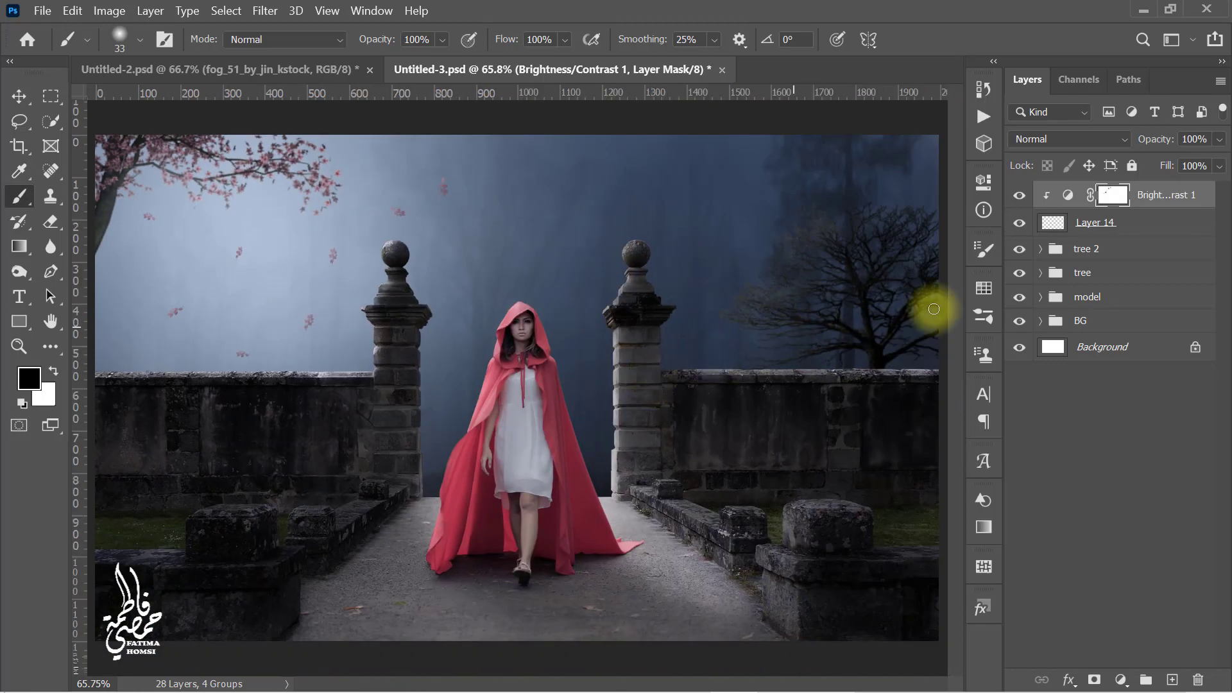
{"action": "left_click", "coordinate": [1106, 275]}
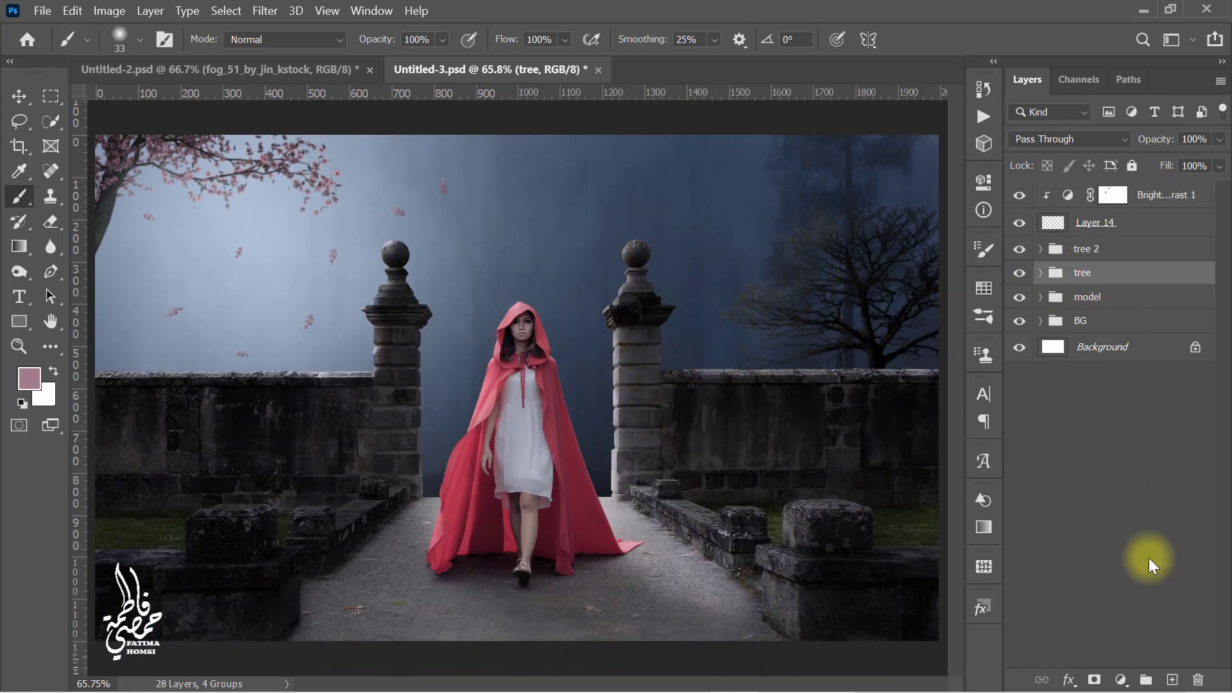
{"action": "left_click", "coordinate": [1174, 679]}
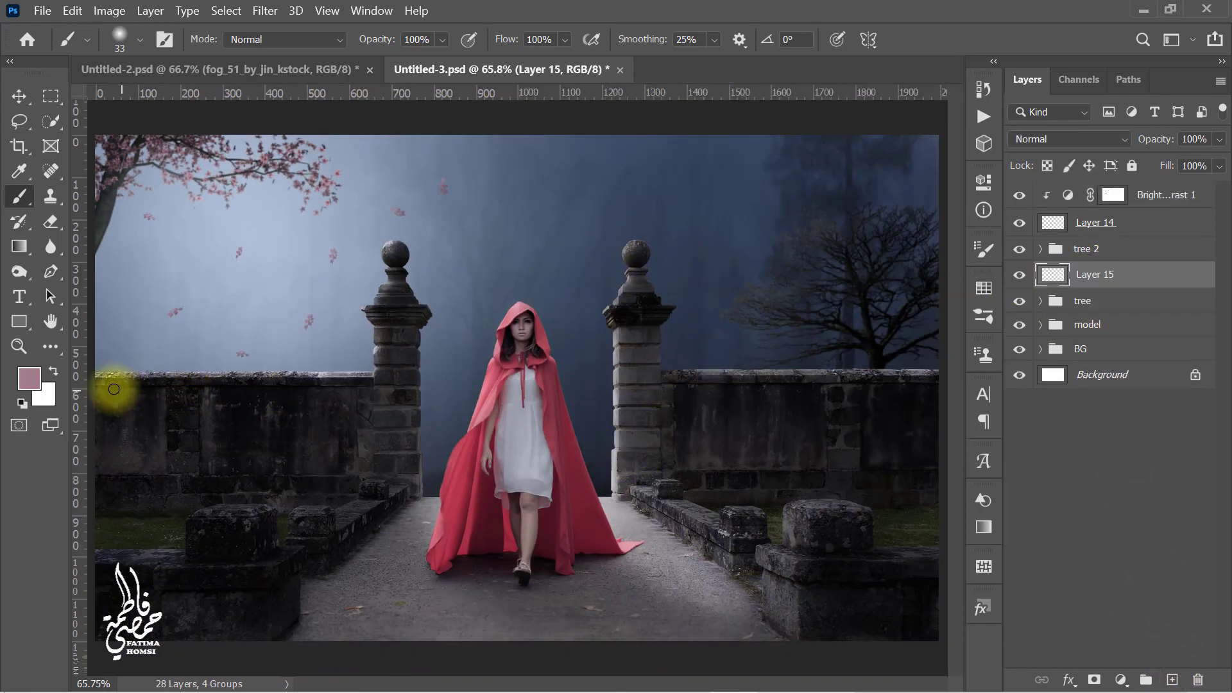
{"action": "left_click", "coordinate": [19, 171]}
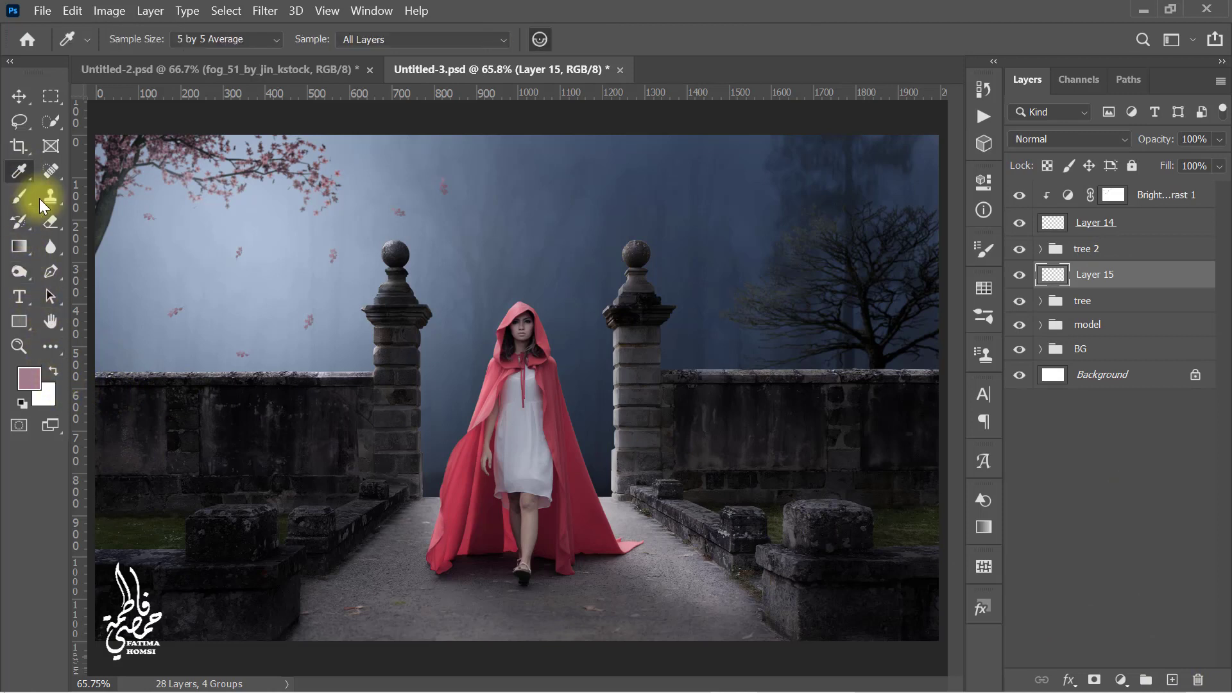
{"action": "left_click", "coordinate": [208, 264]}
{"action": "key", "text": "b"}
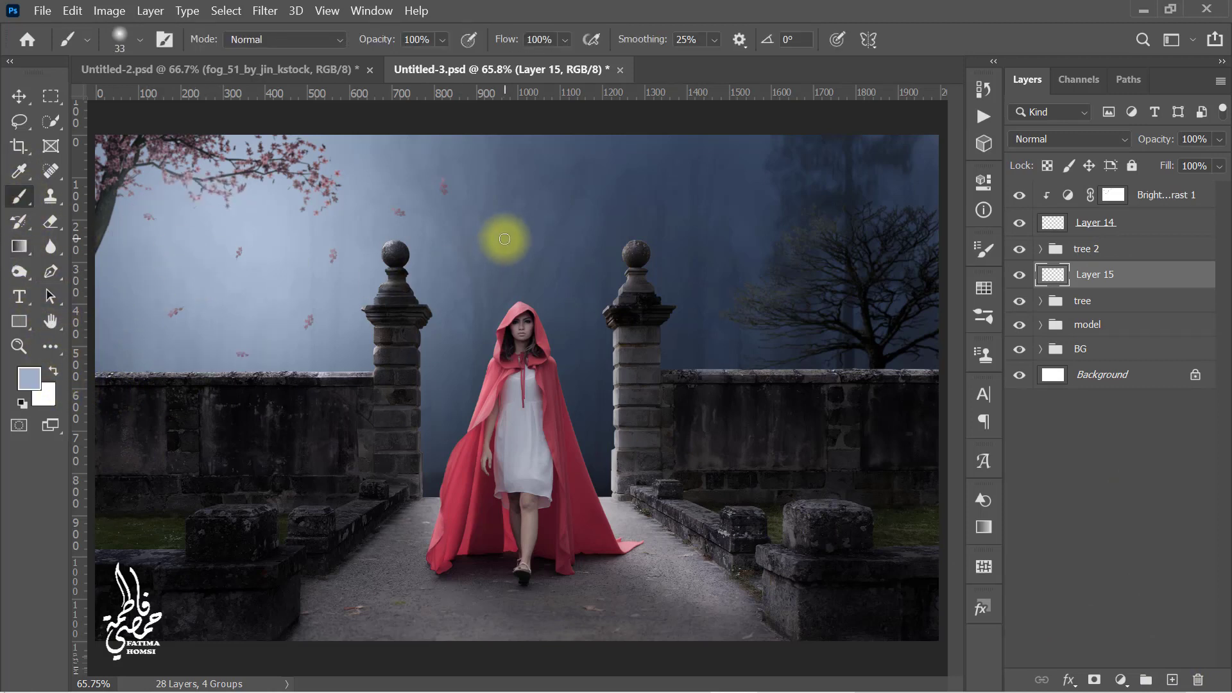
{"action": "left_click", "coordinate": [527, 232]}
Step: Free-transform the soft spot, enlarging it greatly and moving it over the left side of the gate
{"action": "key", "text": "ctrl+t"}
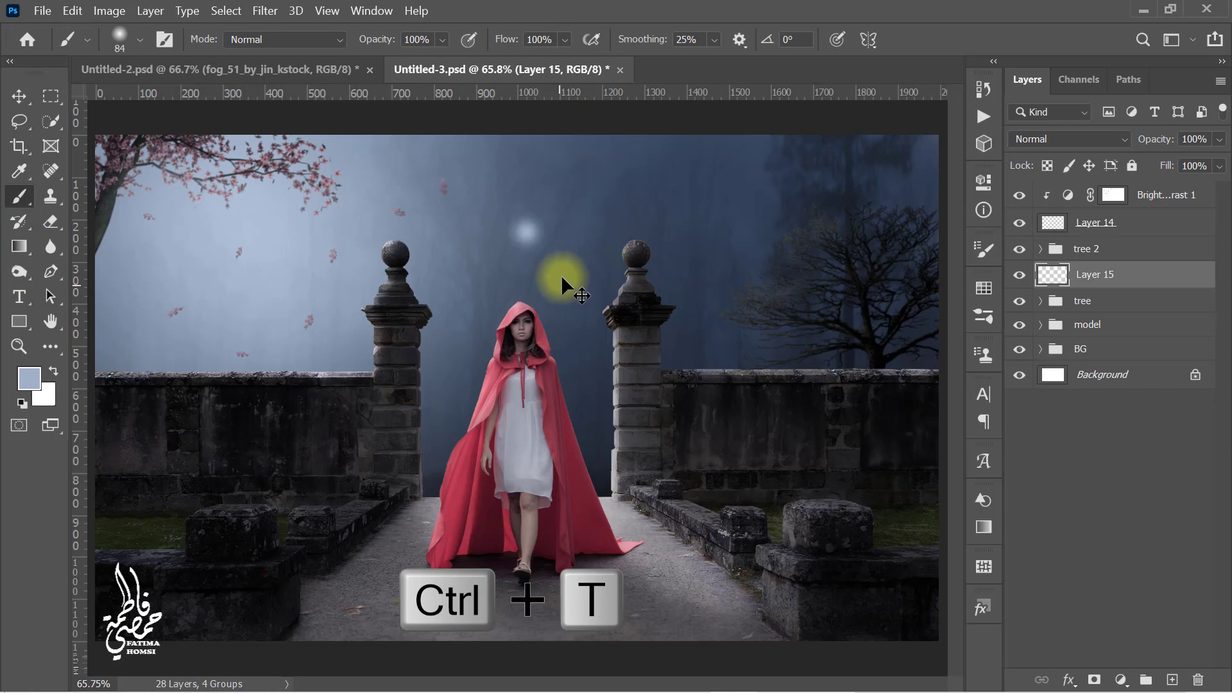
{"action": "mouse_move", "coordinate": [551, 261]}
{"action": "left_mouse_down"}
{"action": "mouse_move", "coordinate": [800, 399]}
{"action": "mouse_move", "coordinate": [831, 489]}
{"action": "mouse_move", "coordinate": [798, 495]}
{"action": "mouse_move", "coordinate": [831, 520]}
{"action": "left_mouse_up"}
{"action": "left_click_drag", "start_coordinate": [690, 401], "coordinate": [354, 417]}
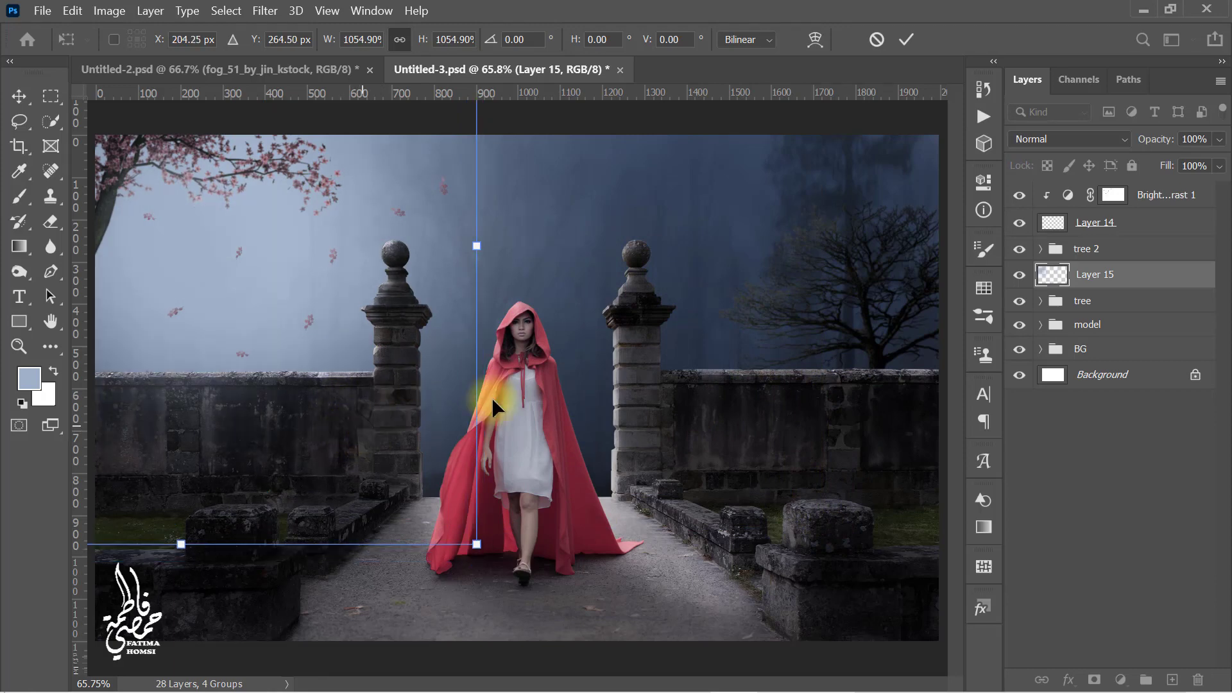
{"action": "left_click", "coordinate": [905, 40]}
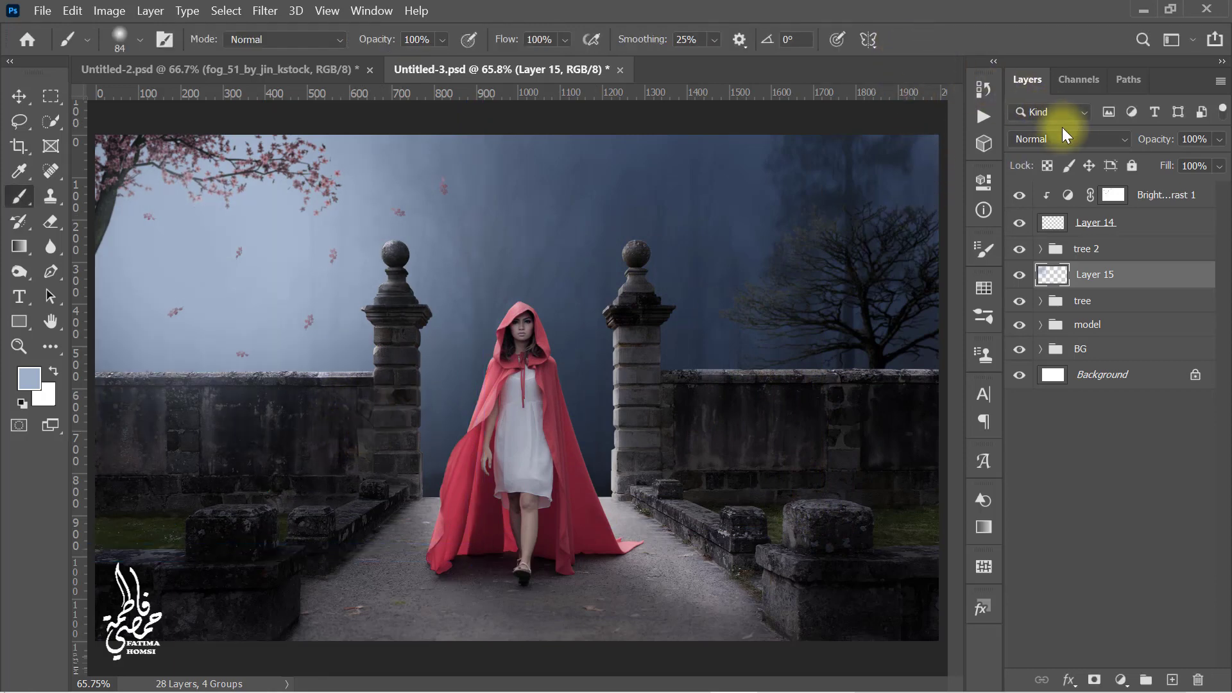
Step: Set the glow layer's blend mode to Screen and its opacity to 30%
{"action": "left_click", "coordinate": [1080, 139]}
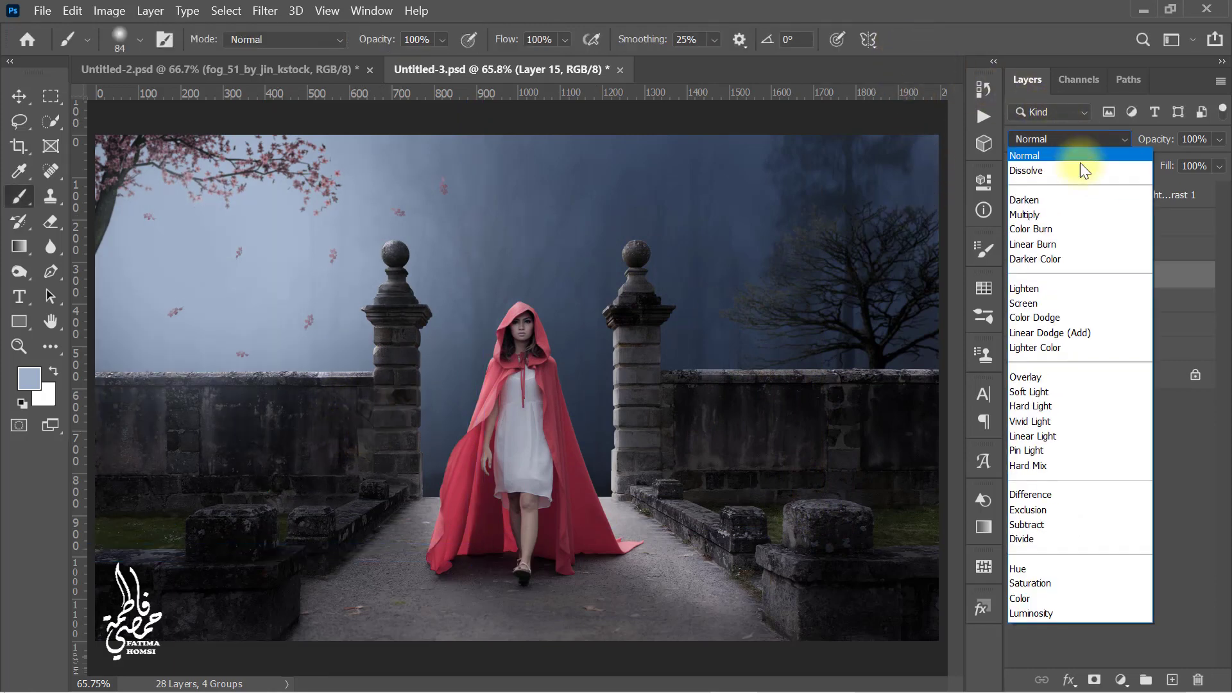
{"action": "left_click", "coordinate": [1095, 301]}
{"action": "left_click", "coordinate": [1186, 139]}
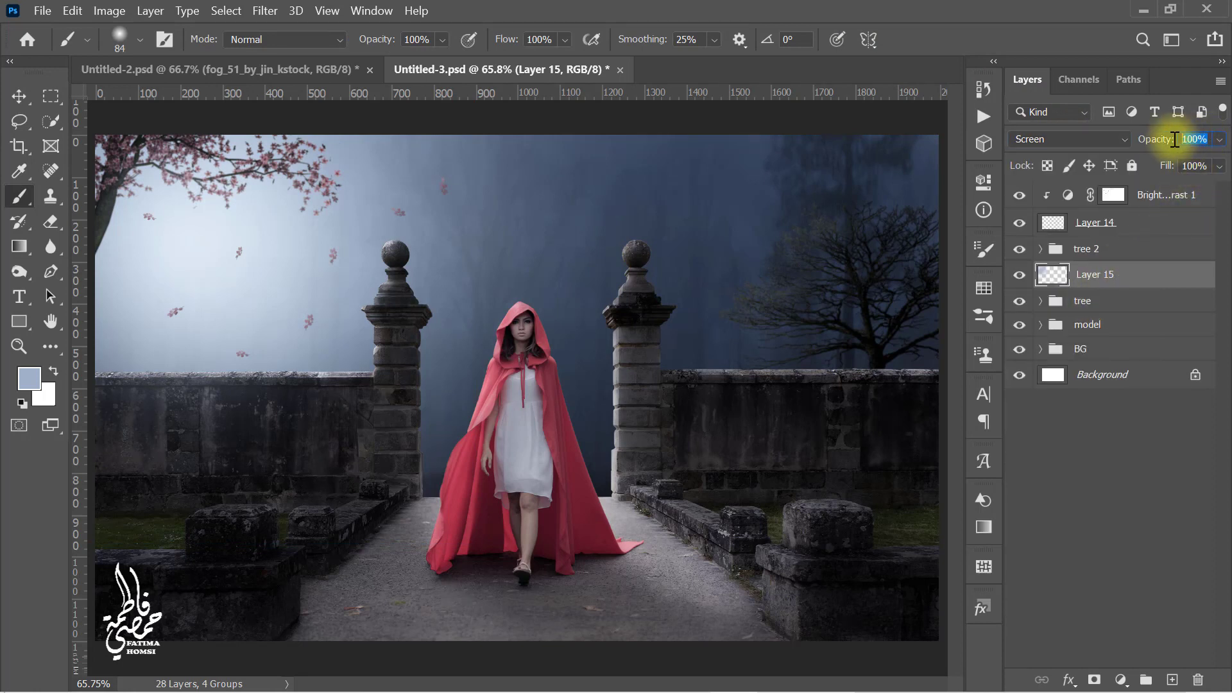
{"action": "type", "text": "30"}
{"action": "key", "text": "Return"}
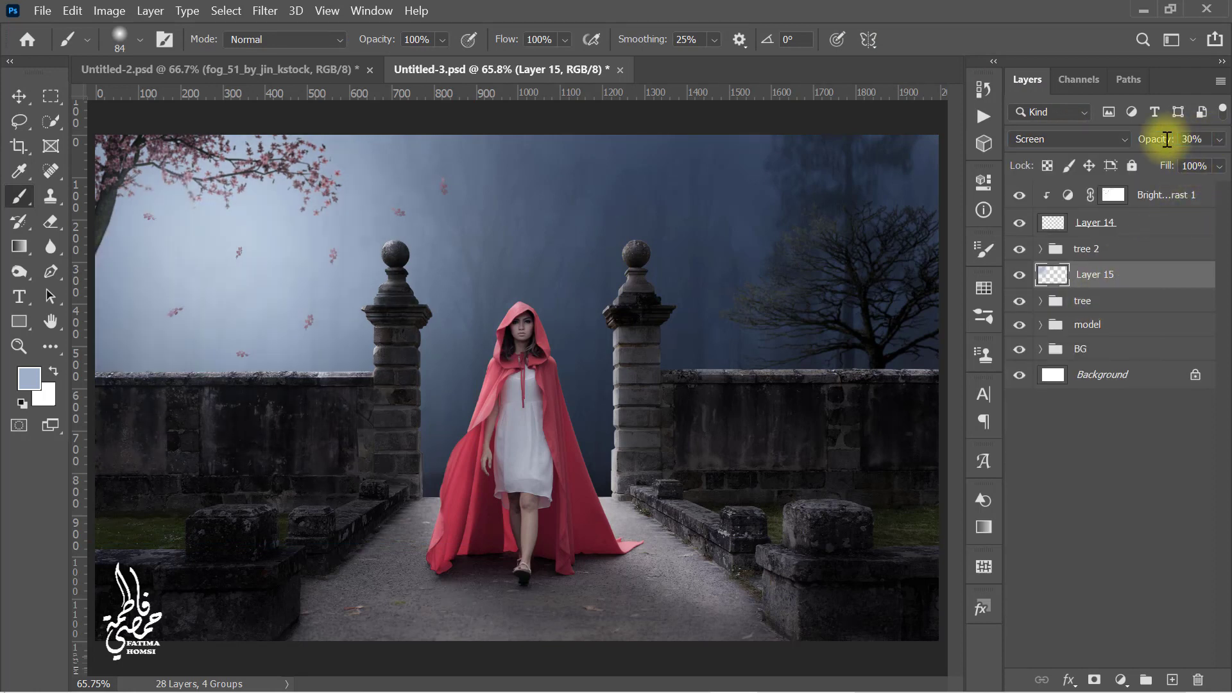
Step: Add a new layer and paint the lower corners with dark navy 0d1b2c using a soft brush about 376 px
{"action": "left_click", "coordinate": [1173, 681]}
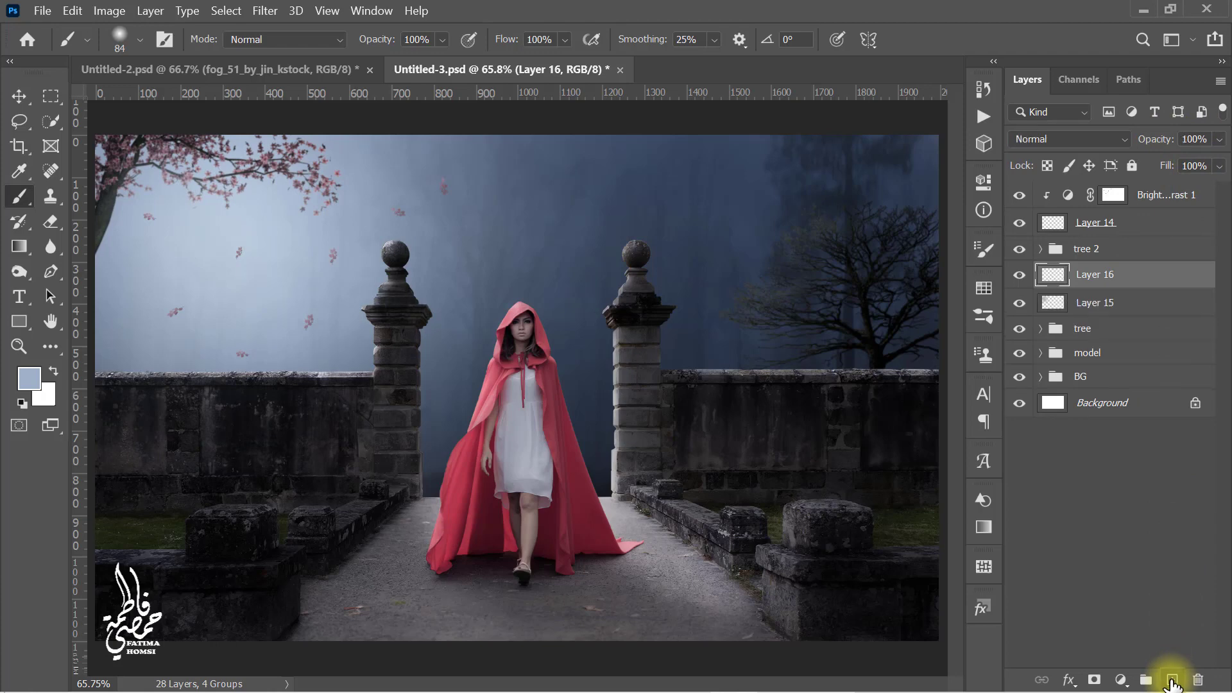
{"action": "left_click", "coordinate": [27, 380]}
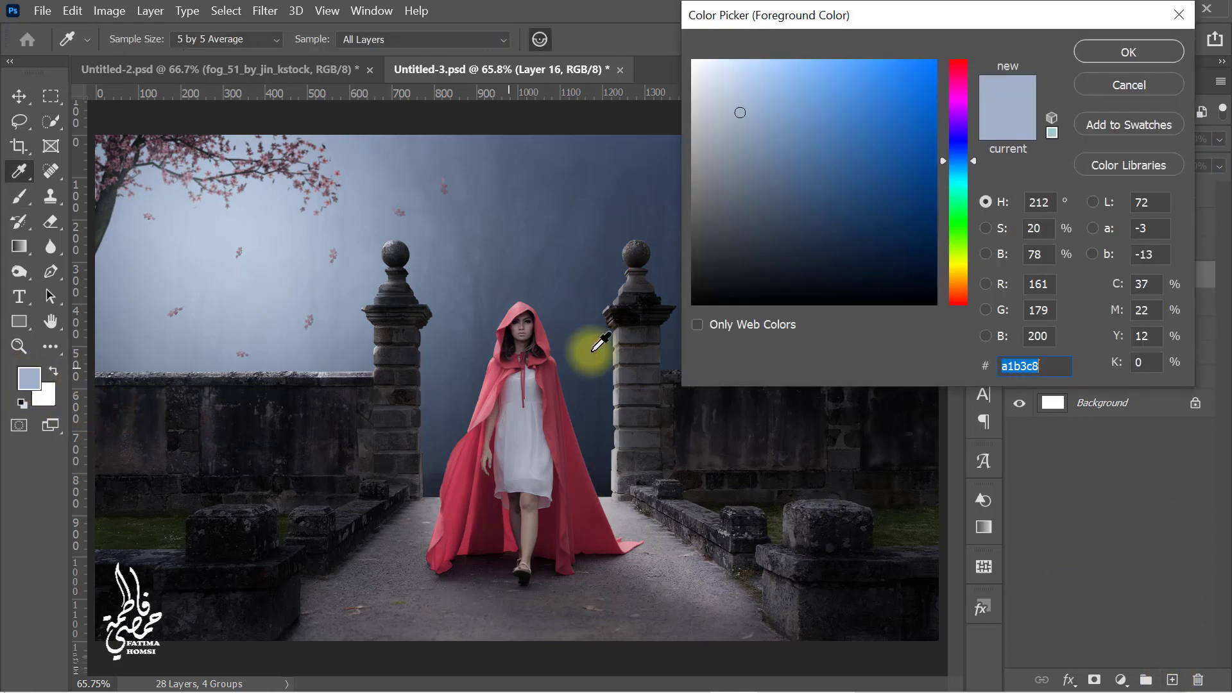
{"action": "left_click", "coordinate": [864, 263]}
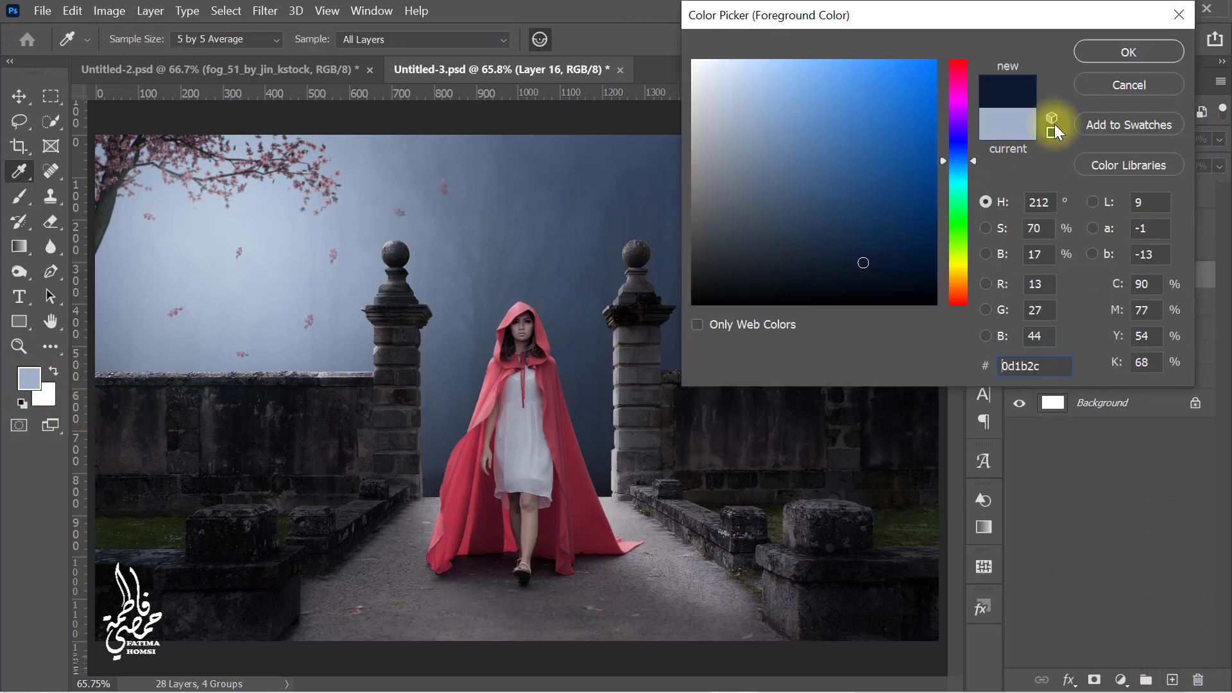
{"action": "left_click", "coordinate": [1129, 51]}
{"action": "right_click", "coordinate": [705, 380], "text": "alt"}
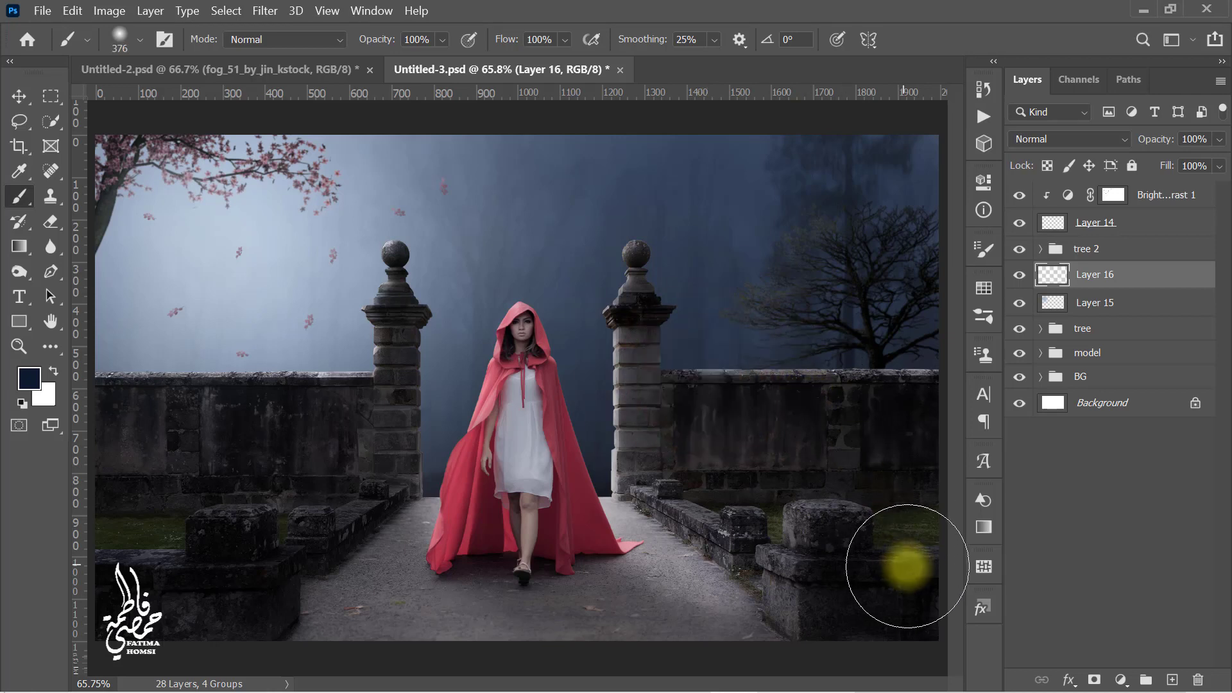
{"action": "mouse_move", "coordinate": [907, 565]}
{"action": "left_mouse_down"}
{"action": "mouse_move", "coordinate": [643, 667]}
{"action": "mouse_move", "coordinate": [152, 652]}
{"action": "mouse_move", "coordinate": [91, 599]}
{"action": "mouse_move", "coordinate": [232, 574]}
{"action": "mouse_move", "coordinate": [259, 542]}
{"action": "mouse_move", "coordinate": [111, 552]}
{"action": "mouse_move", "coordinate": [425, 633]}
{"action": "mouse_move", "coordinate": [423, 655]}
{"action": "mouse_move", "coordinate": [817, 652]}
{"action": "mouse_move", "coordinate": [912, 581]}
{"action": "mouse_move", "coordinate": [801, 557]}
{"action": "left_mouse_up"}
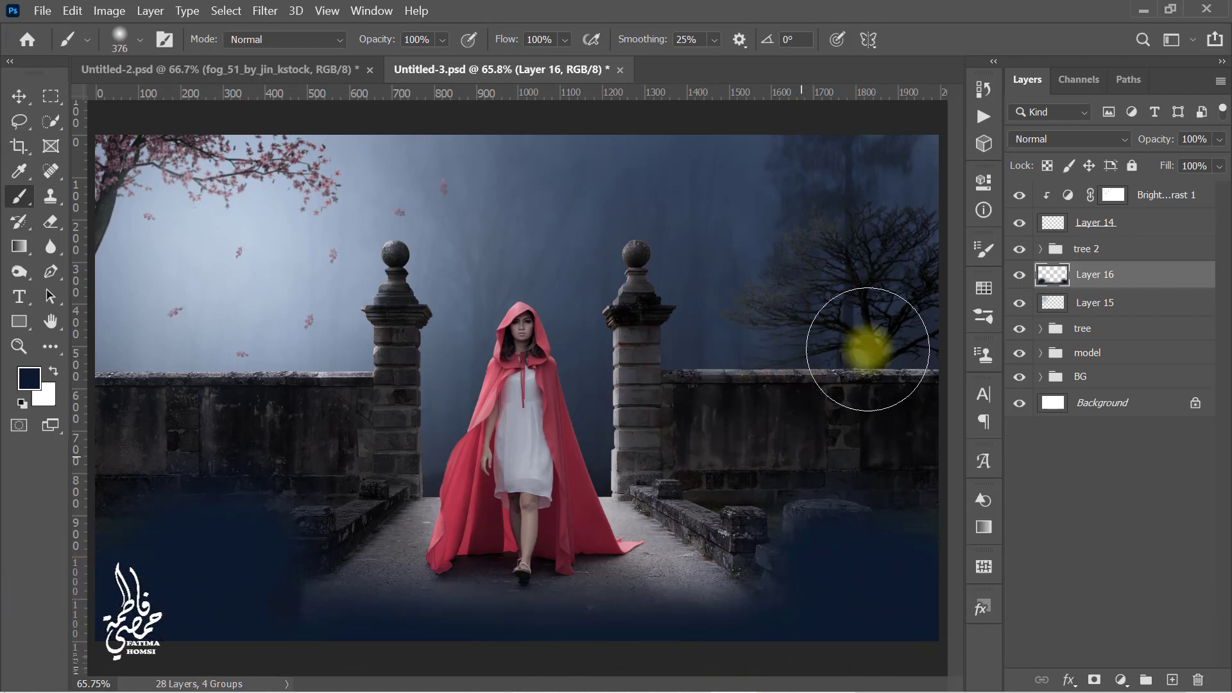
Step: Set the navy layer's blend mode to Multiply and opacity to 15%, then toggle its visibility to compare
{"action": "left_click", "coordinate": [1076, 143]}
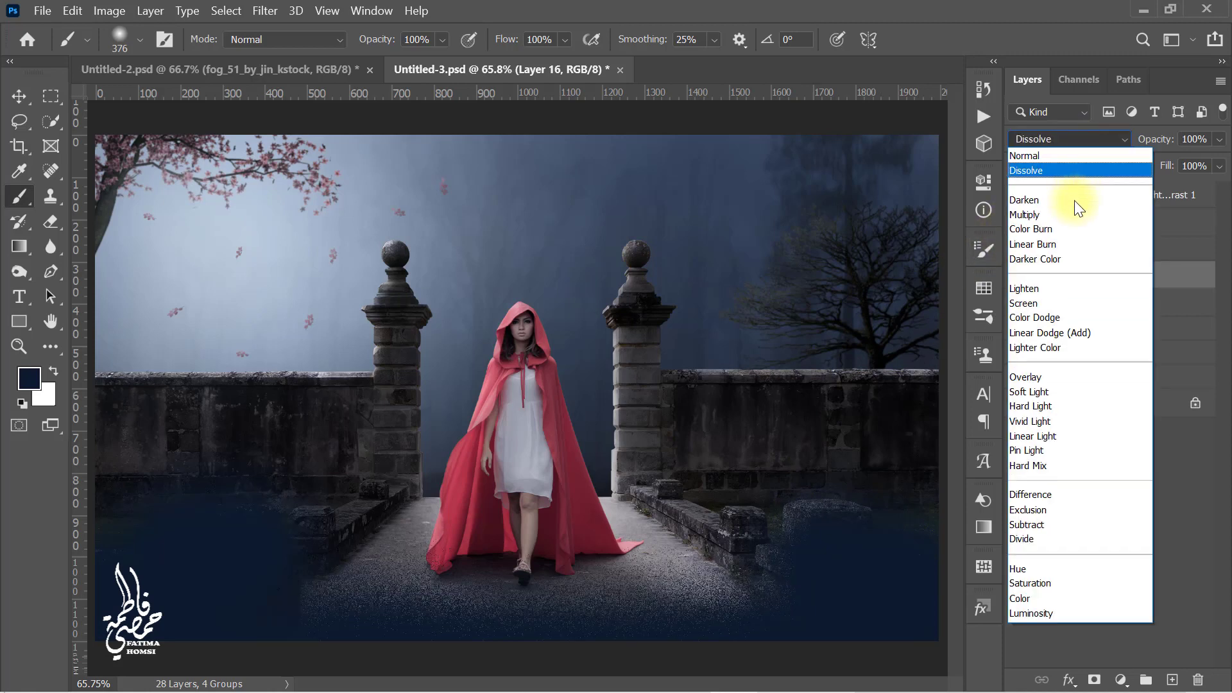
{"action": "left_click", "coordinate": [1071, 211]}
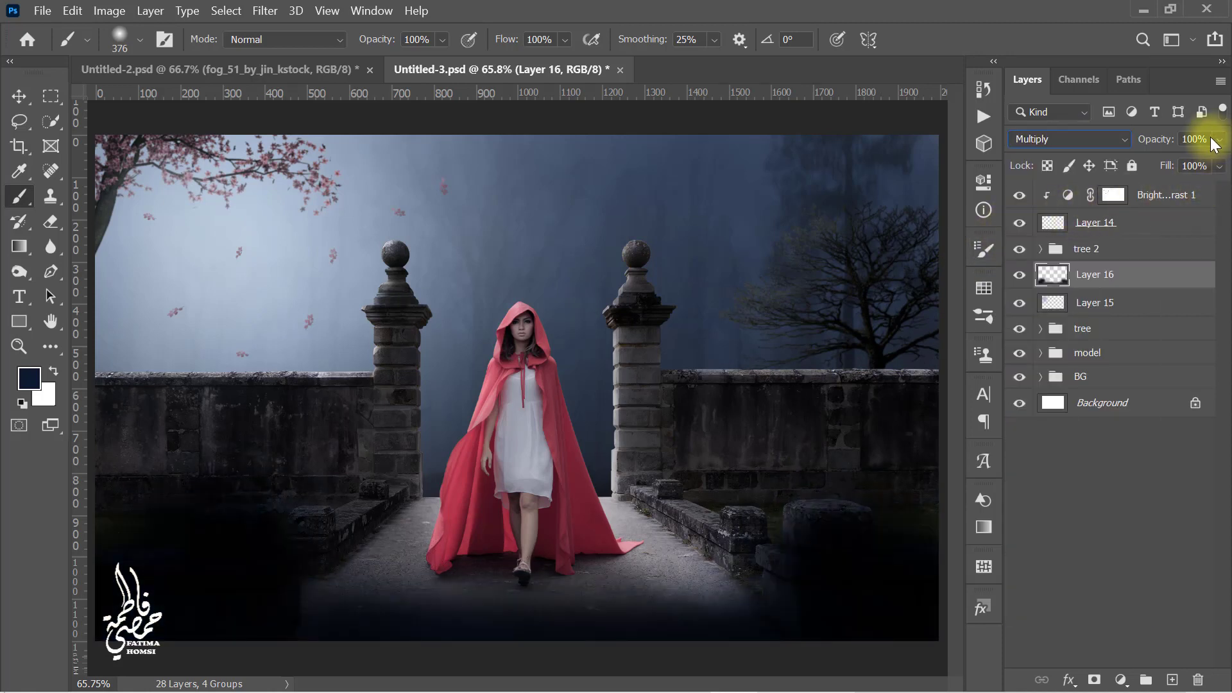
{"action": "left_click_drag", "start_coordinate": [1209, 138], "coordinate": [1171, 139]}
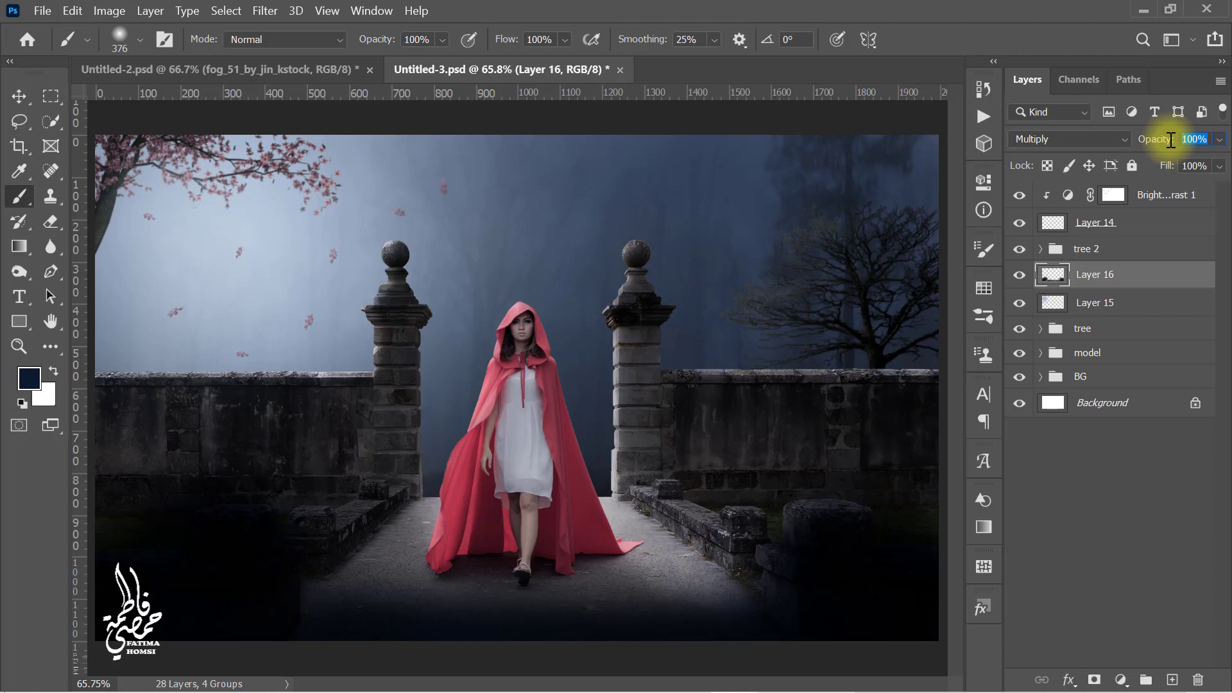
{"action": "type", "text": "15"}
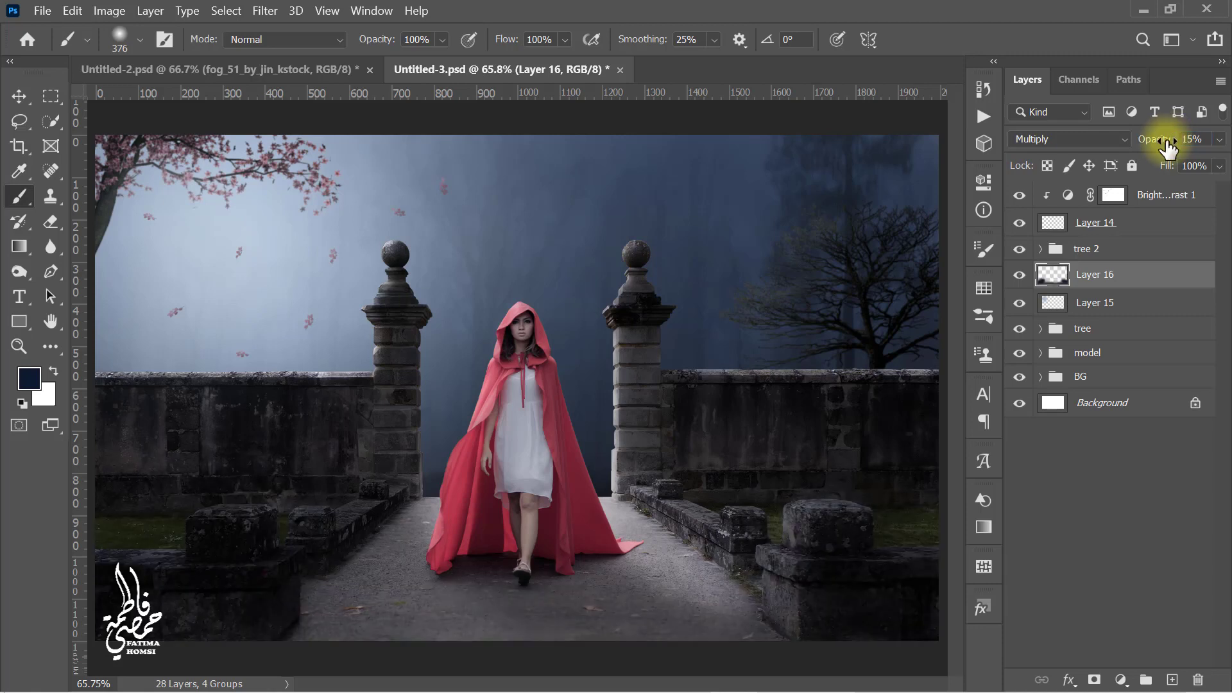
{"action": "left_click", "coordinate": [1020, 276]}
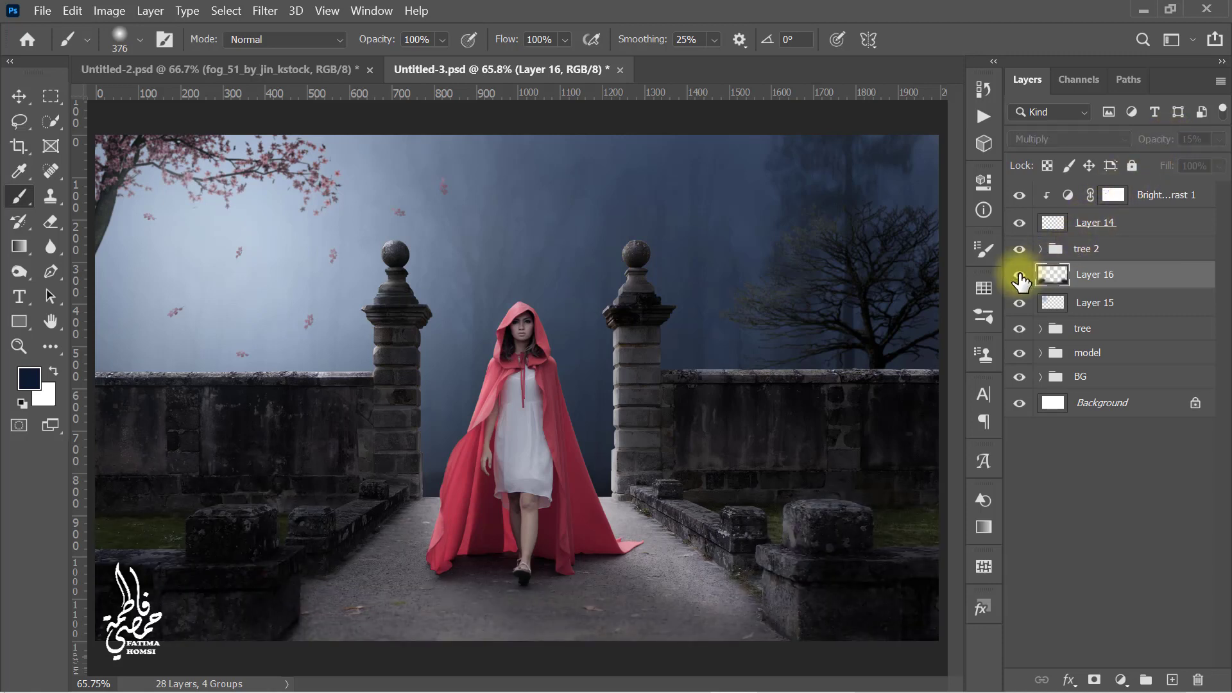
{"action": "left_click", "coordinate": [1020, 276]}
Step: Select the top adjustment layer and stamp all visible layers into a new merged layer
{"action": "left_click", "coordinate": [1113, 194]}
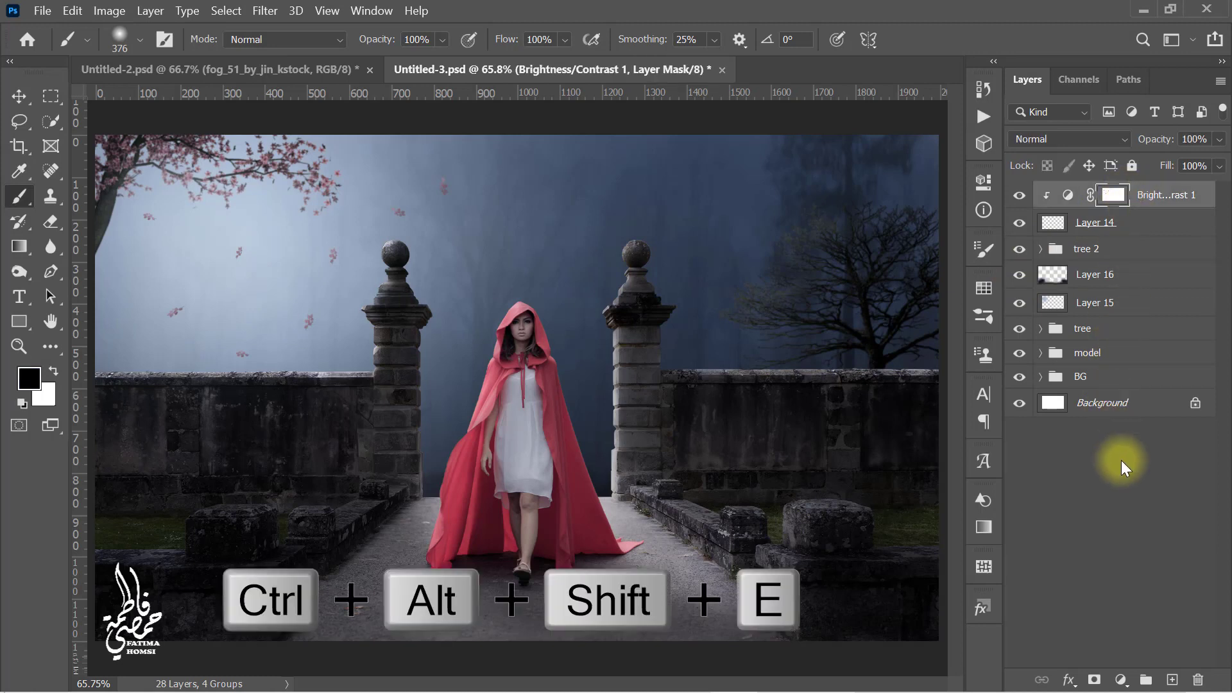
{"action": "key", "text": "ctrl+alt+shift+e"}
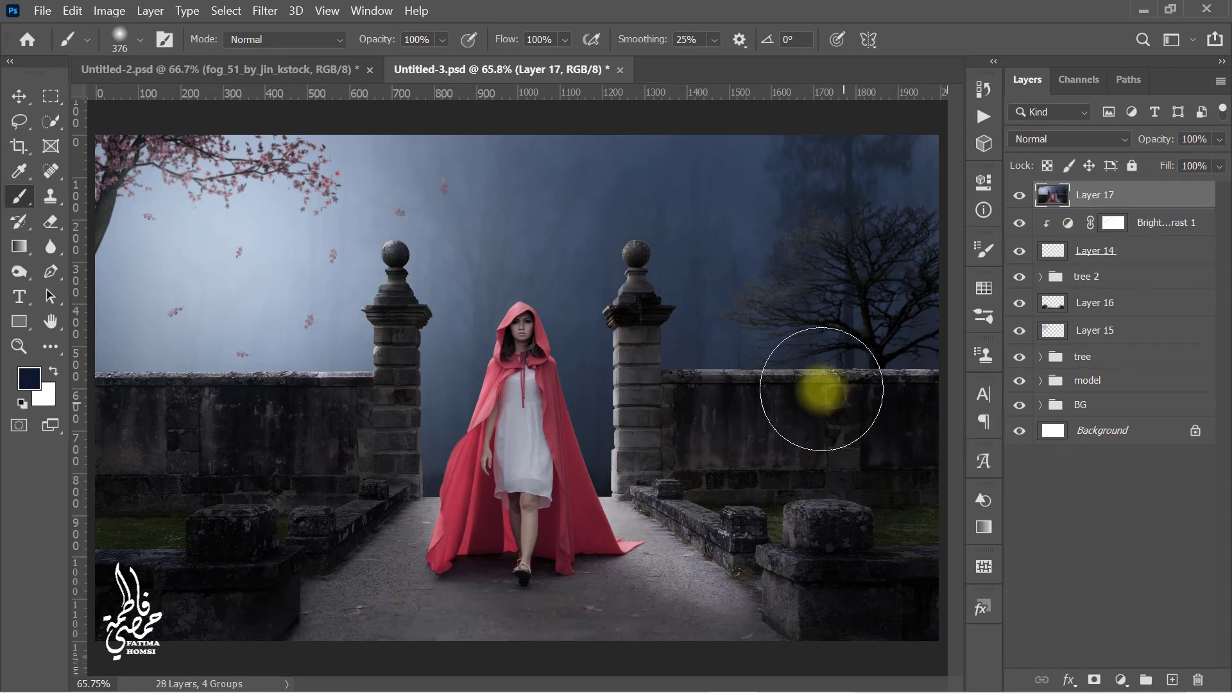
Step: Apply a Motion Blur to the merged layer with an angle of 70° and a distance of 1100 pixels
{"action": "left_click", "coordinate": [263, 11]}
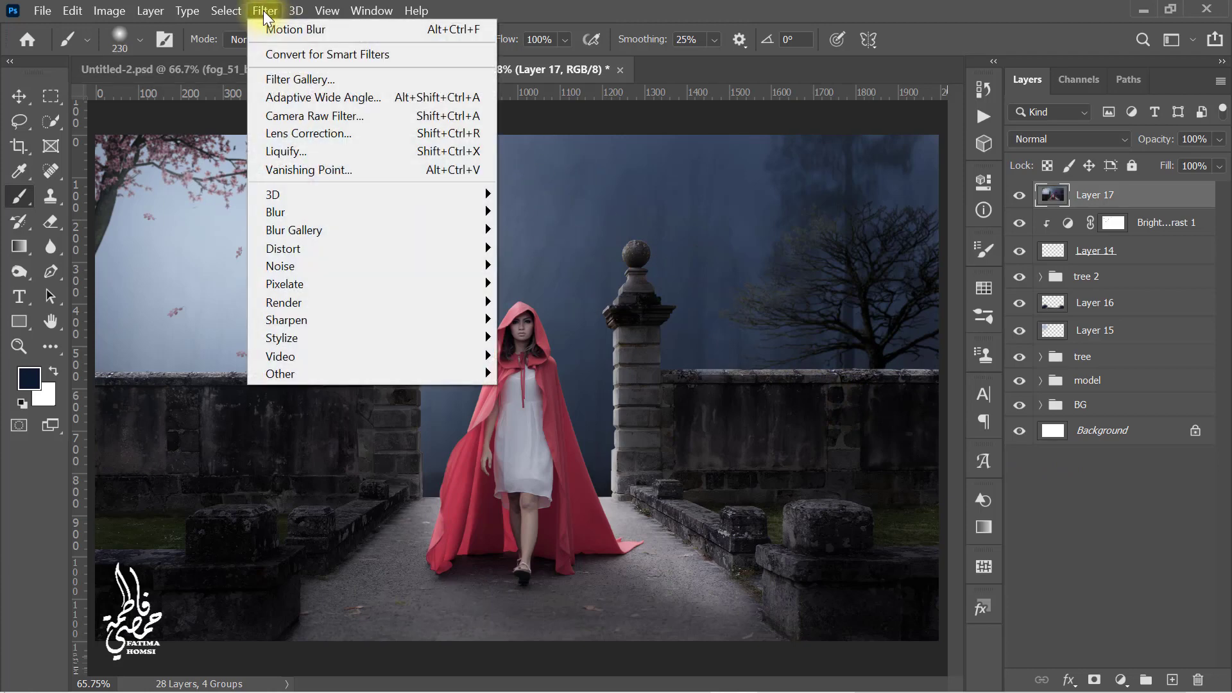
{"action": "mouse_move", "coordinate": [304, 218]}
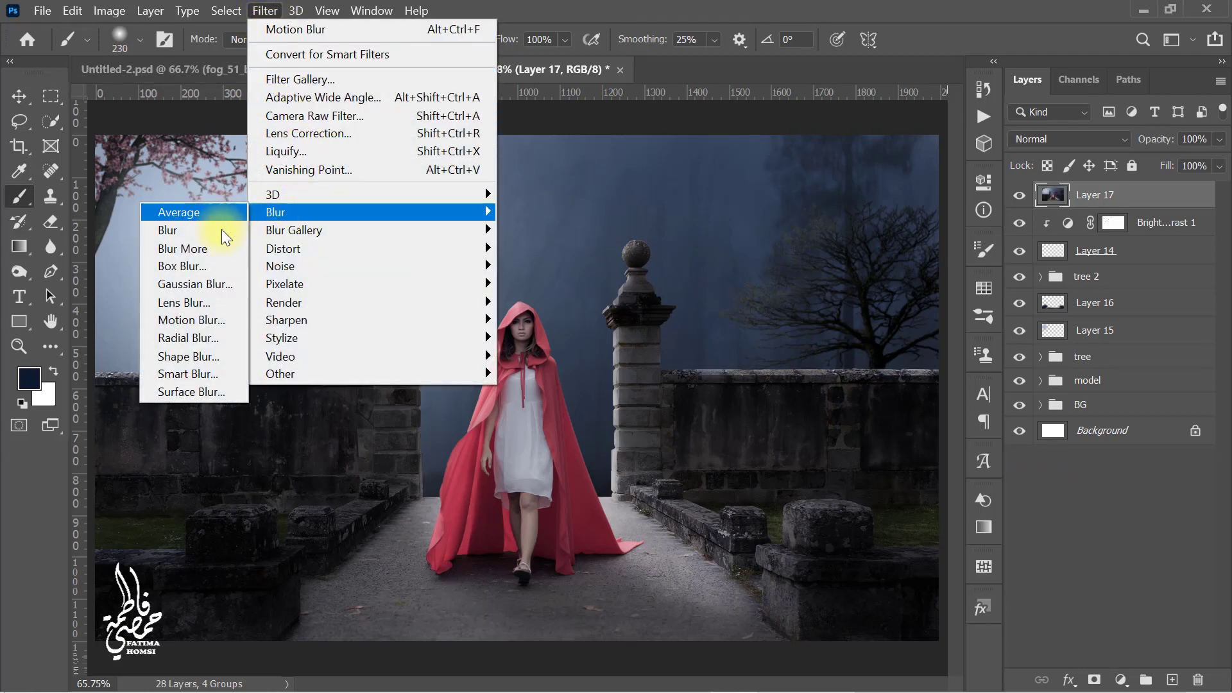
{"action": "left_click", "coordinate": [241, 316]}
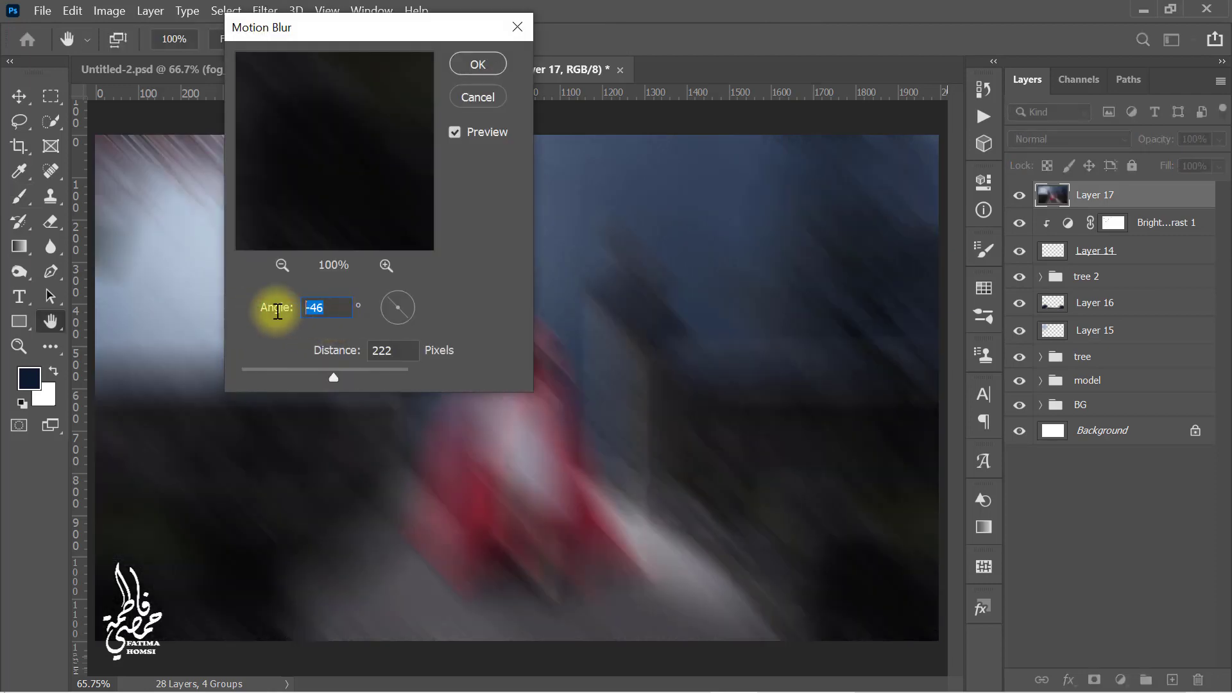
{"action": "type", "text": "70"}
{"action": "left_click", "coordinate": [347, 352]}
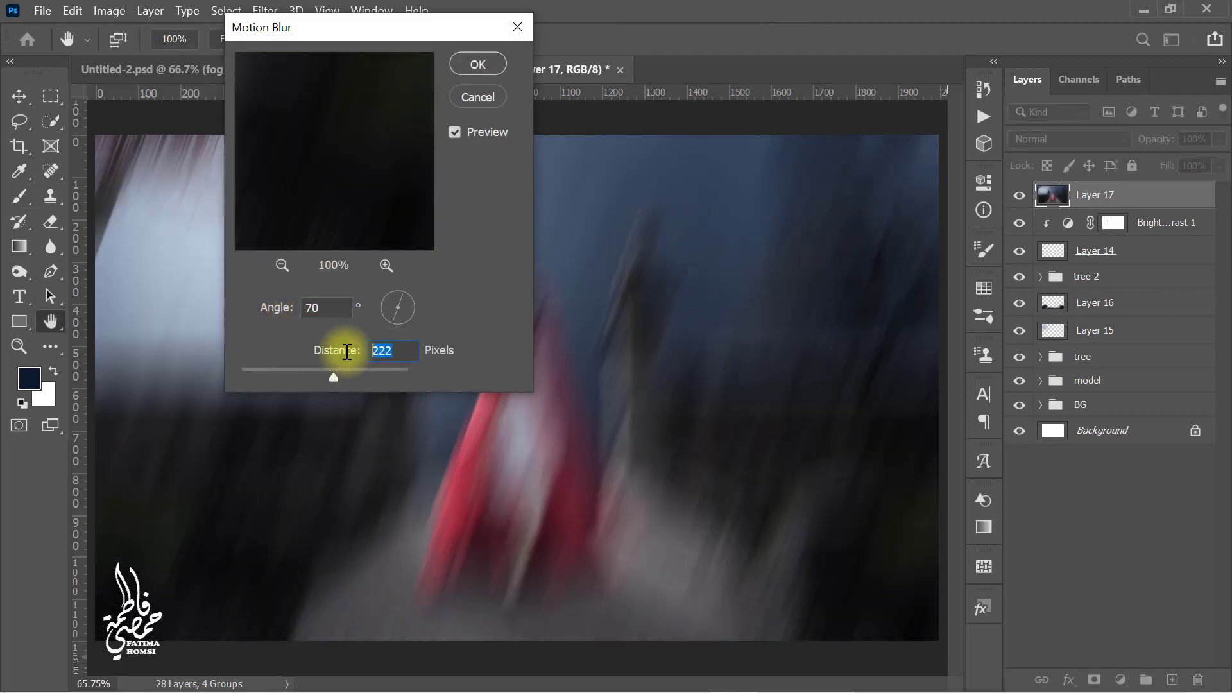
{"action": "type", "text": "1100"}
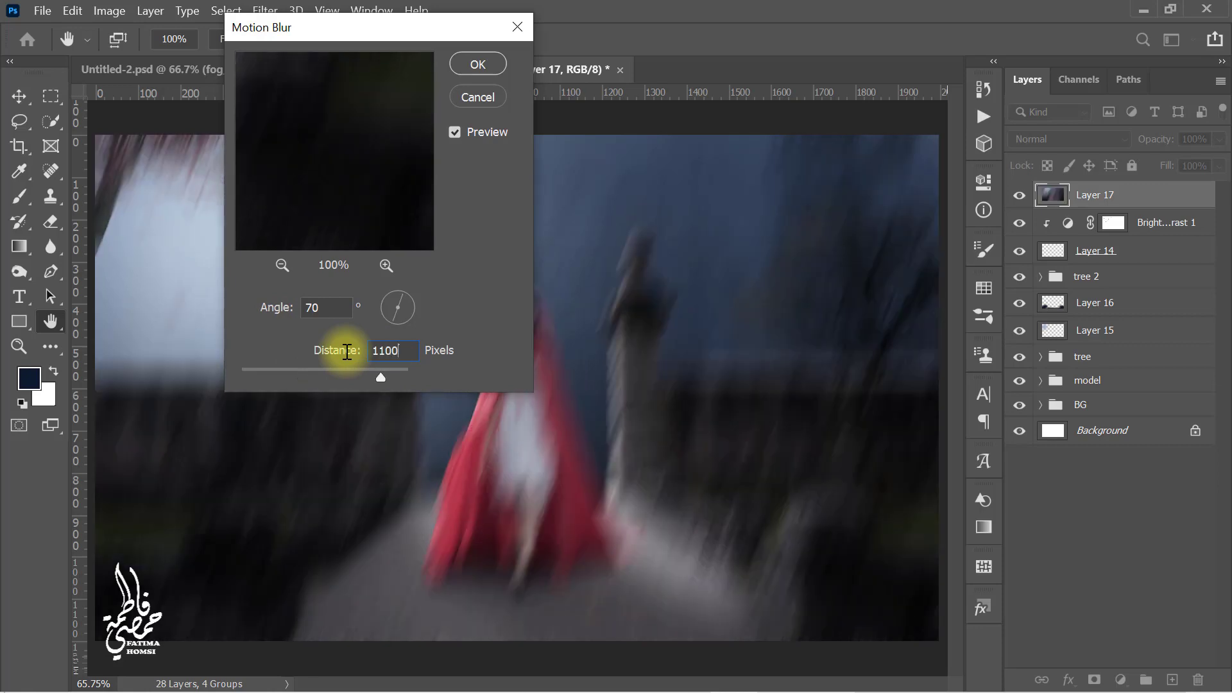
{"action": "left_click", "coordinate": [477, 64]}
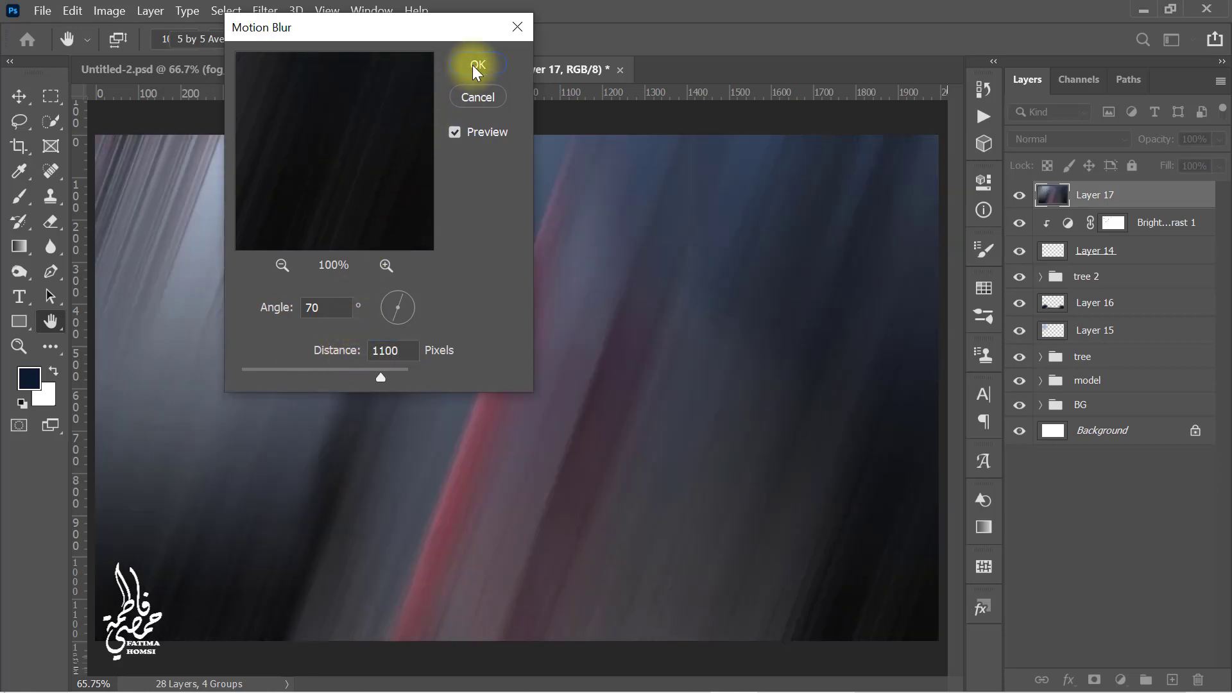
Step: Apply a Gaussian Blur with a 50-pixel radius to the merged layer
{"action": "left_click", "coordinate": [263, 10]}
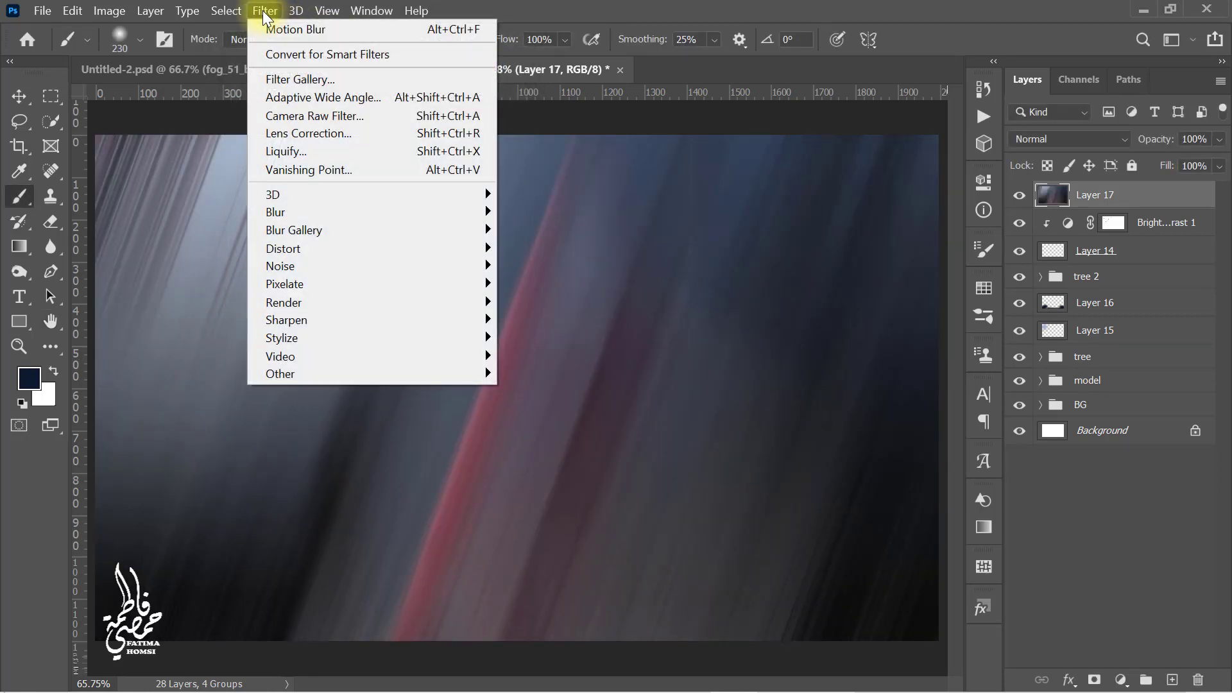
{"action": "mouse_move", "coordinate": [273, 219]}
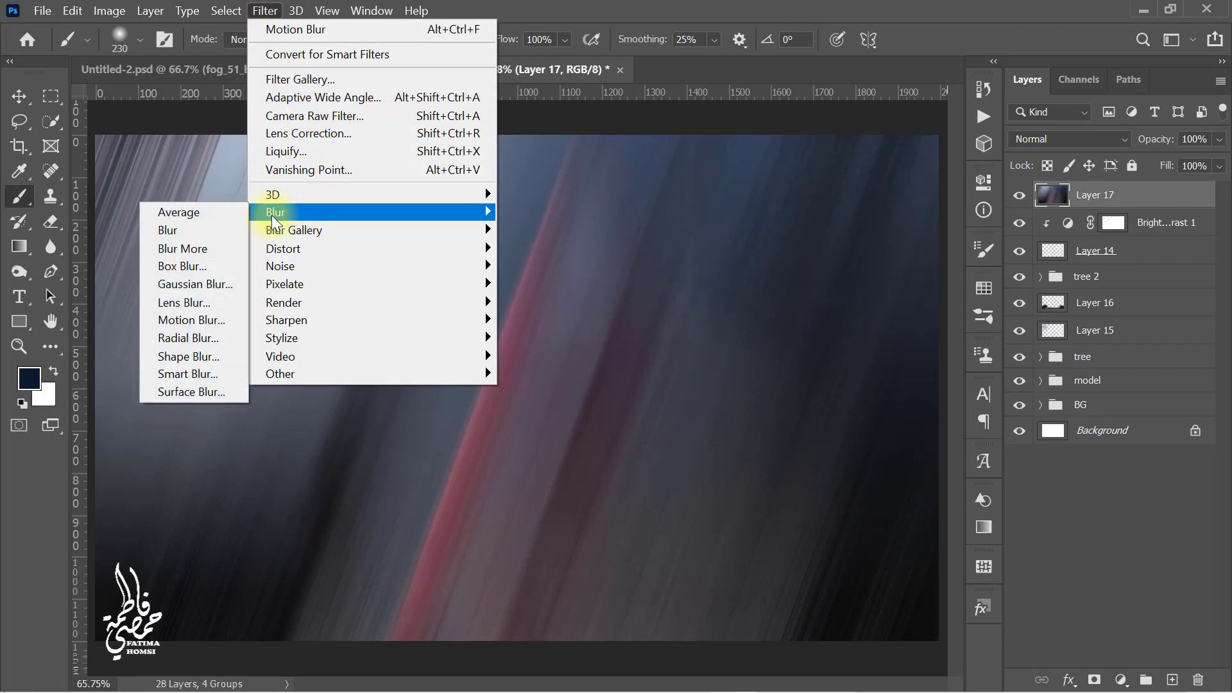
{"action": "left_click", "coordinate": [242, 284]}
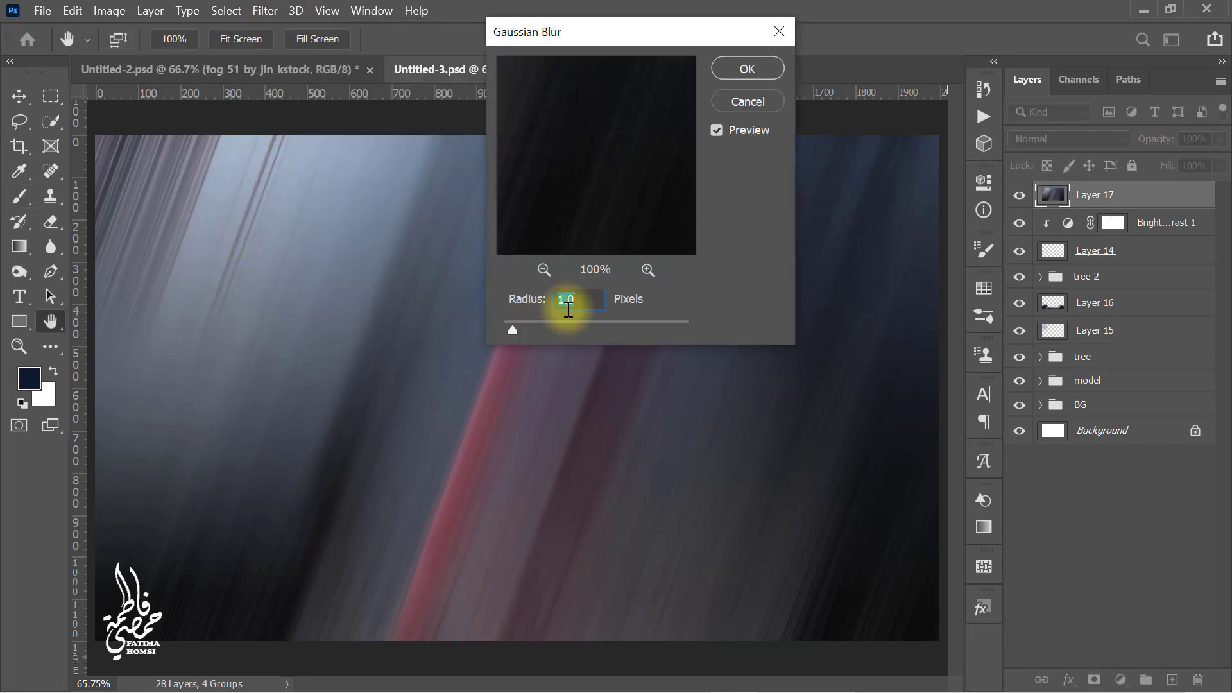
{"action": "type", "text": "50"}
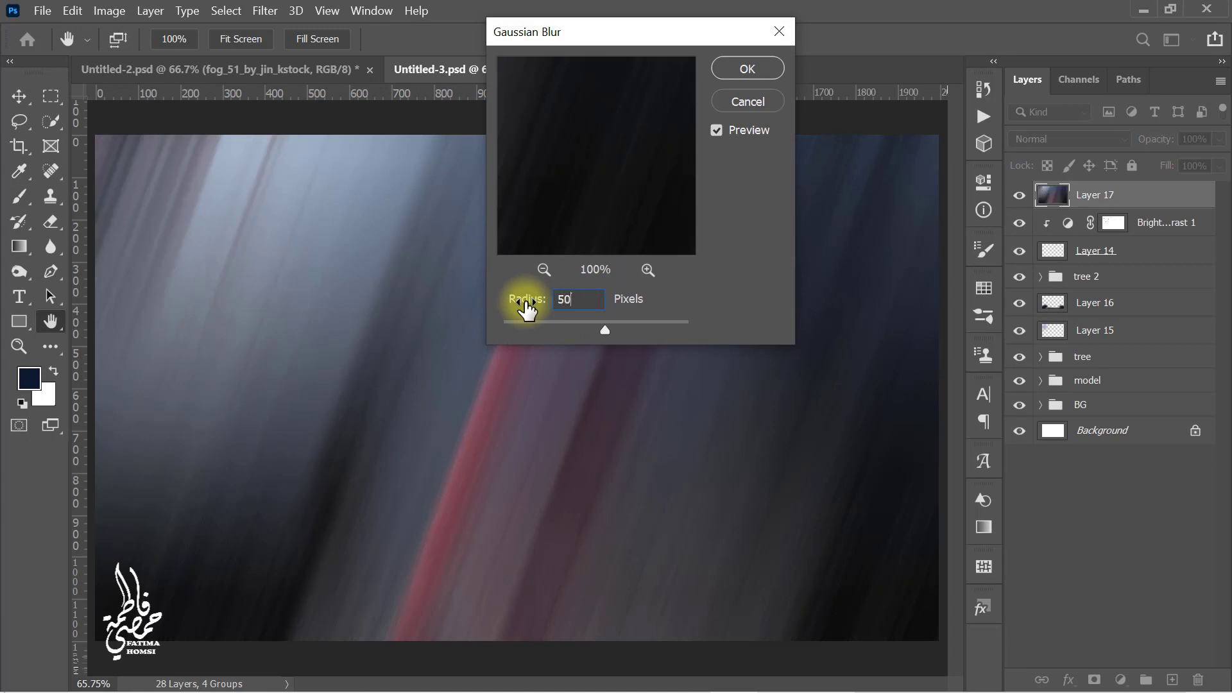
{"action": "left_click", "coordinate": [732, 72]}
Step: Set the blurred layer's blend mode to Soft Light and its opacity to 30%
{"action": "left_click", "coordinate": [1075, 144]}
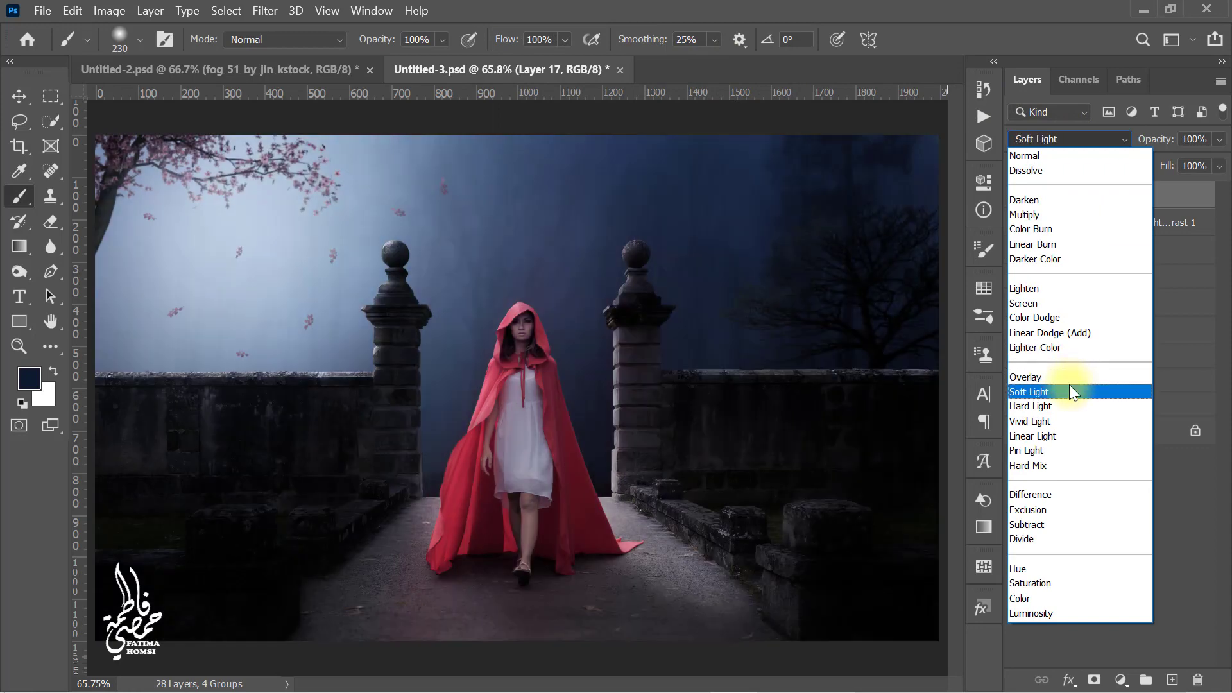
{"action": "left_click", "coordinate": [1070, 389]}
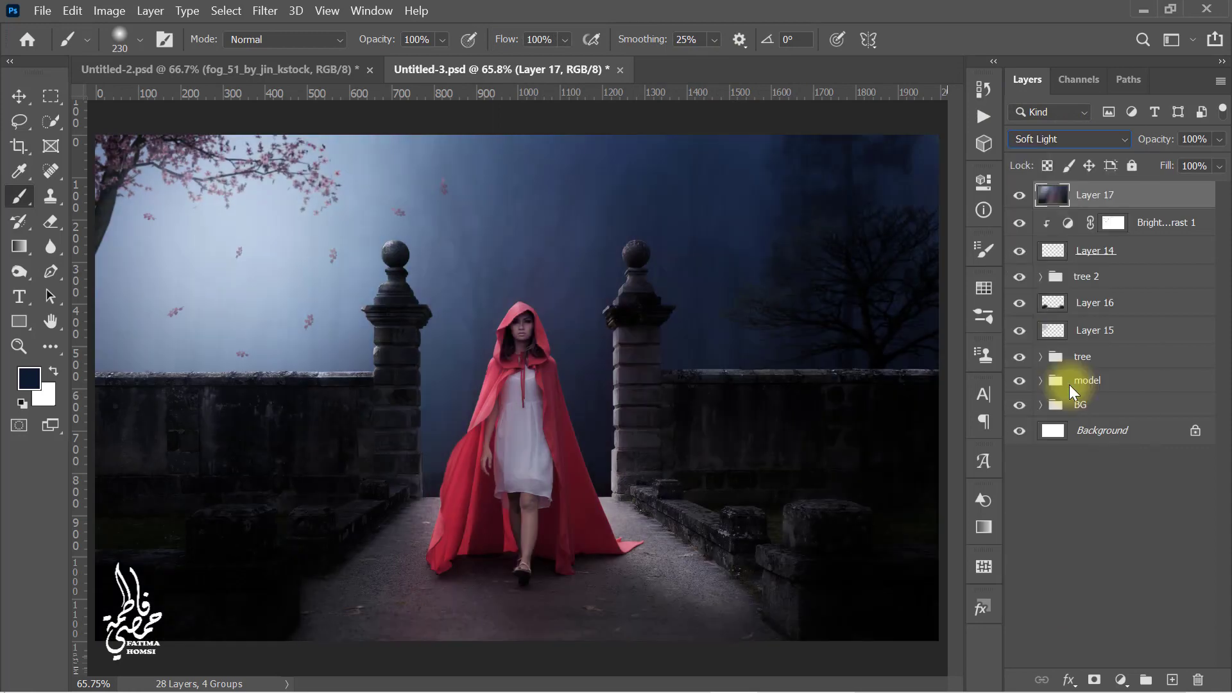
{"action": "left_click", "coordinate": [1192, 140]}
{"action": "type", "text": "30"}
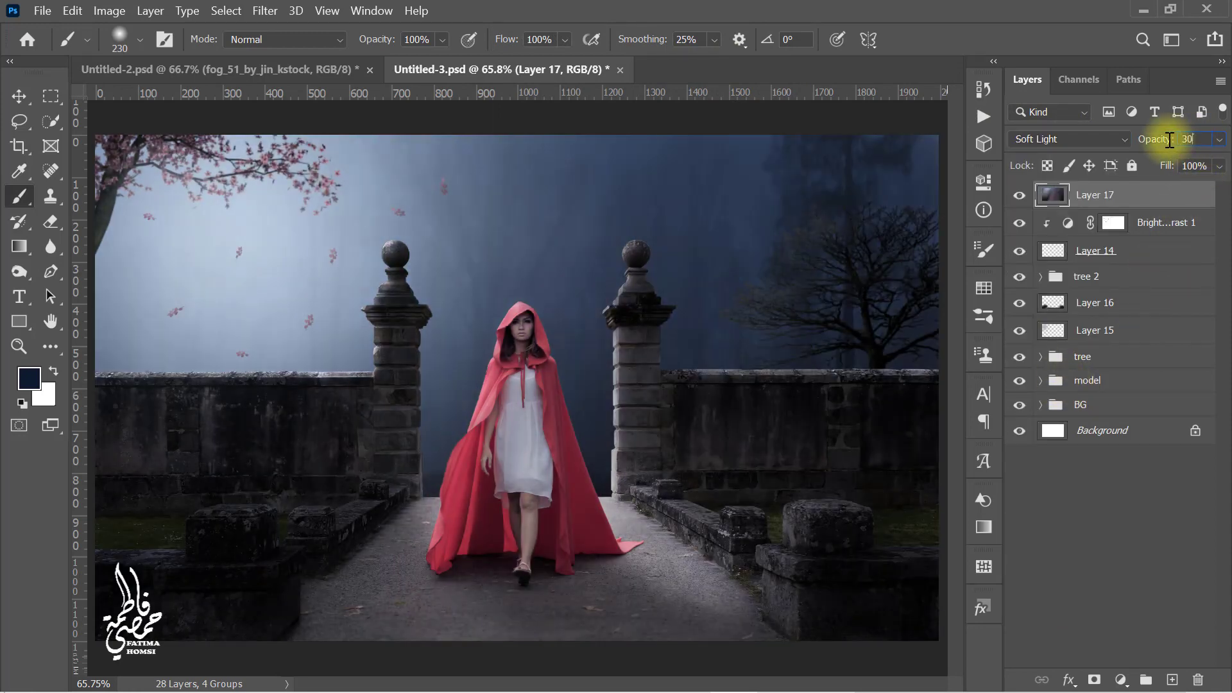
{"action": "key", "text": "Return"}
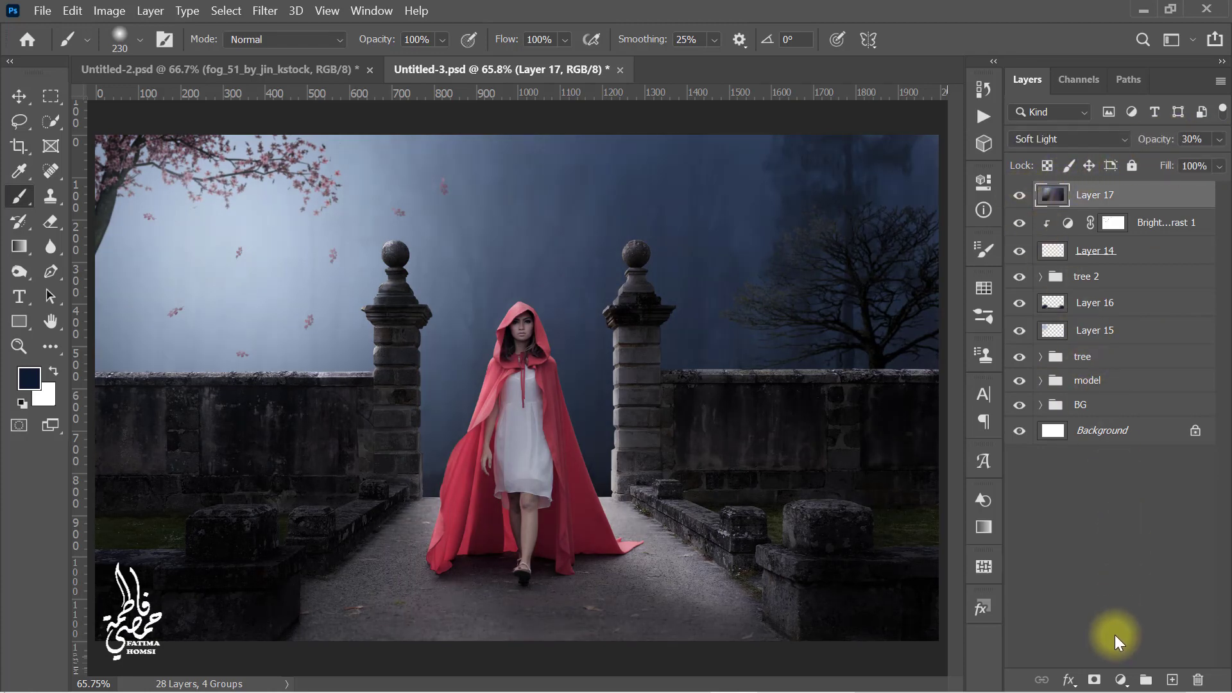
Step: Add a Curves adjustment and reshape the Blue channel, pulling in its highlight end and adding a midpoint
{"action": "left_click", "coordinate": [1119, 679]}
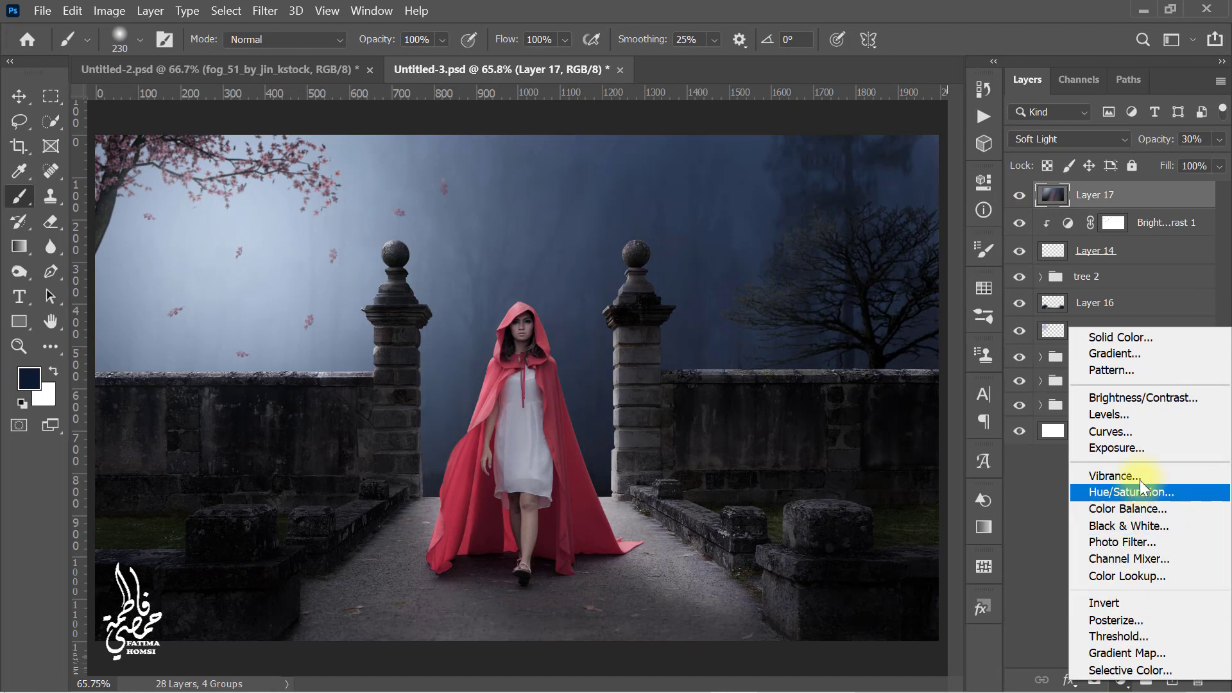
{"action": "left_click", "coordinate": [1154, 432]}
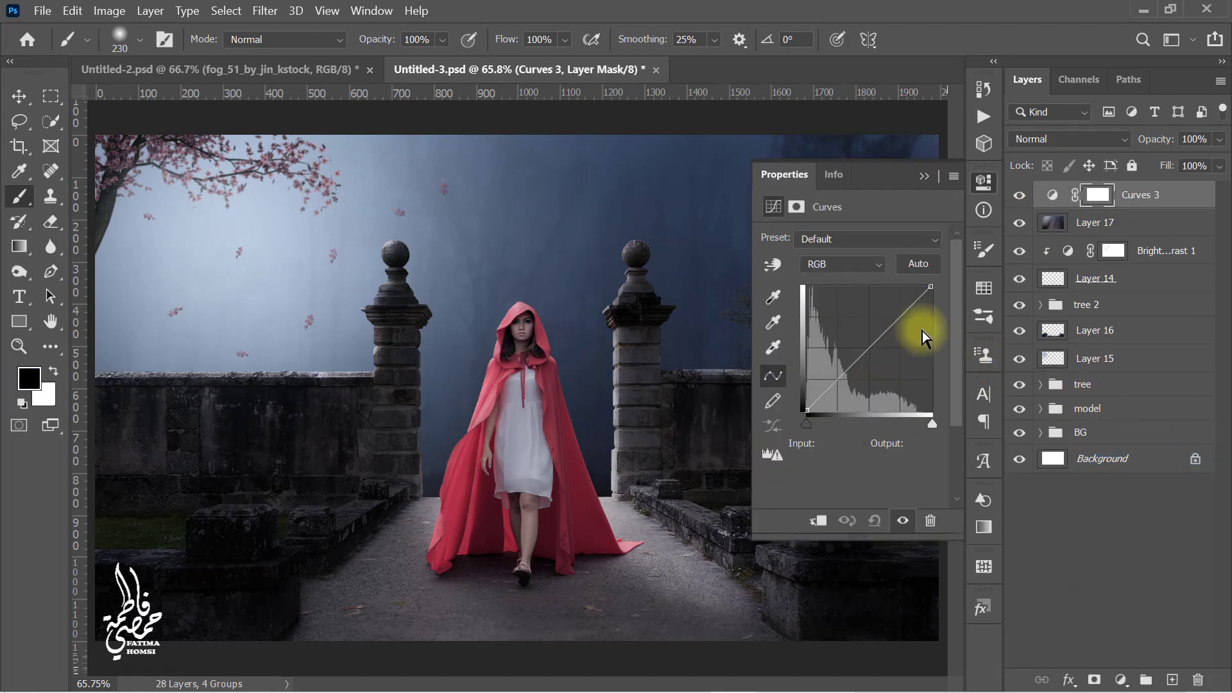
{"action": "left_click", "coordinate": [854, 267]}
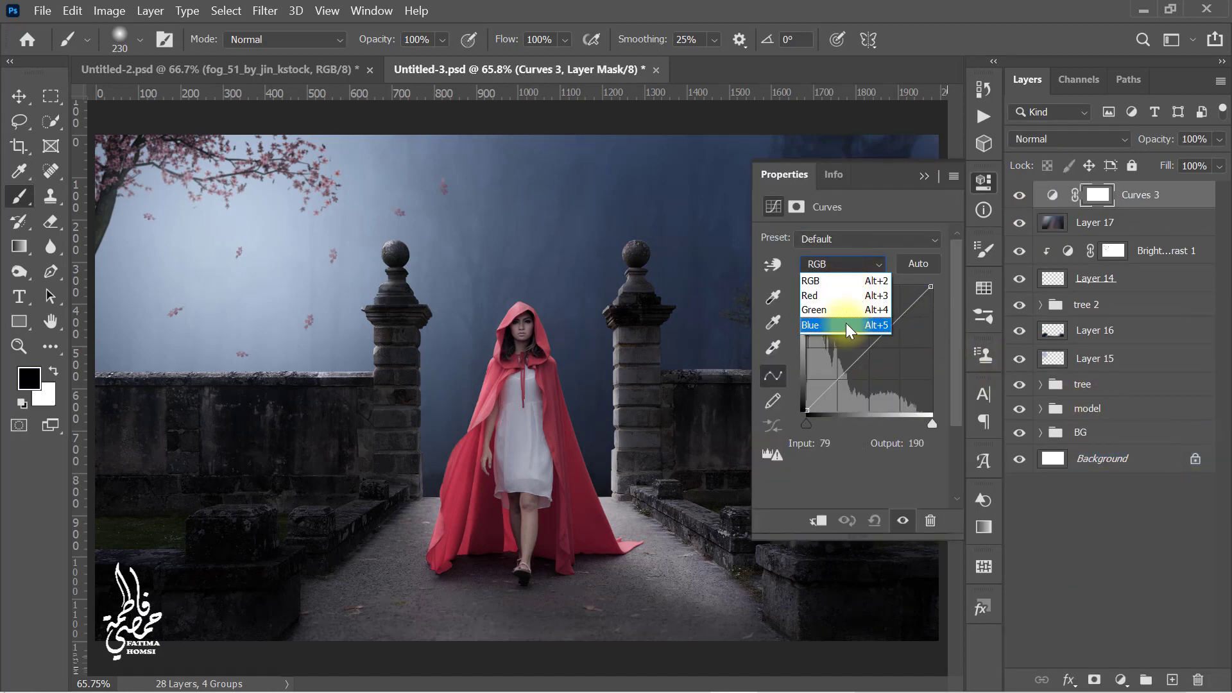
{"action": "left_click", "coordinate": [846, 323]}
{"action": "left_click_drag", "start_coordinate": [931, 288], "coordinate": [928, 286]}
{"action": "left_click", "coordinate": [871, 351]}
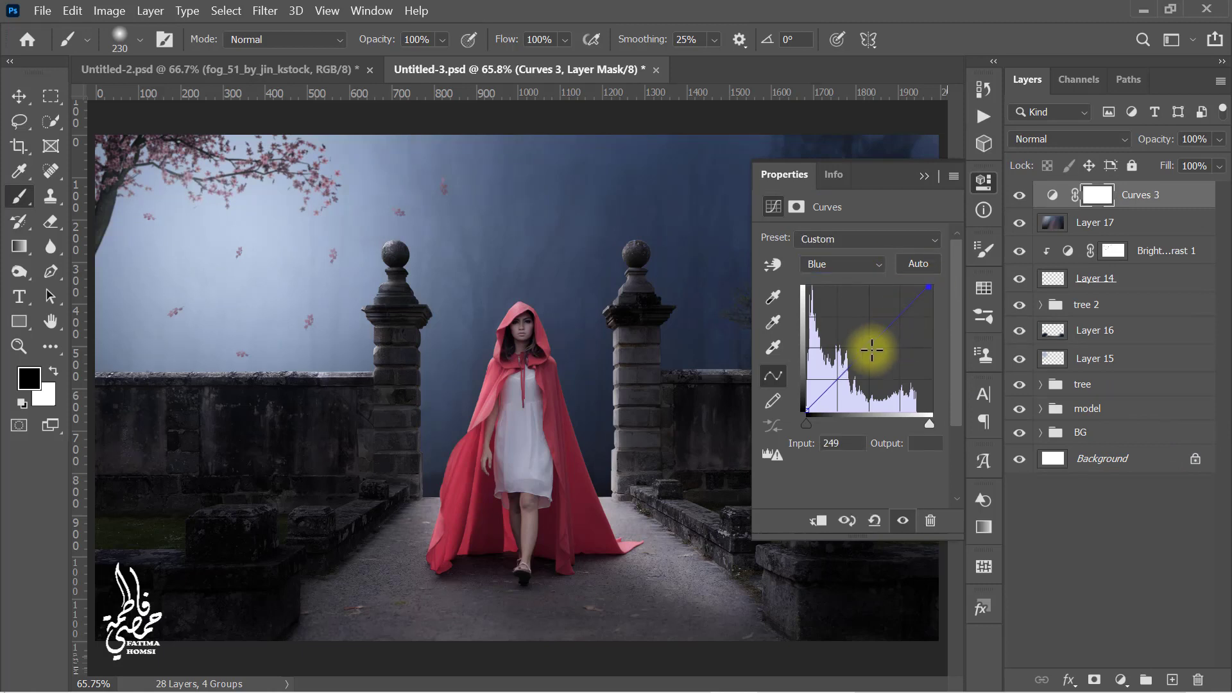
{"action": "left_click", "coordinate": [808, 407]}
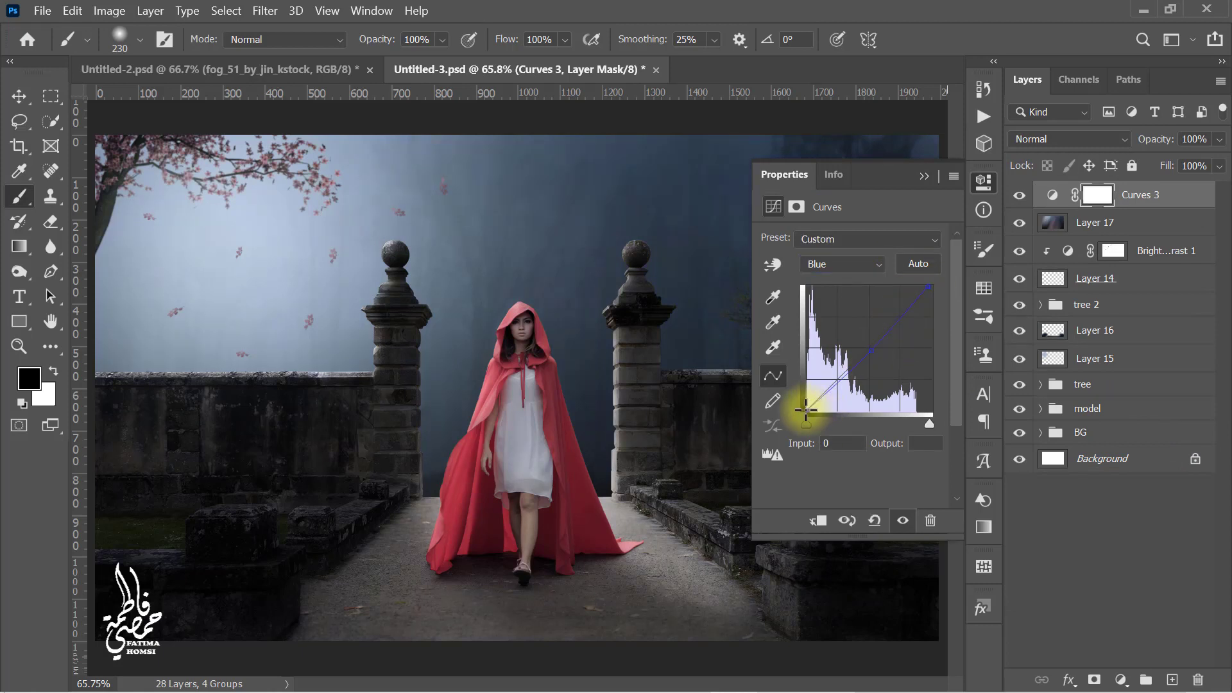
Step: Pull the Red and Green channel highlight points slightly inward on the curve and close the properties
{"action": "left_click", "coordinate": [852, 263]}
{"action": "left_click", "coordinate": [849, 293]}
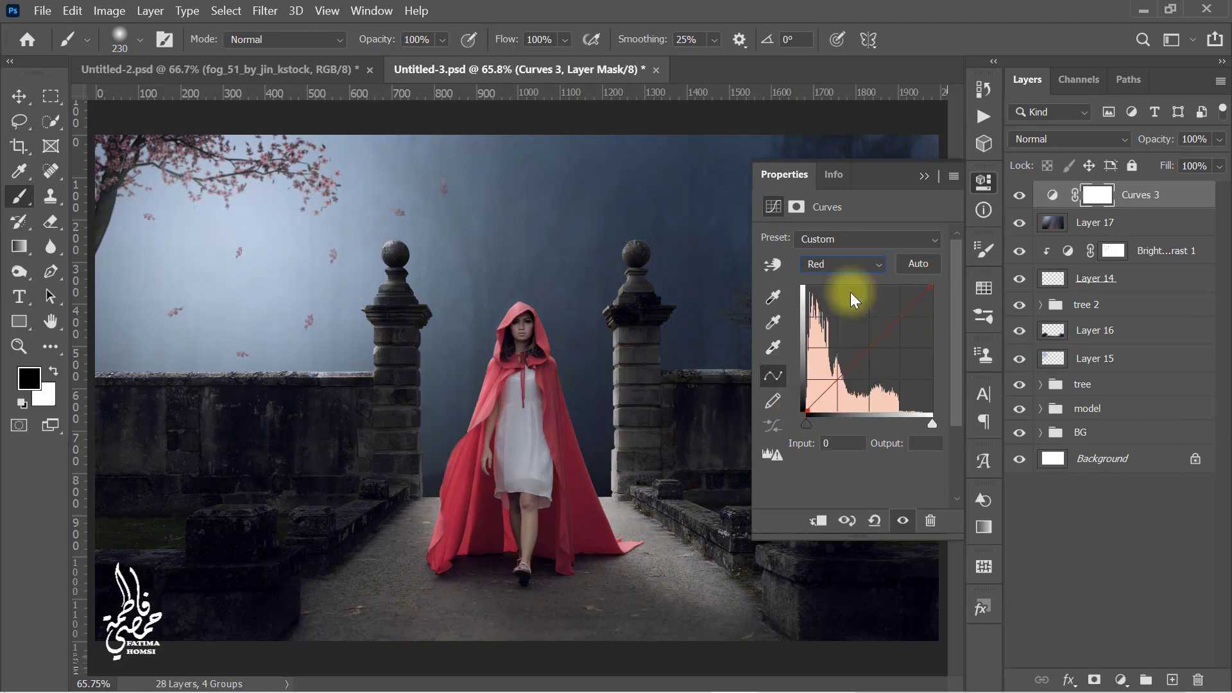
{"action": "left_click_drag", "start_coordinate": [930, 285], "coordinate": [925, 284]}
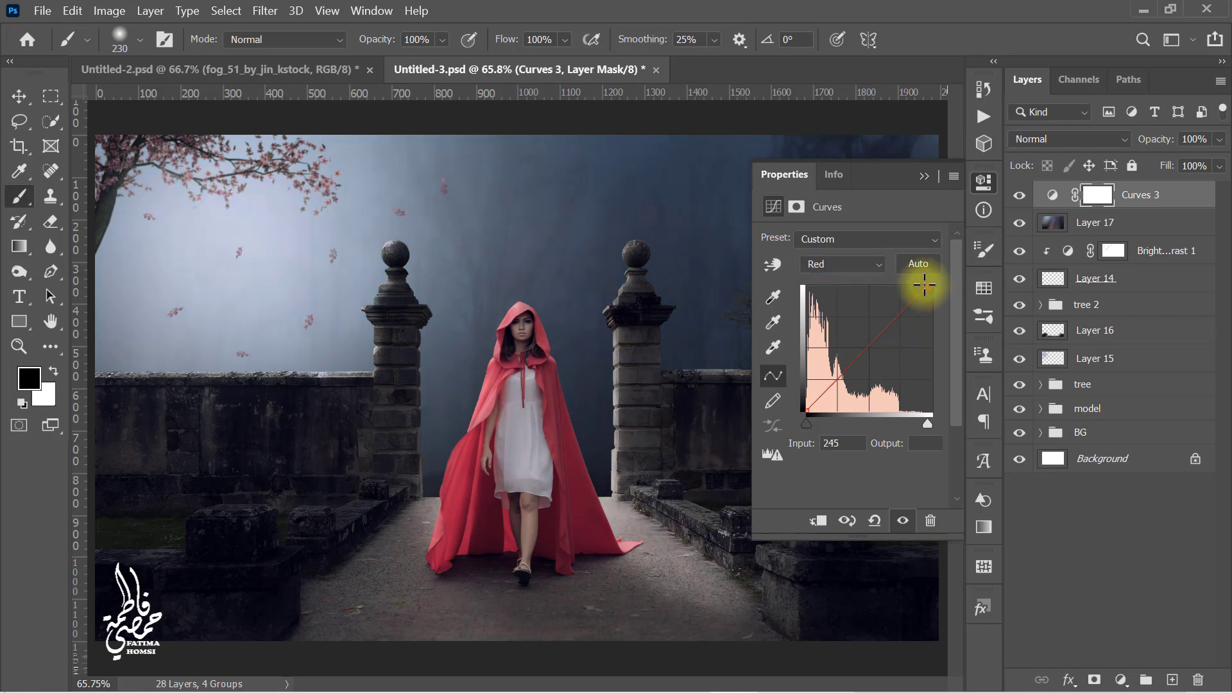
{"action": "left_click", "coordinate": [862, 268]}
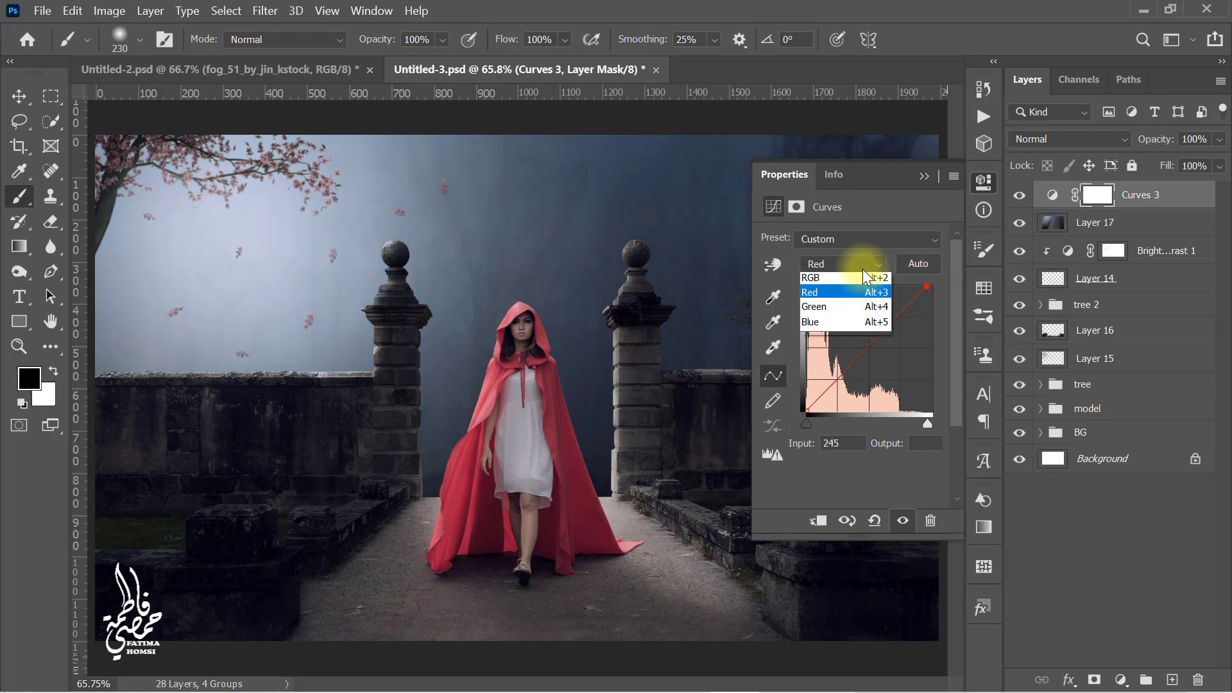
{"action": "left_click", "coordinate": [860, 310]}
{"action": "left_click_drag", "start_coordinate": [935, 286], "coordinate": [929, 286]}
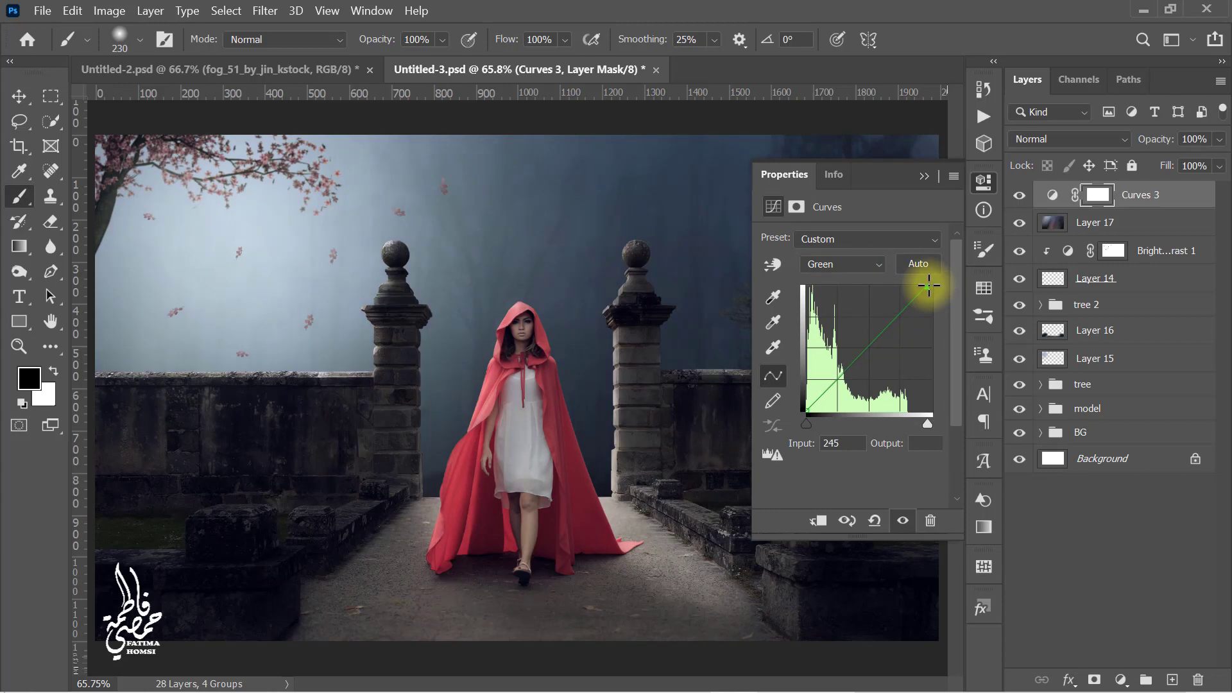
{"action": "left_click", "coordinate": [924, 176]}
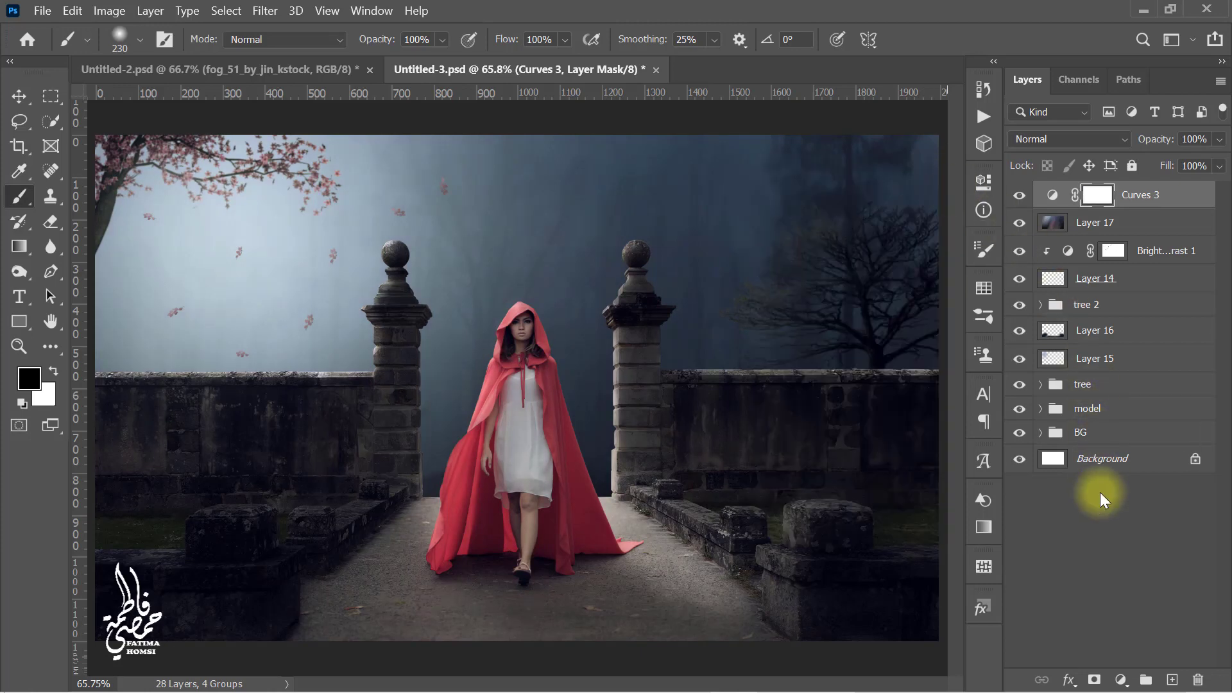
Step: Add a Color Balance adjustment with midtones Cyan-Red at -5 and Yellow-Blue at +17
{"action": "left_click", "coordinate": [1120, 679]}
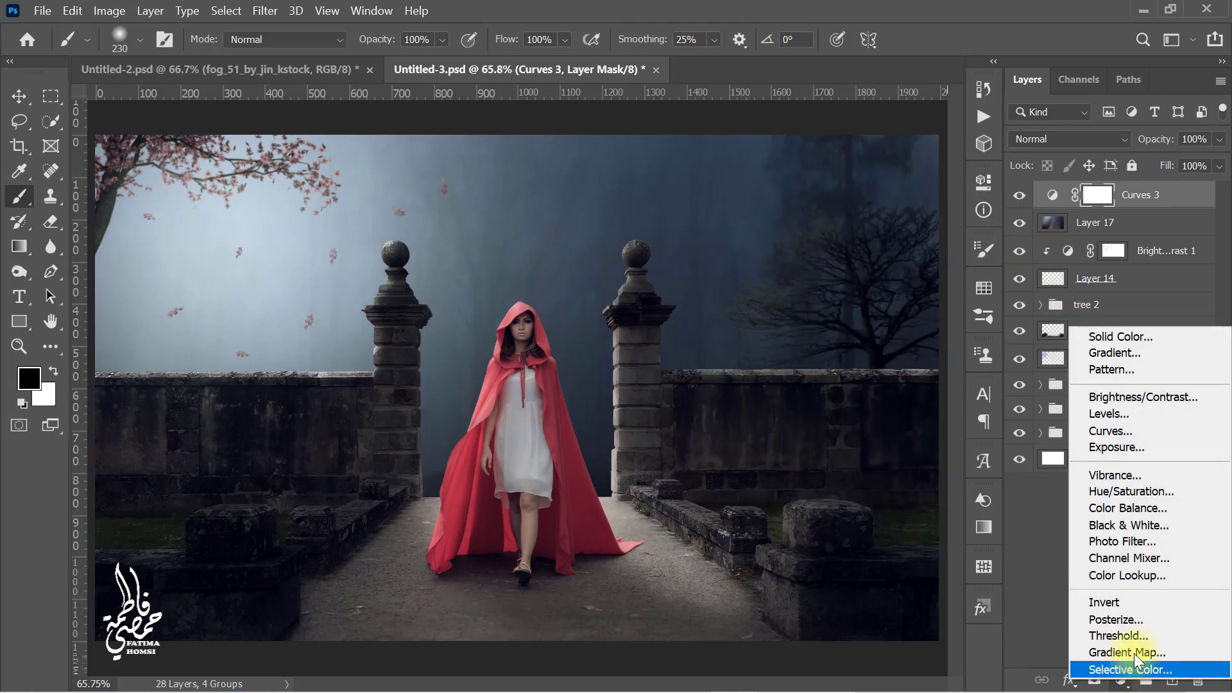
{"action": "left_click", "coordinate": [1176, 509]}
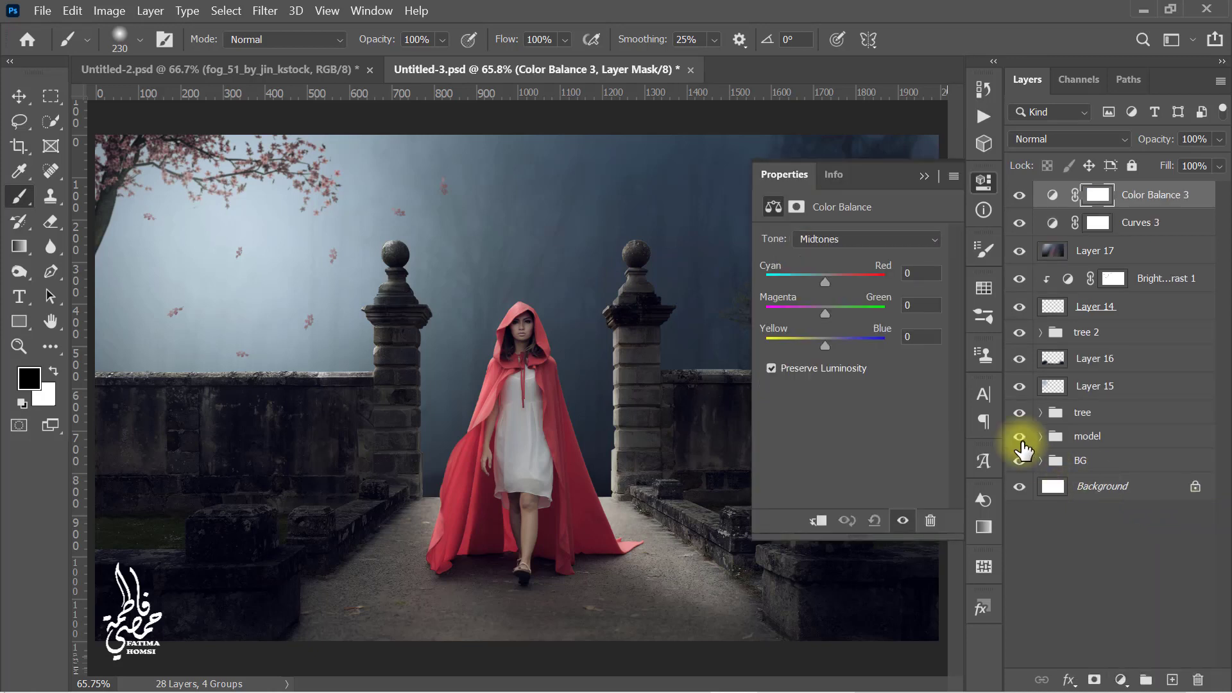
{"action": "left_click", "coordinate": [921, 272]}
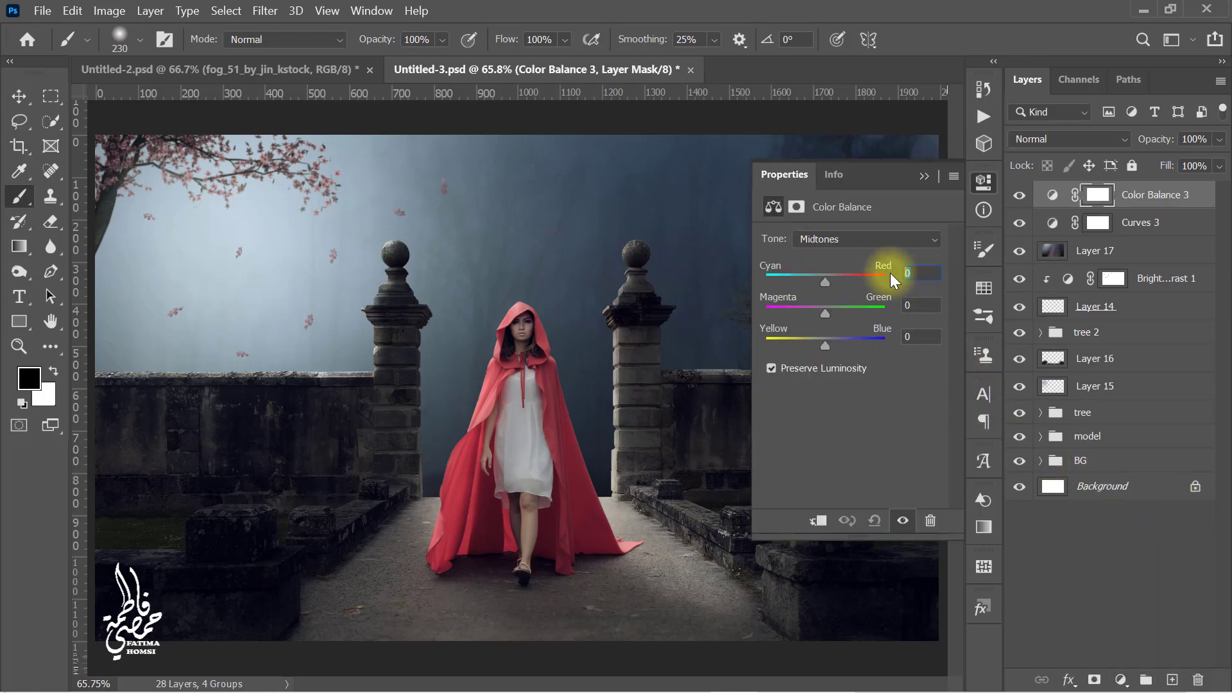
{"action": "type", "text": "-5"}
{"action": "left_click", "coordinate": [916, 336]}
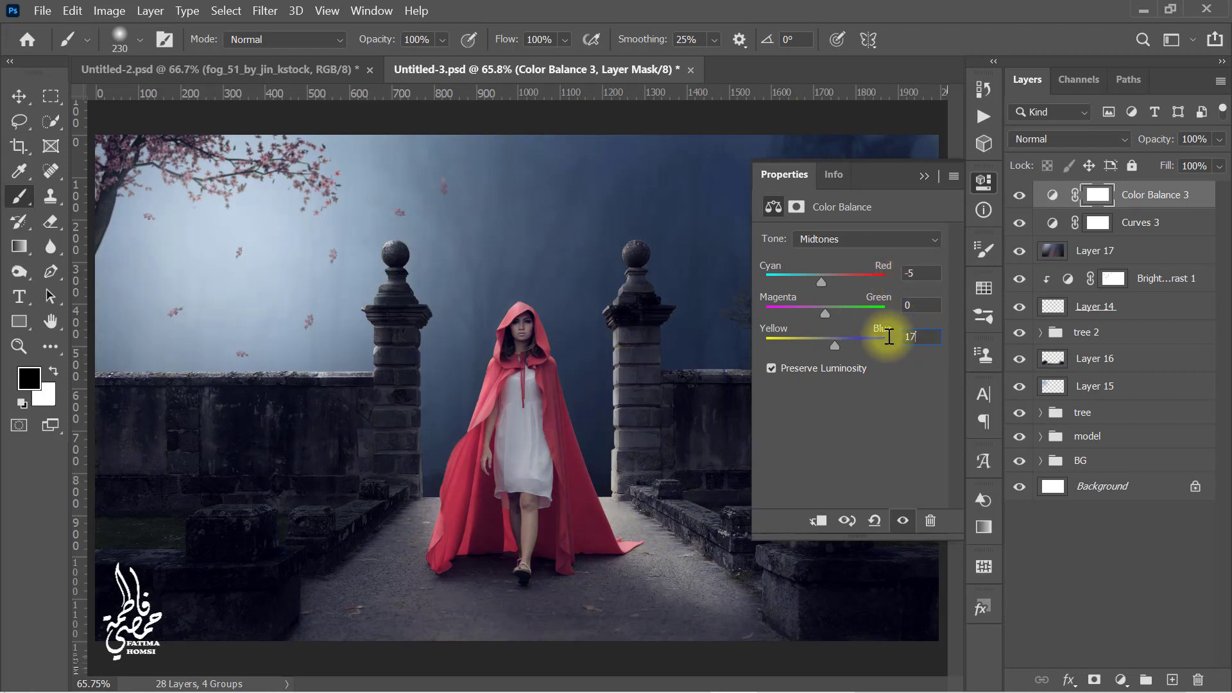
Step: Switch the Color Balance tone to Highlights and set Cyan-Red to +15
{"action": "left_click", "coordinate": [861, 237]}
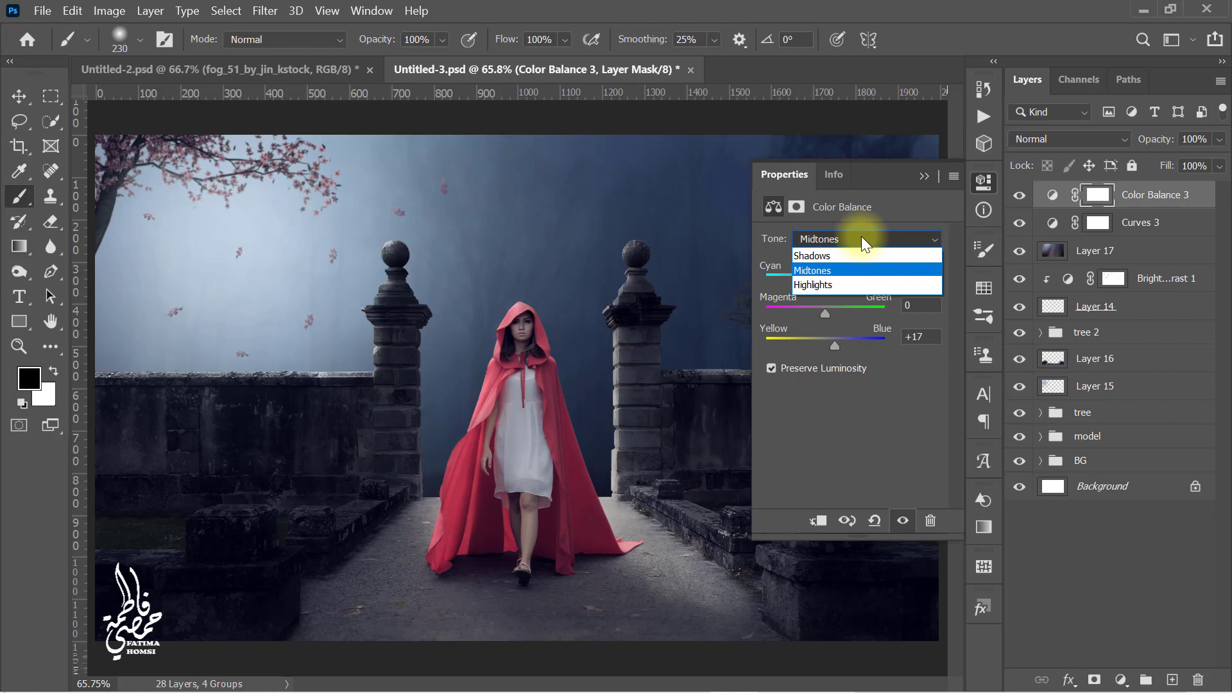
{"action": "left_click", "coordinate": [865, 285]}
{"action": "left_click", "coordinate": [914, 272]}
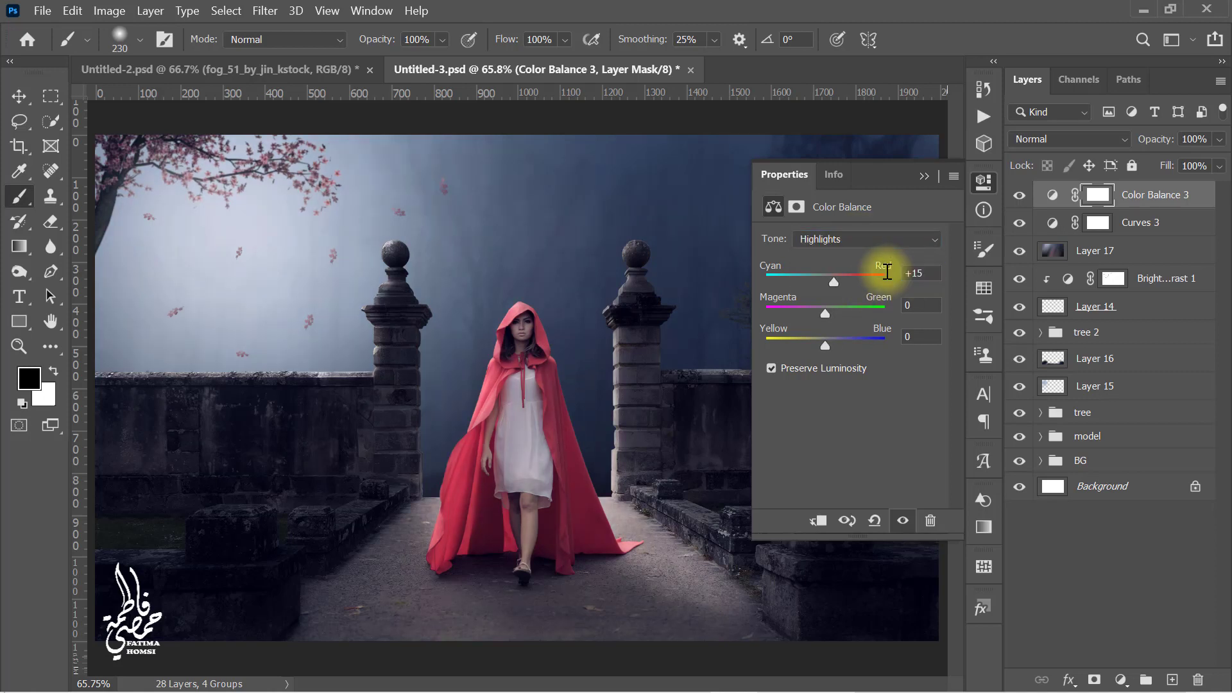
{"action": "left_click", "coordinate": [922, 177]}
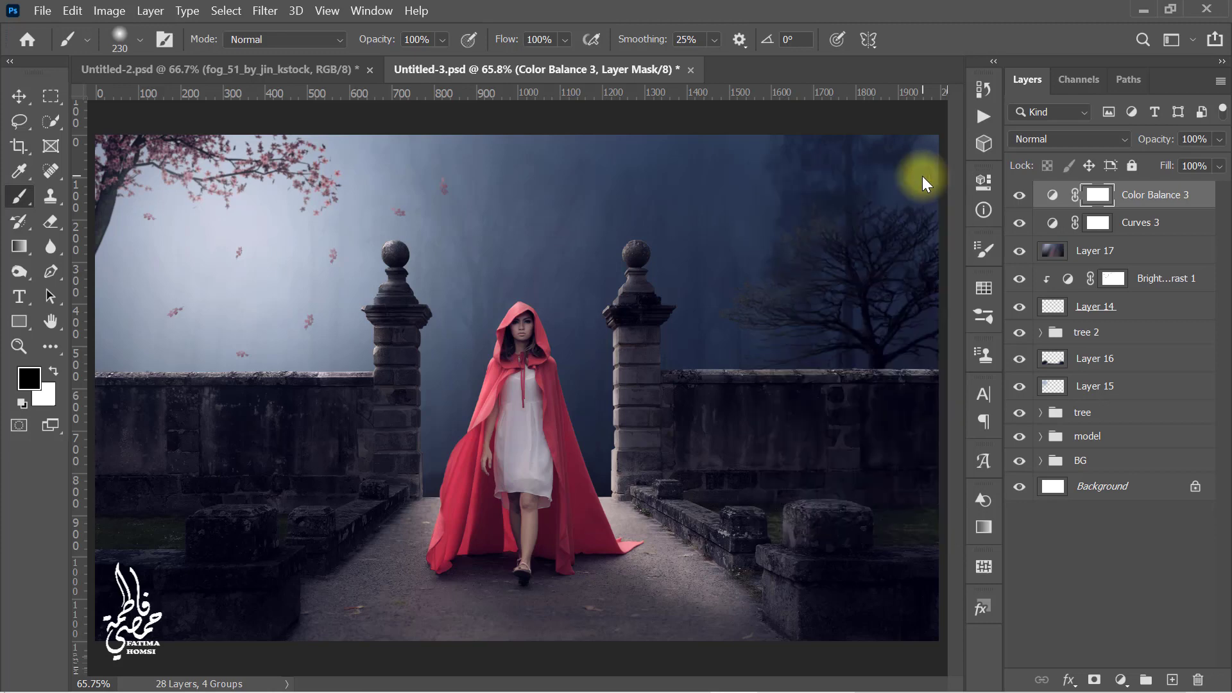
Step: Add a Solid Color fill layer in dark navy 04182f
{"action": "left_click", "coordinate": [1121, 679]}
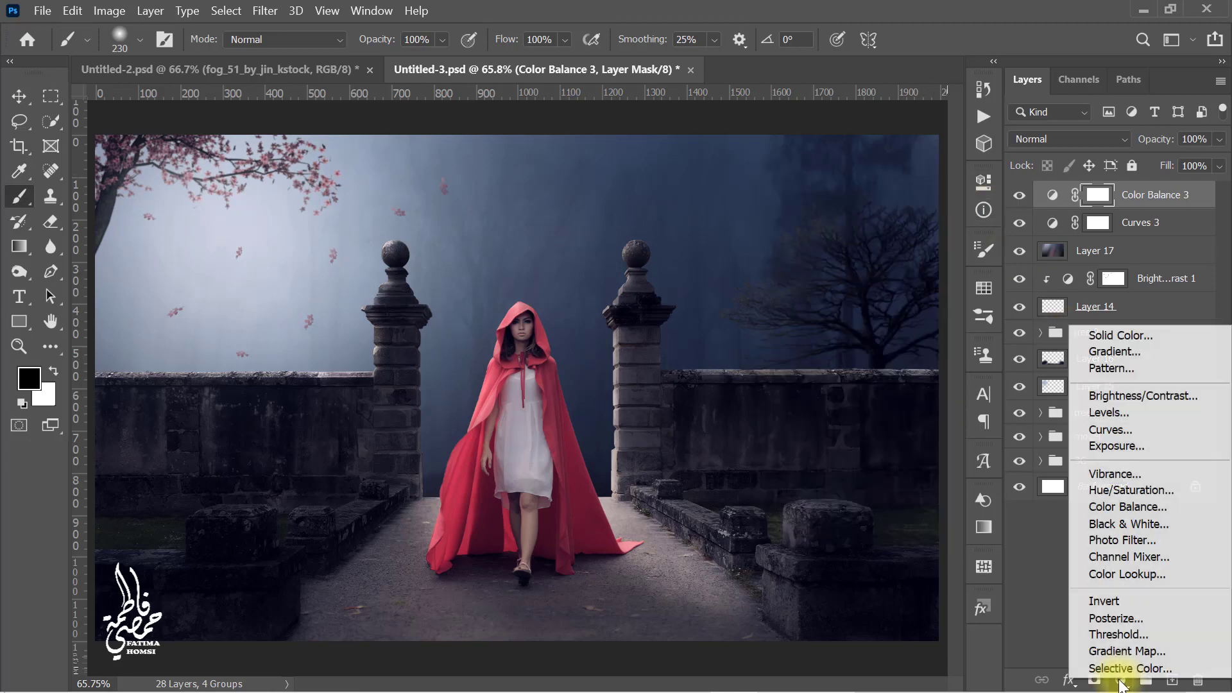
{"action": "left_click", "coordinate": [1164, 337]}
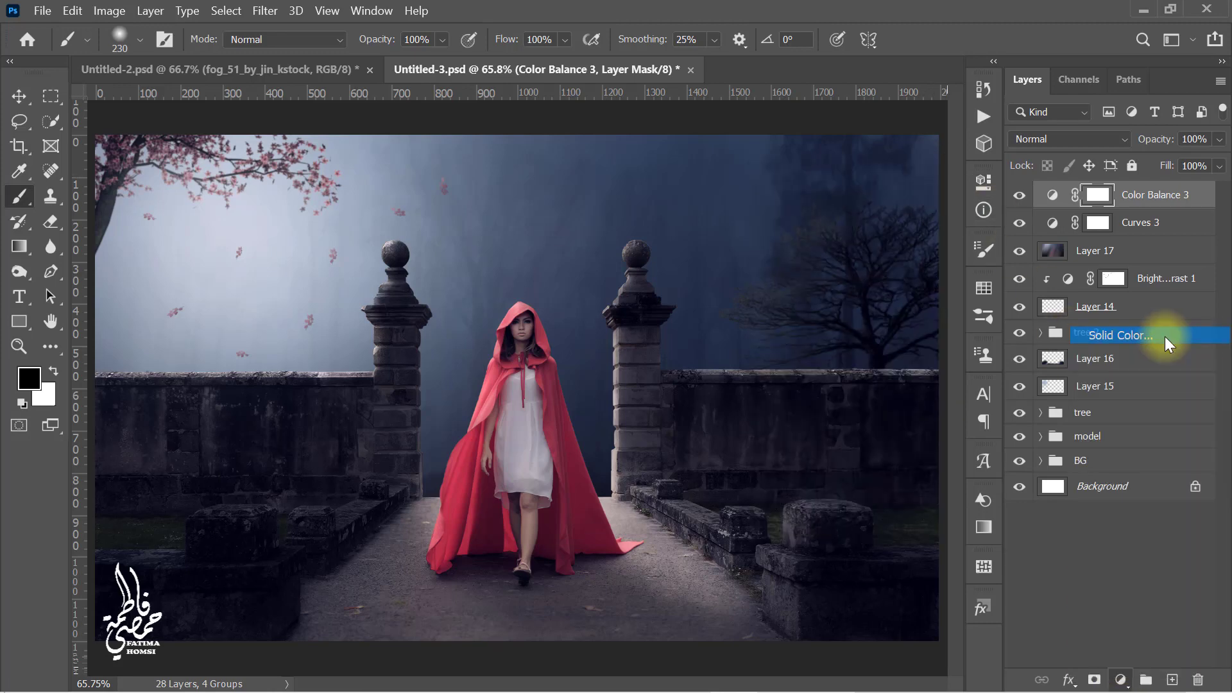
{"action": "left_click", "coordinate": [918, 259]}
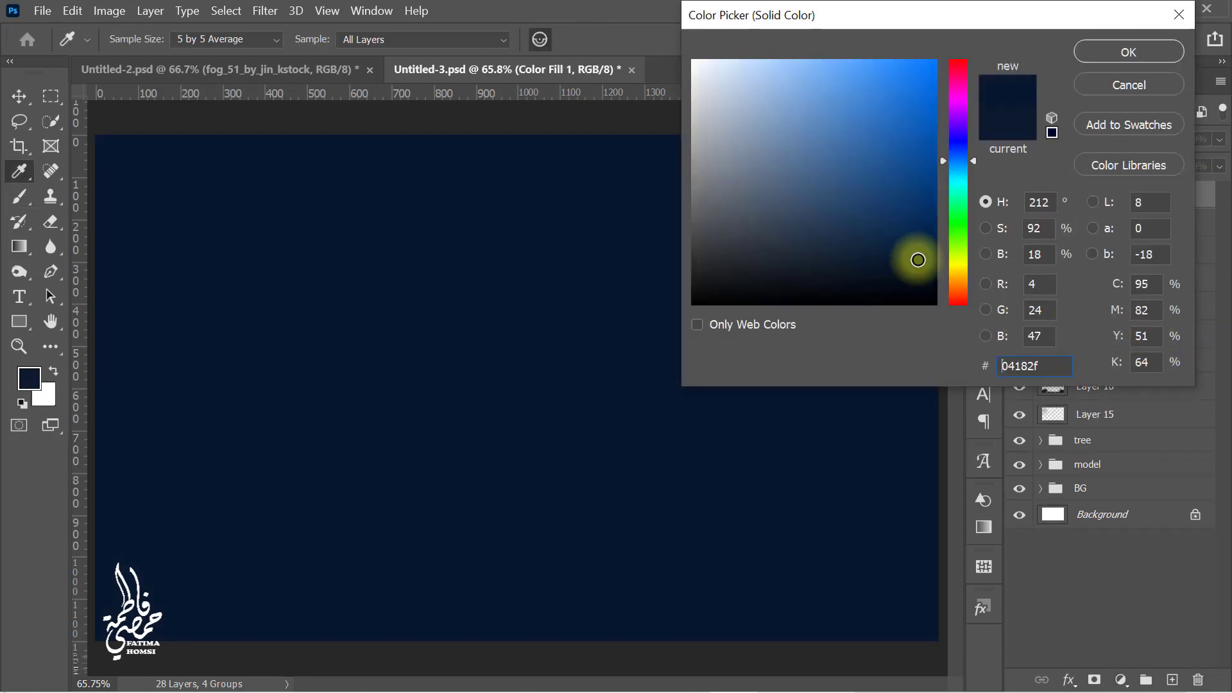
{"action": "left_click", "coordinate": [1096, 54]}
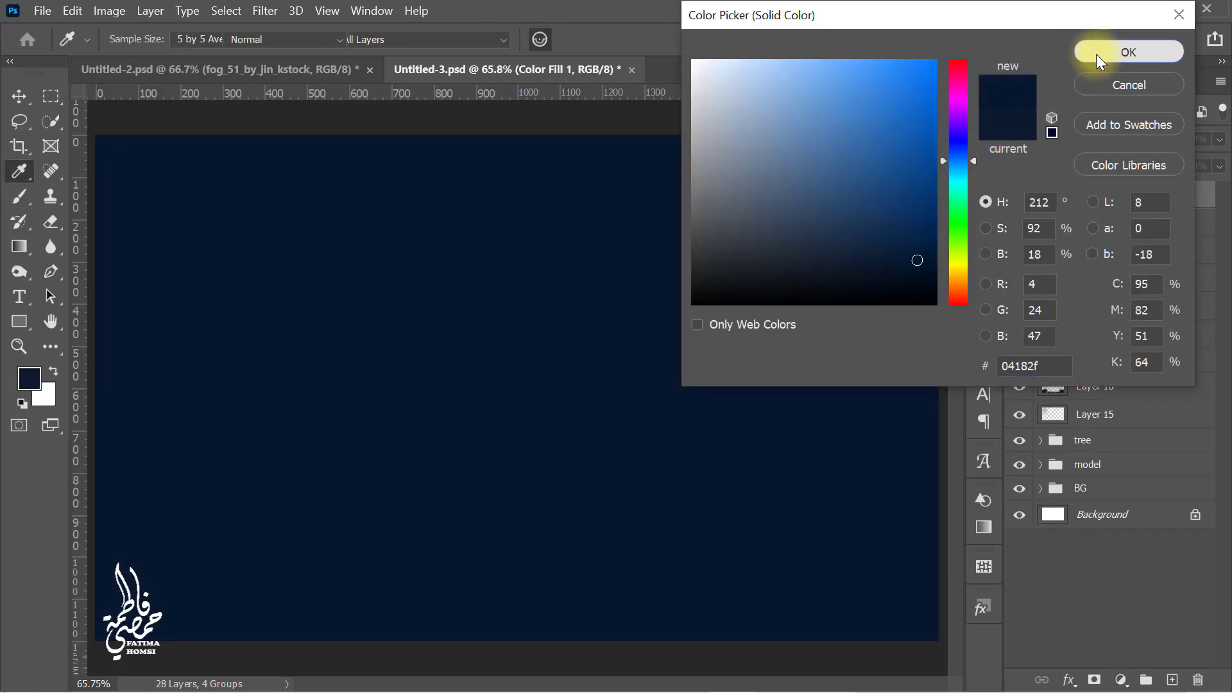
Step: Set the Solid Color fill layer's blend mode to Exclusion and its opacity to 20%
{"action": "left_click", "coordinate": [1075, 137]}
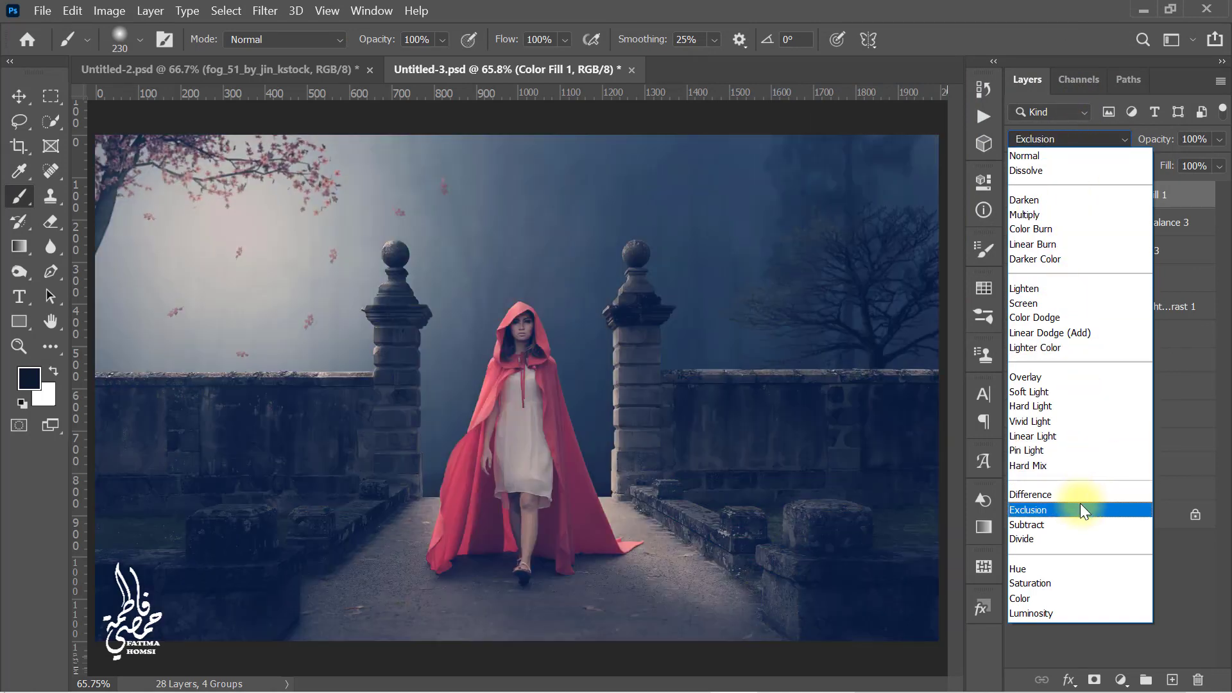
{"action": "left_click", "coordinate": [1080, 505]}
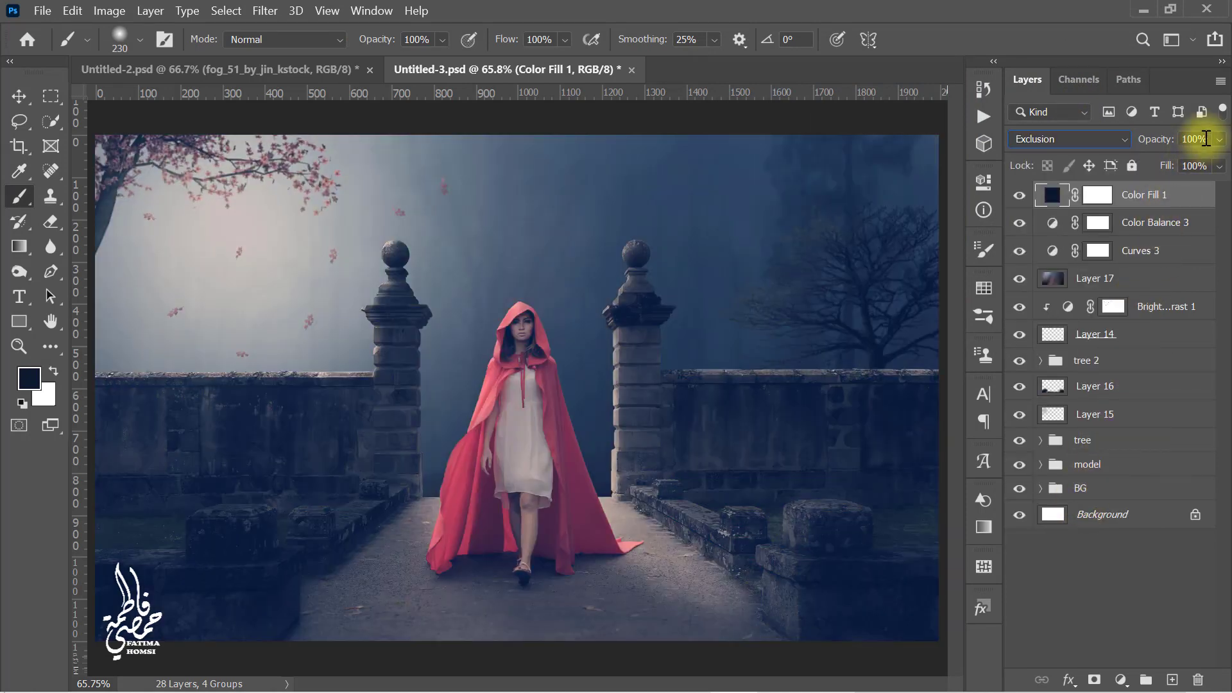
{"action": "left_click", "coordinate": [1186, 139]}
{"action": "type", "text": "2"}
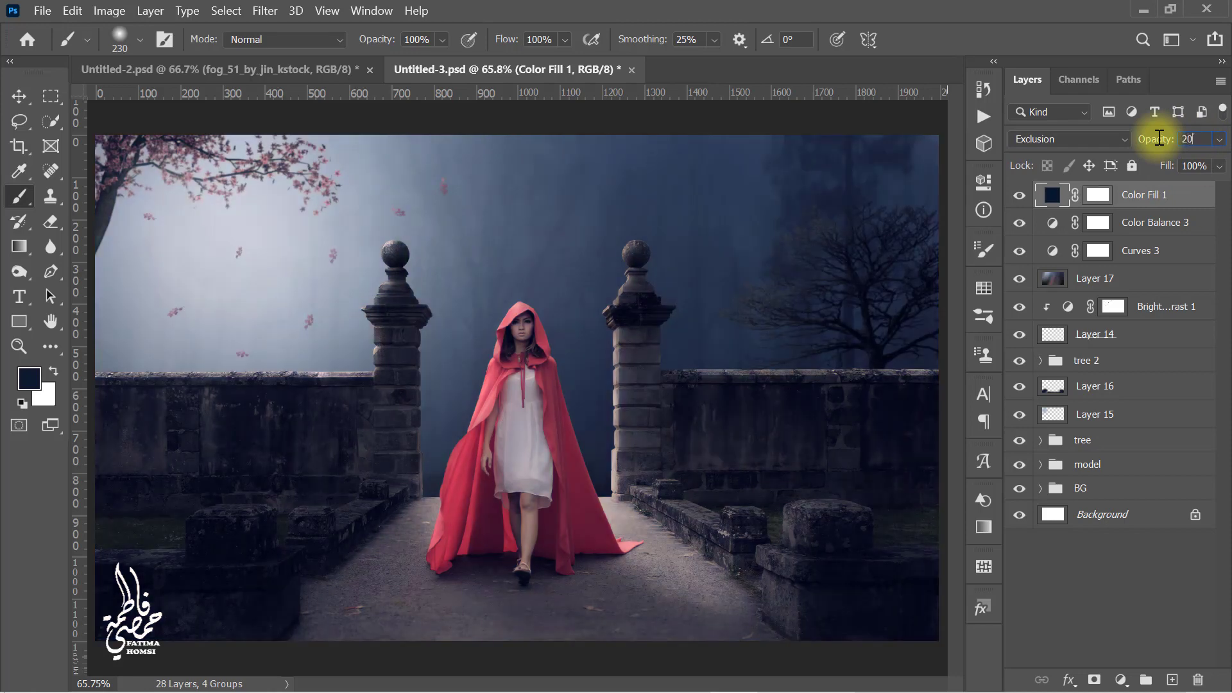
{"action": "type", "text": "0"}
{"action": "key", "text": "Return"}
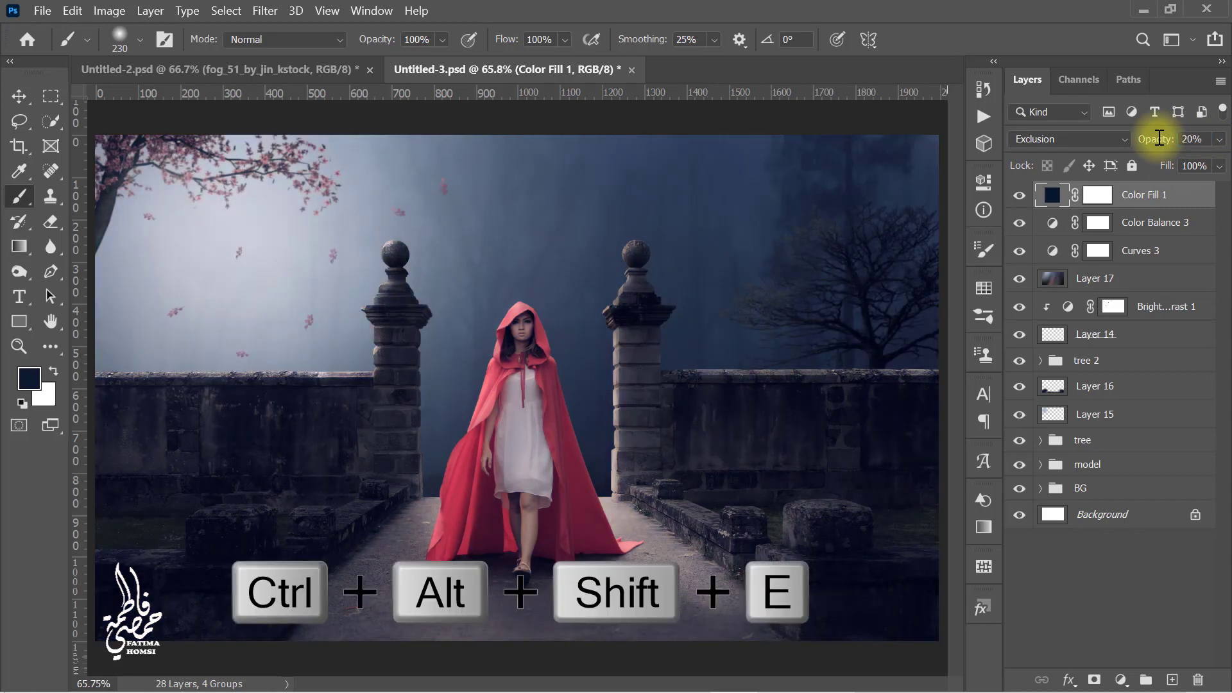
Step: Stamp all visible layers into a new merged layer, apply High Pass with a 1.0 pixel radius, and set it to Overlay
{"action": "key", "text": "ctrl+alt+shift+e"}
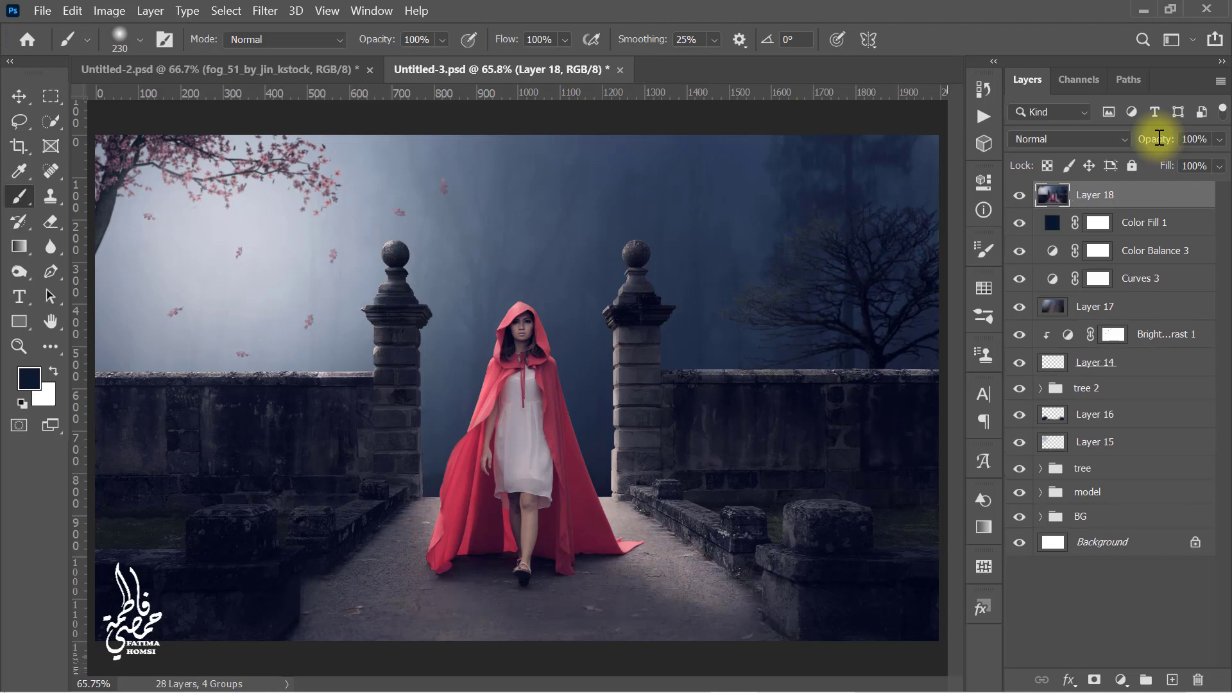
{"action": "left_click", "coordinate": [268, 11]}
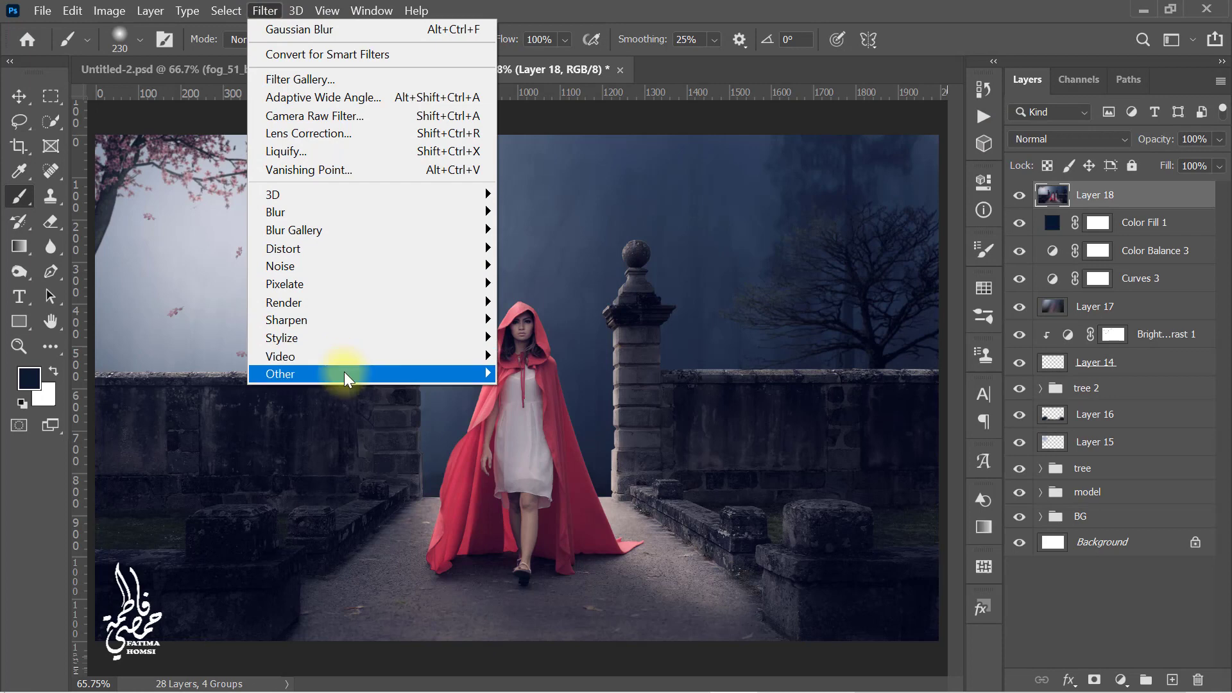
{"action": "mouse_move", "coordinate": [344, 372]}
{"action": "left_click", "coordinate": [235, 390]}
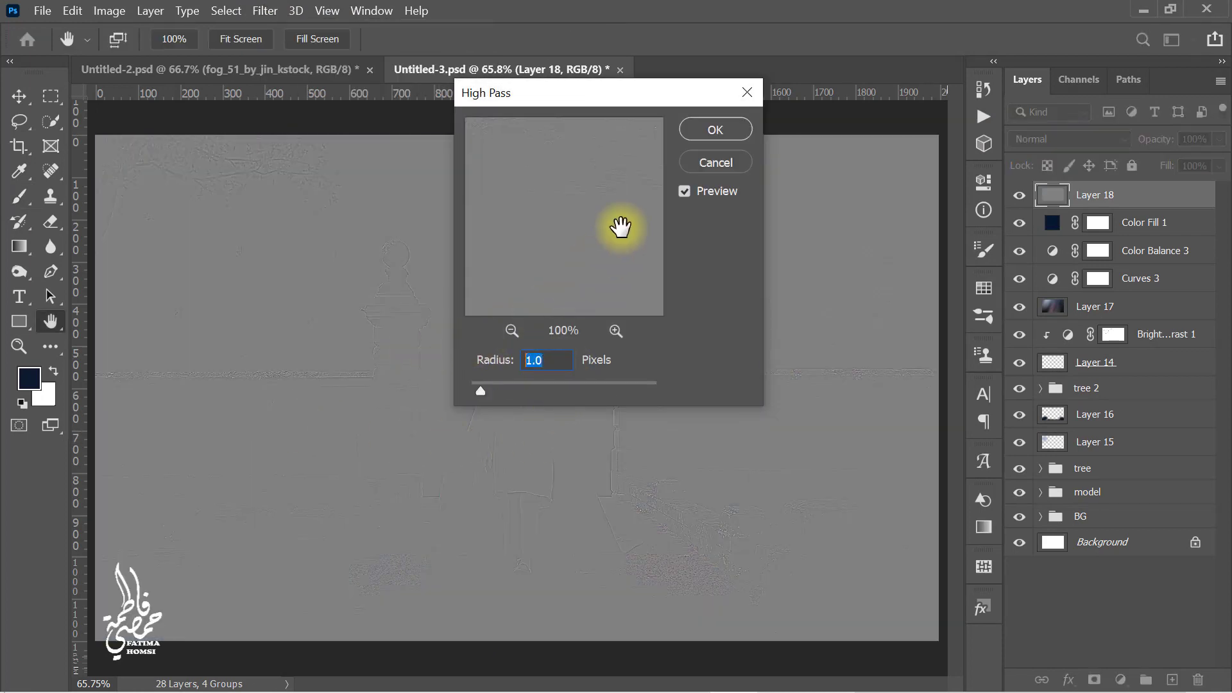
{"action": "left_click", "coordinate": [702, 127]}
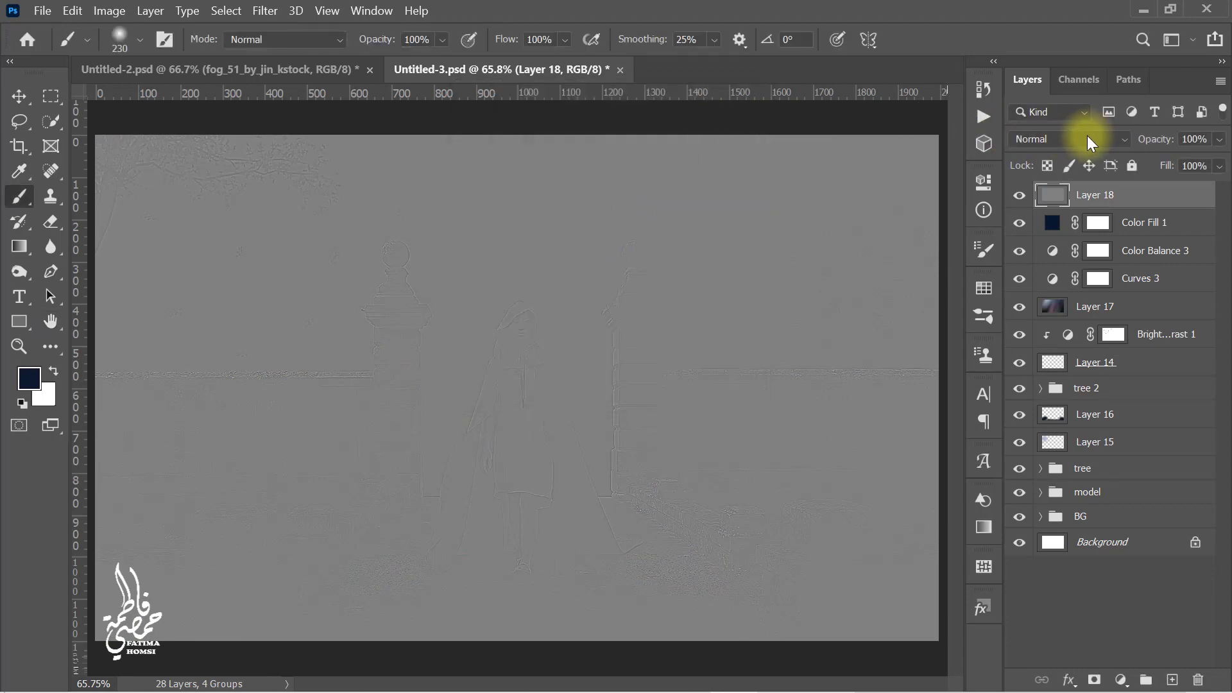
{"action": "left_click", "coordinate": [1087, 137]}
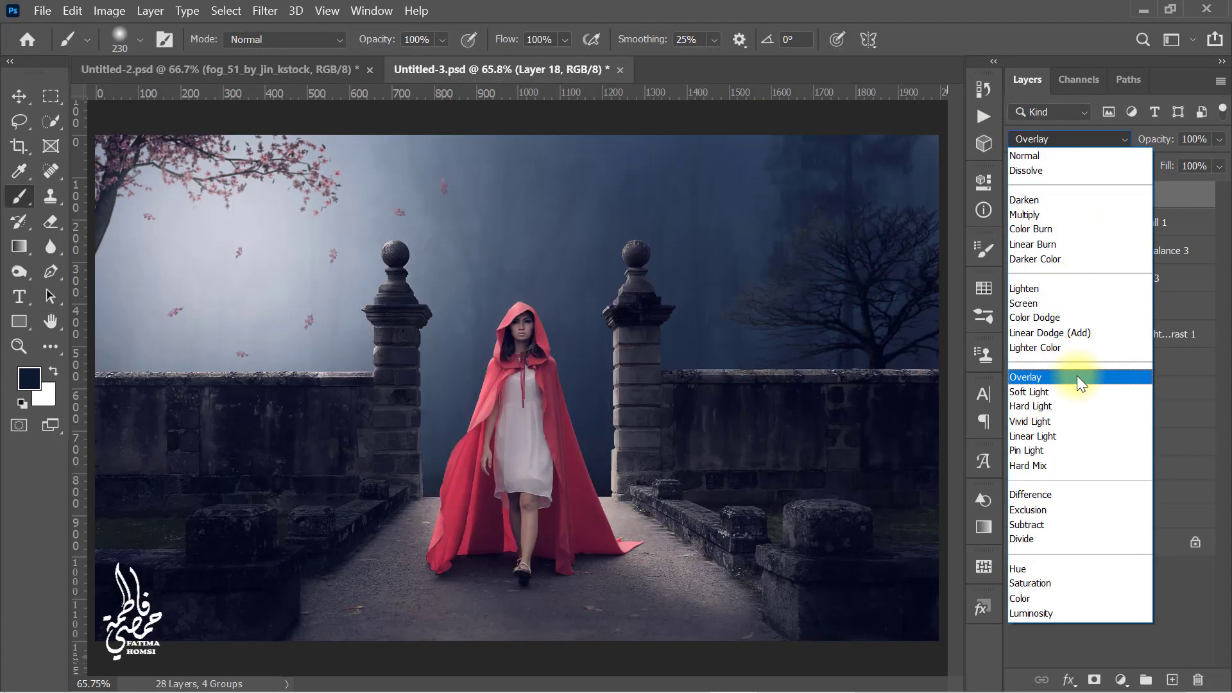
{"action": "left_click", "coordinate": [1076, 376]}
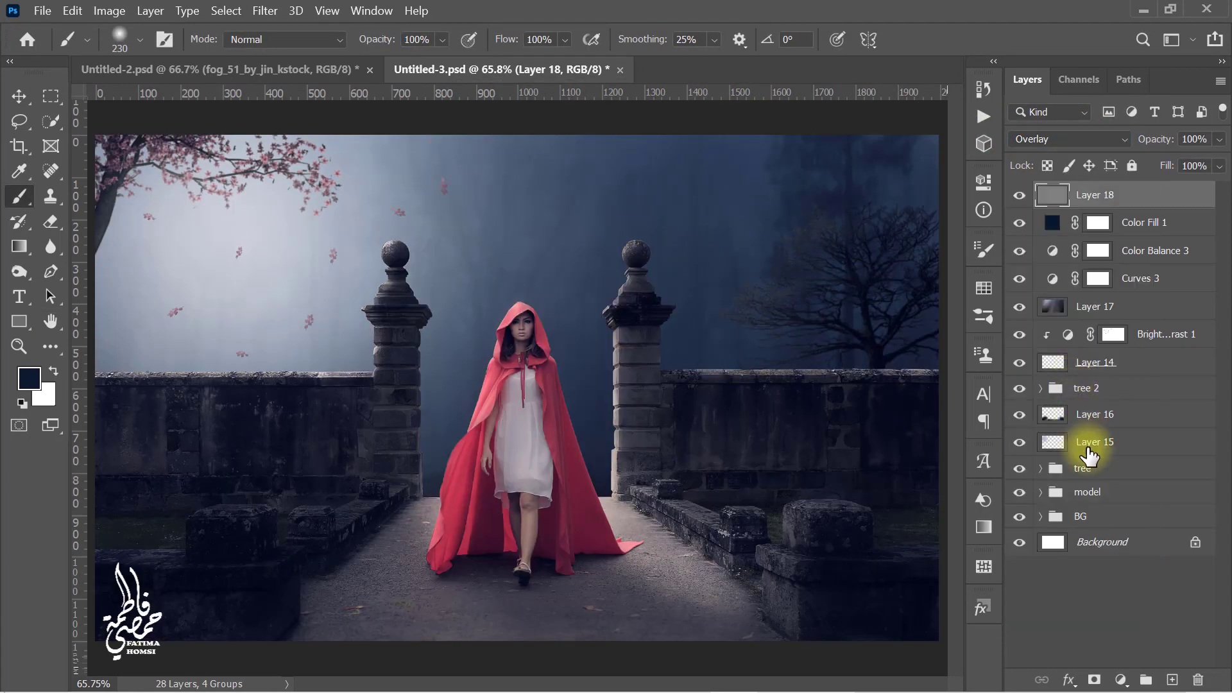